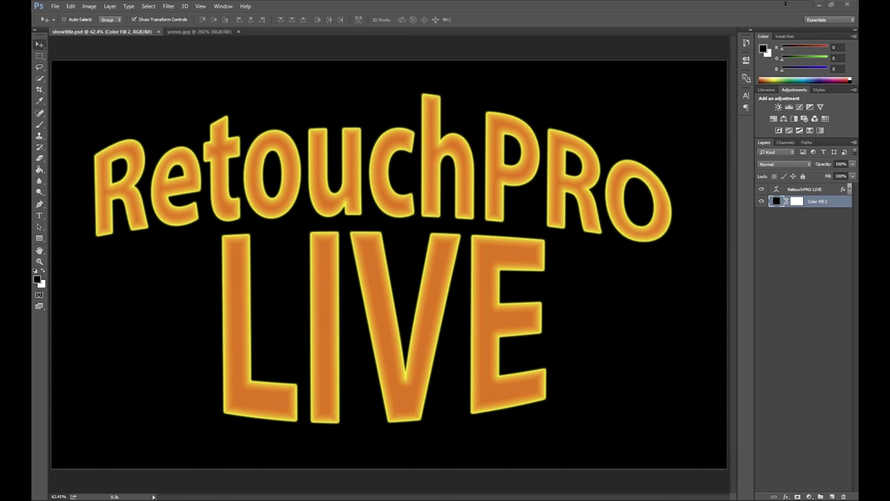
Step: Switch to the screen.jpg document showing the GoToWebinar control panel screenshot
click(216, 32)
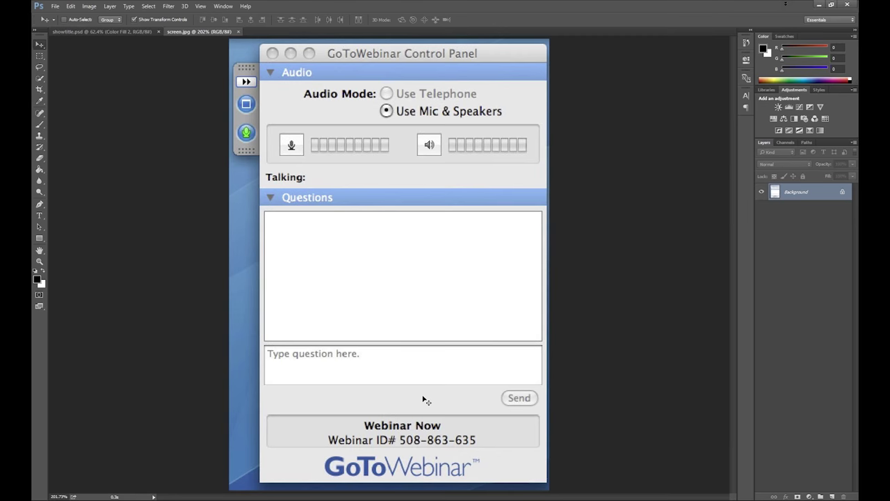
Step: Return to showtitle.psd, then bring the RetouchPRO web page in front of Photoshop
click(109, 32)
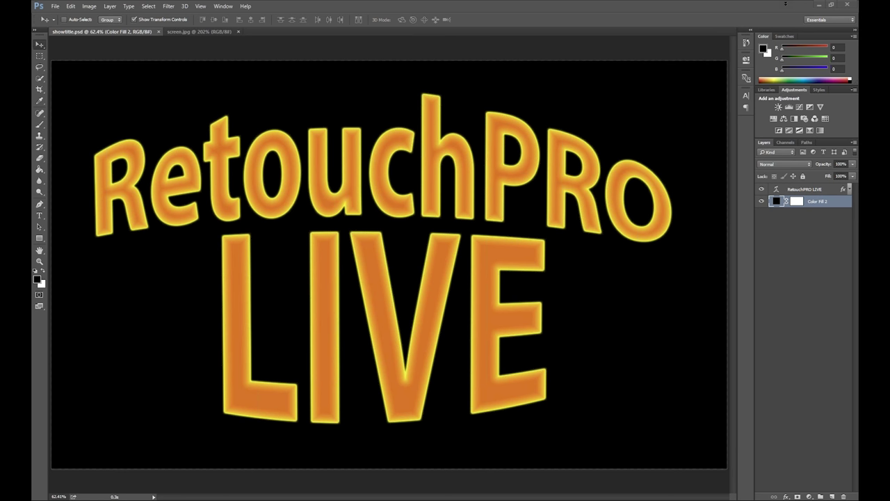
click(275, 467)
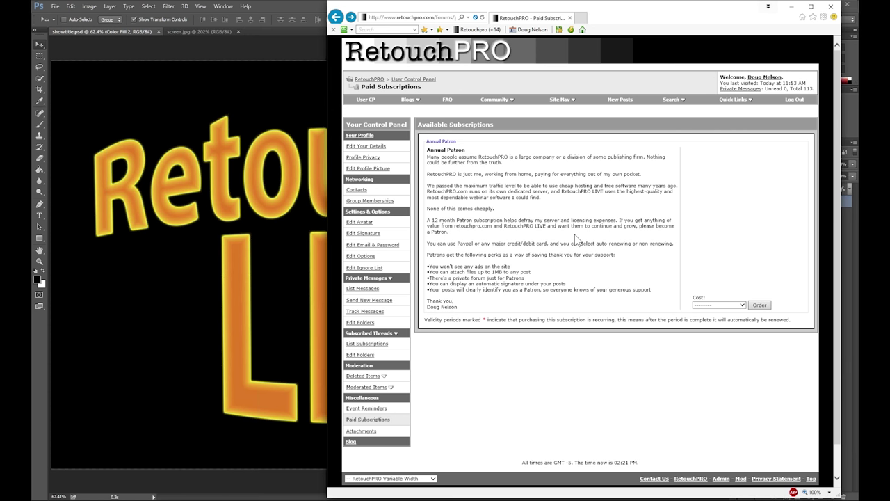
Step: Open the RetouchPRO site's list of sections
click(568, 101)
Step: Send the browser back behind the Photoshop window
click(317, 5)
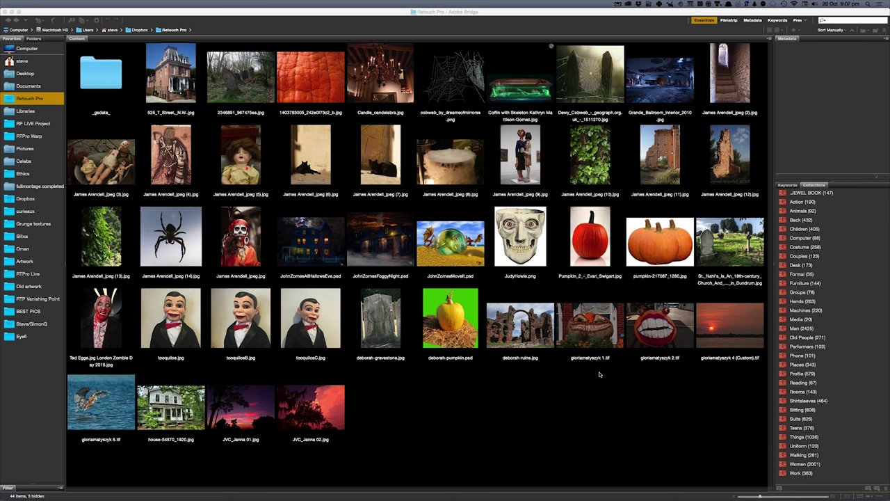
Step: Preview the Grande_Ballroom photo full screen, then close the preview
click(654, 88)
click(655, 89)
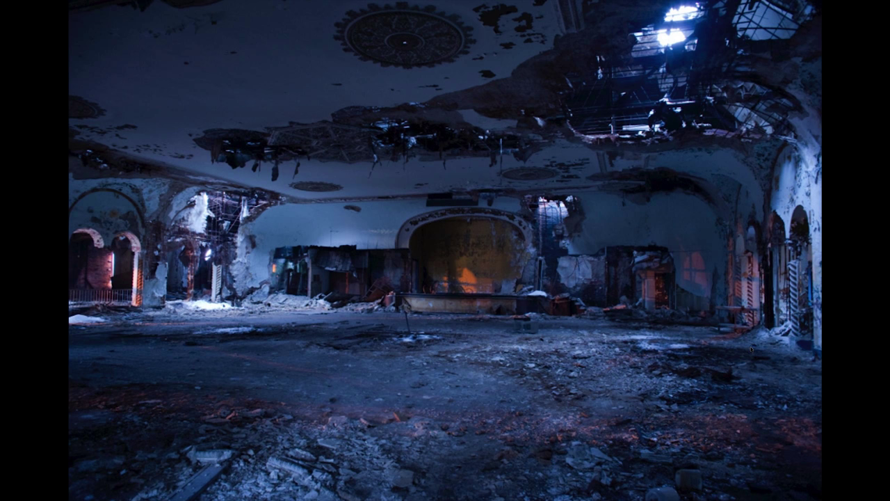
key(space)
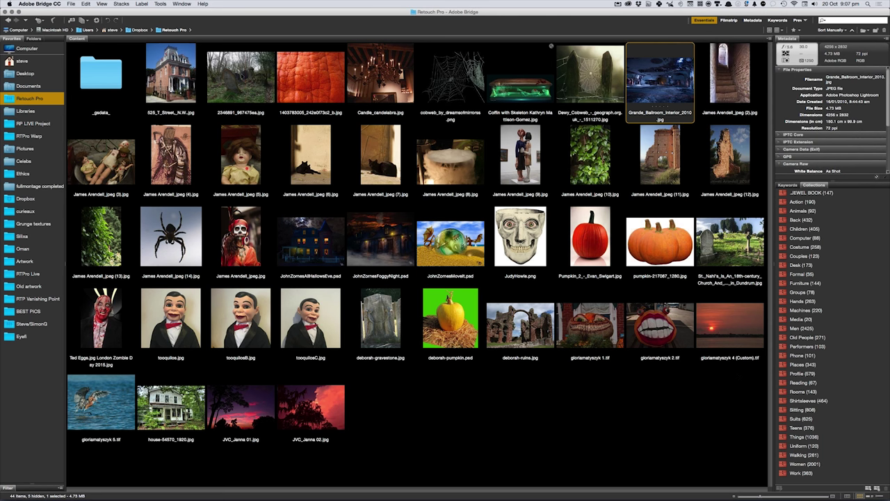
Step: Preview the graveyard photo, then open the St_Nahi hillside churchyard photo in Photoshop
click(242, 78)
key(space)
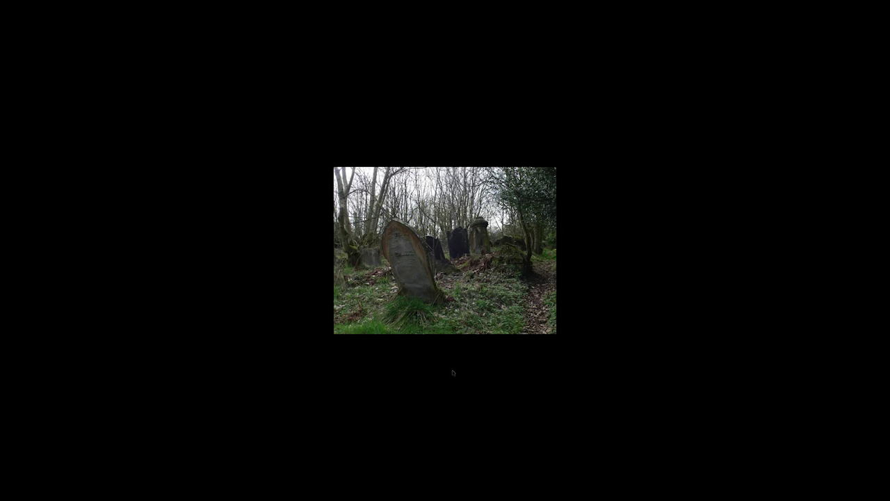
key(space)
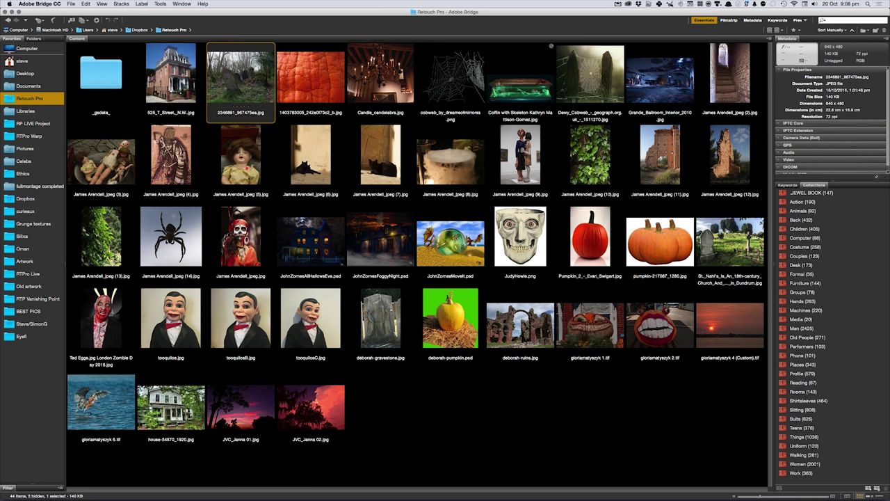
click(734, 251)
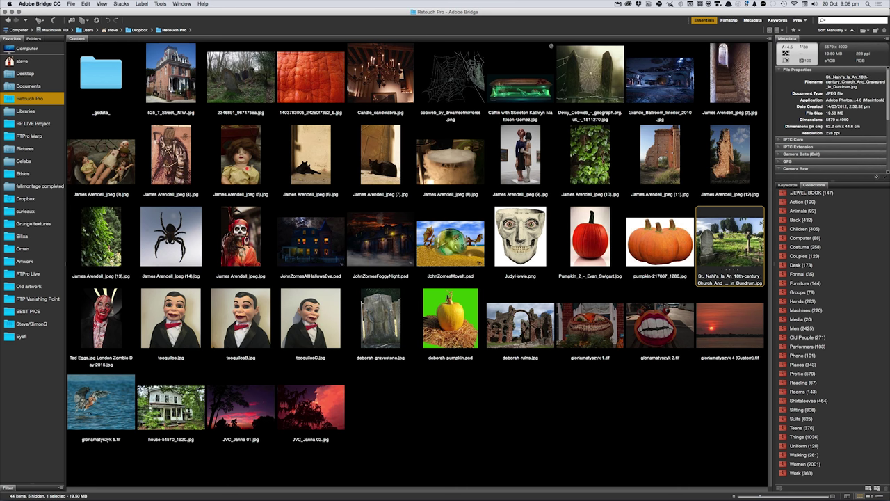
double_click(731, 251)
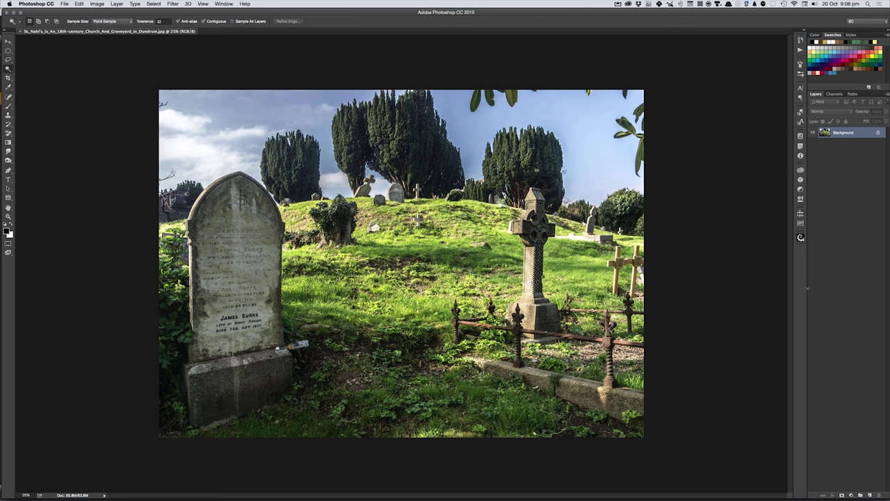
Step: Zoom in on the churchyard photo and begin converting its Background layer to Layer 0
click(202, 4)
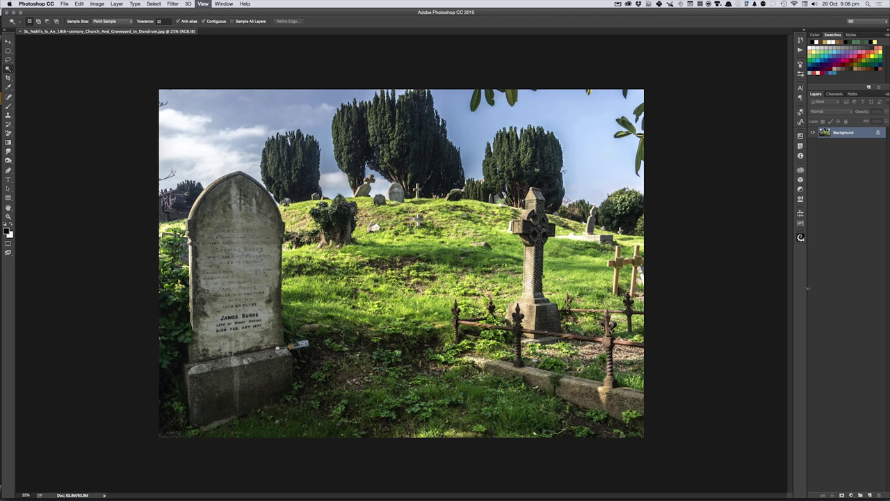
key(ctrl+plus)
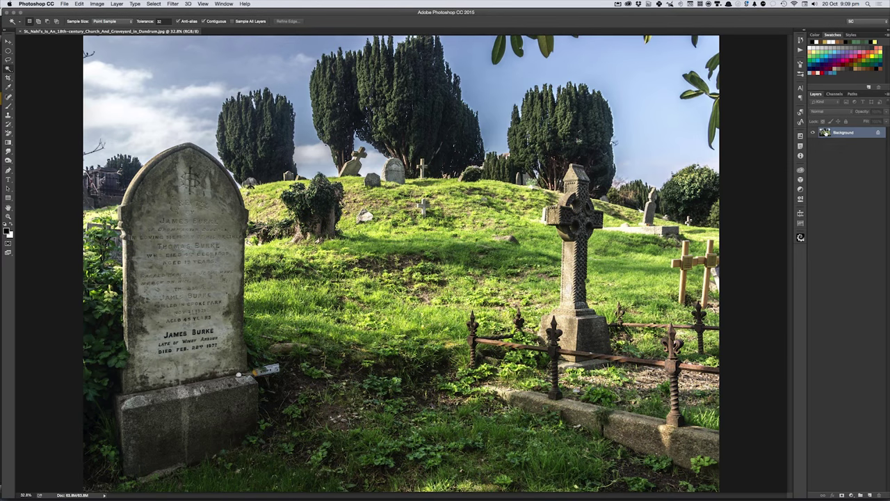
double_click(825, 133)
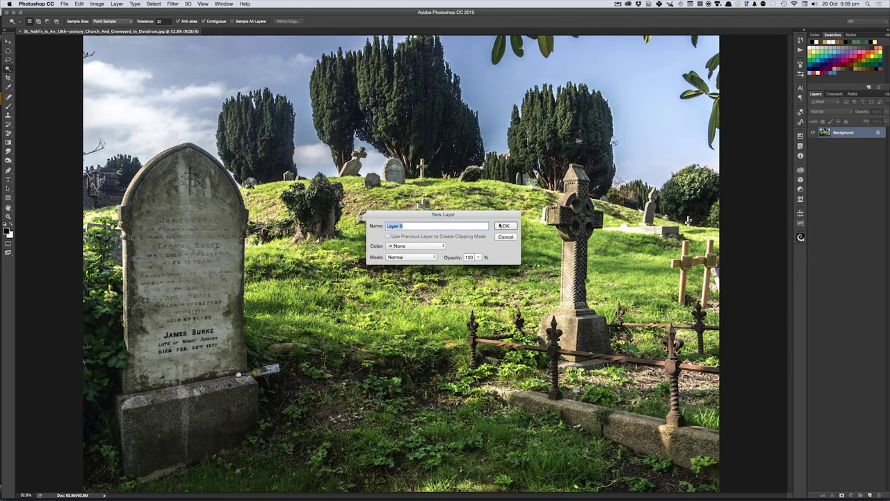
Step: Make the photo Layer 0 and Magic Wand-select all of the sky
click(501, 226)
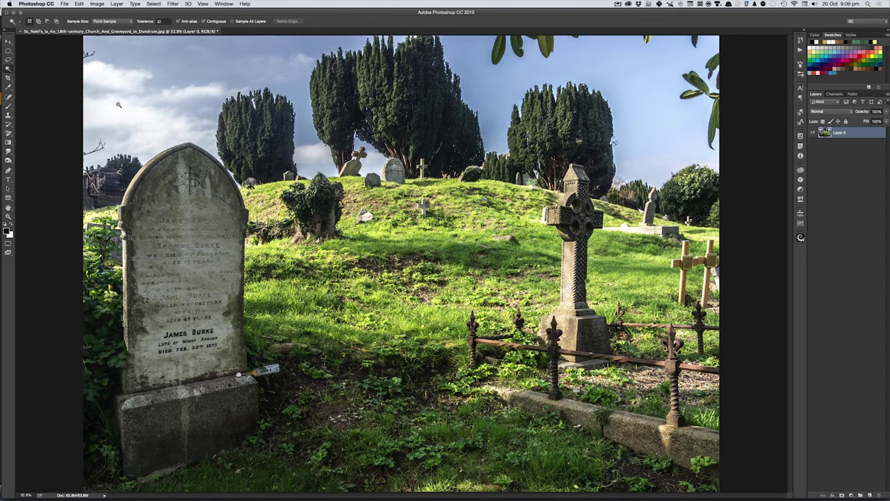
click(167, 100)
shift+click(206, 109)
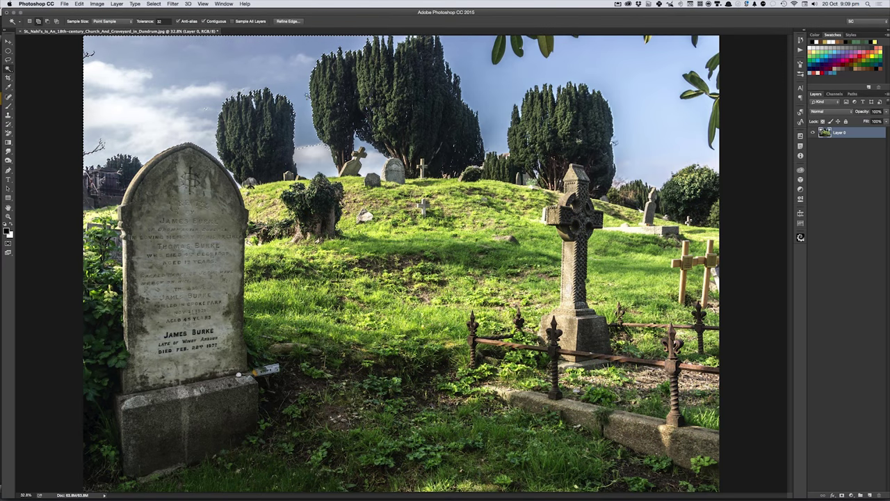
shift+click(347, 163)
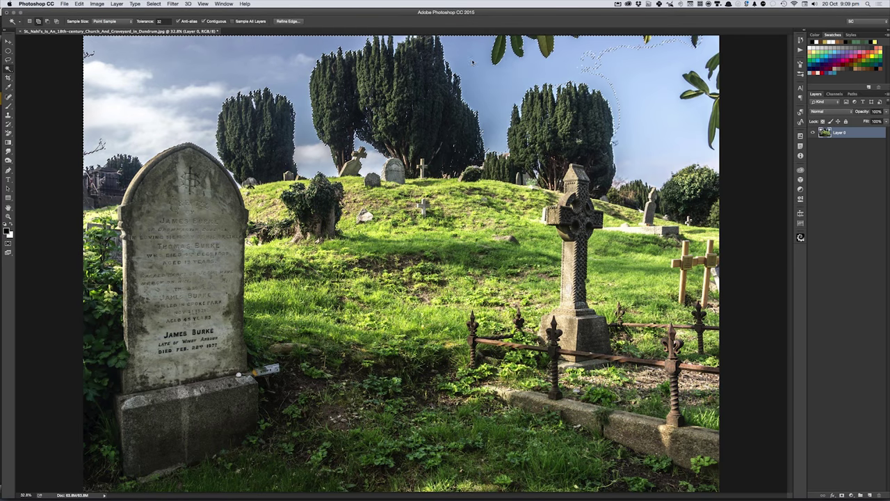
shift+click(602, 61)
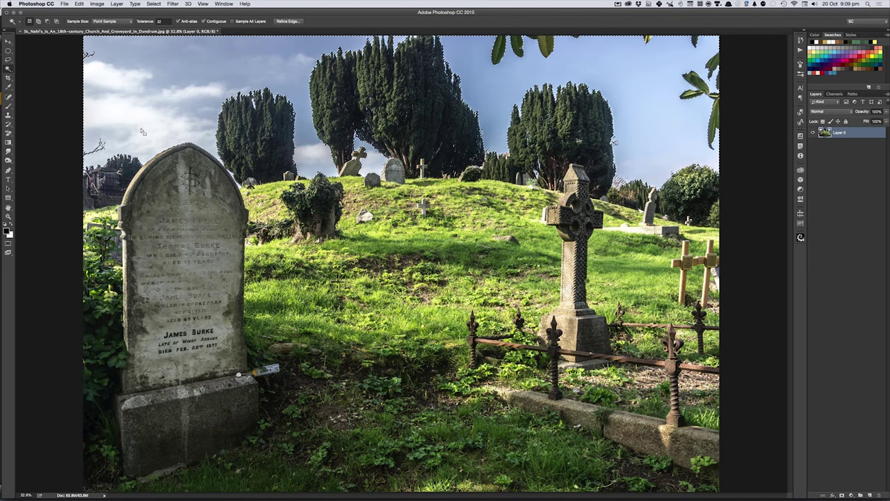
Step: Delete the selected sky to transparency and deselect
key(Delete)
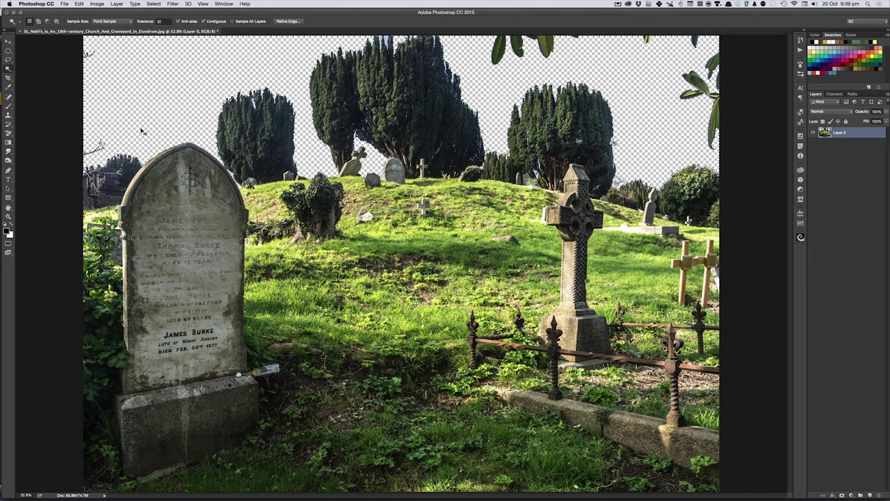
key(ctrl+d)
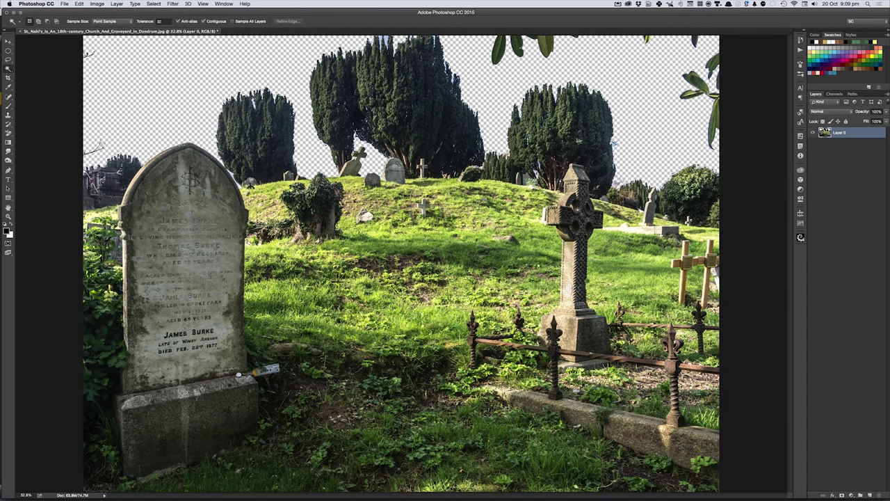
key(v)
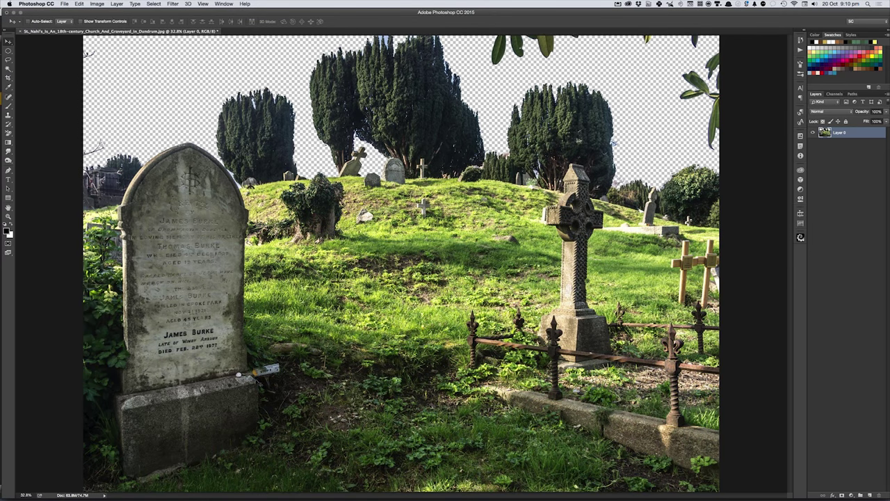
Step: Spot-heal away the small tag at the gravestone's base, then switch to Adobe Bridge
key(j)
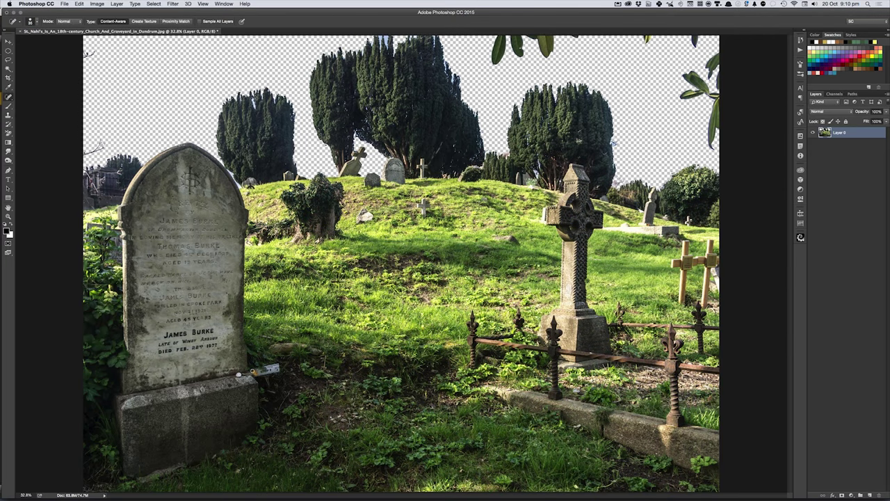
drag(253, 371, 268, 374)
key(v)
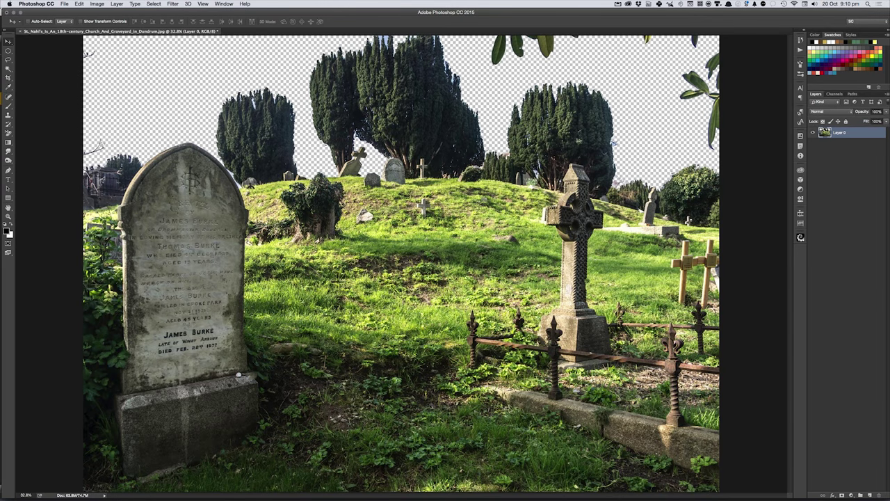
key(super+Tab)
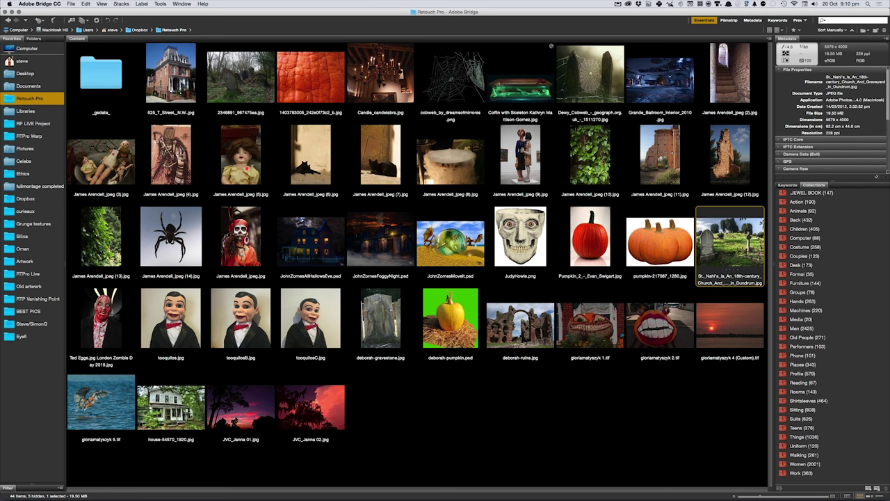
Step: Preview the JVC_Janna 01 sunset and haunted house images, then open _D702190.JPG in Photoshop
click(237, 418)
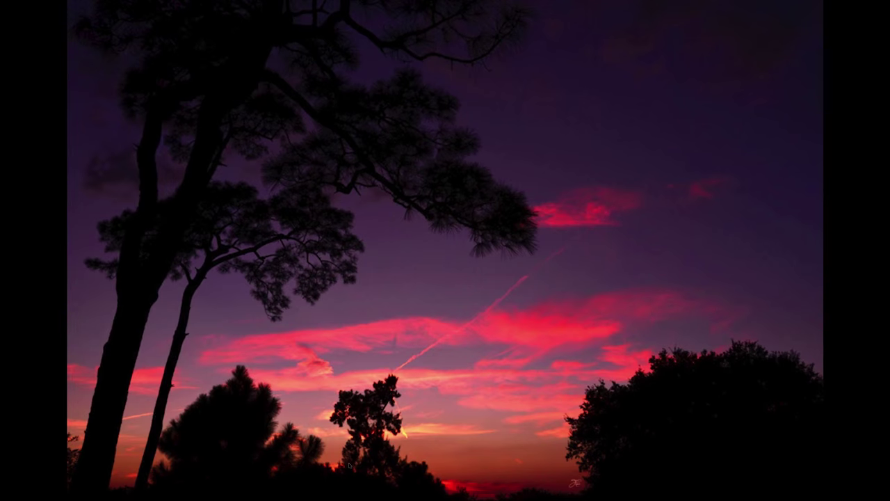
key(space)
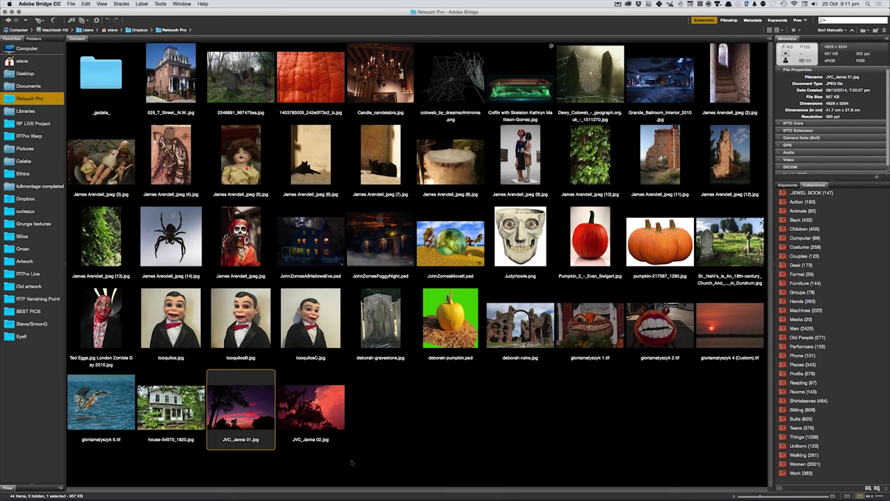
click(322, 251)
key(space)
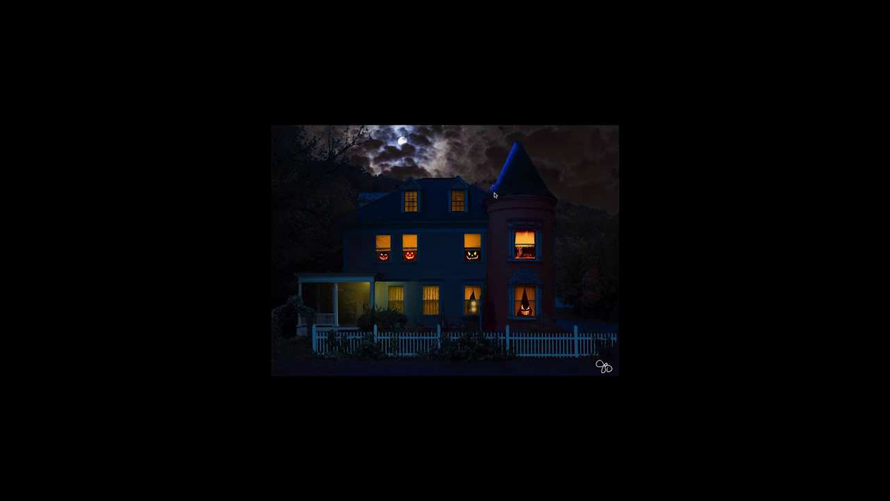
key(space)
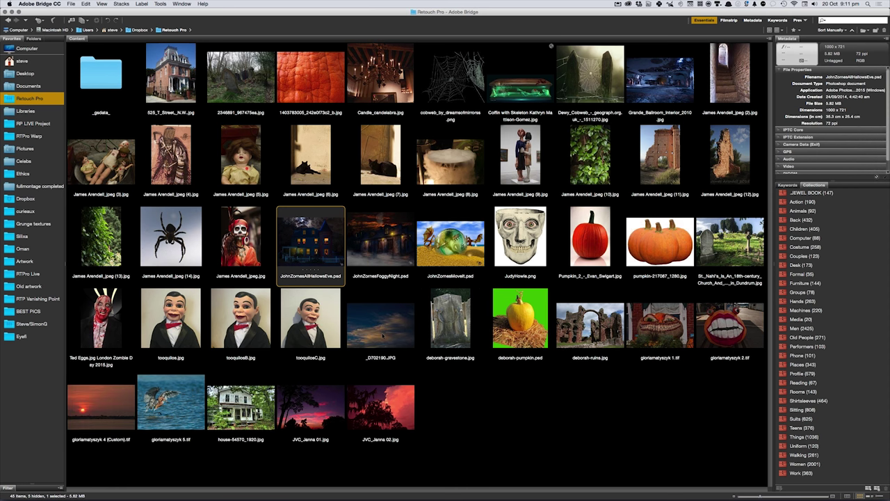
click(387, 339)
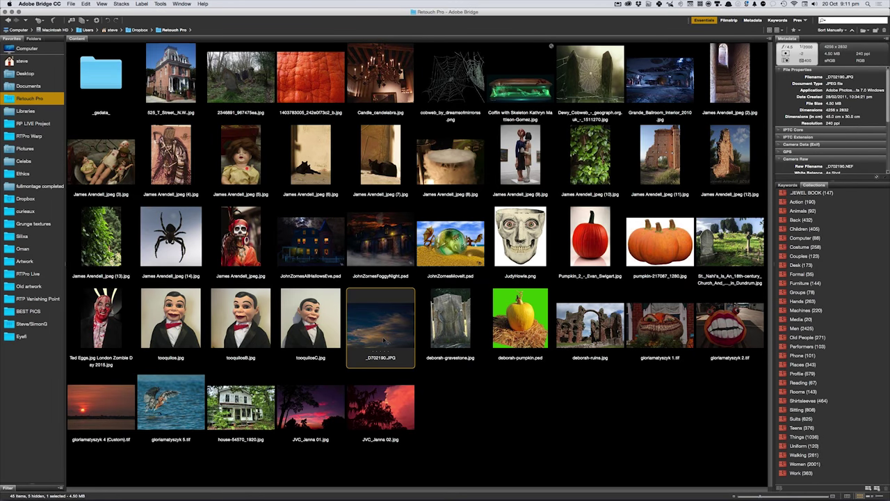
double_click(384, 340)
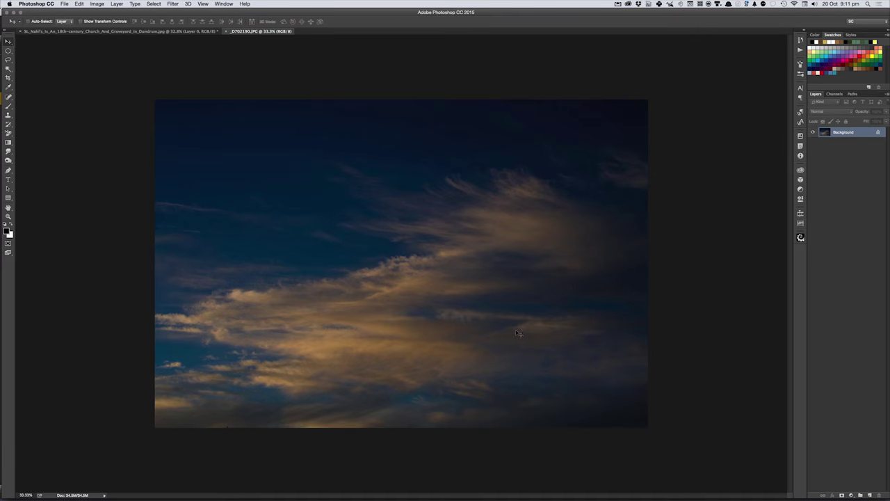
Step: Paste the whole _D702190 sky into the graveyard file as a layer beneath the graveyard
key(ctrl+a)
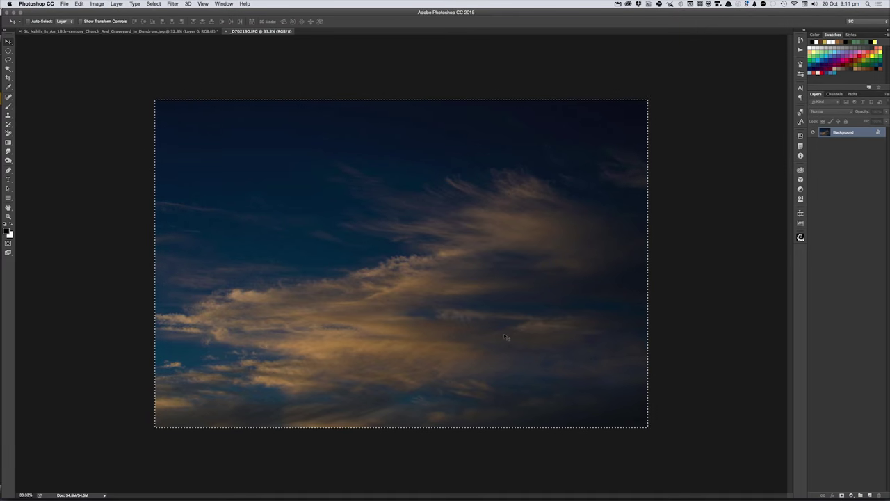
key(ctrl+c)
key(ctrl+w)
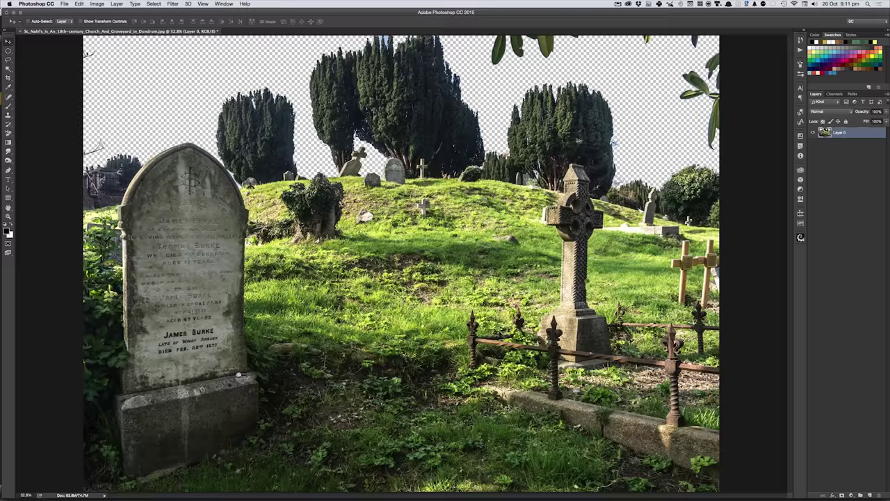
key(ctrl+v)
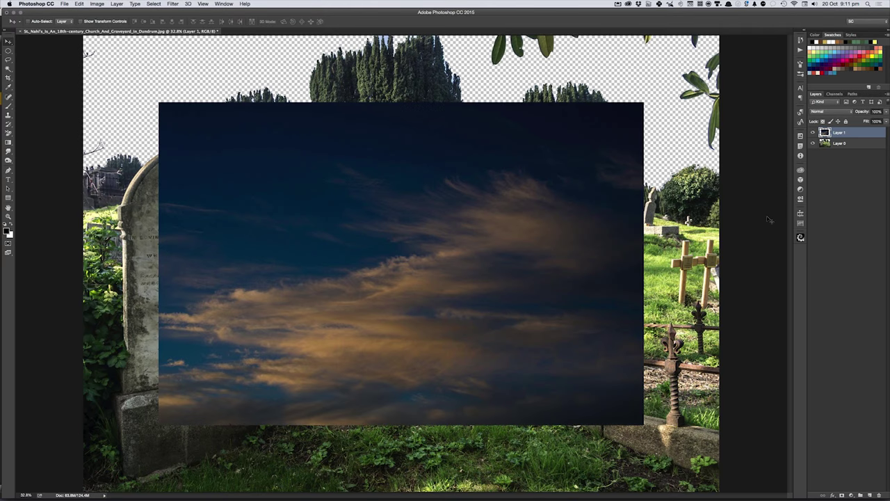
key(ctrl+bracketleft)
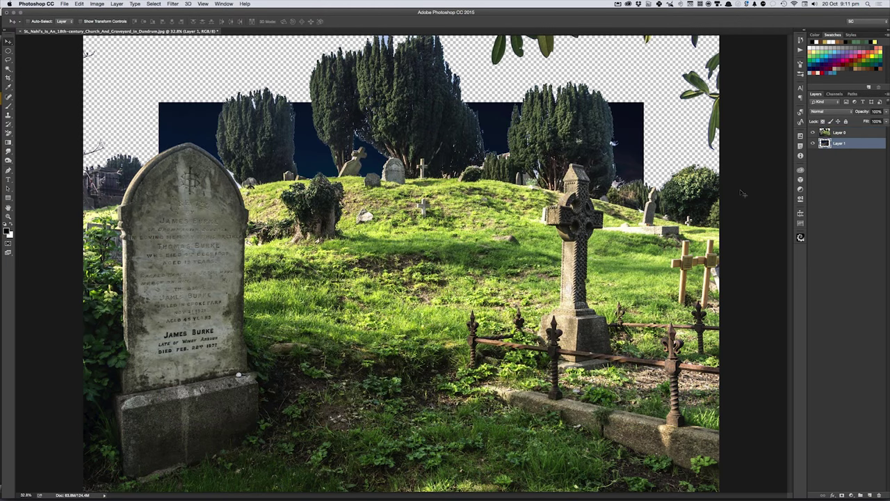
drag(487, 251, 385, 179)
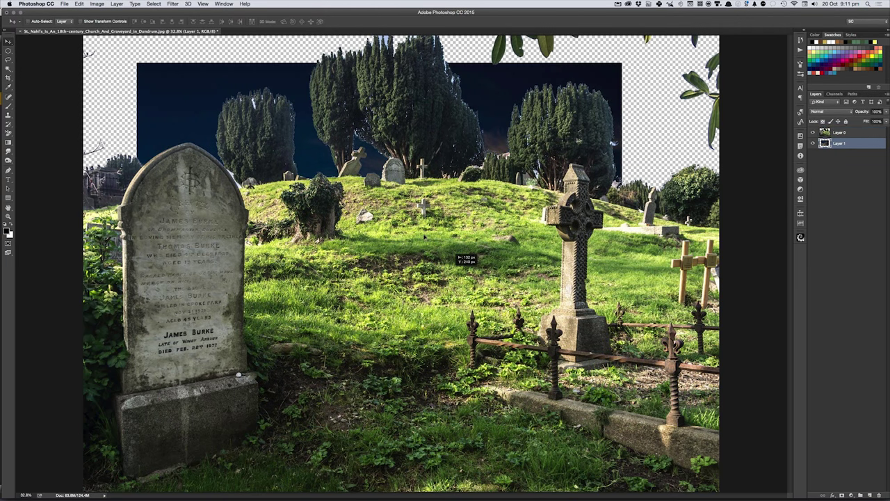
Step: Free-transform the sky layer wider and taller to fill the space behind the trees
key(ctrl+t)
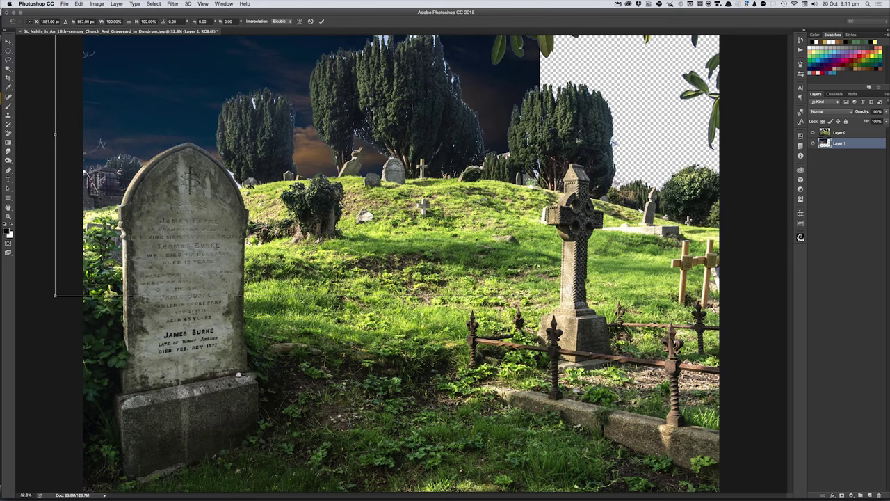
mouse_move(540, 133)
mouse_down()
mouse_move(793, 140)
mouse_move(786, 135)
mouse_up()
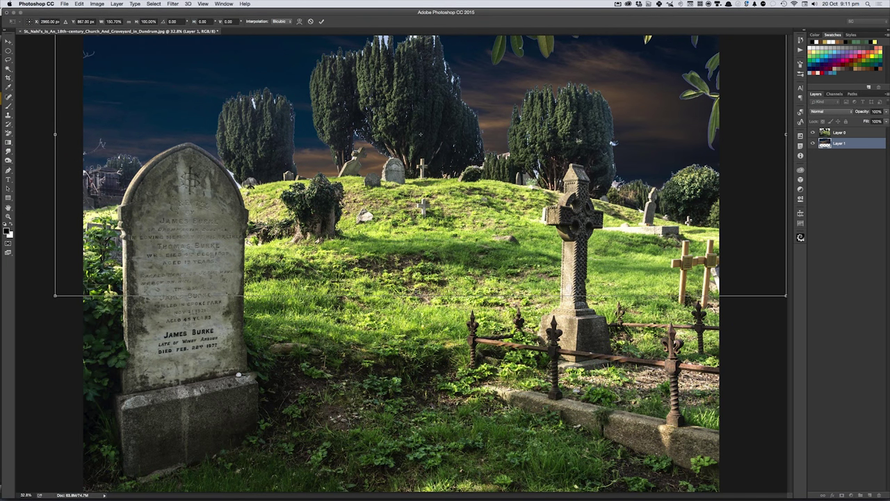
drag(421, 296, 427, 241)
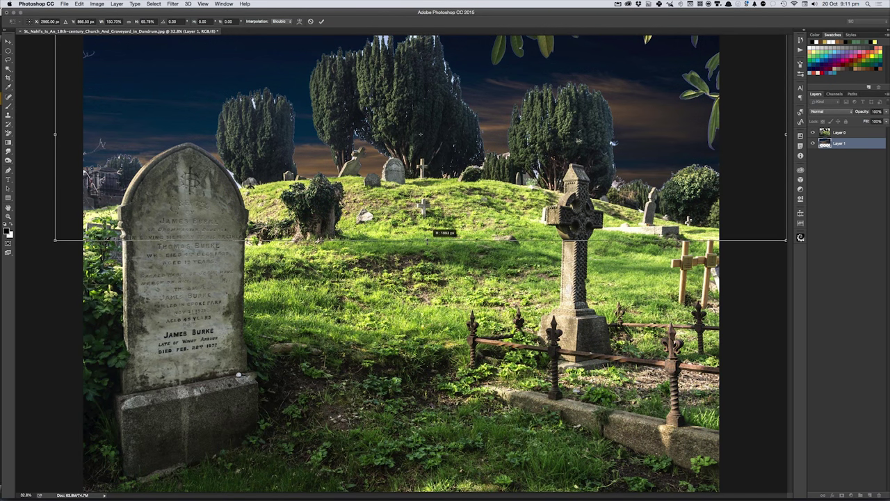
drag(420, 134, 424, 101)
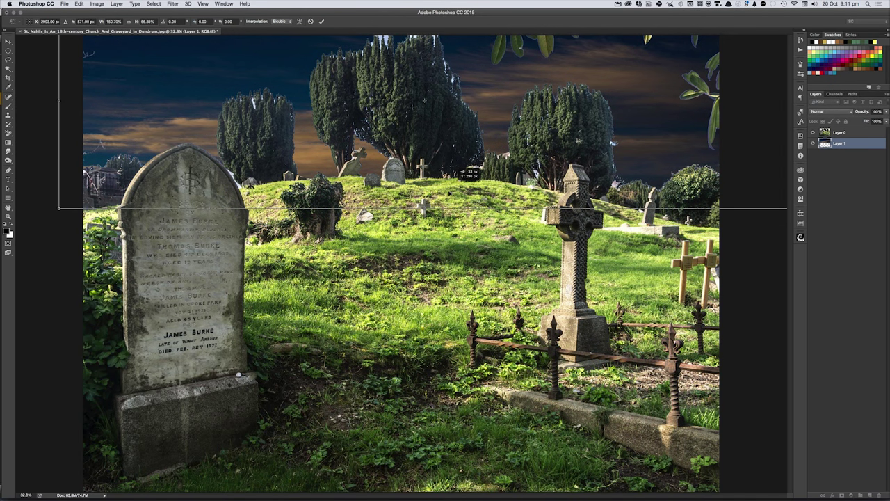
Step: Lower the sky's bottom edge, commit the transform, and raise the Curves midpoint so the clouds glow
drag(423, 207, 423, 210)
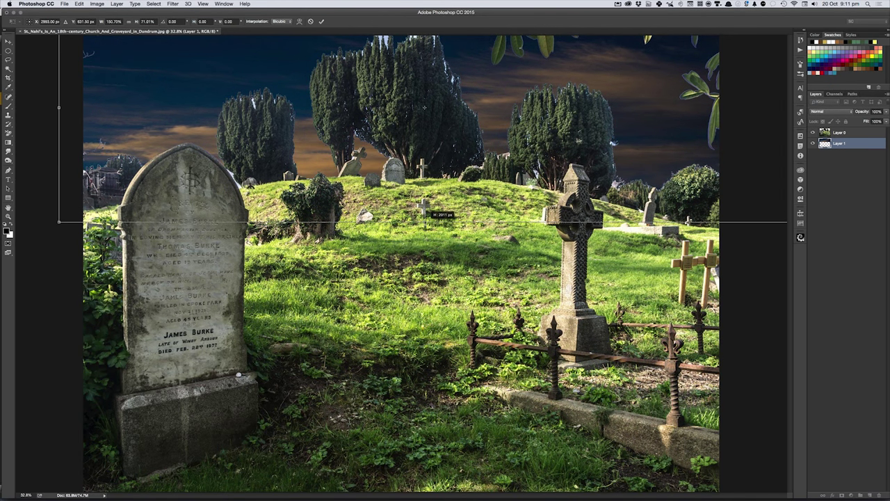
key(Return)
key(ctrl+m)
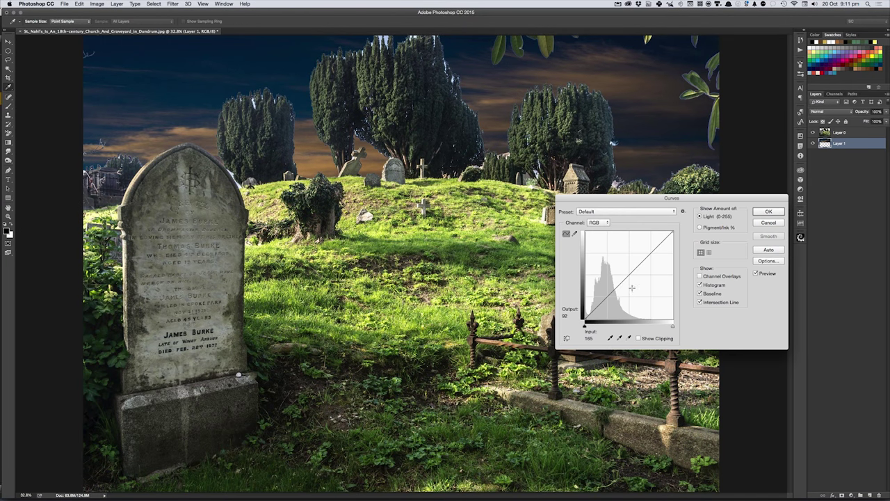
drag(648, 257, 646, 246)
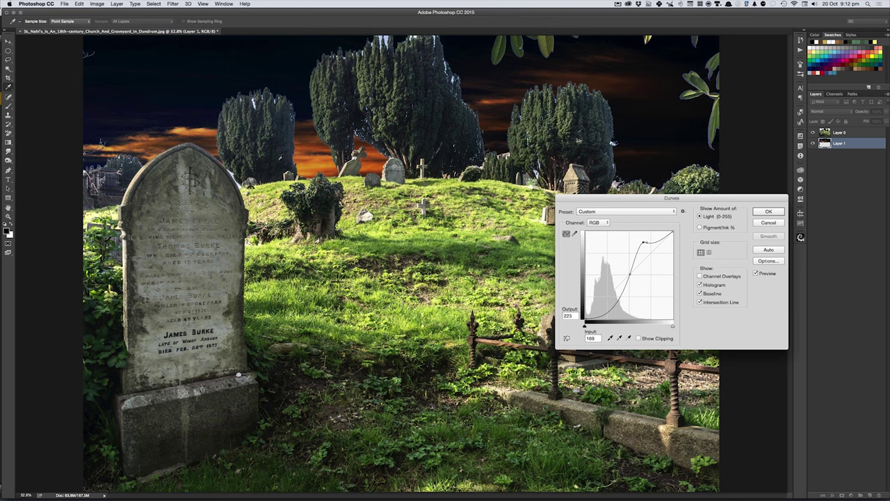
click(768, 211)
key(v)
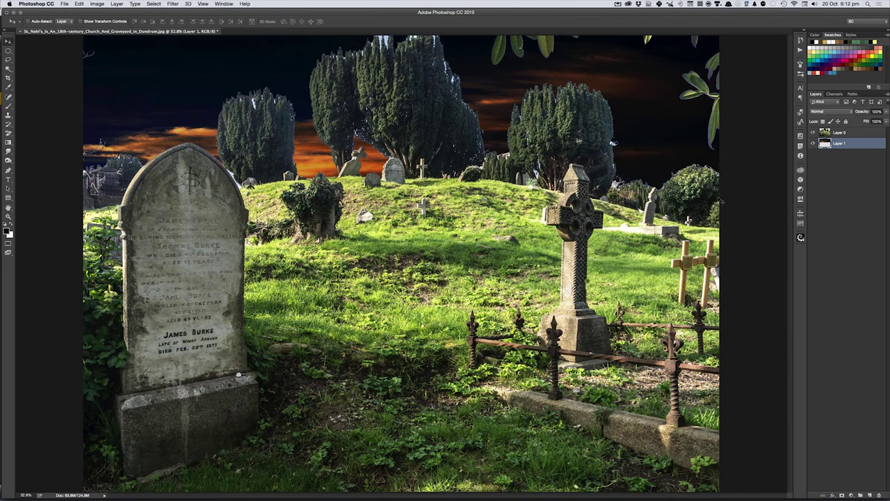
Step: Select the Background Eraser Tool from the eraser flyout
click(8, 133)
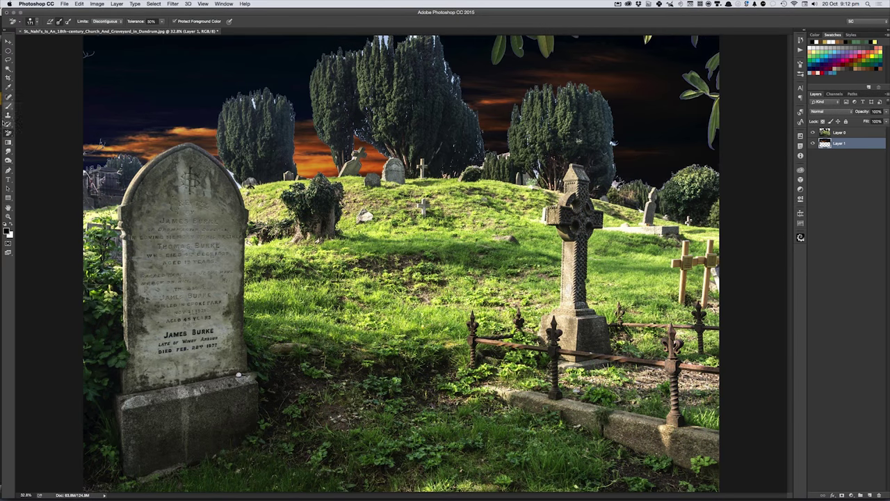
right_click(8, 135)
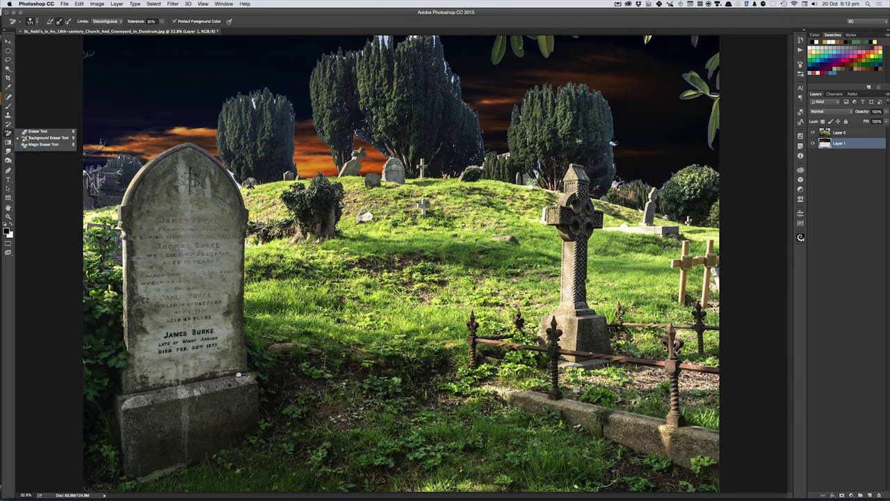
click(40, 139)
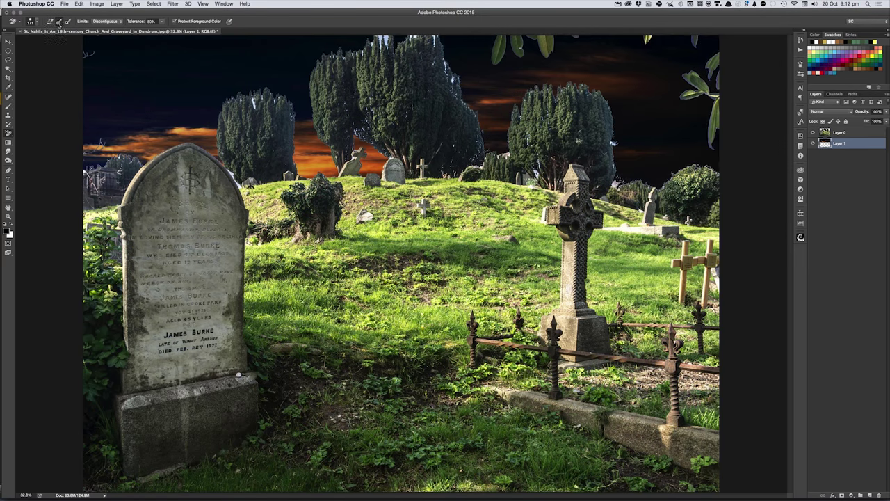
Step: Try the Once and Continuous sampling modes, then erase light sky remnants atop the central tree
click(59, 22)
click(50, 22)
click(59, 23)
drag(395, 60, 387, 48)
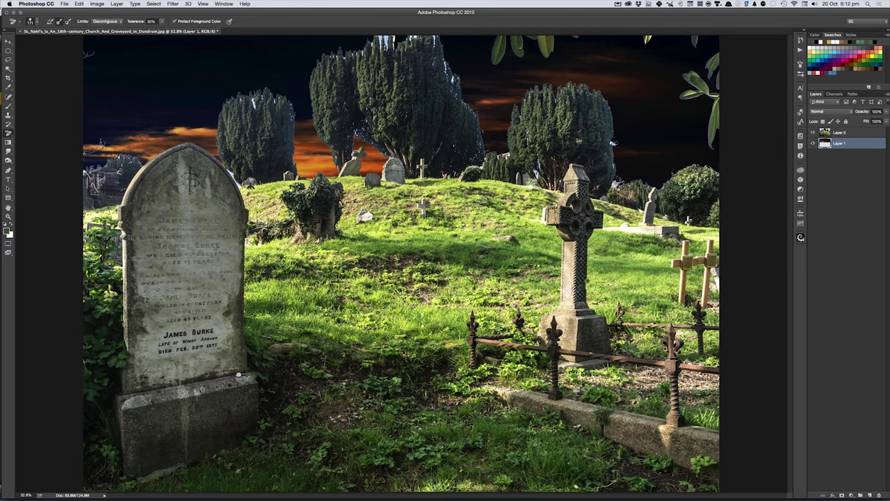
Step: On Layer 0, erase the pale fringes around the central tree and the small gravestone
click(825, 132)
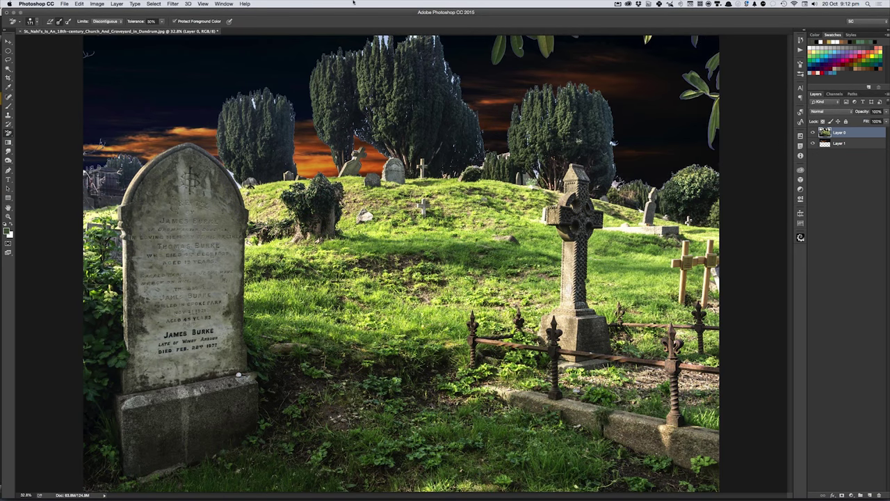
drag(387, 41, 339, 59)
drag(356, 131, 359, 137)
drag(364, 86, 371, 102)
drag(388, 154, 393, 163)
drag(401, 36, 446, 66)
drag(453, 76, 476, 116)
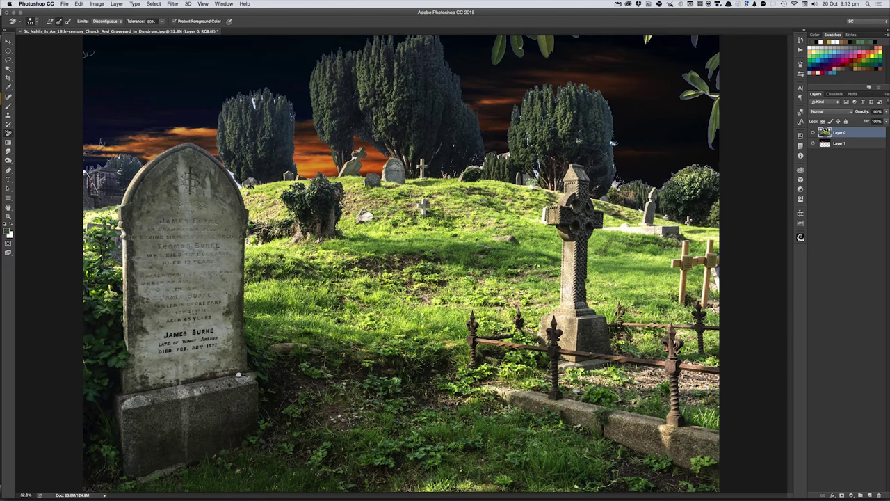
Step: Erase the halo fringes around the right tree, the left tree and the far-left fence
drag(496, 157, 511, 153)
drag(534, 180, 539, 173)
drag(533, 90, 569, 82)
mouse_move(613, 143)
mouse_down()
mouse_move(626, 192)
mouse_move(717, 171)
mouse_up()
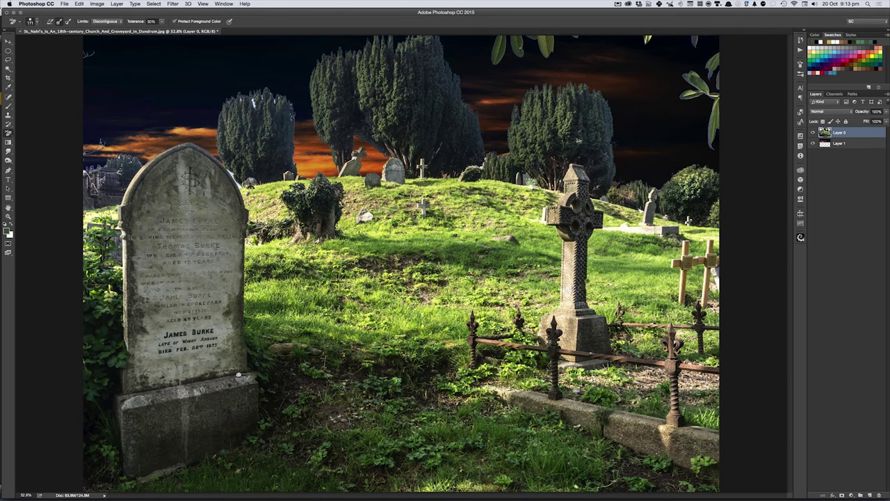
drag(254, 96, 252, 109)
drag(228, 170, 251, 185)
mouse_move(131, 160)
mouse_down()
mouse_move(112, 148)
mouse_move(89, 176)
mouse_move(103, 192)
mouse_up()
drag(90, 143, 104, 151)
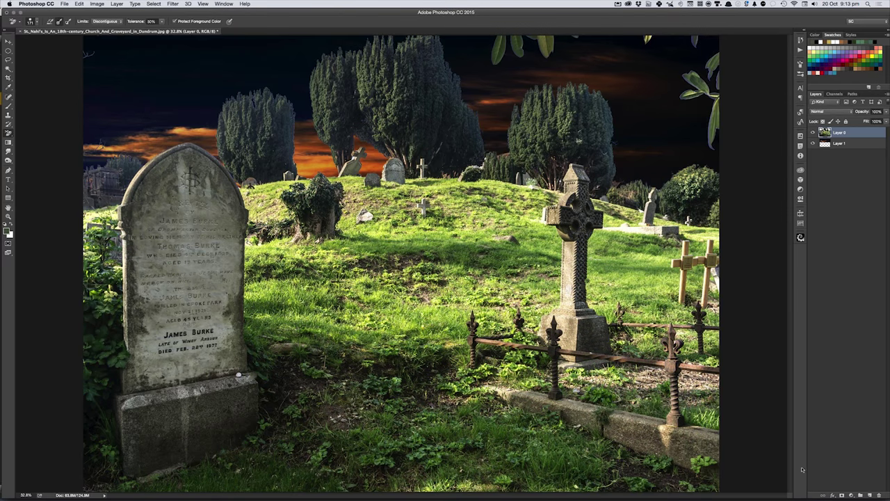
key(v)
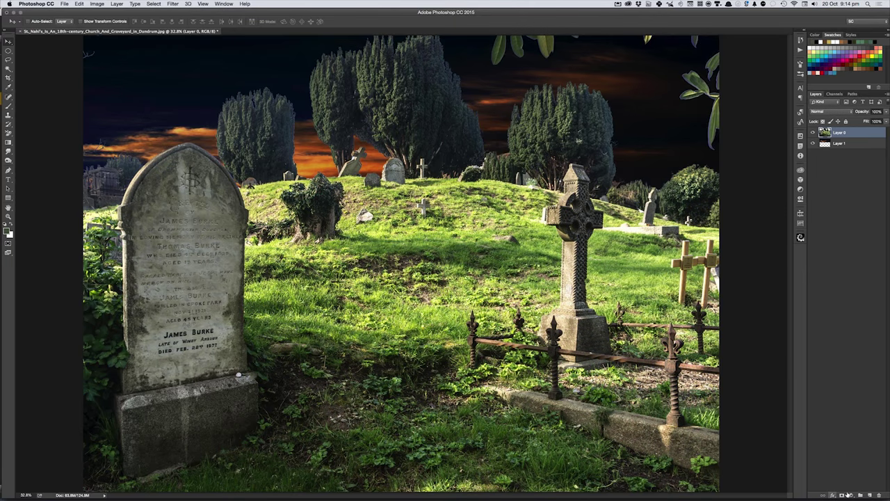
Step: Add a Curves adjustment layer clipped to the graveyard layer and darken it slightly
click(852, 495)
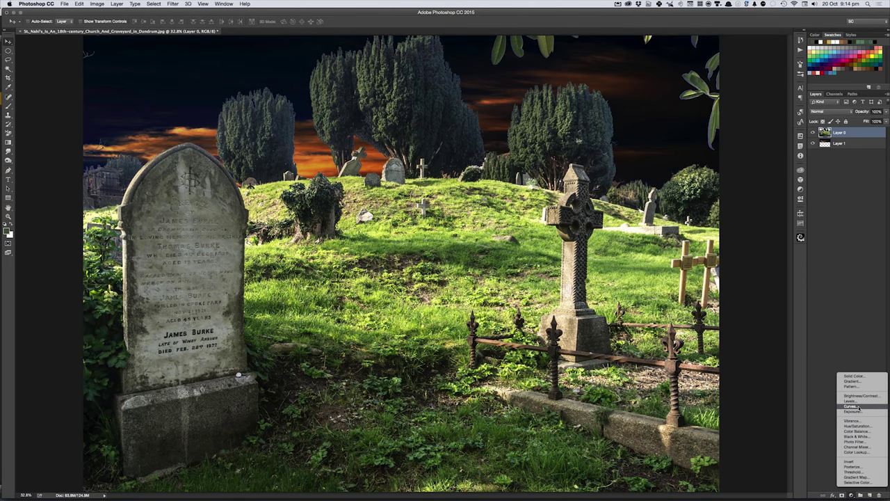
click(860, 408)
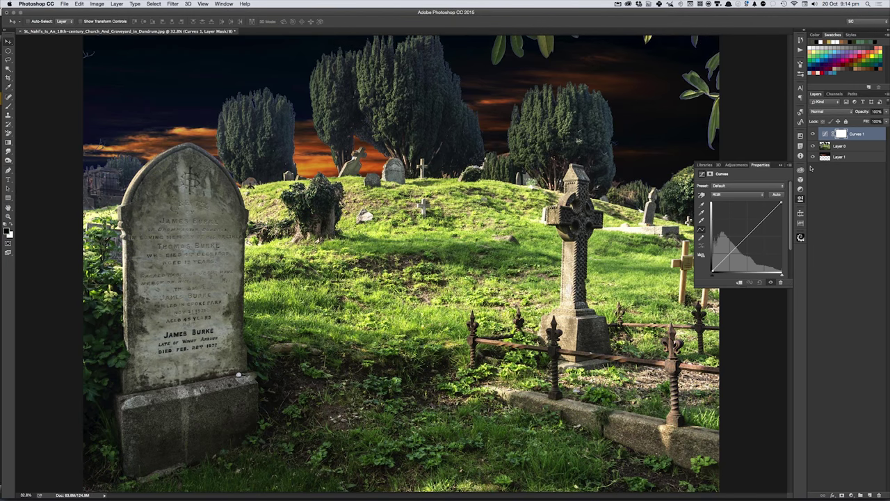
click(740, 282)
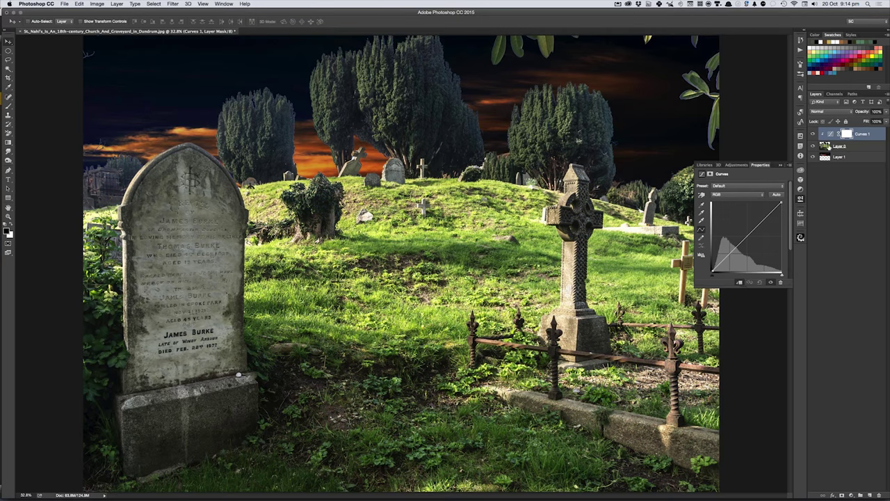
click(750, 234)
drag(749, 236, 749, 240)
Step: Lower the green highlights and pull the red curve down, then close the Curves properties
key(alt+4)
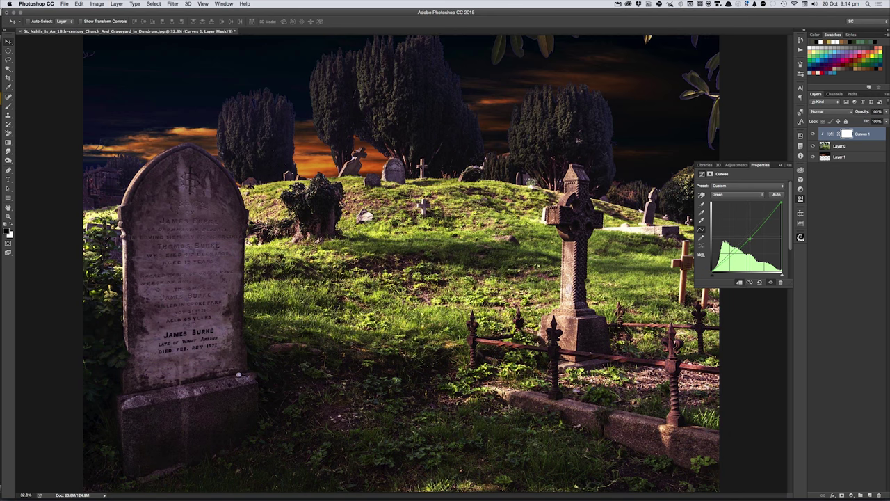
click(782, 203)
key(shift+Down)
key(shift+Down)
key(shift+Down)
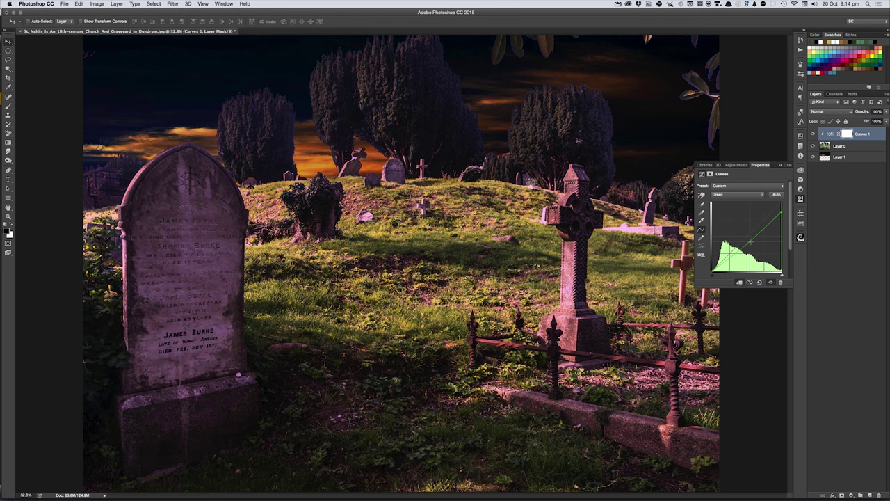
key(alt+3)
drag(746, 238, 752, 245)
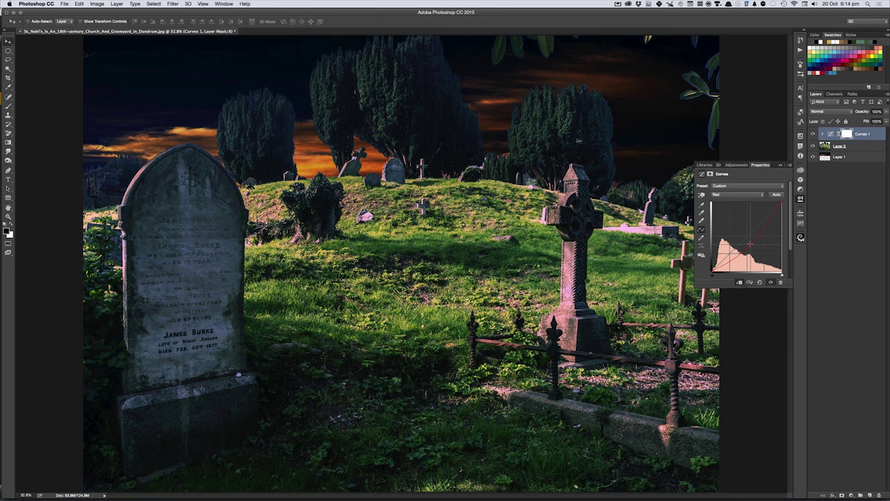
drag(750, 243, 514, 236)
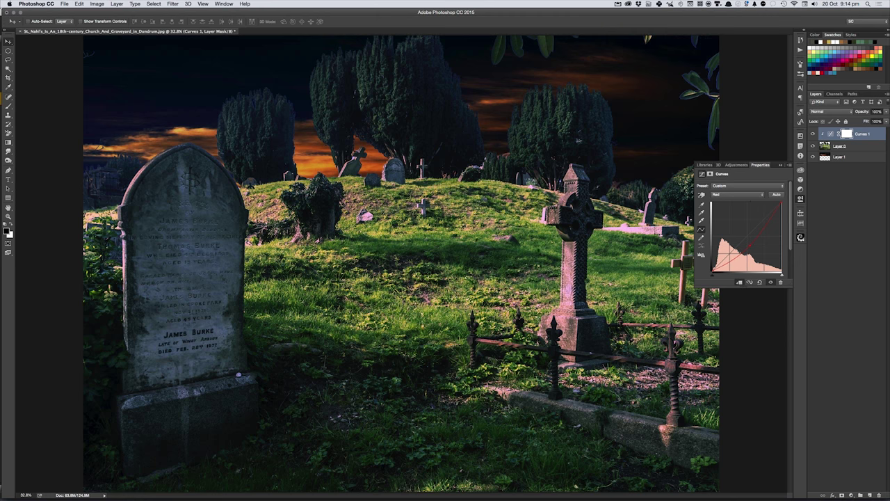
click(779, 166)
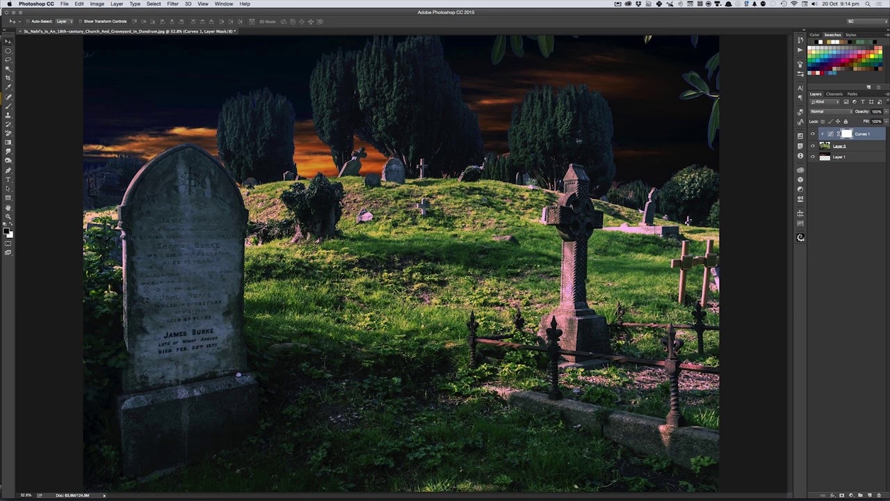
click(98, 4)
mouse_move(108, 23)
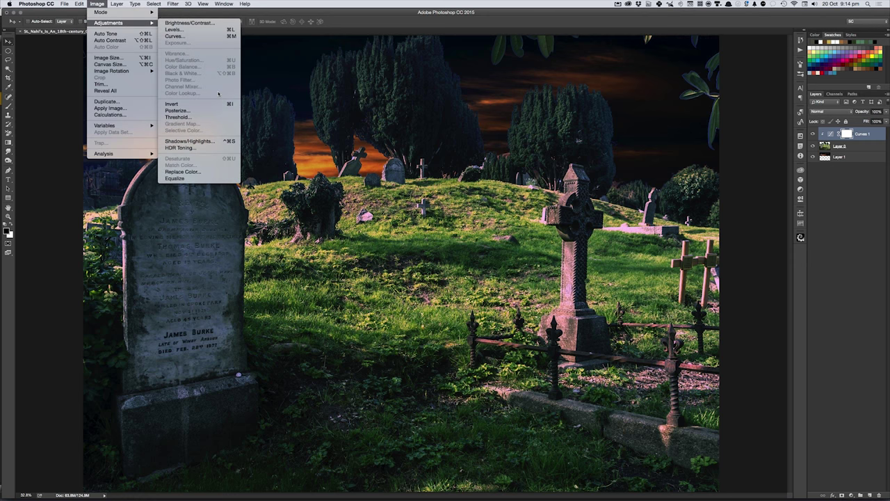
Step: Cancel a first Replace Color attempt, select Layer 0, and reopen Replace Color
click(183, 171)
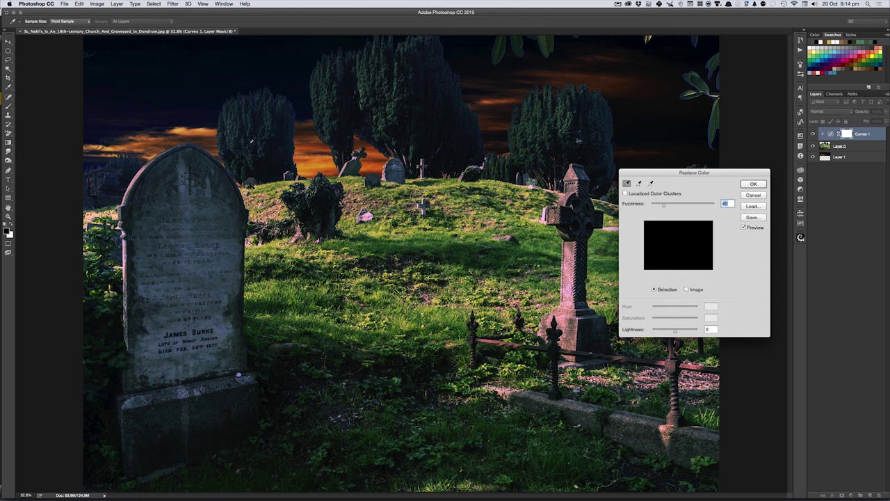
drag(668, 180, 668, 86)
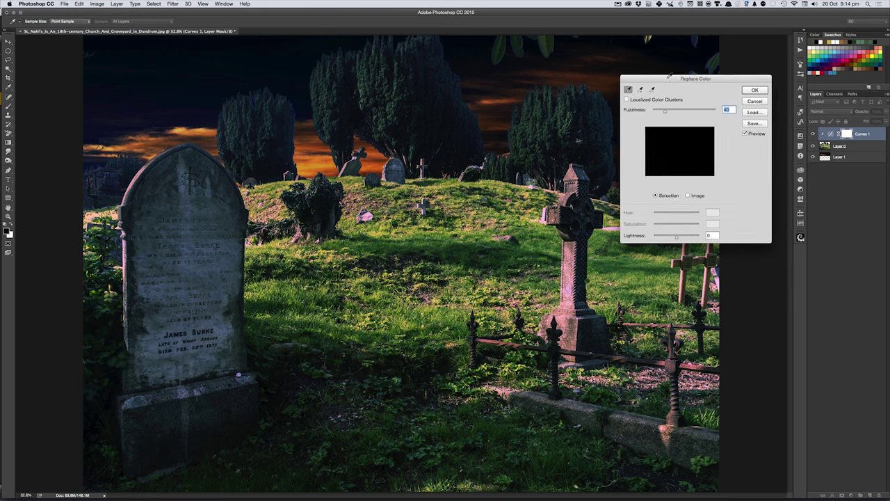
click(413, 230)
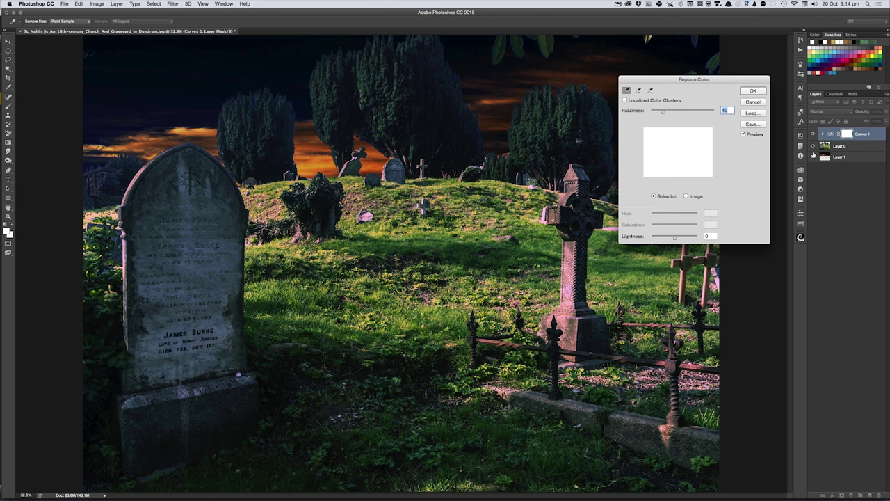
key(Return)
click(839, 146)
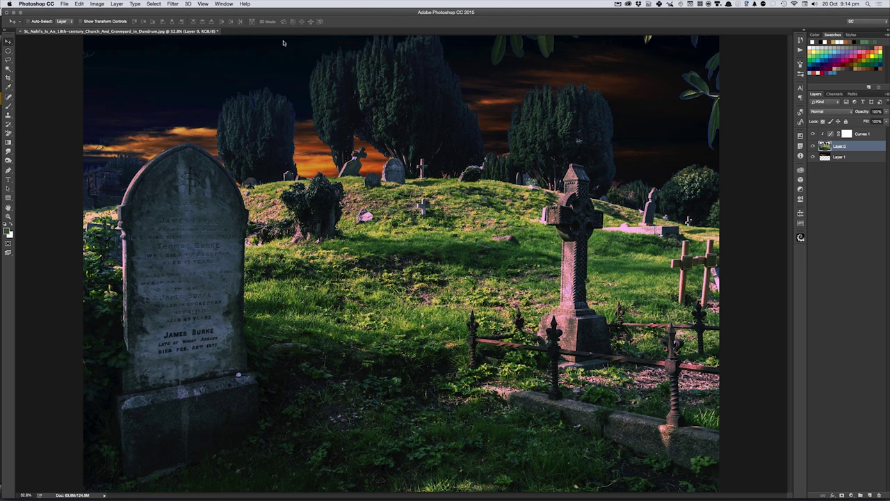
click(96, 3)
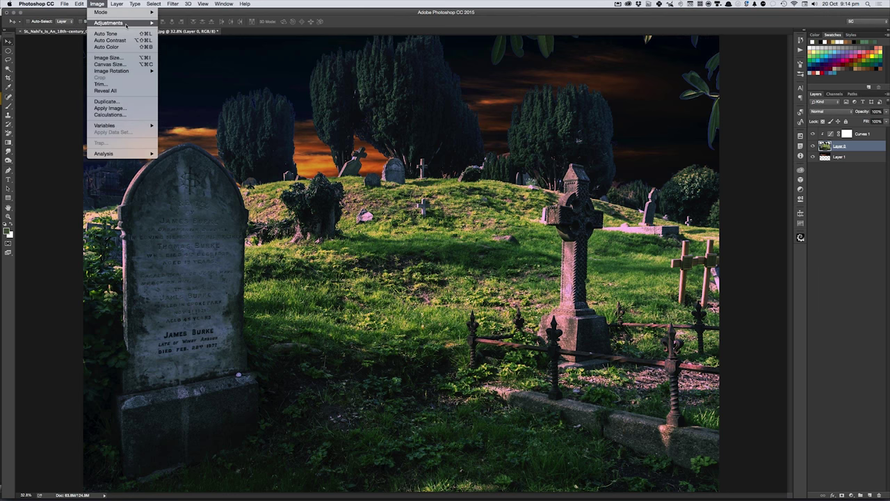
mouse_move(109, 23)
click(213, 170)
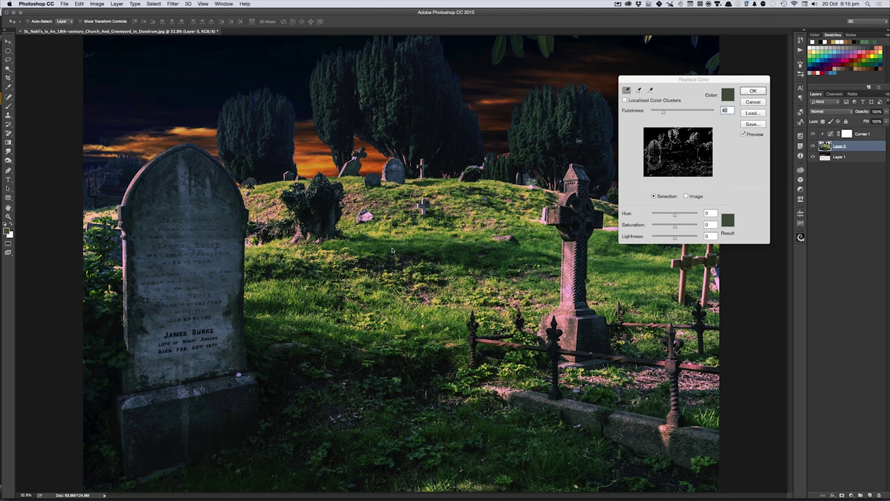
Step: Sample the grass, set Saturation -36 and shift Hue to +98 for a cold teal
click(413, 234)
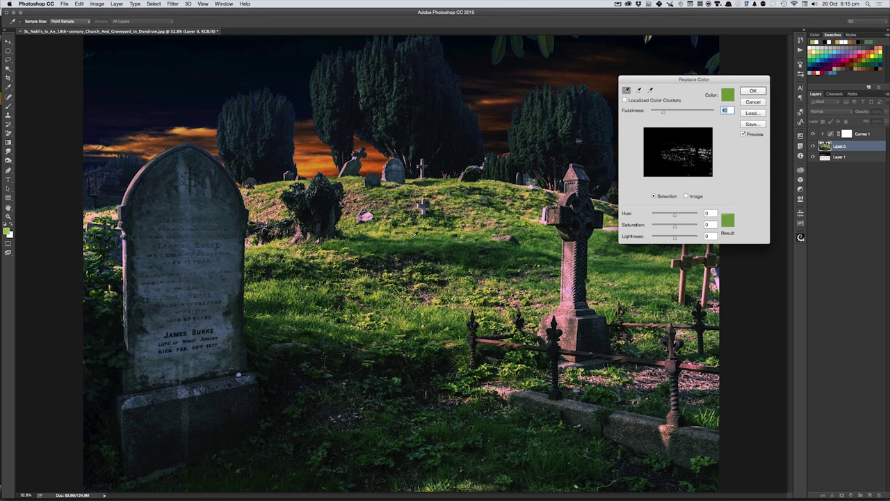
click(414, 237)
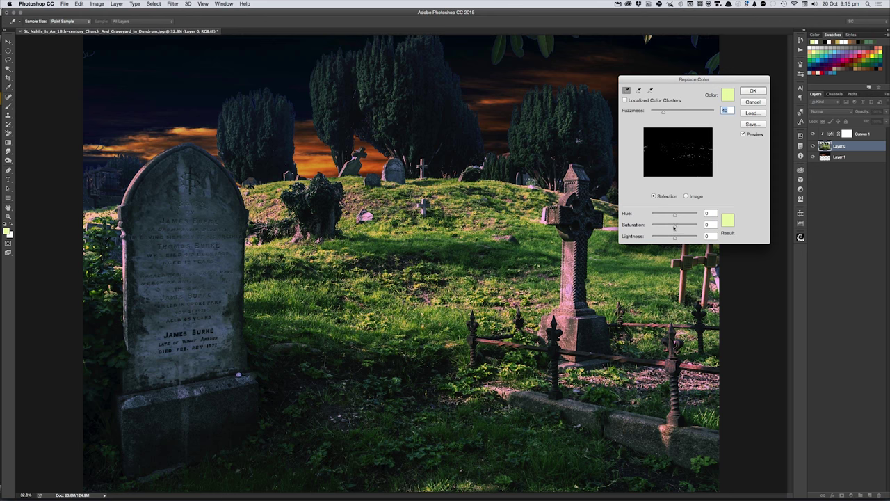
drag(673, 228, 666, 228)
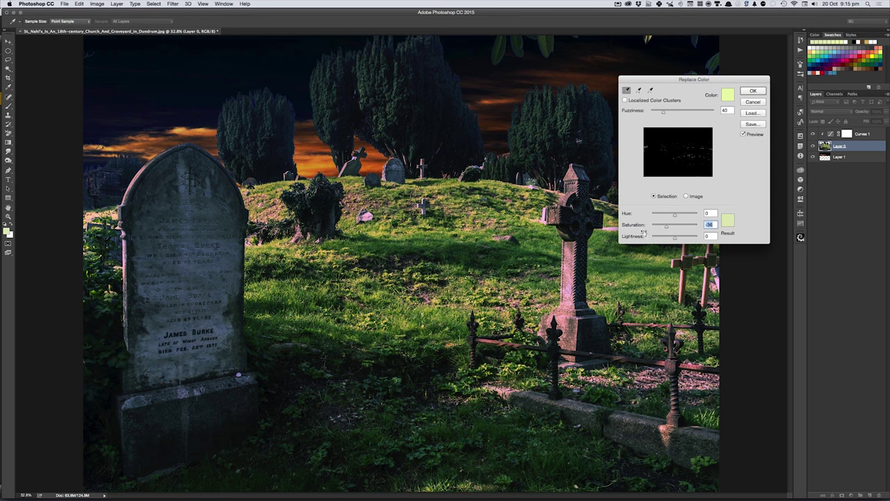
click(515, 230)
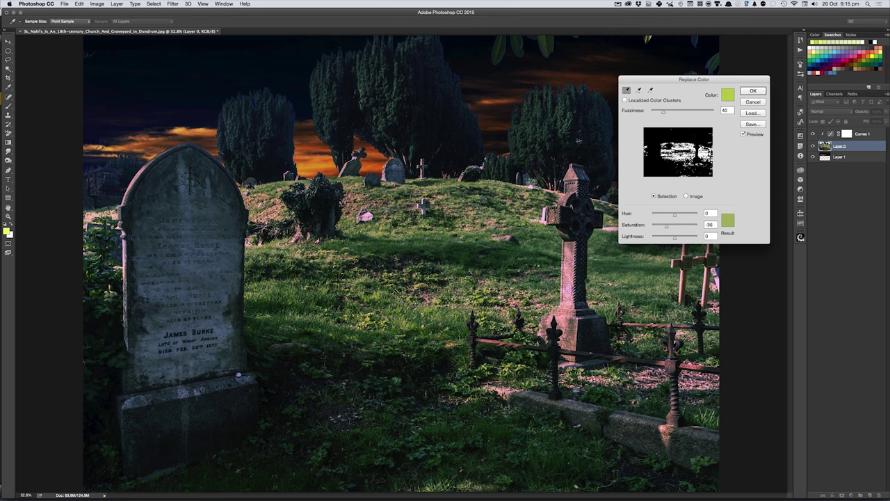
click(367, 320)
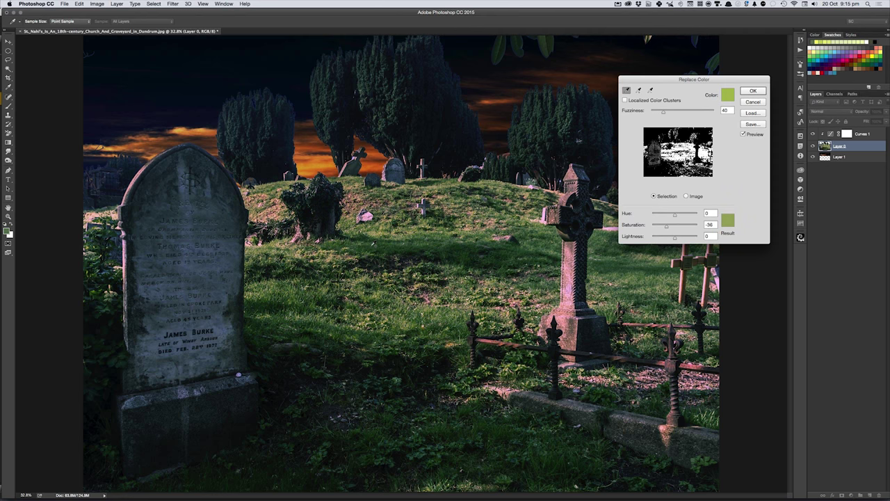
click(238, 375)
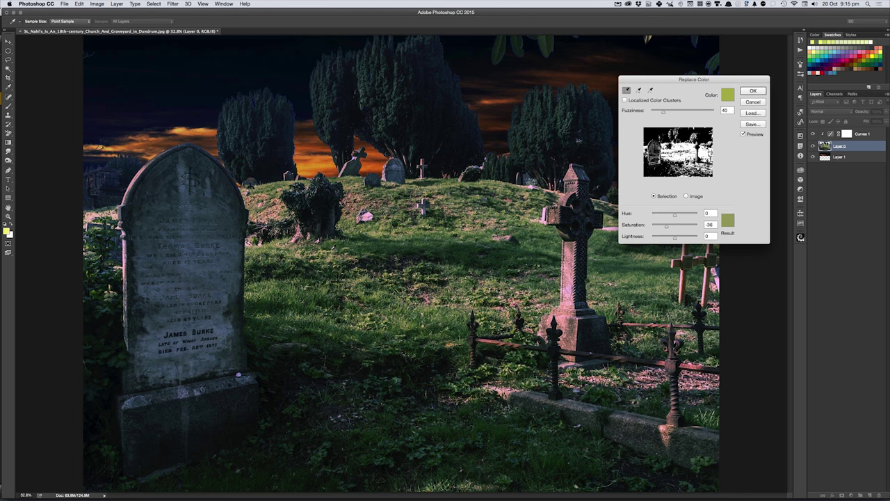
click(674, 215)
drag(675, 216, 683, 217)
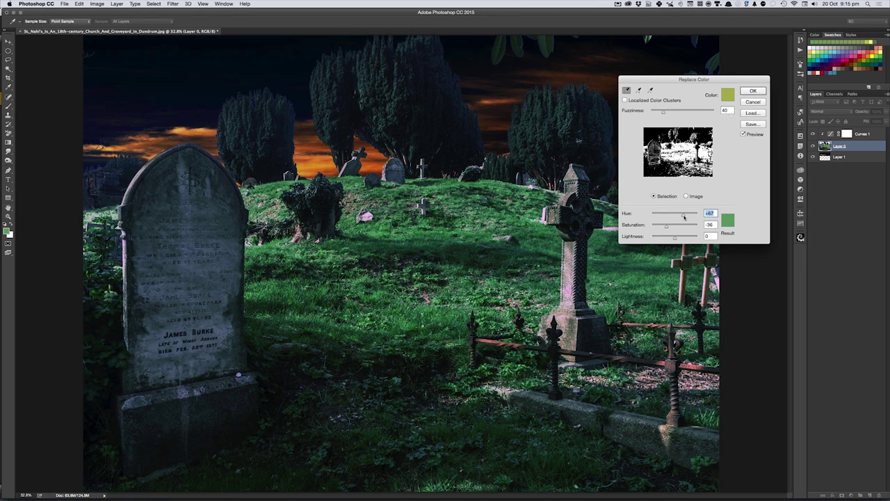
drag(684, 217, 681, 219)
click(754, 91)
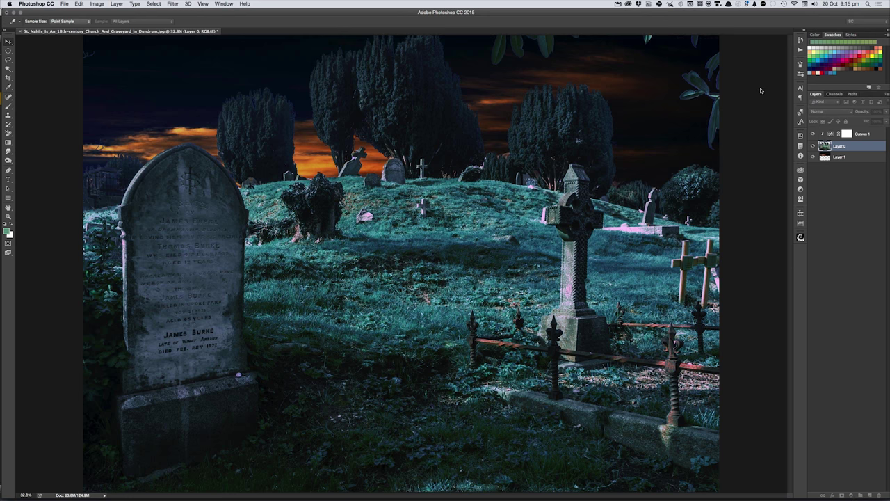
key(v)
key(alt+bracketleft)
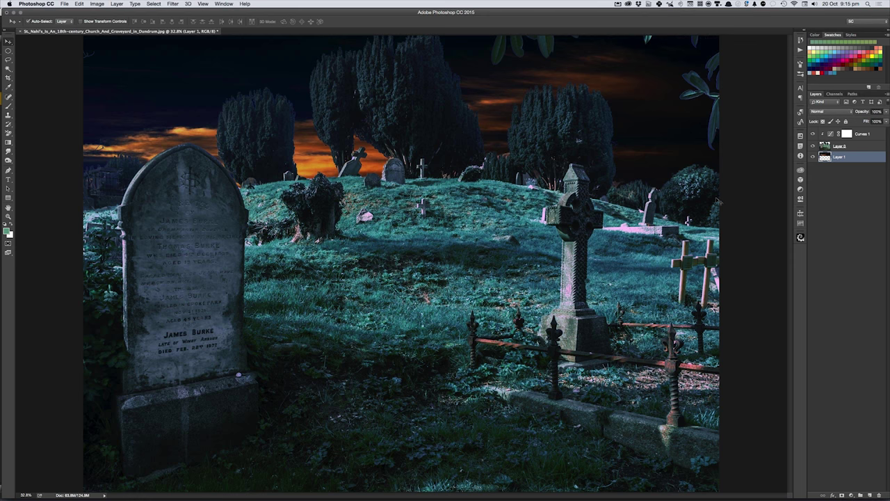
click(431, 162)
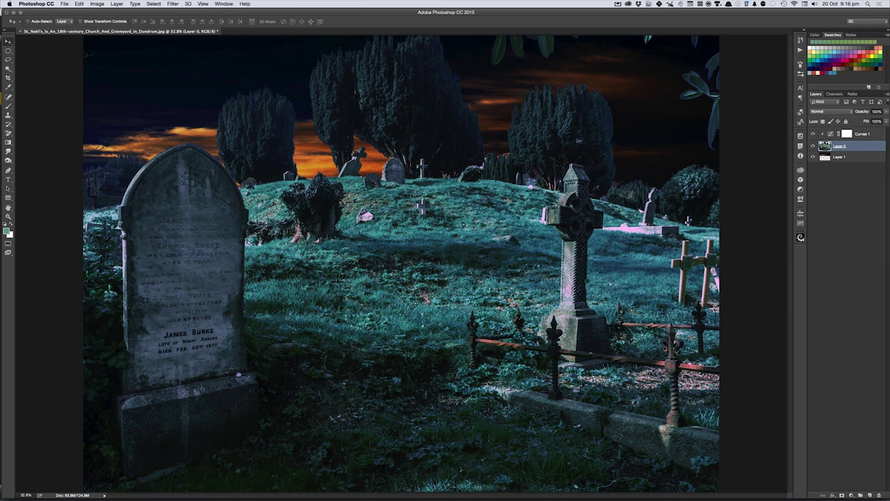
click(834, 157)
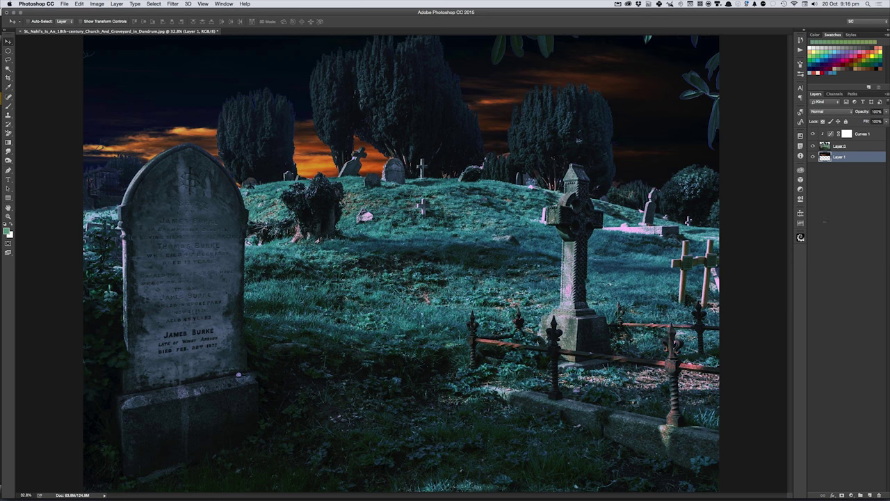
Step: Shift the sky layer's hue to +170 with Hue/Saturation, turning the clouds blue
key(i)
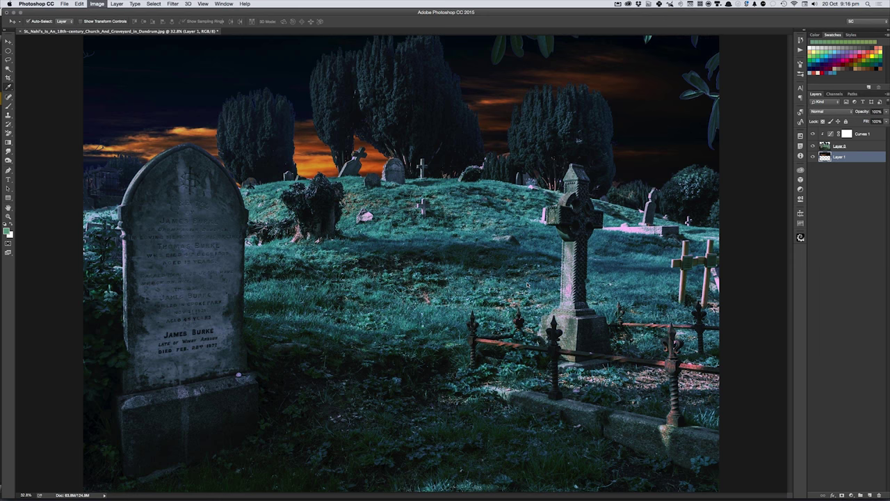
key(ctrl+u)
drag(701, 263, 735, 265)
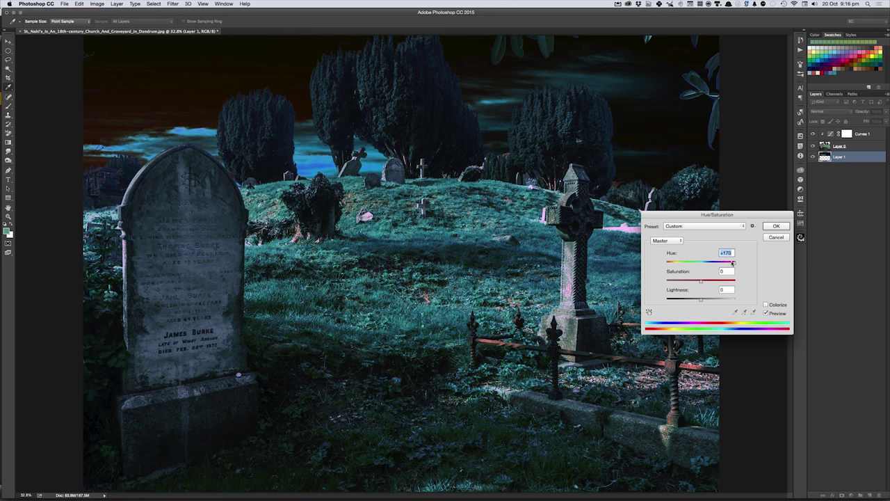
click(777, 226)
key(v)
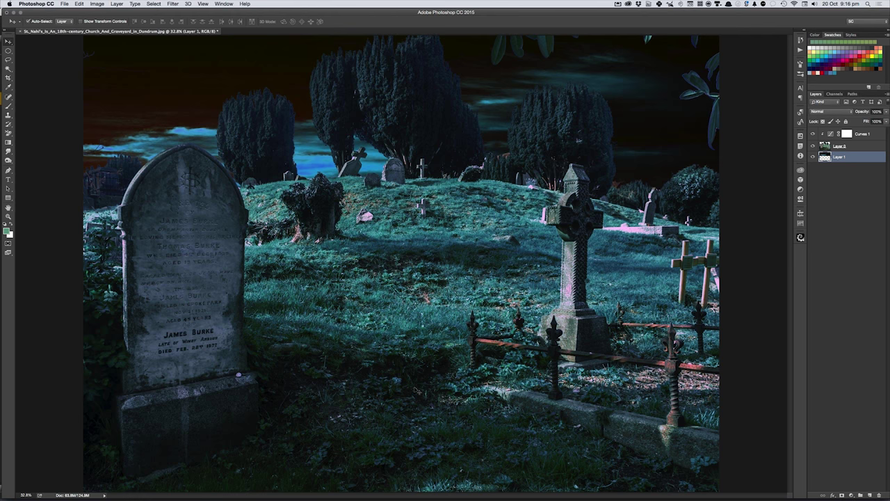
key(ctrl+s)
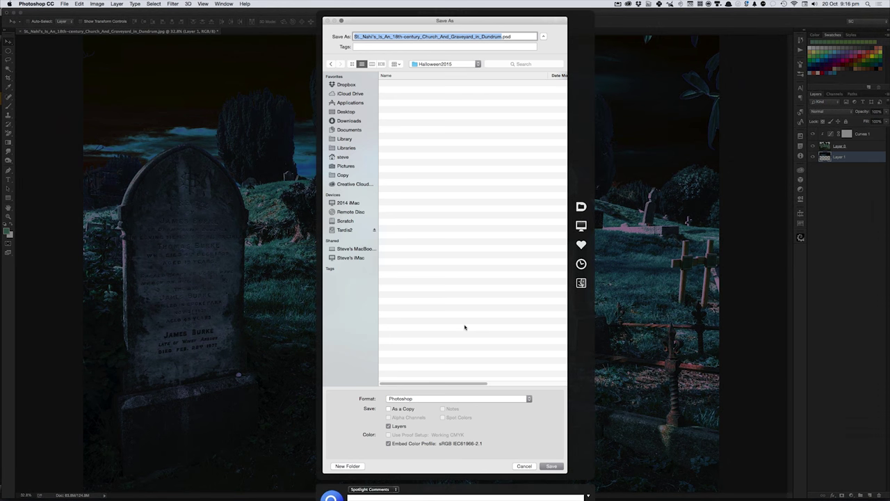
Step: Save the composite as Halloween2015.psd and switch over toward Adobe Bridge
text(Halloween2015)
key(Return)
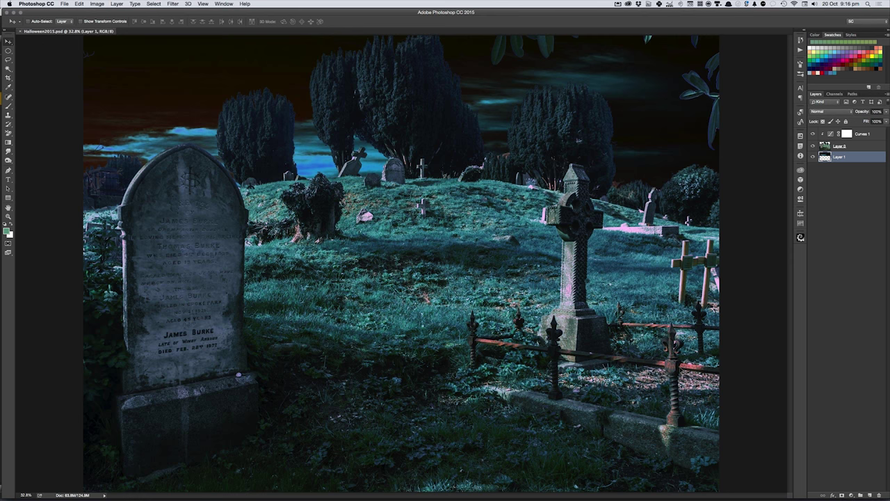
key(super+Tab)
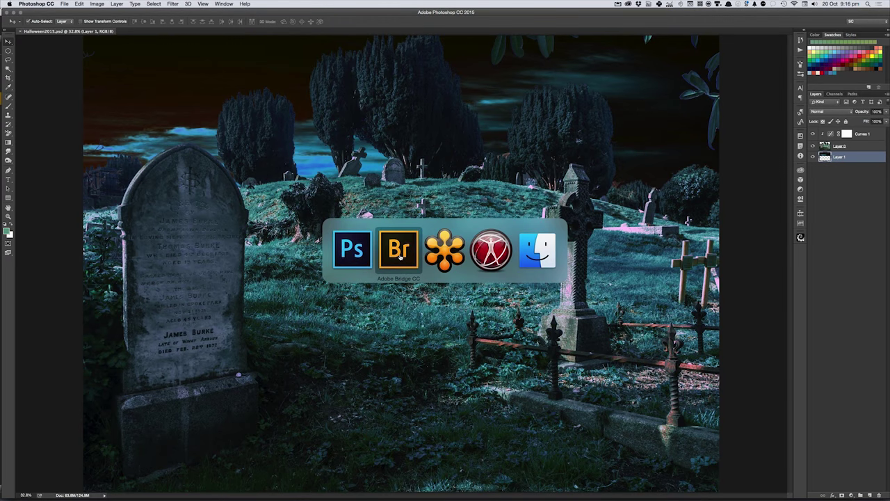
click(400, 257)
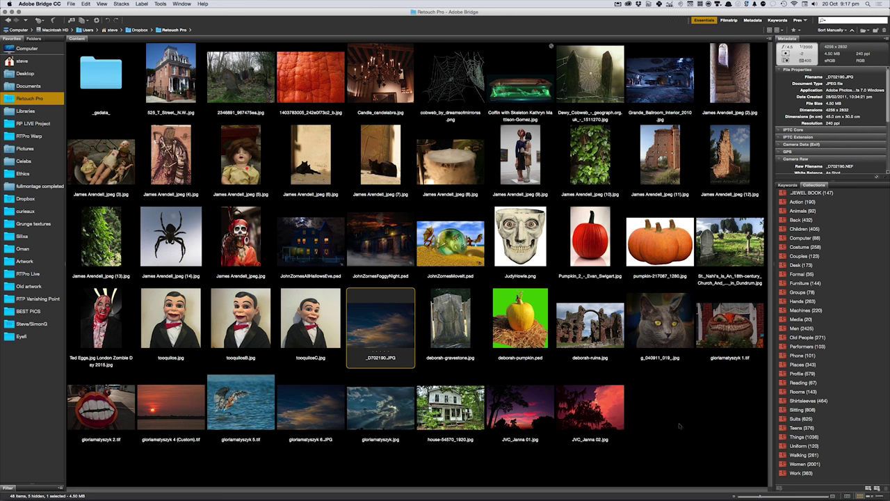
click(187, 111)
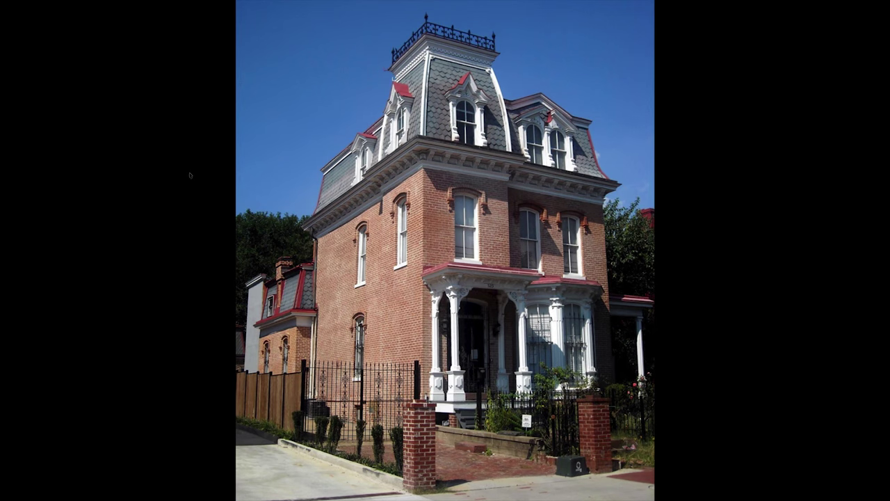
key(space)
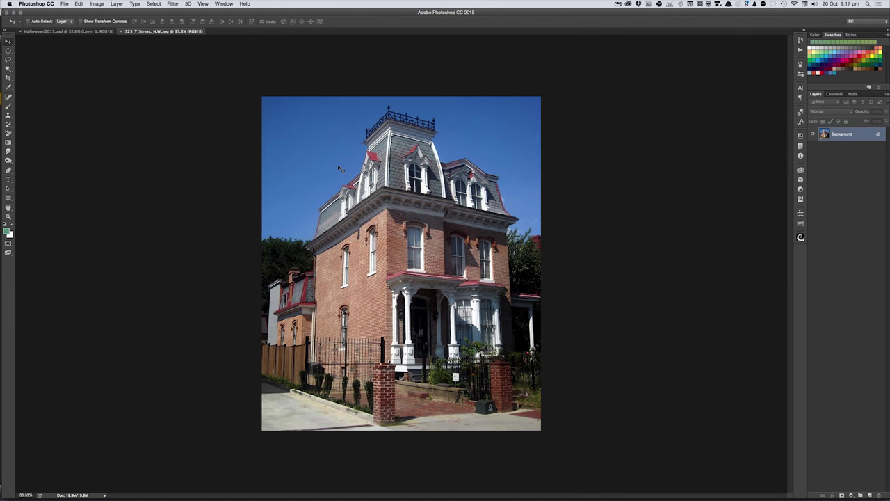
Step: Erase all the blue sky around the house with the Magic Eraser, Contiguous turned off
key(w)
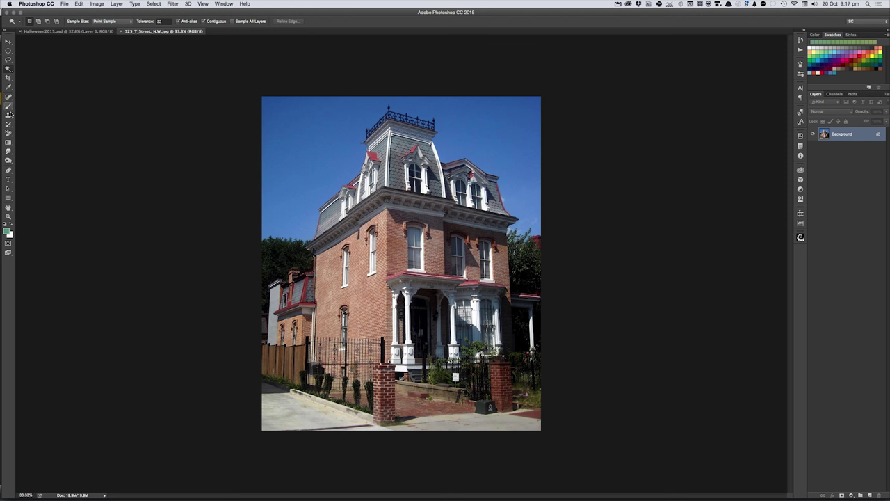
drag(8, 133, 39, 145)
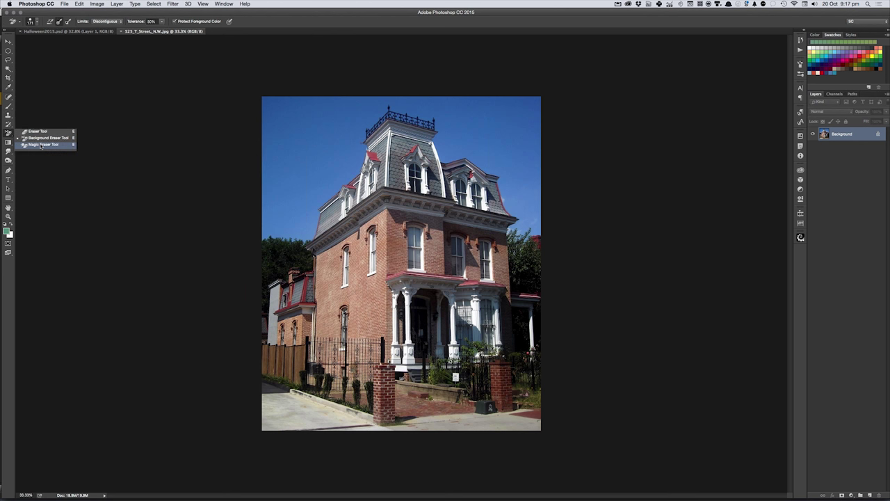
click(39, 144)
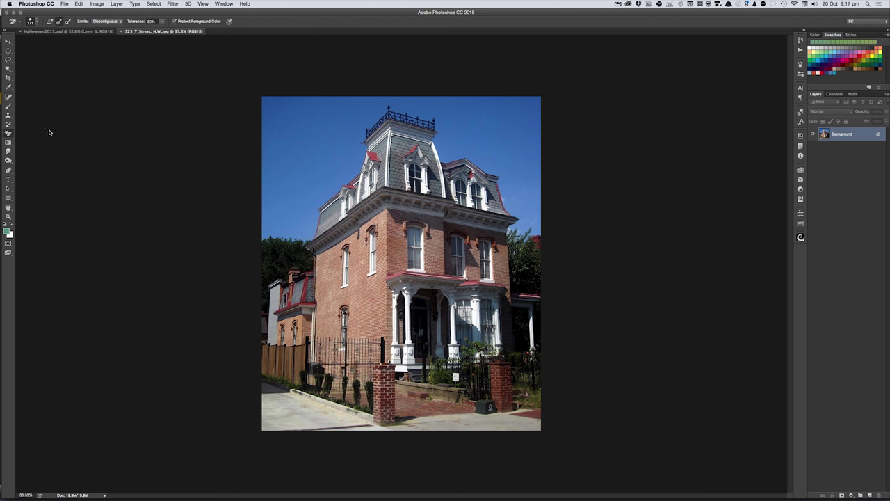
click(337, 146)
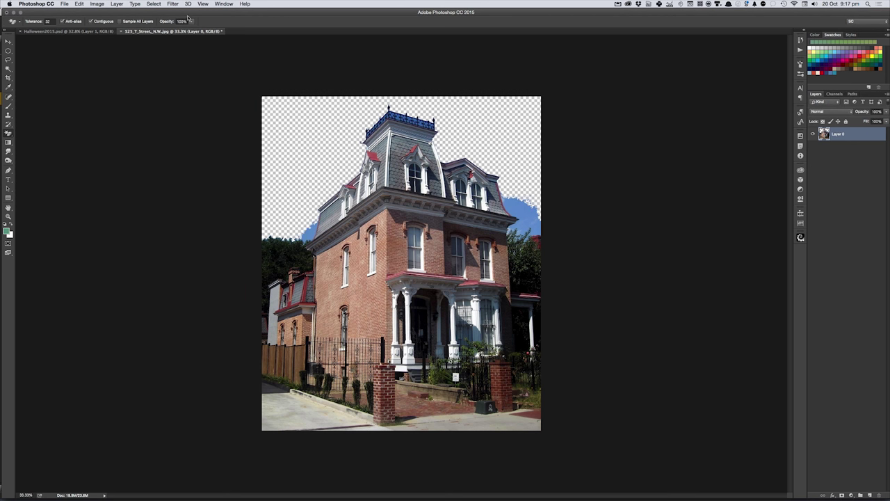
click(91, 22)
key(ctrl+z)
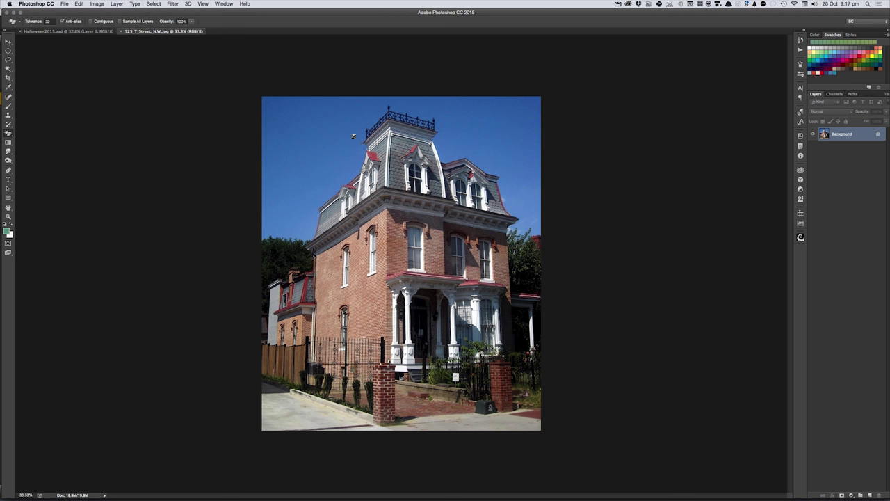
click(332, 144)
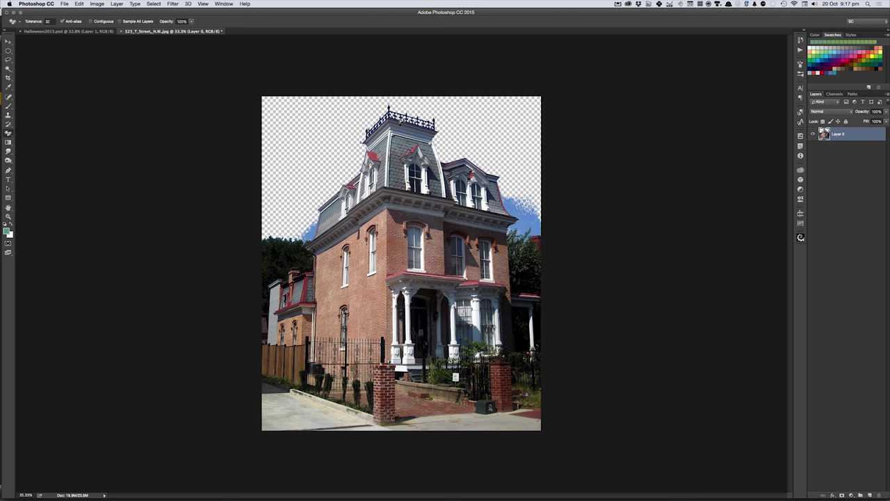
click(309, 239)
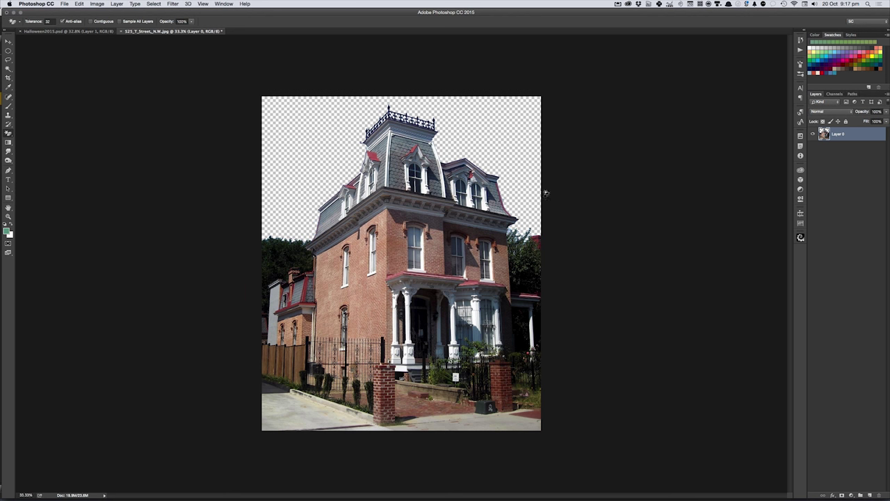
key(l)
mouse_move(495, 109)
mouse_down()
mouse_move(533, 221)
mouse_move(510, 233)
mouse_up()
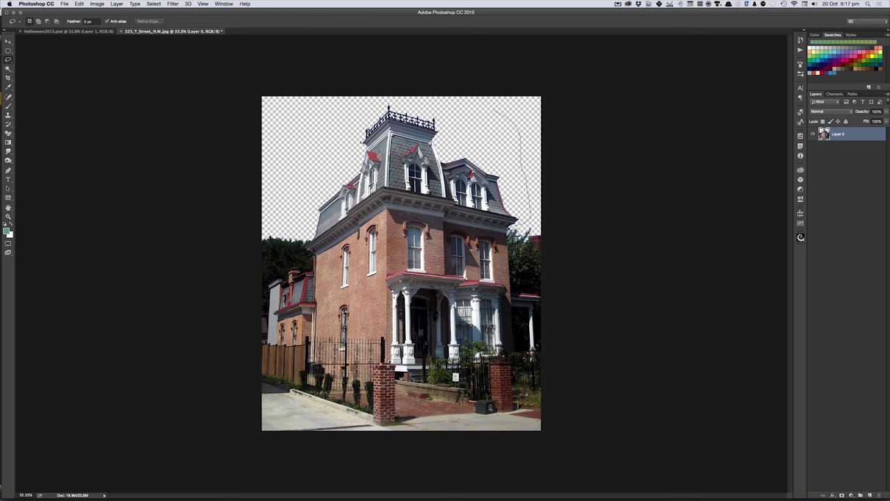
Step: Lasso around the whole house, then close its photo without saving
mouse_move(510, 235)
mouse_down()
mouse_move(527, 327)
mouse_move(515, 389)
mouse_move(518, 434)
mouse_move(398, 479)
mouse_move(319, 462)
mouse_move(317, 445)
mouse_move(306, 440)
mouse_move(293, 450)
mouse_move(233, 378)
mouse_move(252, 351)
mouse_move(242, 358)
mouse_move(251, 444)
mouse_move(308, 441)
mouse_move(317, 366)
mouse_move(312, 216)
mouse_move(361, 121)
mouse_move(381, 108)
mouse_move(493, 117)
mouse_up()
drag(311, 445, 309, 439)
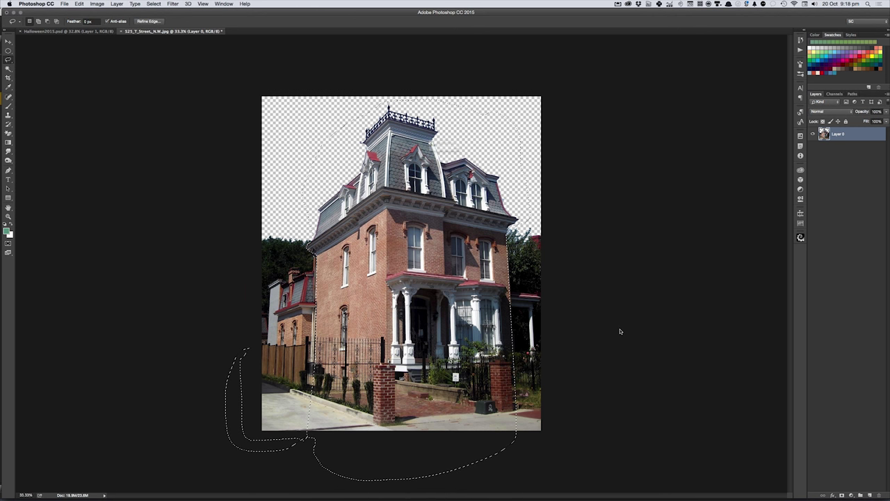
key(super+w)
click(431, 164)
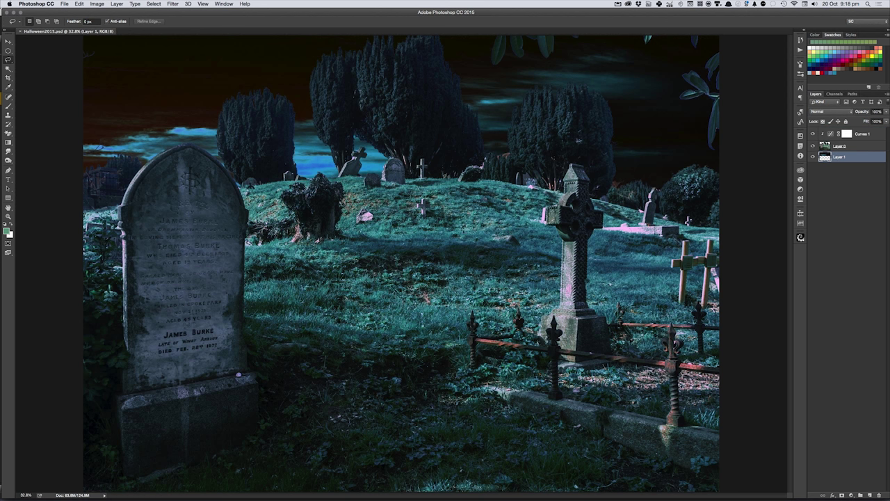
Step: Paste the Victorian house as Layer 2 and drag it up-left behind the trees
key(super+v)
key(v)
drag(417, 208, 229, 113)
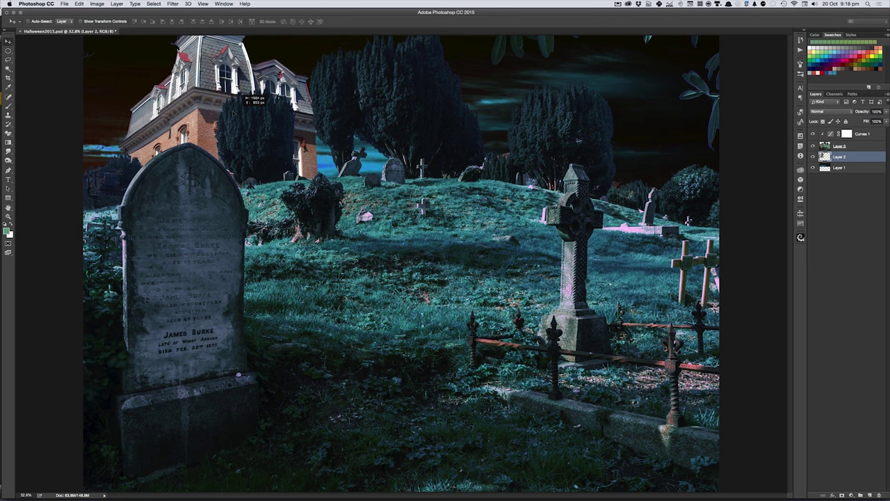
drag(228, 113, 218, 113)
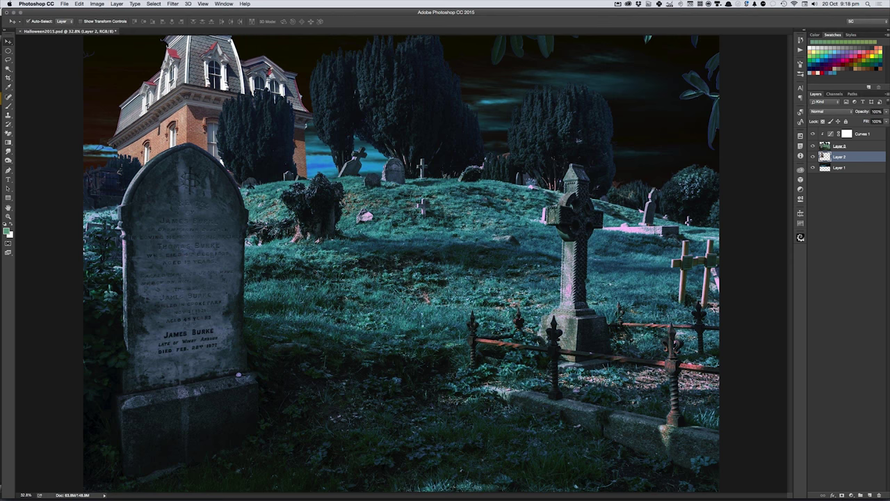
Step: Scale the house down to about 65% and nudge it slightly left and down
key(ctrl+t)
drag(317, 322, 263, 240)
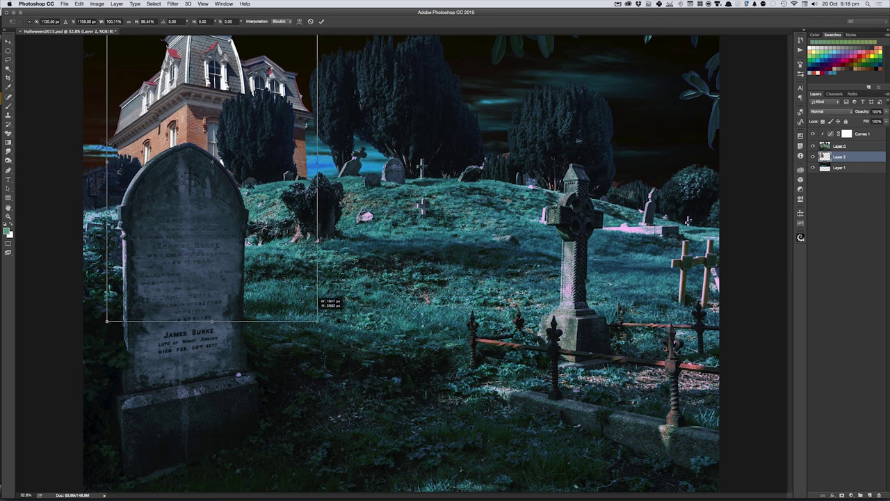
drag(242, 164, 255, 168)
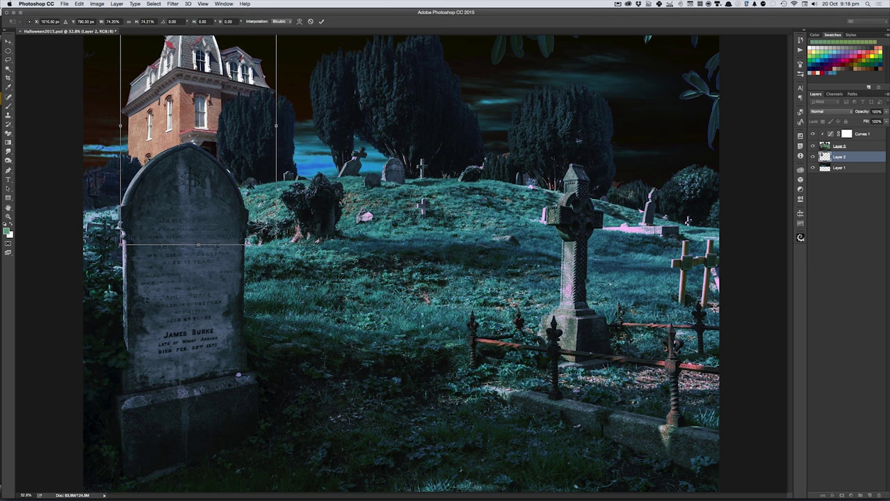
drag(276, 245, 263, 218)
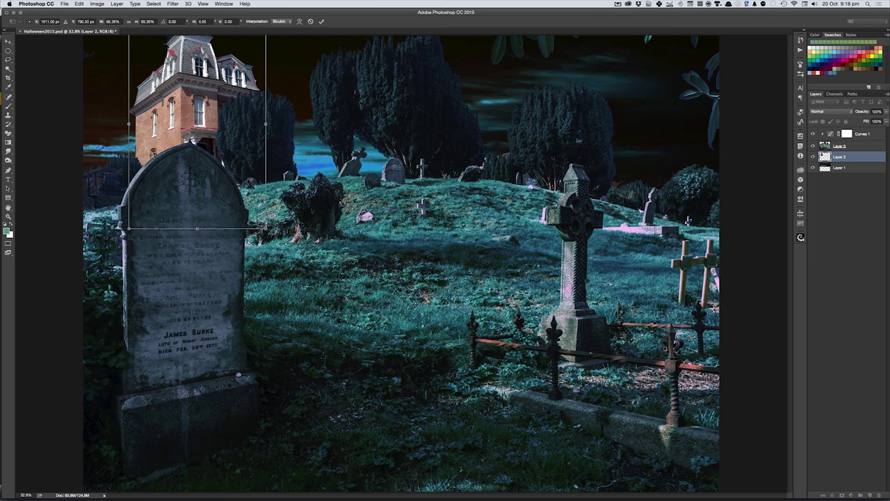
key(Return)
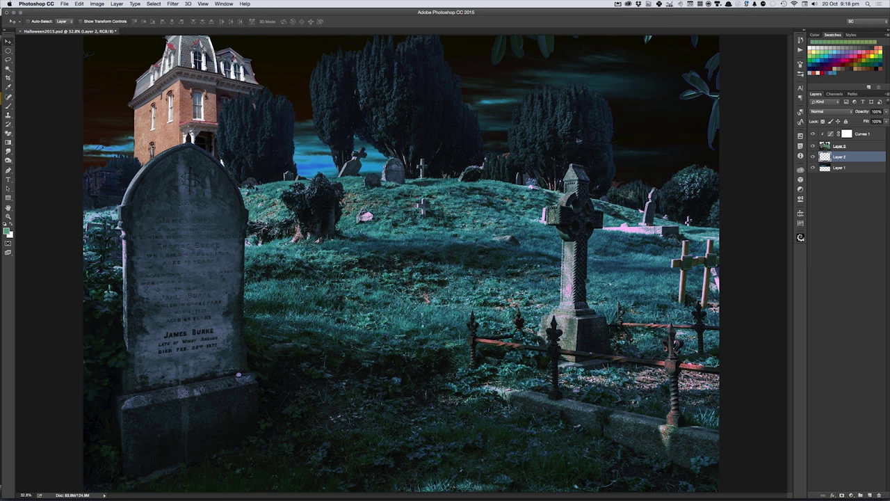
key(shift+Left)
key(shift+Left)
key(shift+Down)
key(shift+Left)
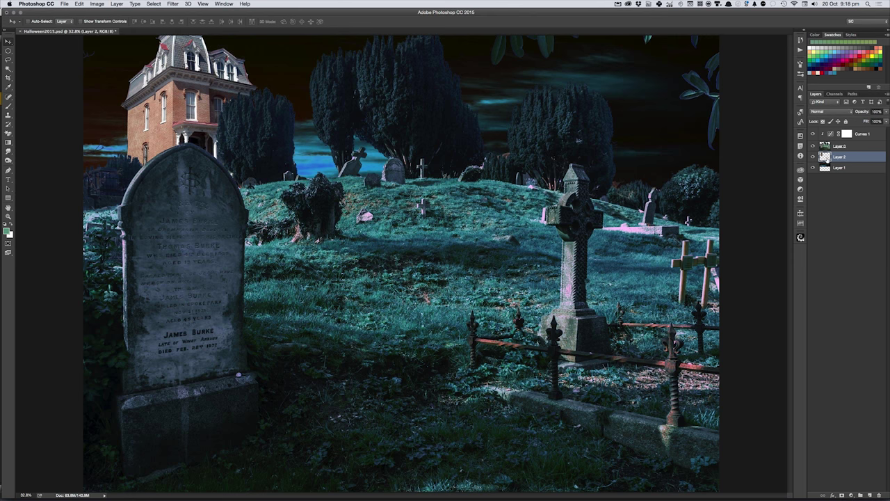
Step: Copy Merged a rectangle of mid-hill grass and paste it as a new layer above Curves 1
key(m)
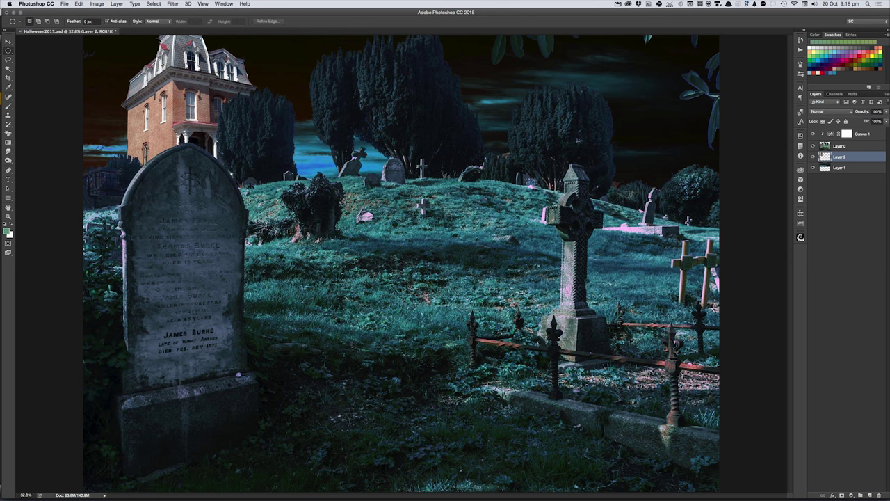
key(shift+m)
drag(352, 237, 512, 338)
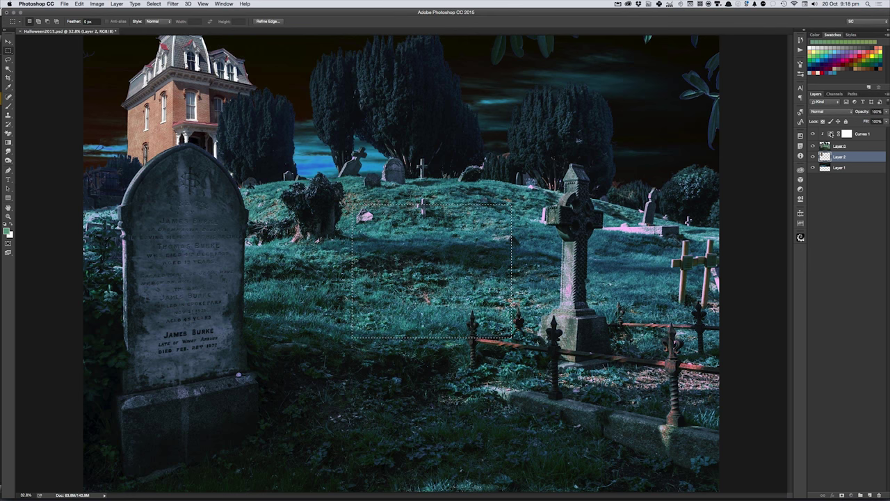
click(846, 133)
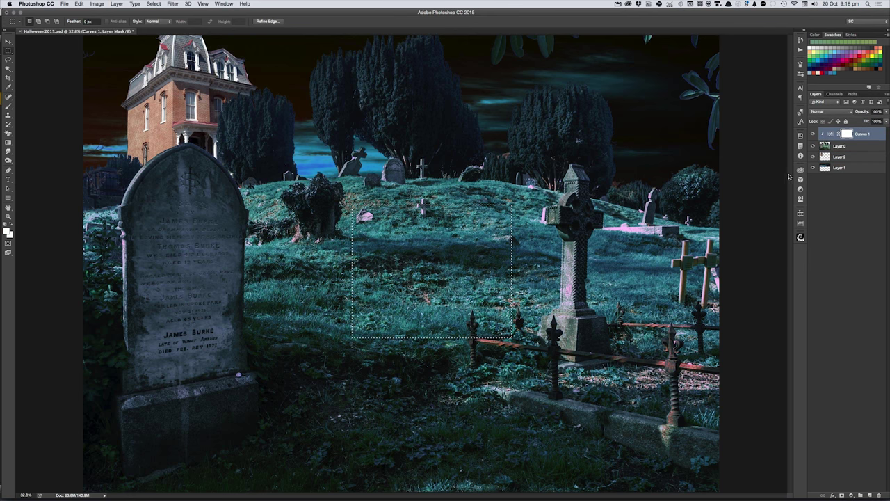
key(ctrl+shift+c)
key(ctrl+v)
Step: Rename the pasted grass layer 'colours' and move it to the upper right
double_click(839, 132)
text(col)
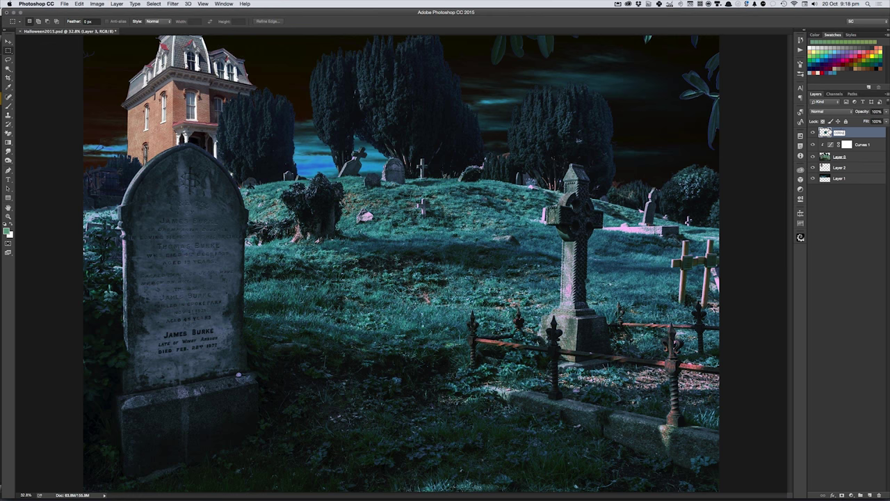
key(Return)
key(v)
mouse_move(386, 246)
mouse_down()
mouse_move(576, 98)
mouse_move(567, 103)
mouse_up()
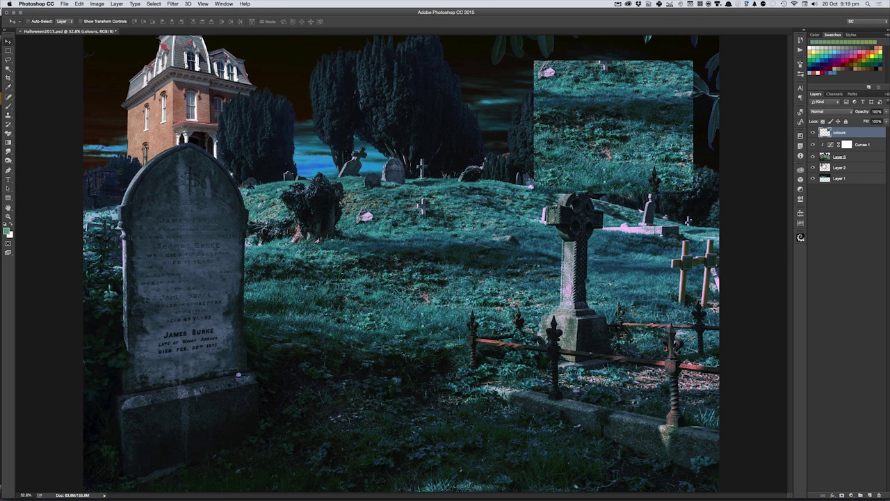
Step: Apply Match Color to Layer 2 using the colours layer of Halloween2015 as source
click(825, 168)
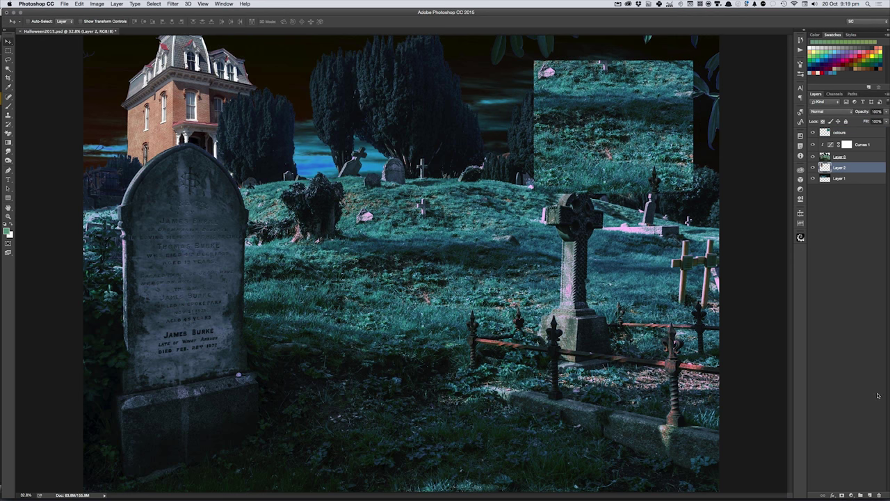
click(95, 3)
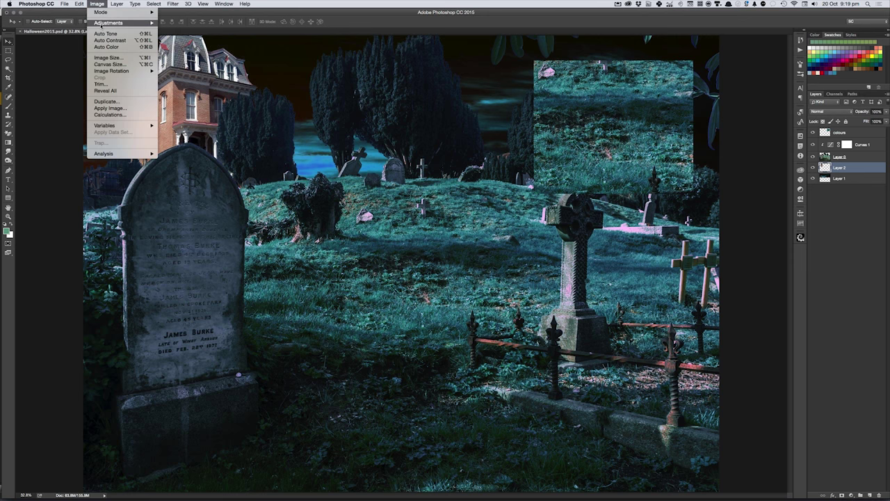
mouse_move(108, 23)
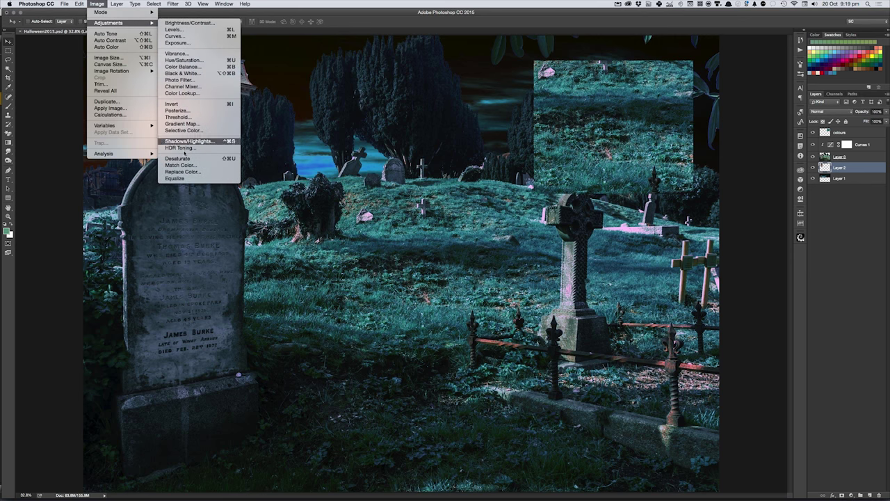
click(181, 165)
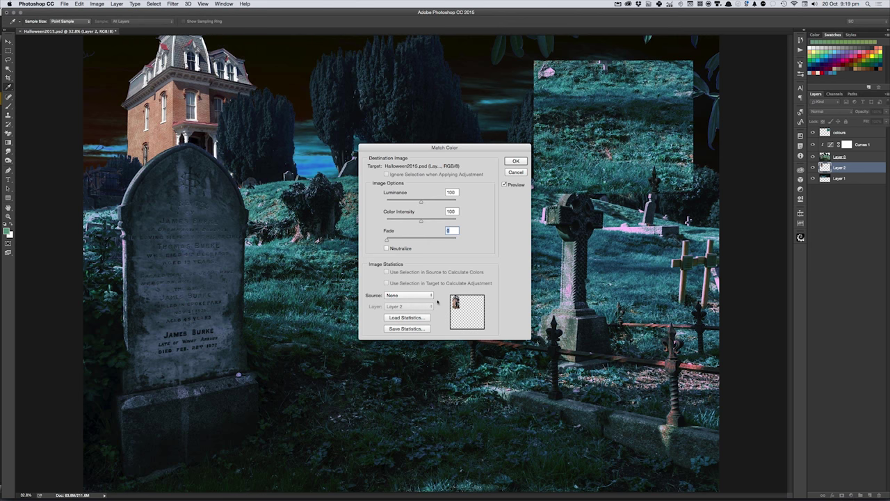
click(418, 298)
click(418, 306)
click(417, 307)
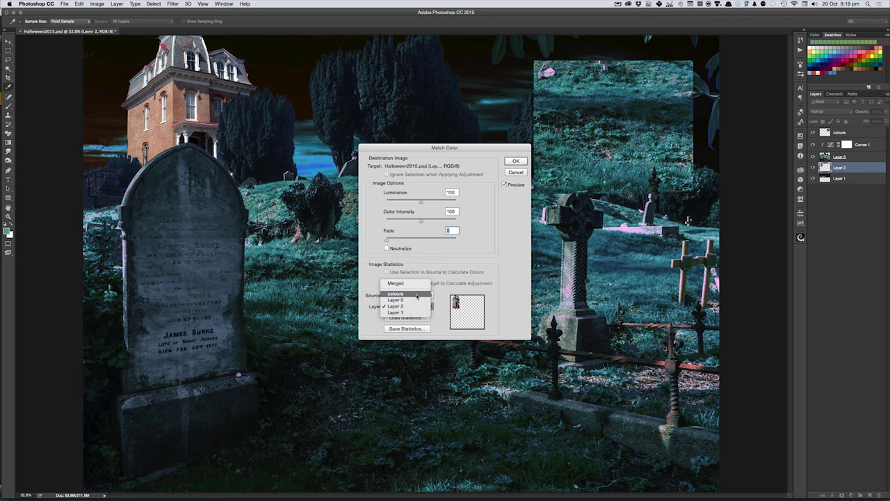
click(410, 293)
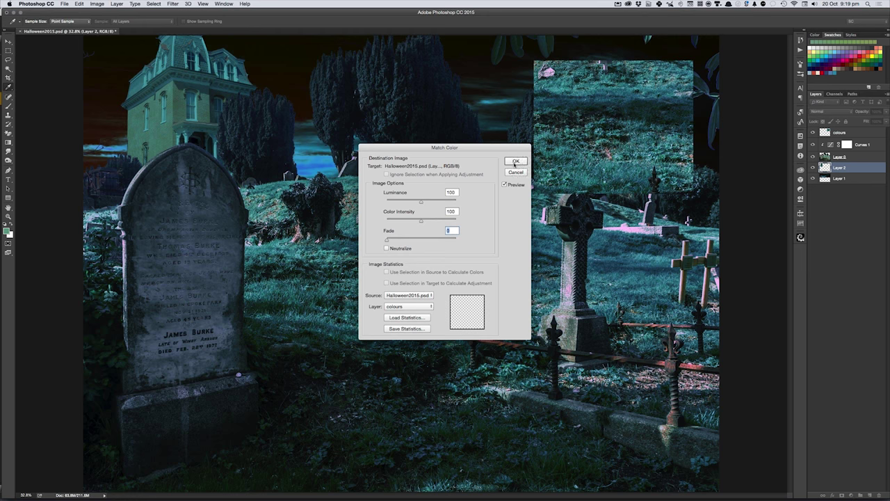
click(515, 162)
Step: Start a Curves adjustment on Layer 2, pulling the RGB midtones down
key(v)
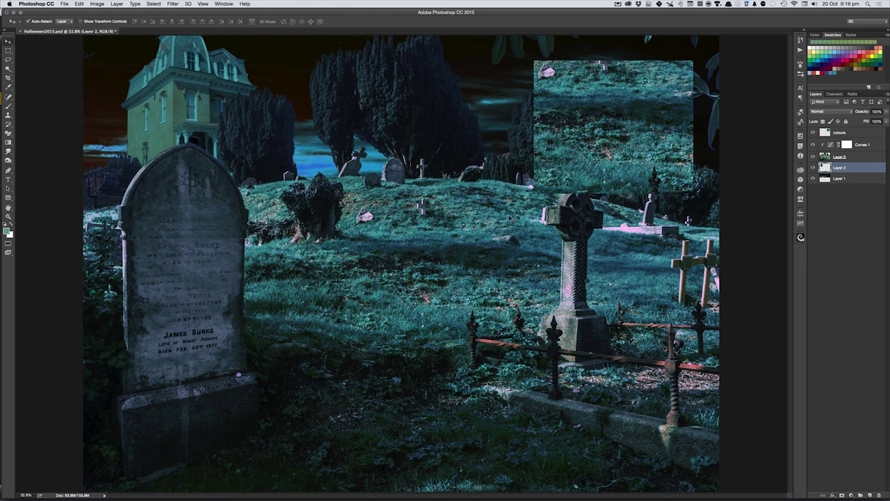
key(super+m)
mouse_move(631, 273)
mouse_down()
mouse_move(633, 281)
mouse_move(649, 256)
mouse_up()
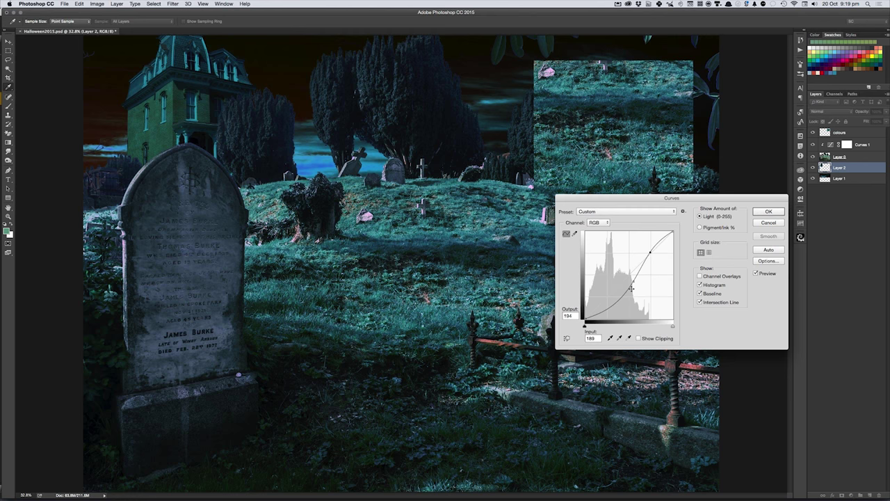
Step: Add a second RGB curve point, lower Red highlights to 228, apply, and hide the colours layer
drag(630, 288, 632, 281)
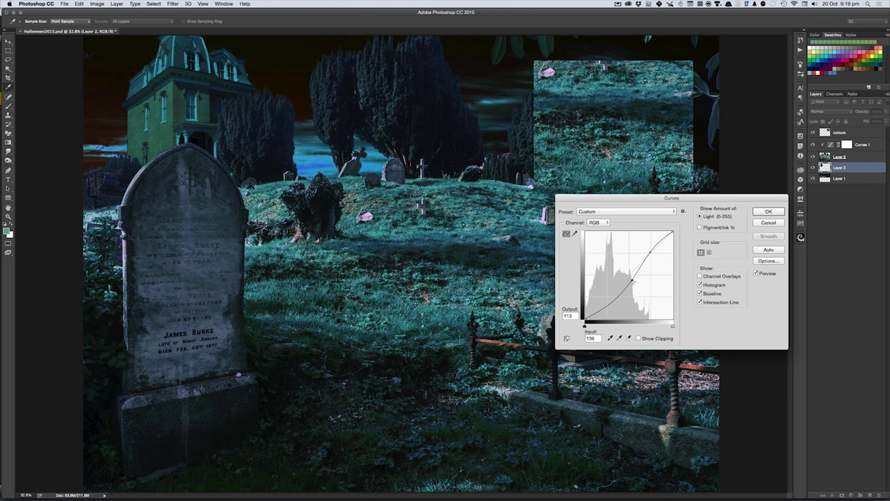
click(600, 222)
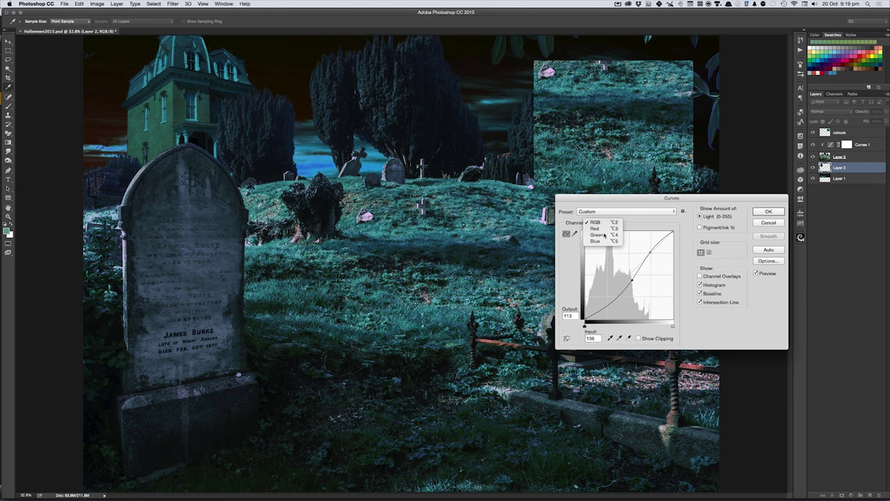
click(630, 276)
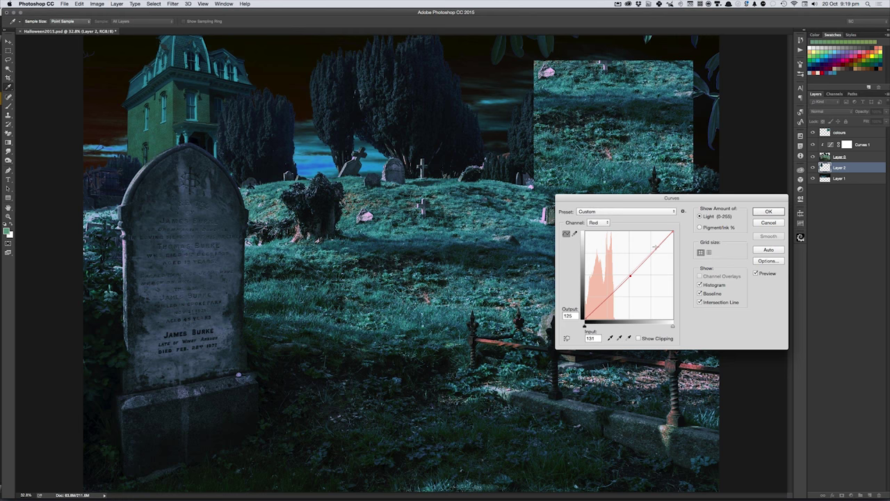
drag(671, 231, 673, 247)
click(766, 211)
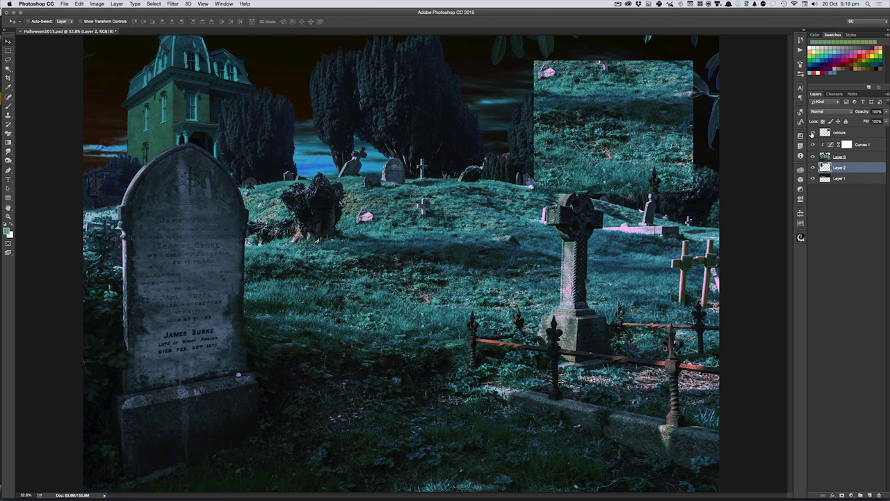
click(812, 132)
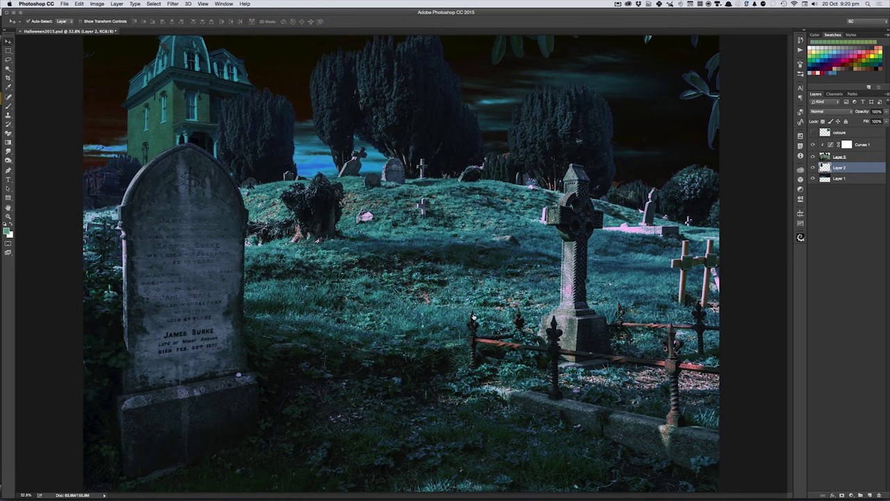
Step: Switch to Bridge and open tooquilosC.jpg from the Retouch Pro folder in Photoshop
key(super+Tab)
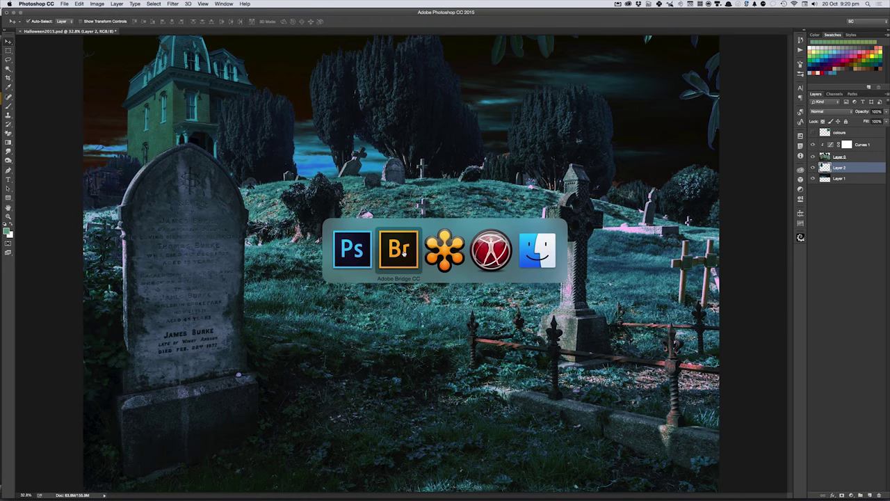
click(403, 254)
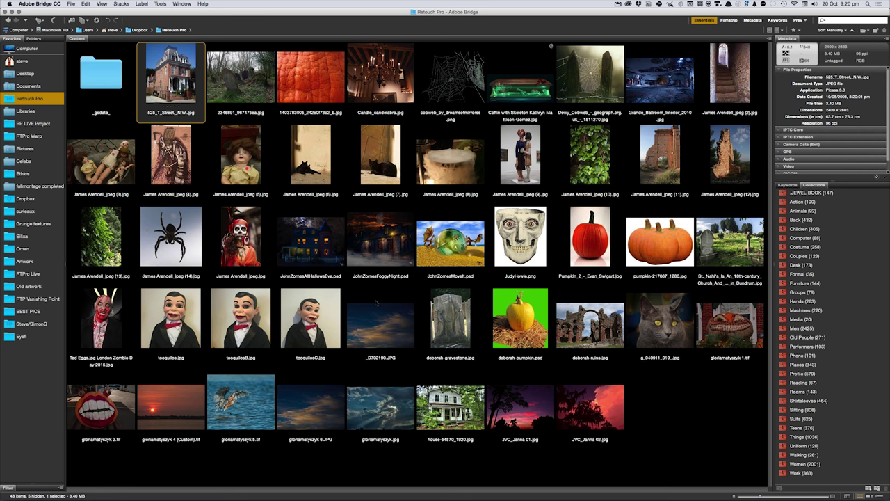
key(Down)
key(Down)
key(Down)
key(Right)
key(Right)
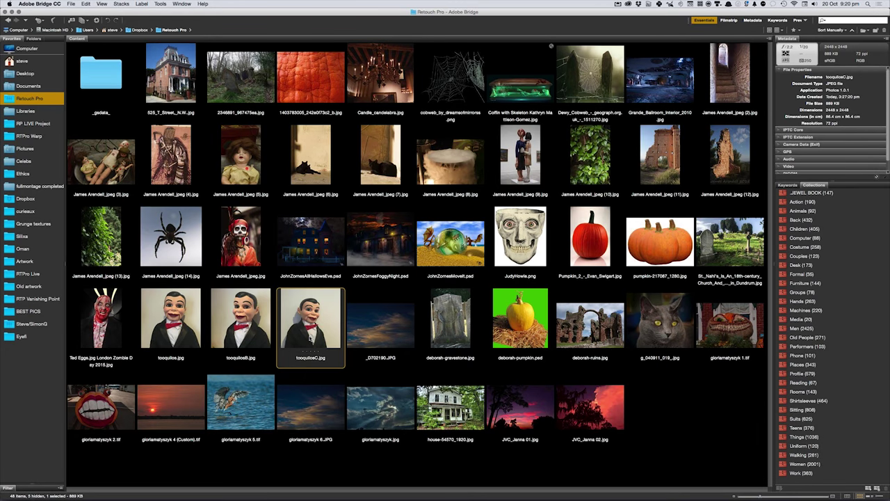
double_click(311, 338)
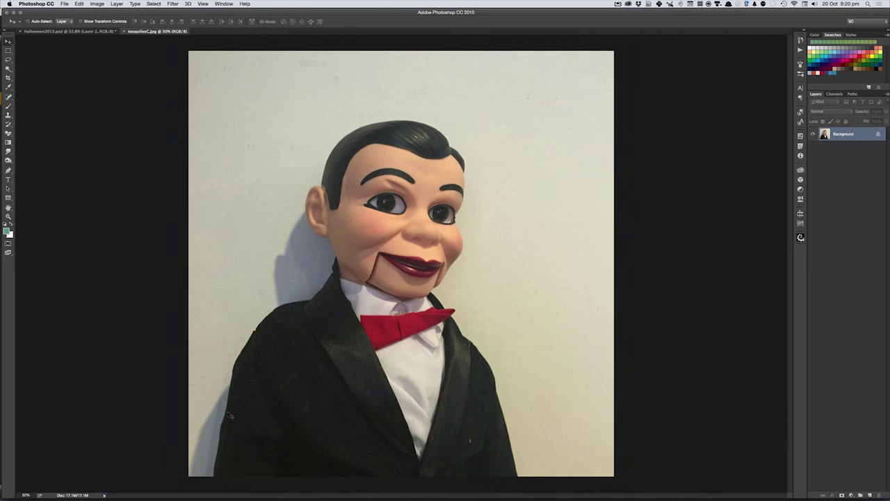
Step: Magic Wand the pale wall on both sides of the dummy and invert to select the dummy
key(w)
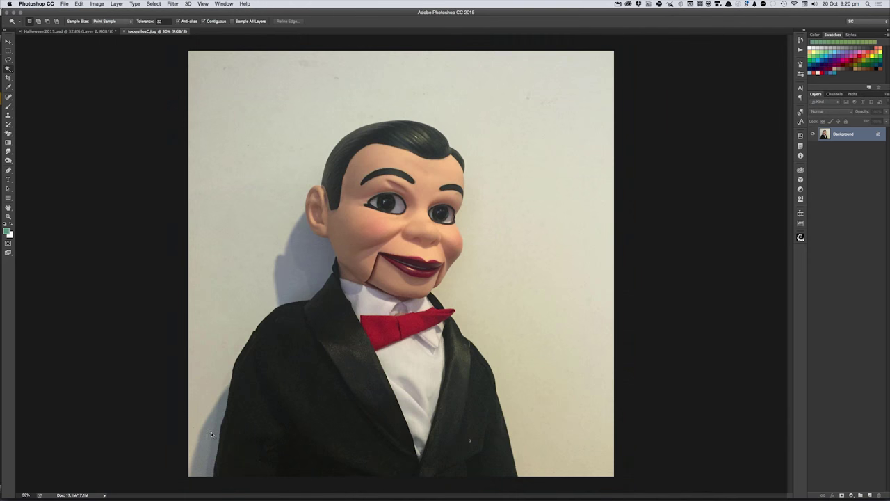
shift+click(375, 108)
shift+click(389, 115)
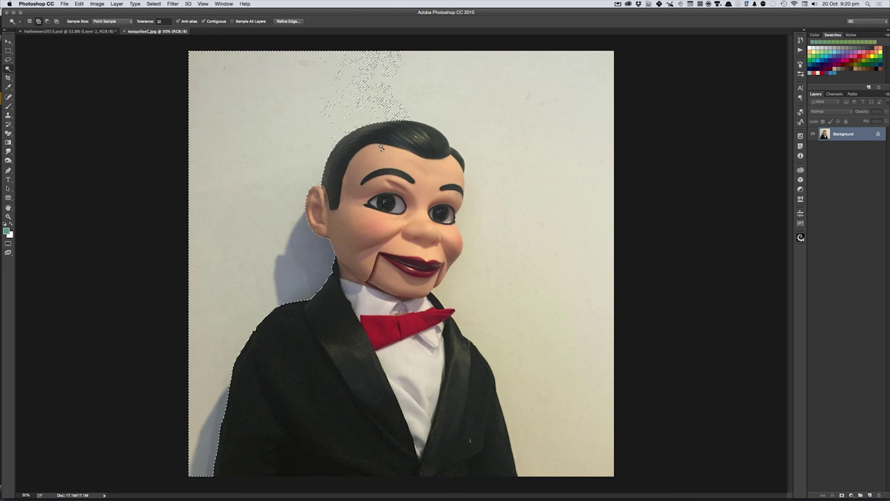
shift+click(551, 195)
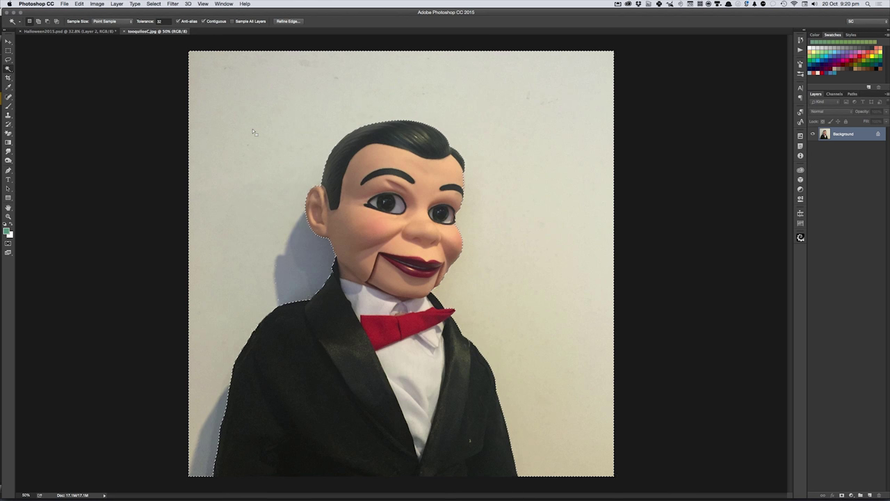
key(ctrl+shift+i)
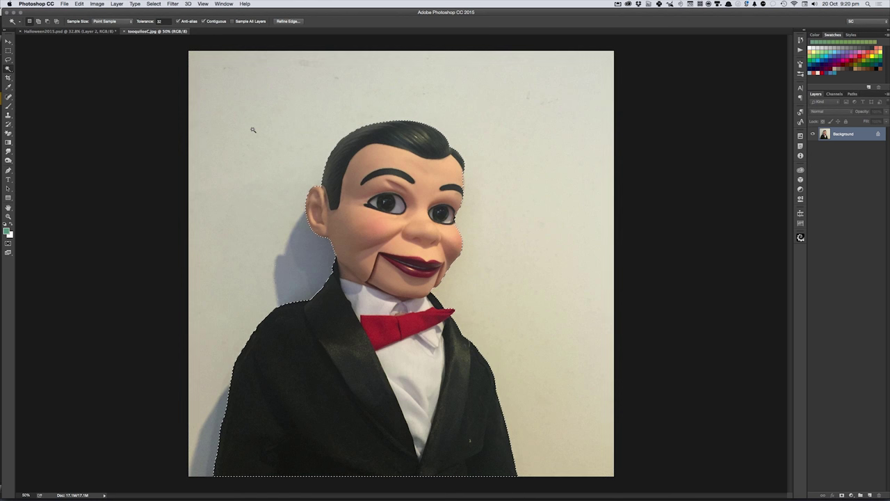
Step: Tidy the dummy selection with the Lasso, then close tooquilosC.jpg
key(l)
mouse_move(224, 213)
mouse_down()
mouse_move(359, 62)
mouse_move(95, 61)
mouse_move(137, 342)
mouse_move(263, 297)
mouse_move(295, 240)
mouse_up()
drag(411, 64, 700, 199)
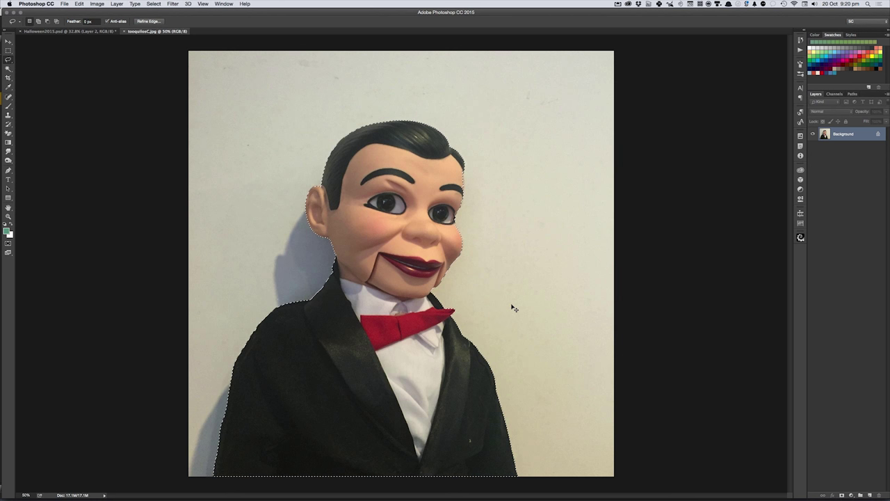
key(super+w)
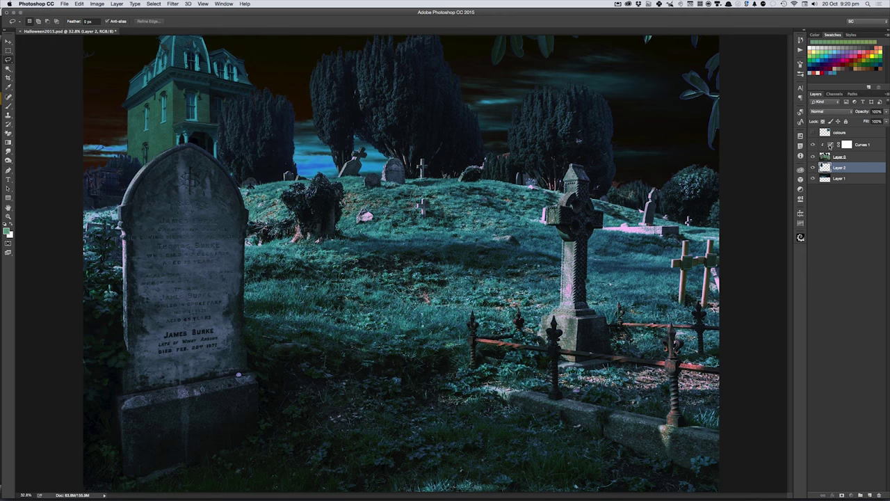
Step: Paste the dummy as Layer 3 above Curves 1 and move it up between the gravestones
click(830, 144)
key(ctrl+v)
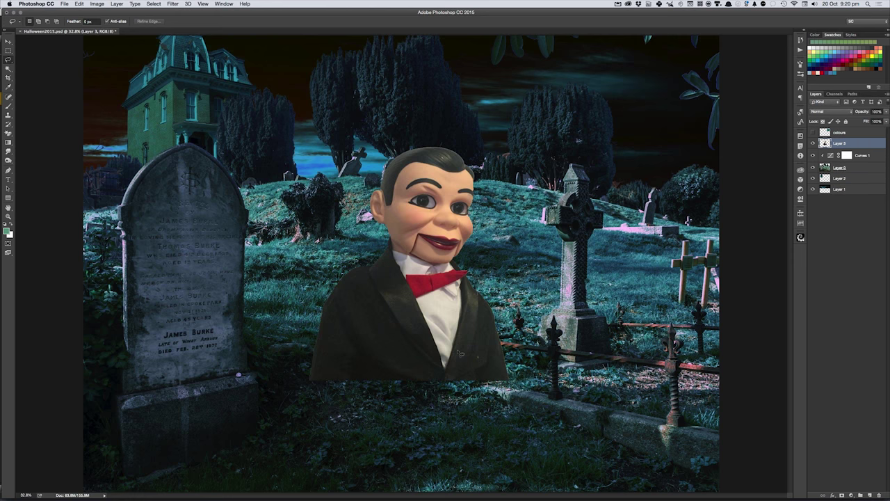
key(v)
mouse_move(416, 363)
mouse_down()
mouse_move(399, 314)
mouse_move(469, 267)
mouse_move(417, 317)
mouse_up()
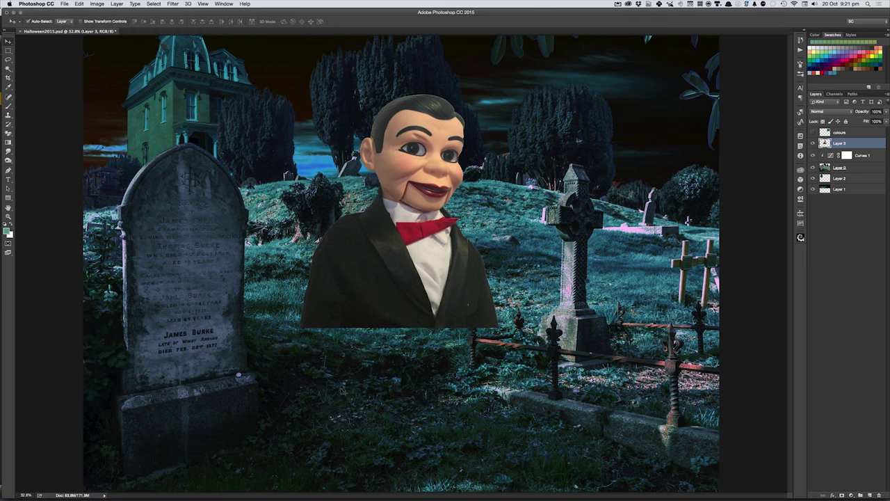
key(super+Tab)
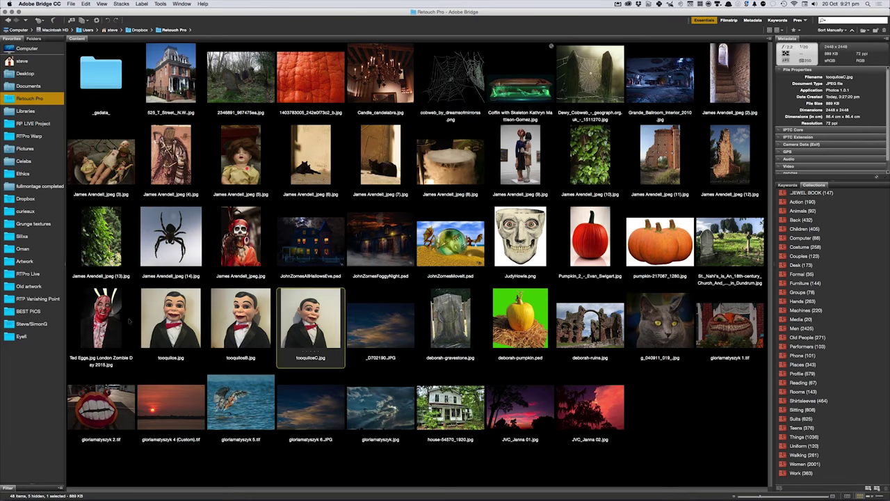
Step: Open the bloody zombie portrait from Bridge as a new Photoshop document
double_click(101, 327)
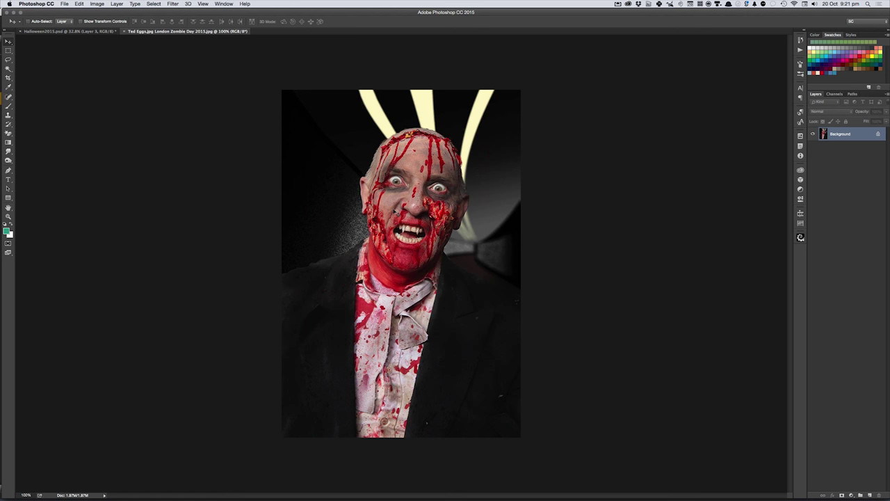
Step: Set Quick Mask options so the colour marks Selected Areas, then re-enter Quick Mask
key(q)
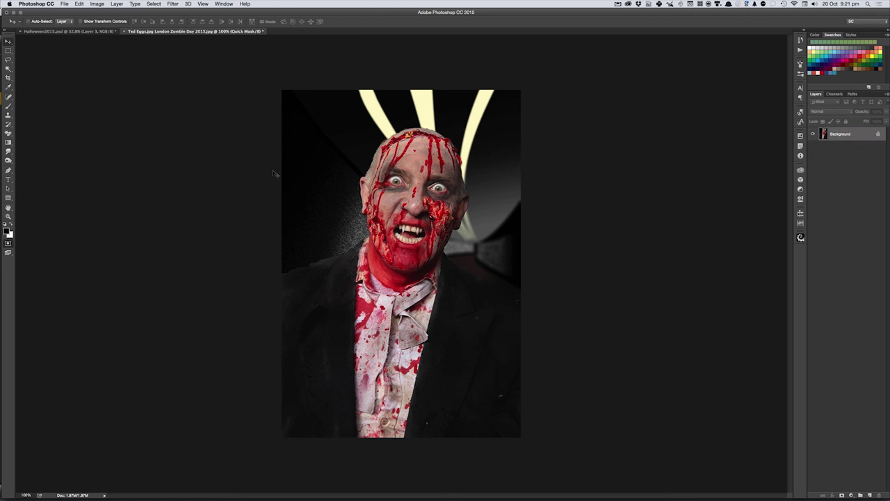
double_click(8, 245)
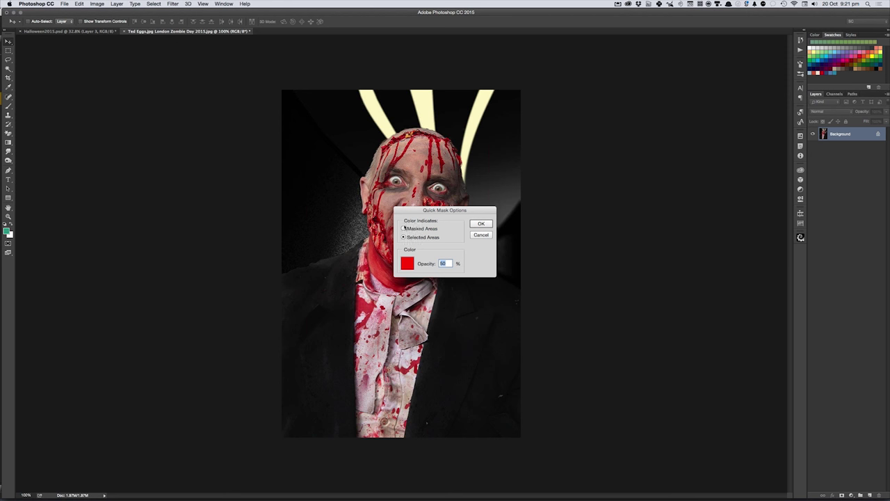
click(481, 224)
key(q)
Step: Paint the zombie's face at 100% opacity to select it, then close the photo without saving
key(b)
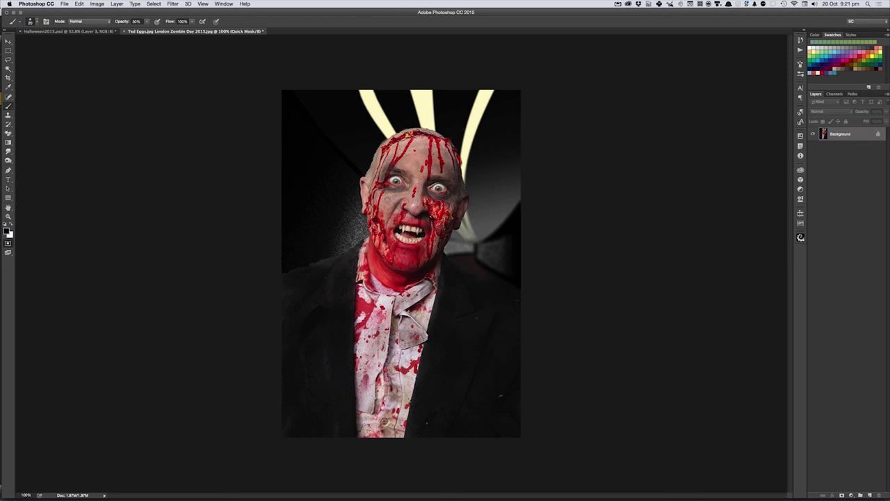
drag(387, 188, 394, 185)
key(0)
mouse_move(420, 142)
mouse_down()
mouse_move(382, 202)
mouse_move(389, 271)
mouse_move(410, 194)
mouse_move(415, 225)
mouse_move(433, 178)
mouse_move(426, 243)
mouse_move(441, 174)
mouse_move(407, 152)
mouse_move(392, 176)
mouse_move(389, 242)
mouse_move(425, 233)
mouse_up()
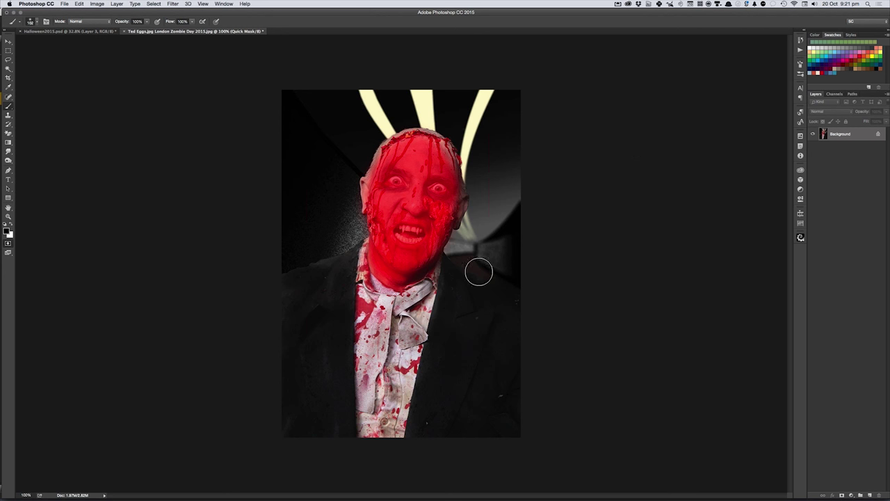
key(q)
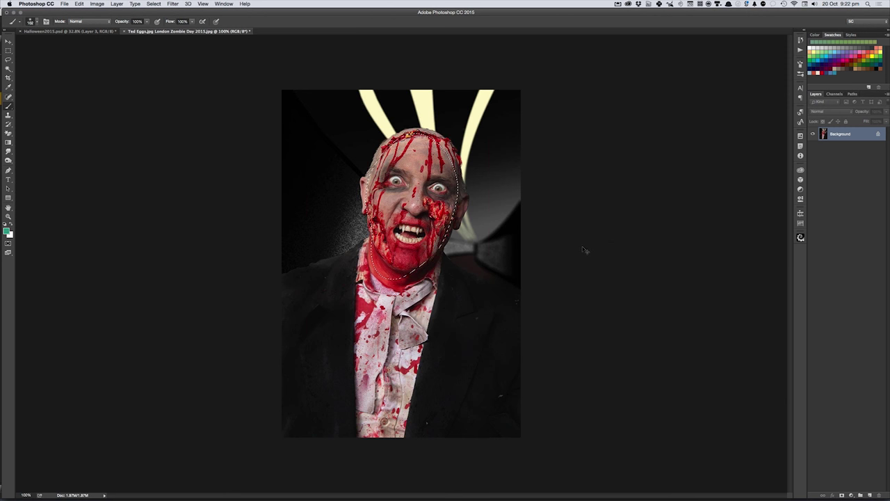
key(super+w)
click(419, 164)
Step: Move the zombie face onto the dummy and scale it to cover the dummy's head
key(v)
drag(403, 274, 427, 177)
key(super+t)
drag(445, 134, 480, 83)
drag(460, 177, 530, 185)
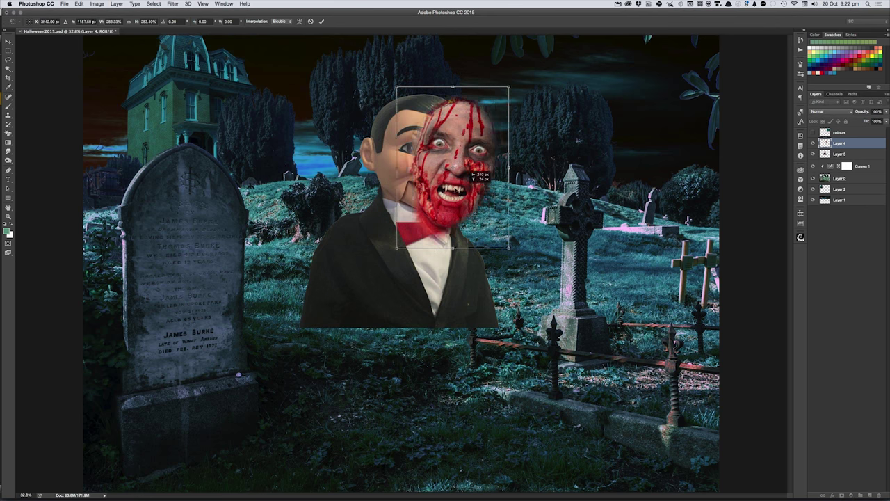
drag(526, 169, 447, 177)
drag(421, 252, 421, 236)
drag(422, 89, 422, 91)
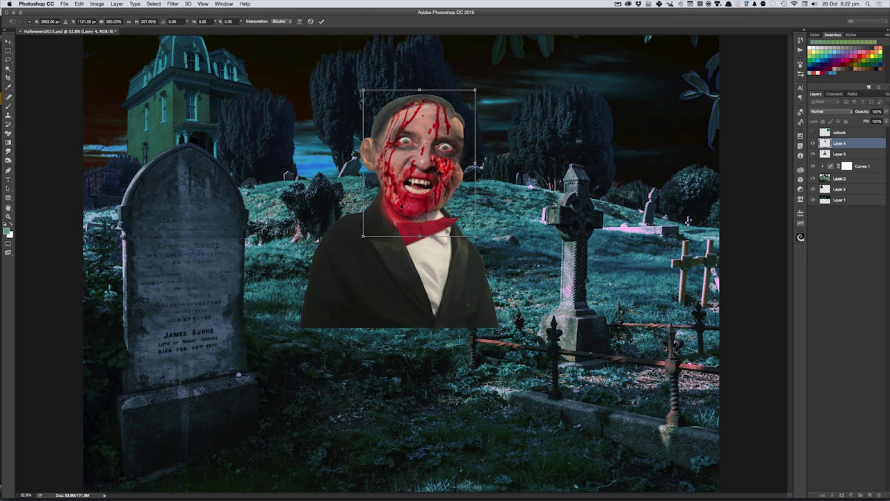
drag(427, 203, 350, 210)
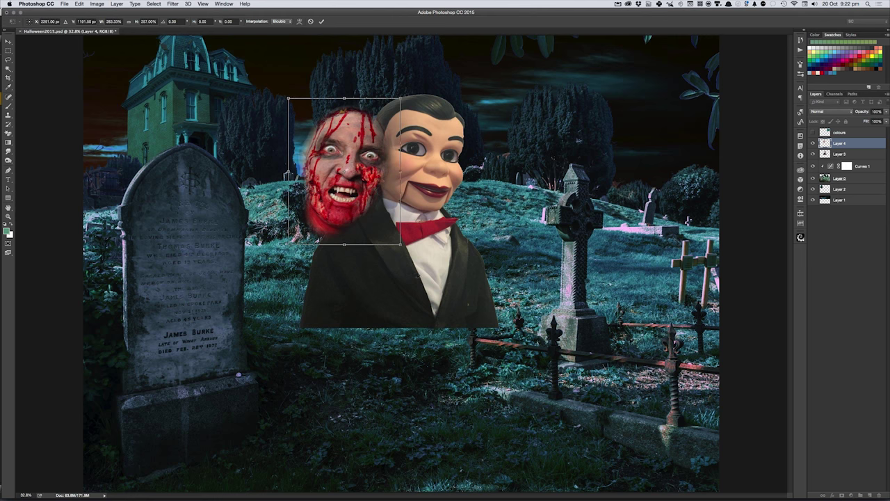
drag(361, 207, 435, 200)
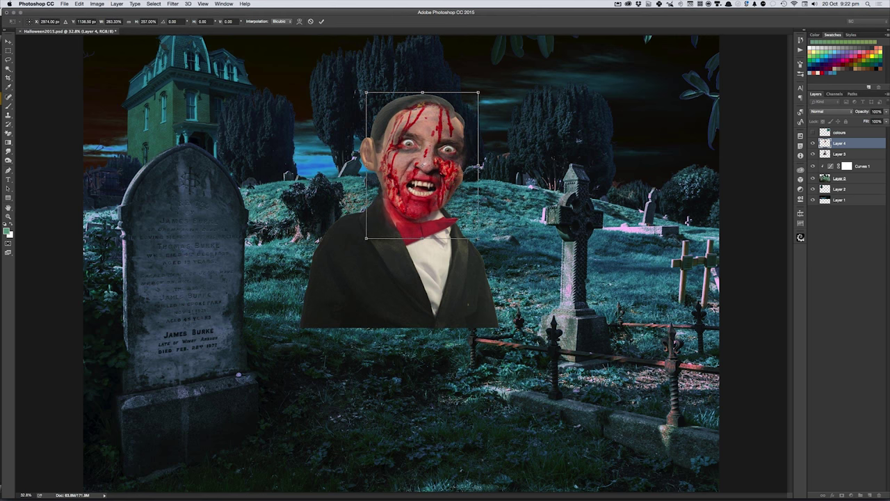
drag(423, 238, 421, 233)
drag(422, 201, 421, 199)
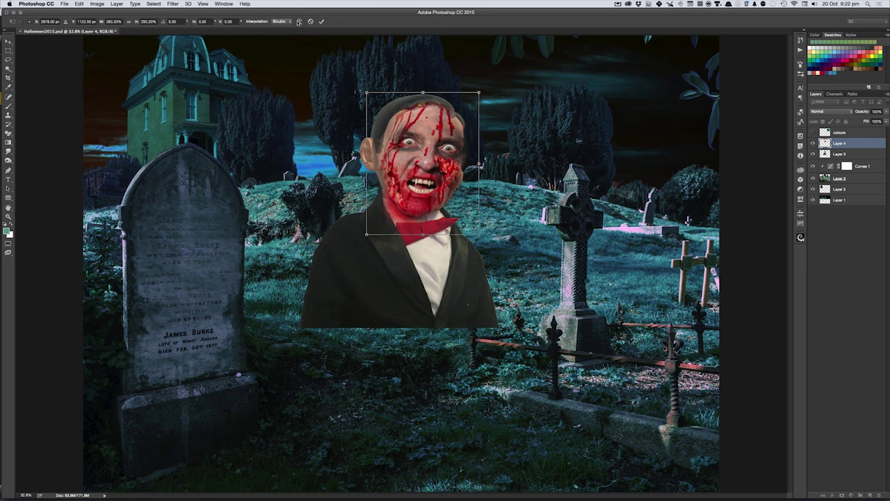
Step: Warp the face's upper left to follow the head shape and commit the transform
click(299, 21)
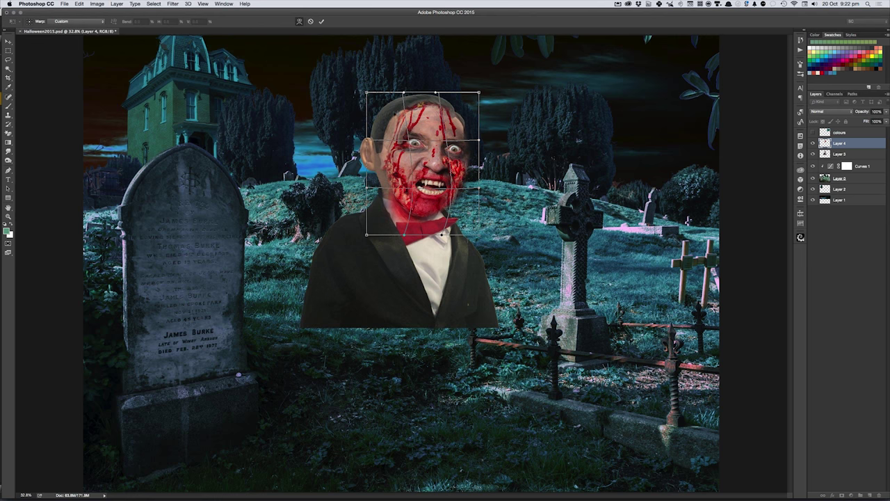
drag(400, 111, 393, 112)
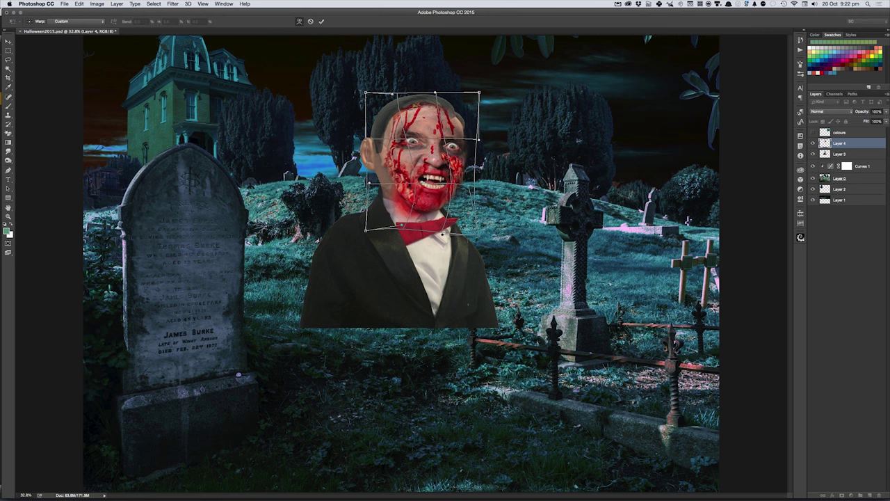
key(Return)
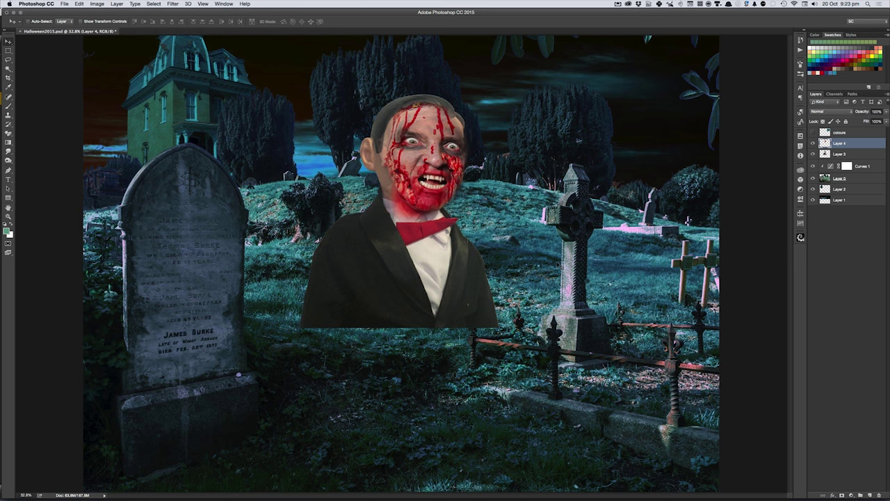
Step: Add a layer mask to Layer 4 and paint black over the face's cheek and hair edges with a ~208 px brush
click(851, 495)
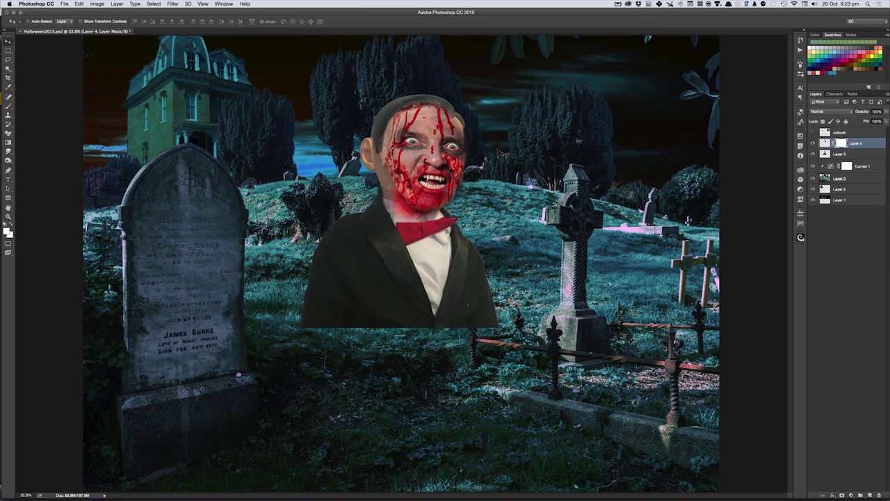
key(b)
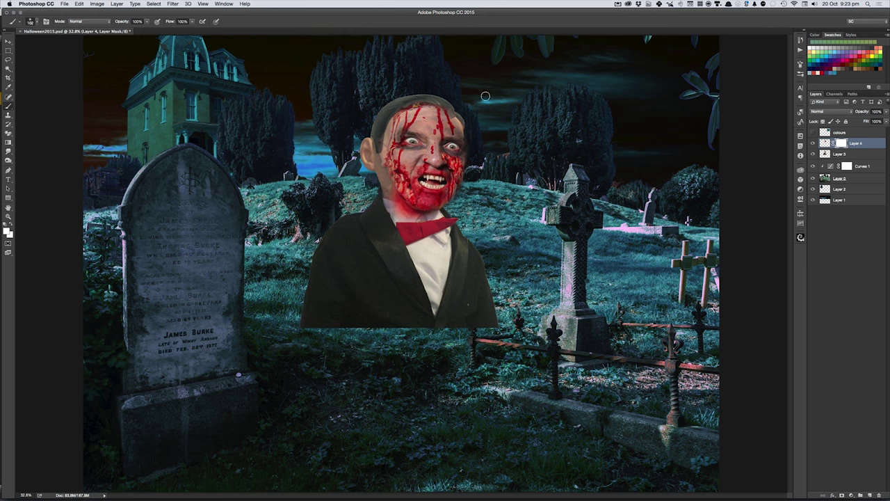
drag(453, 112, 487, 112)
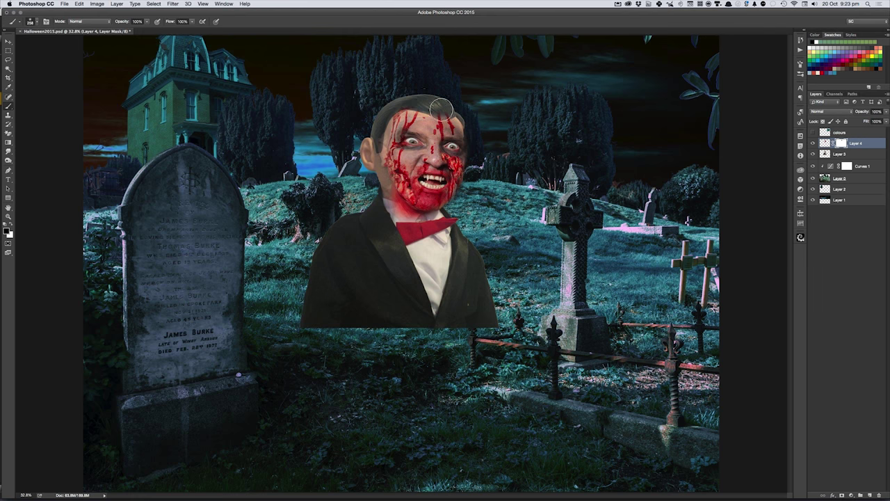
mouse_move(461, 137)
mouse_down()
mouse_move(453, 212)
mouse_move(386, 201)
mouse_up()
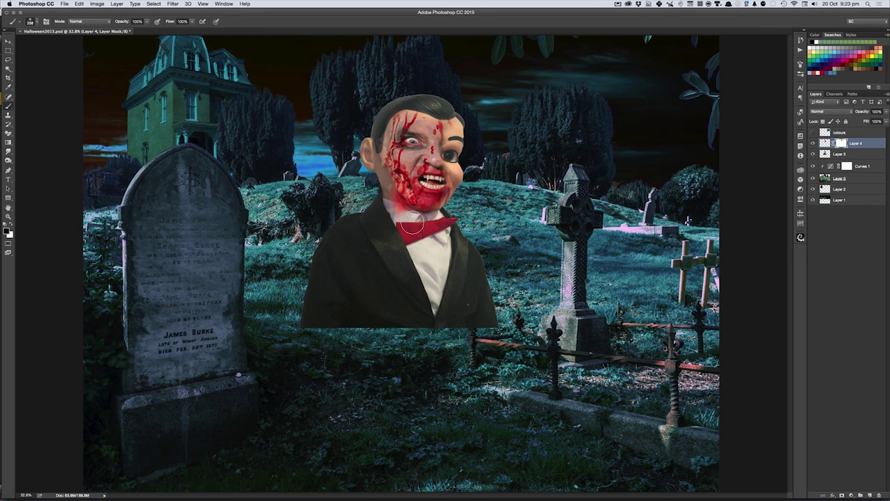
Step: Squash and reshape the zombie face with Free Transform to fit the doll's head
key(ctrl+z)
key(ctrl+t)
drag(419, 90, 419, 102)
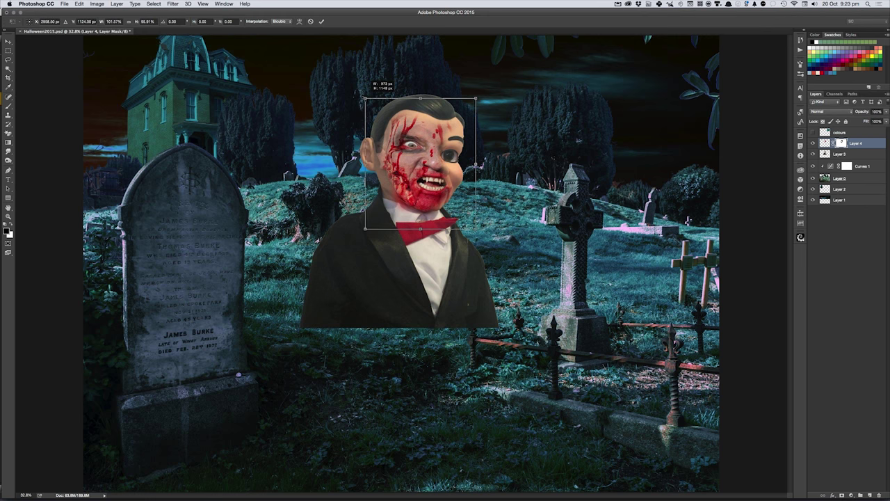
drag(362, 102, 364, 100)
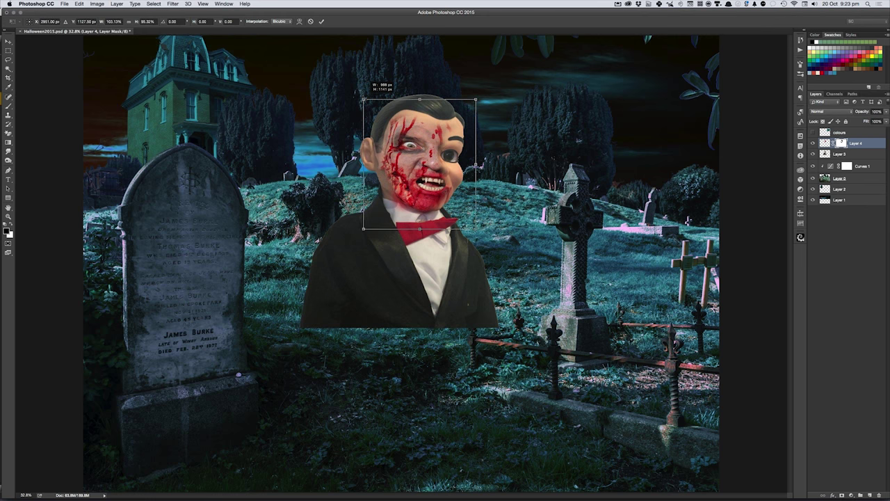
drag(365, 99, 365, 101)
key(Return)
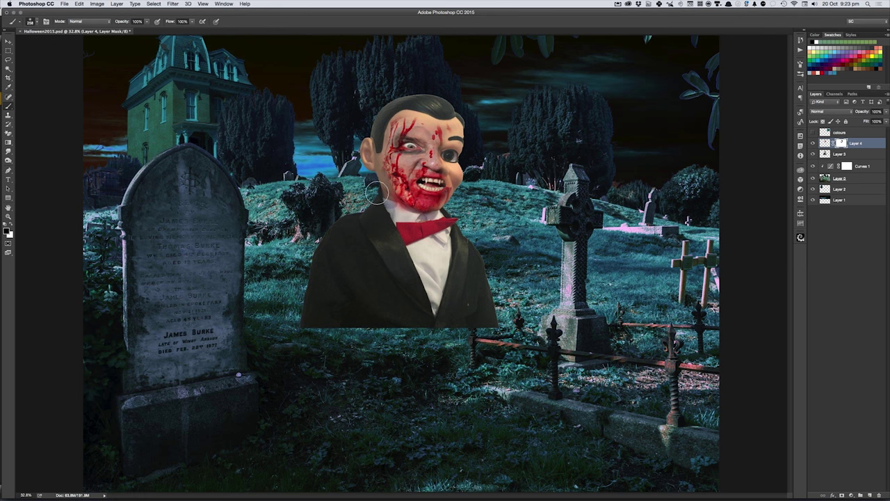
Step: Swap to the other colour and paint on the mask to clear the blood around the doll's eye
key(x)
drag(412, 129, 410, 131)
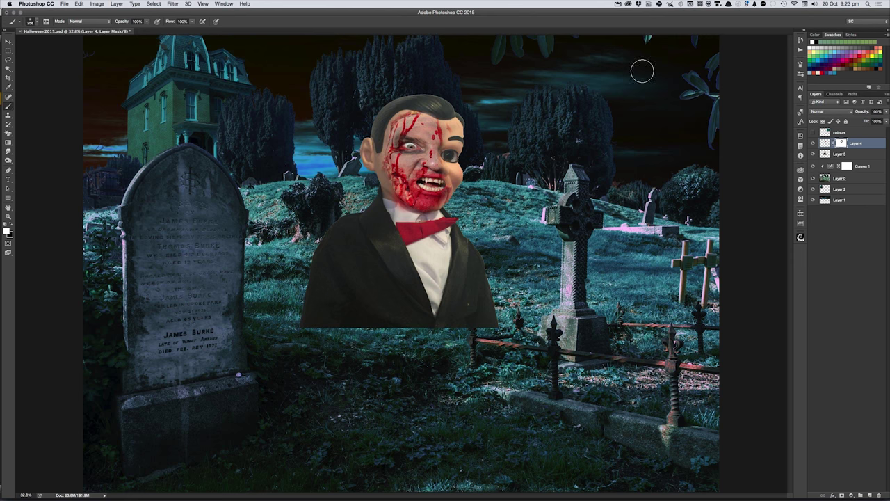
key(v)
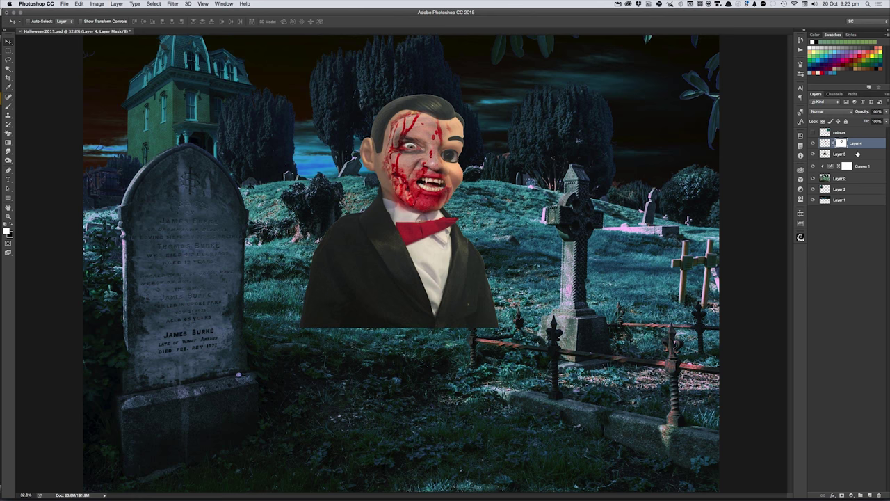
Step: Group Layer 3 and Layer 4 together and name the group 'dummy'
shift+click(857, 153)
key(ctrl+g)
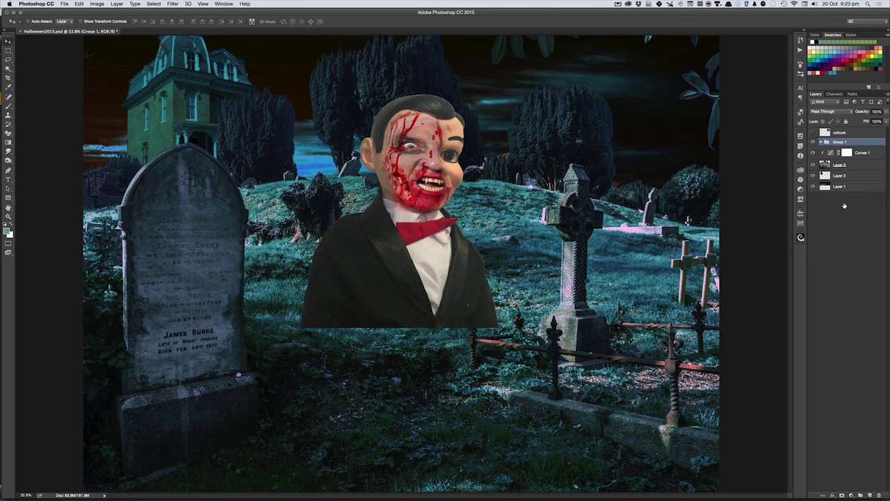
double_click(839, 141)
text(do)
key(Return)
Step: Move the dummy figure over to the upper right of the scene
mouse_move(415, 260)
mouse_down()
mouse_move(584, 239)
mouse_move(625, 210)
mouse_up()
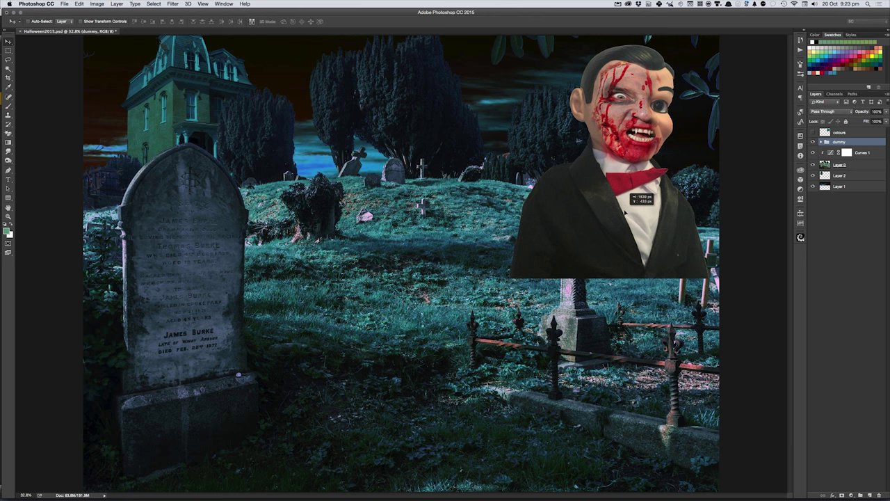
drag(625, 211, 651, 201)
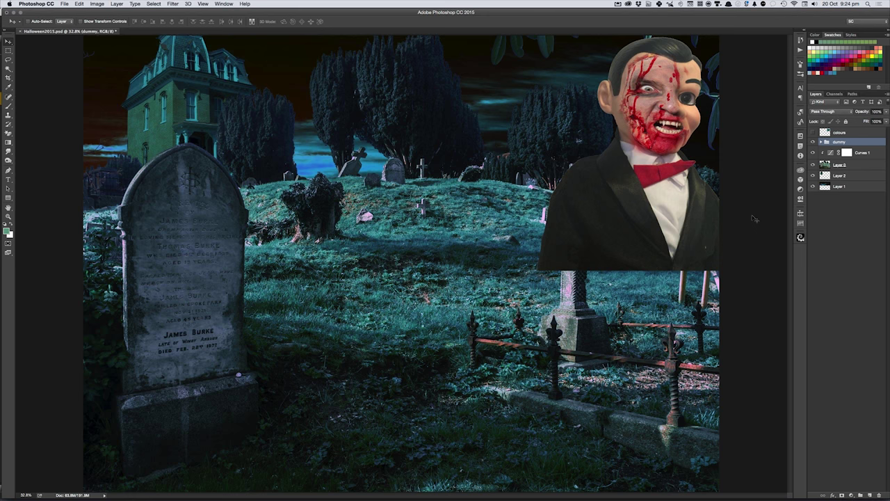
key(ctrl+shift+n)
Step: Name the new layer 'hole', load the Hard Round 20 px brush, and pick red
text(hole)
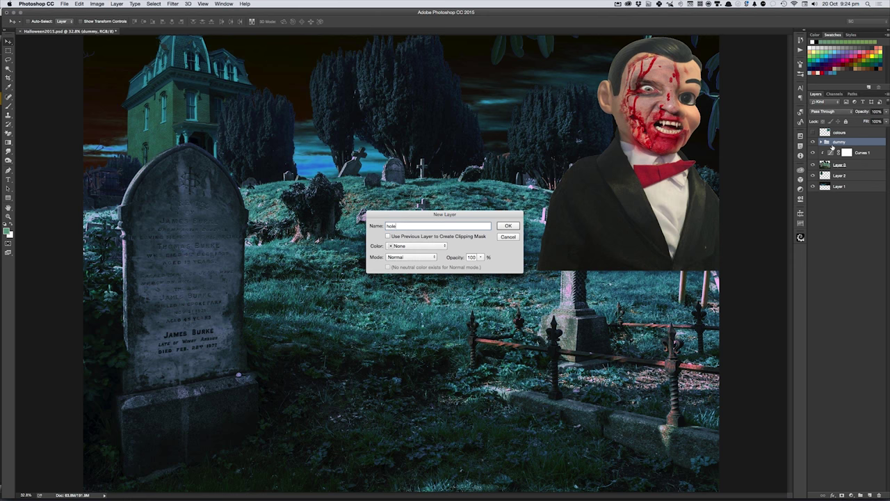
key(Return)
key(b)
right_click(374, 254)
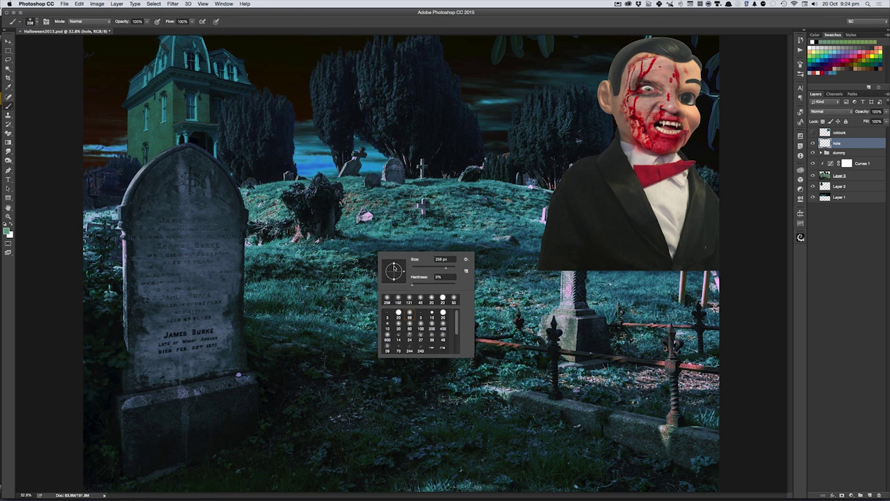
click(442, 299)
key(Return)
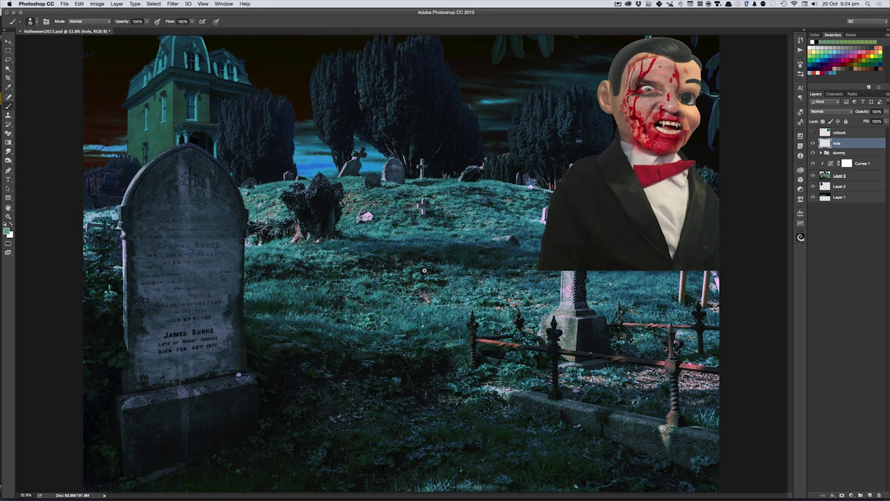
scroll(423, 271, up, 1)
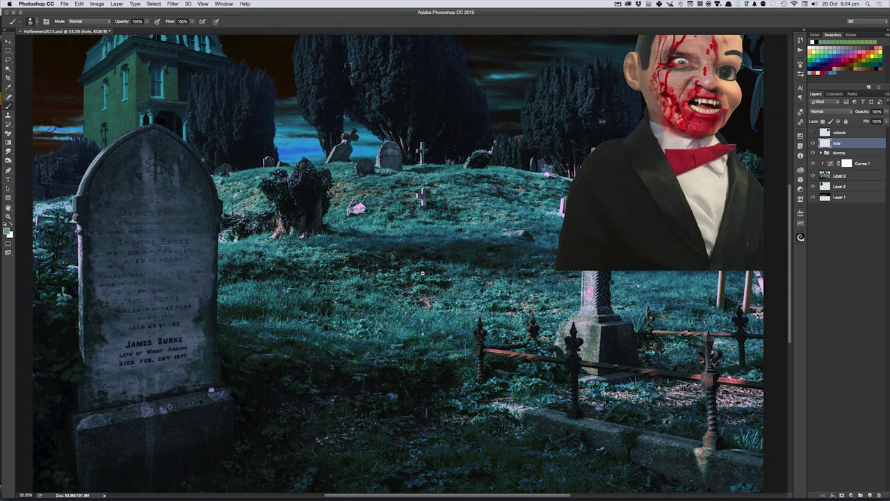
scroll(422, 272, up, 1)
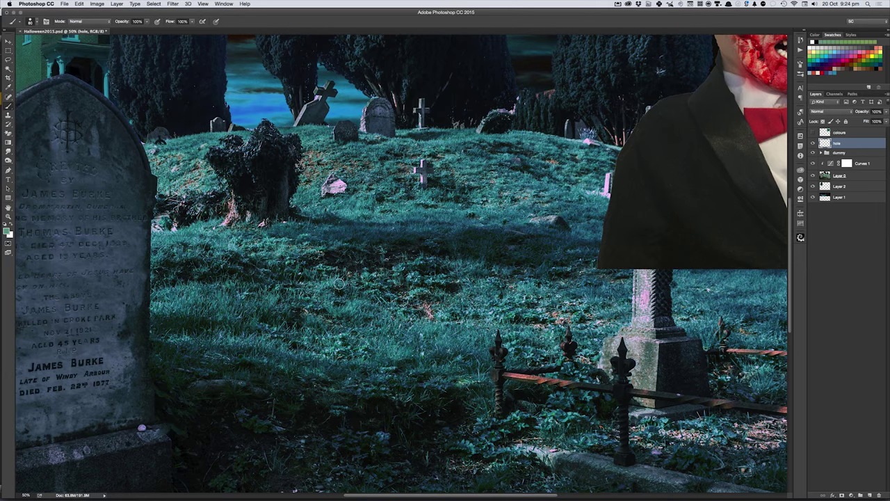
click(849, 59)
Step: Paint a hard-edged red oval across the middle of the grass on the hole layer
mouse_move(316, 278)
mouse_down()
mouse_move(423, 248)
mouse_move(479, 280)
mouse_move(324, 284)
mouse_move(404, 313)
mouse_move(490, 296)
mouse_move(376, 272)
mouse_move(330, 285)
mouse_move(462, 298)
mouse_move(379, 289)
mouse_move(429, 292)
mouse_move(383, 262)
mouse_move(461, 284)
mouse_up()
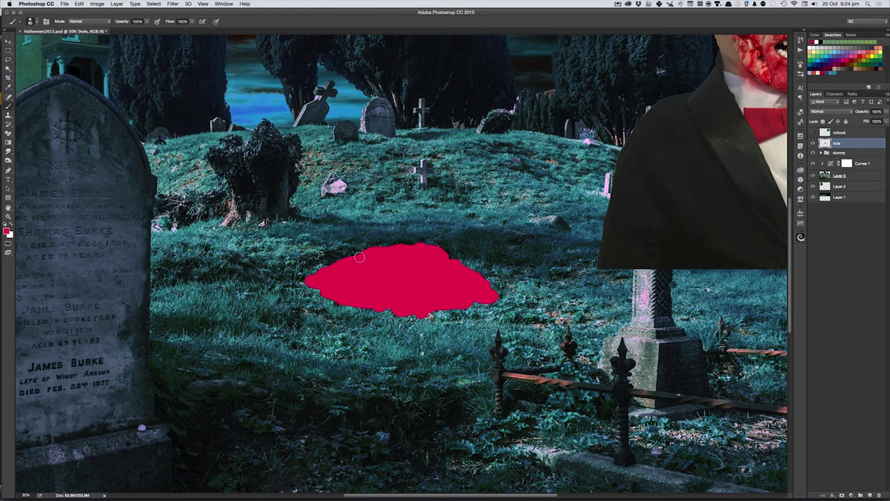
mouse_move(306, 282)
mouse_down()
mouse_move(387, 306)
mouse_move(429, 303)
mouse_up()
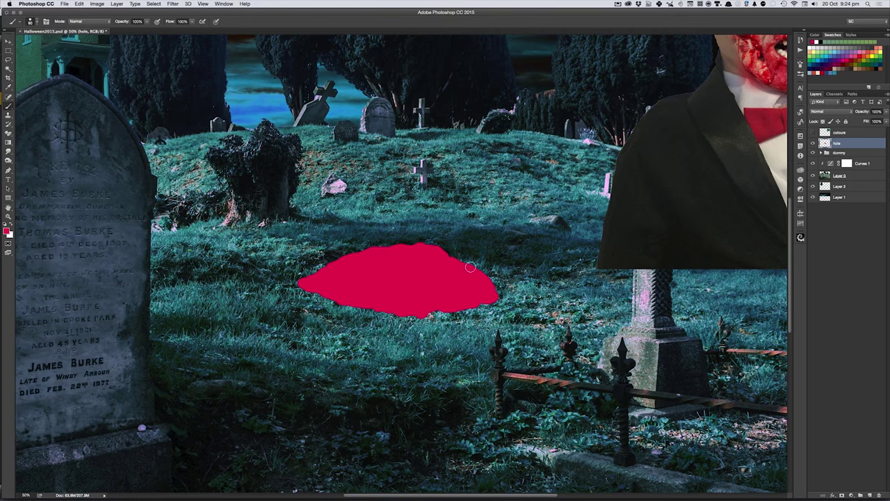
drag(457, 262, 470, 295)
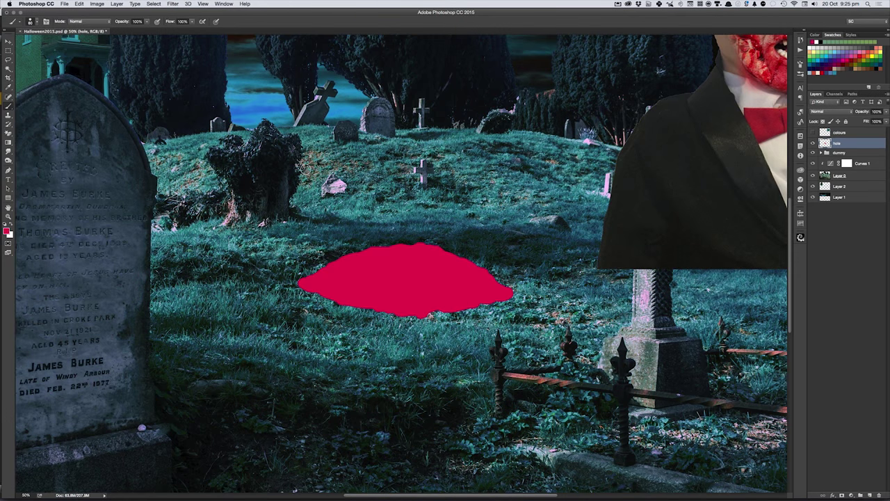
click(8, 152)
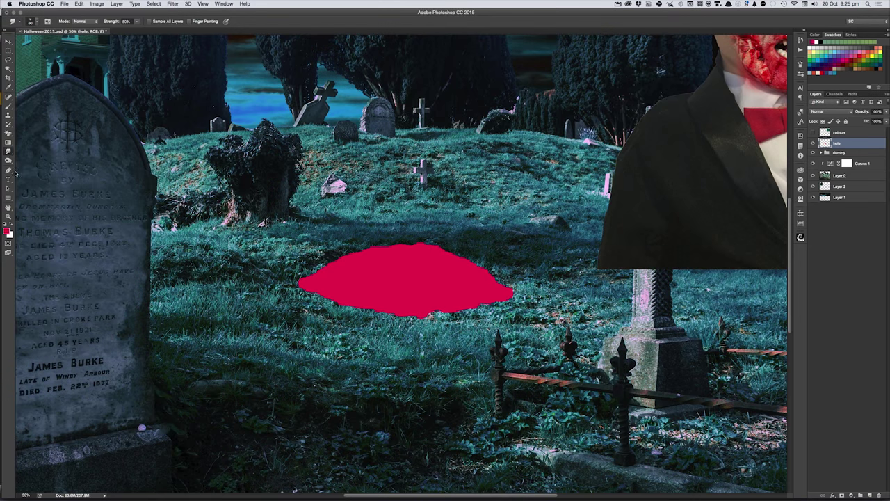
Step: Set a 39 px Smudge brush, enlarge it, and smear the red shape's edges ragged
right_click(334, 257)
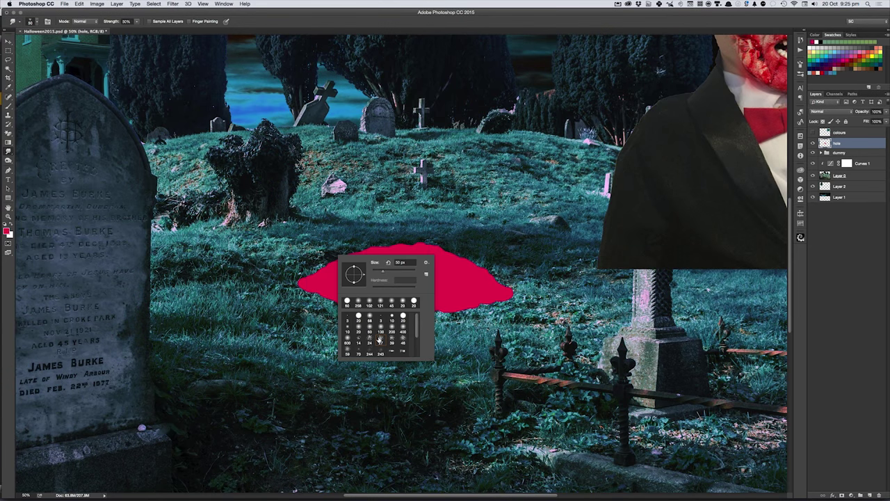
click(392, 340)
click(448, 284)
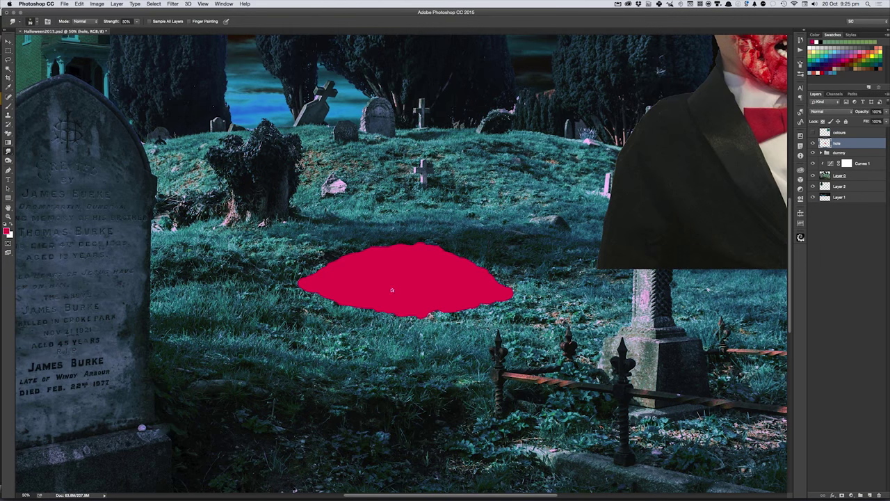
key(bracketright)
key(bracketright)
key(bracketright)
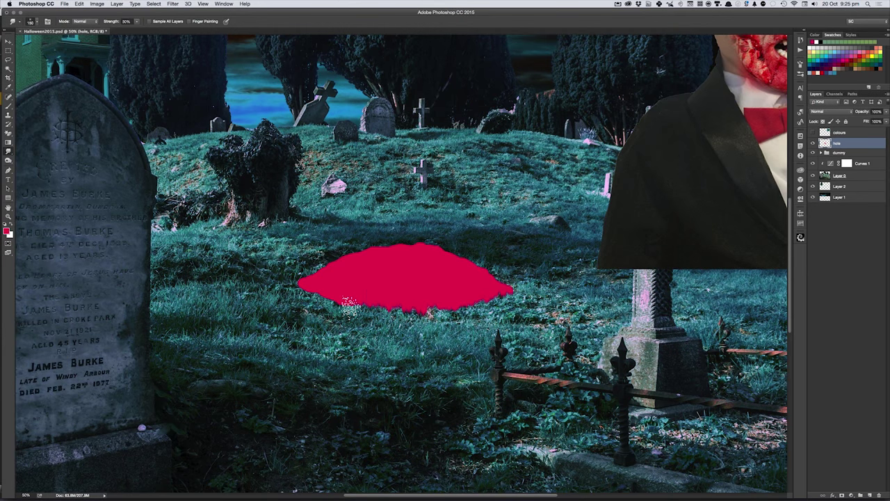
drag(316, 295, 306, 278)
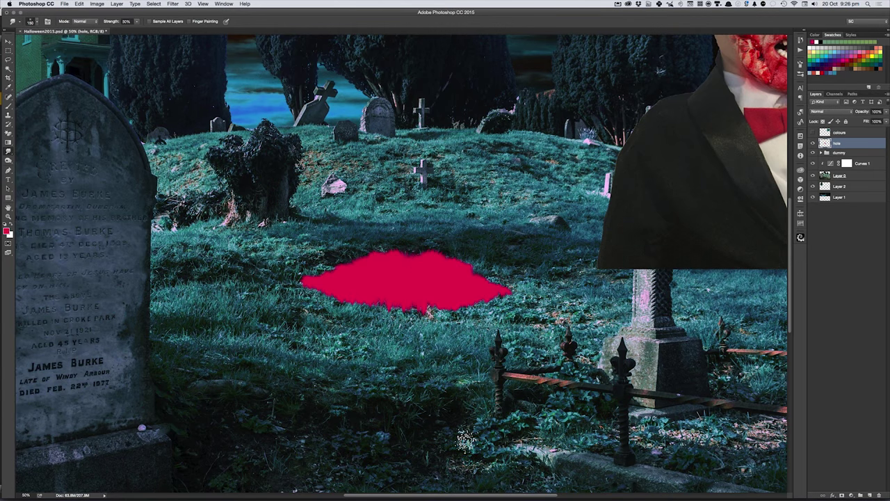
key(v)
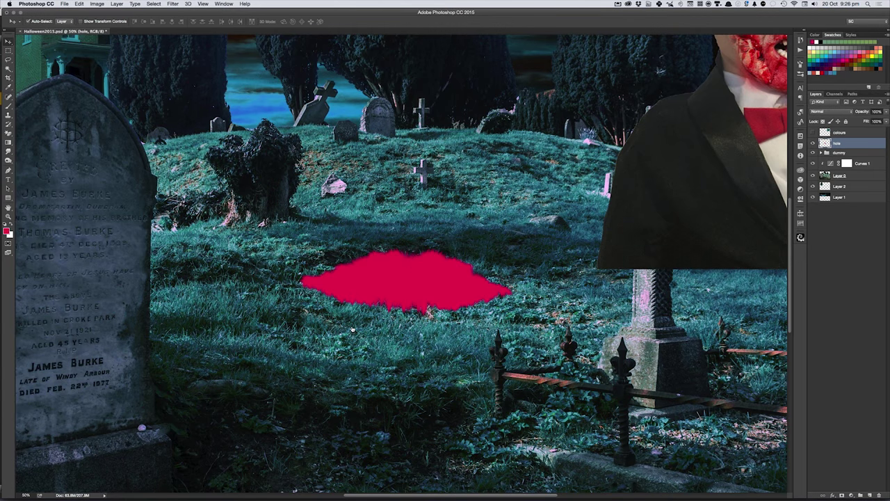
key(super+Tab)
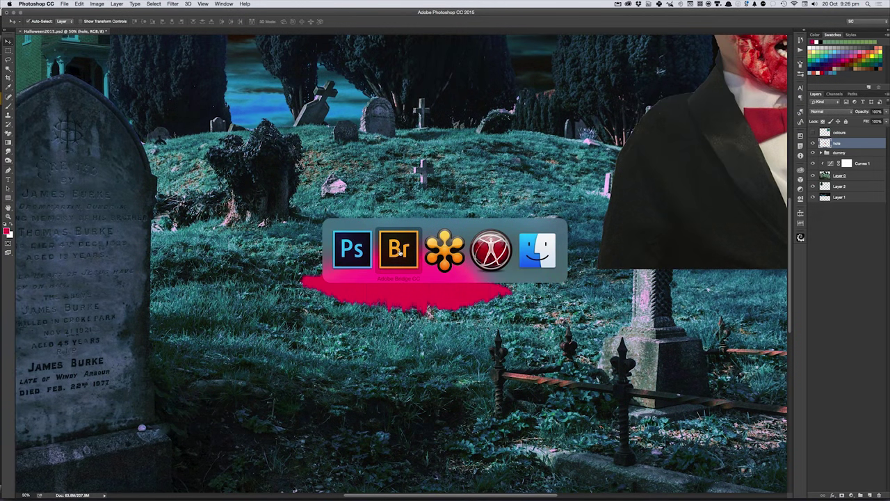
Step: In Bridge, preview the black cat photo, then open the ruined wall photo in Photoshop
click(399, 250)
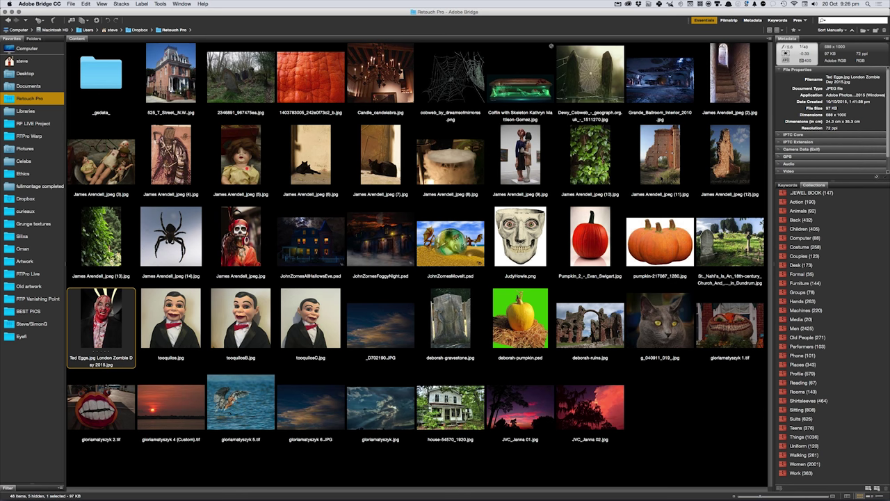
click(311, 155)
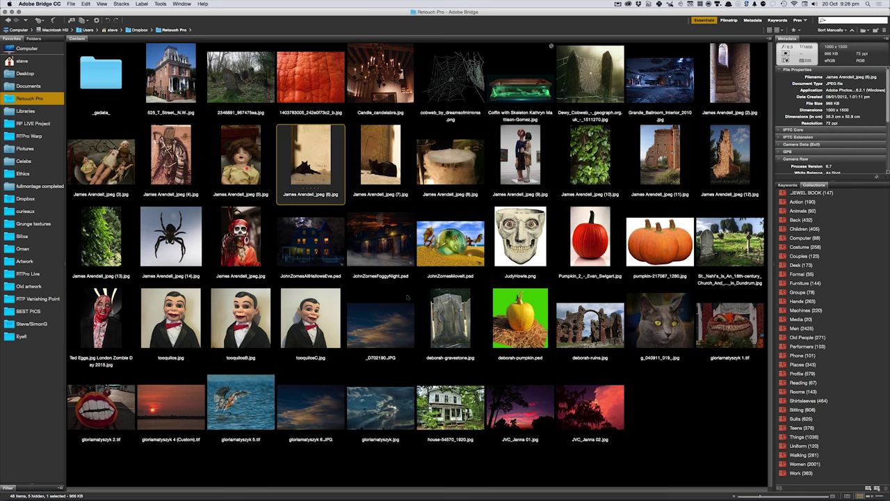
key(space)
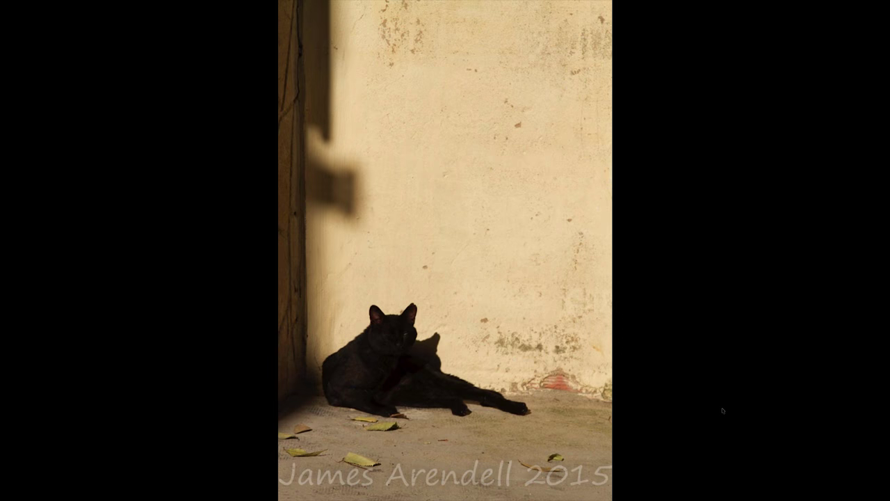
key(space)
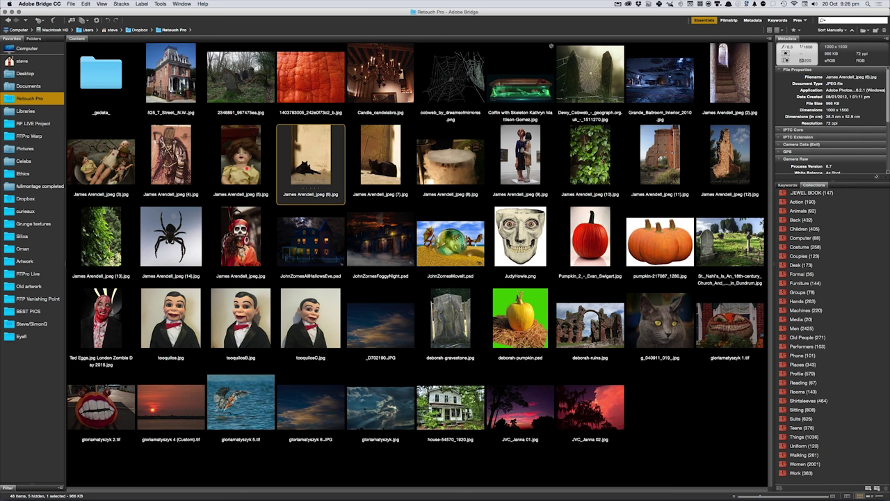
click(657, 181)
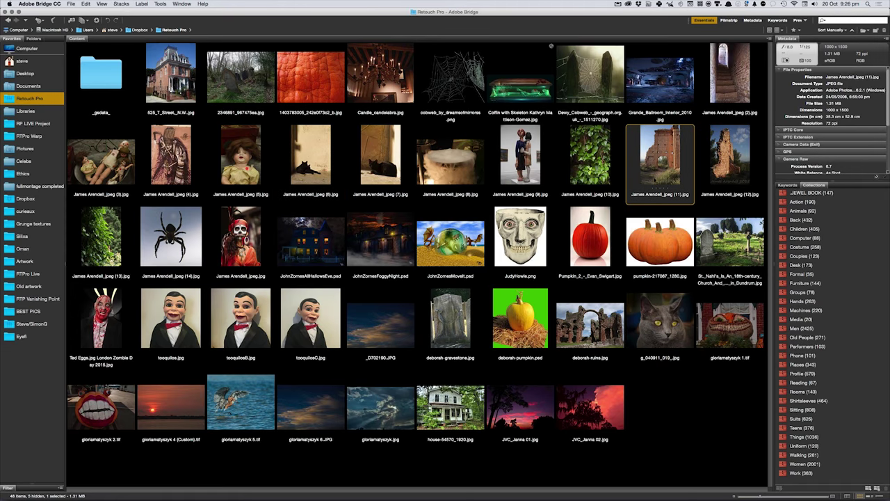
double_click(655, 181)
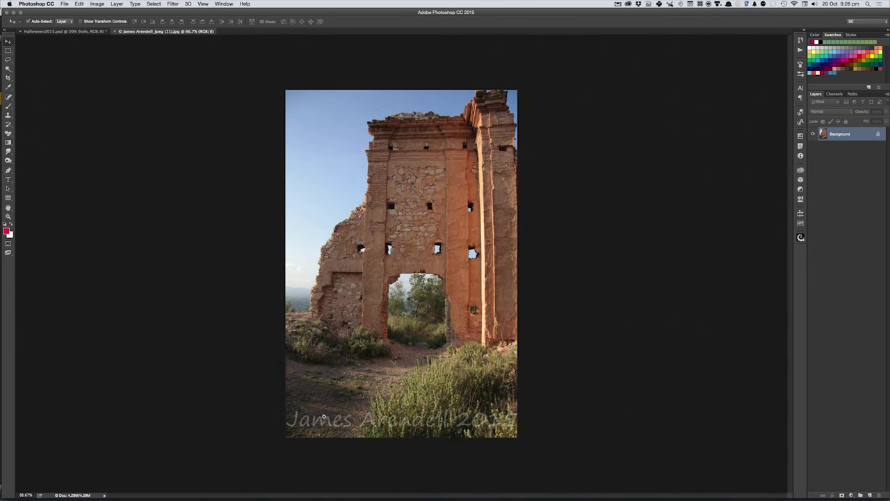
Step: Select a rectangle of bare dirt at the ruin photo's lower left and paste it into Halloween2015.psd
click(323, 418)
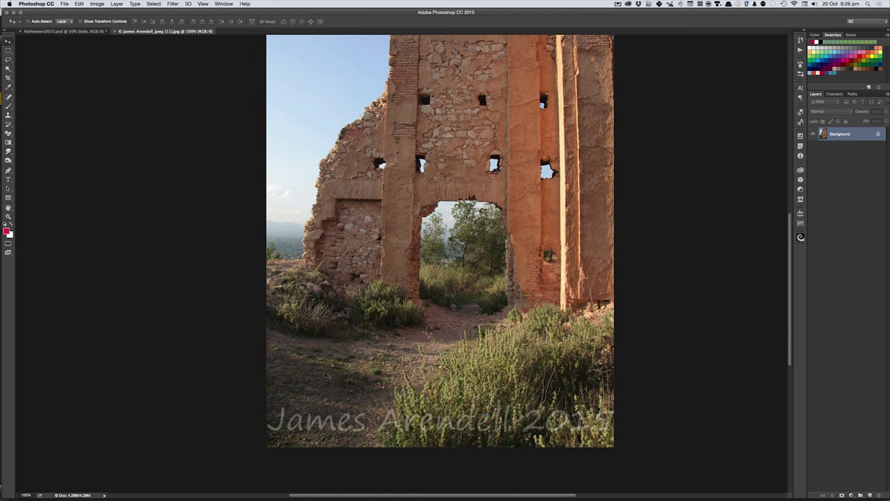
key(m)
drag(266, 338, 395, 404)
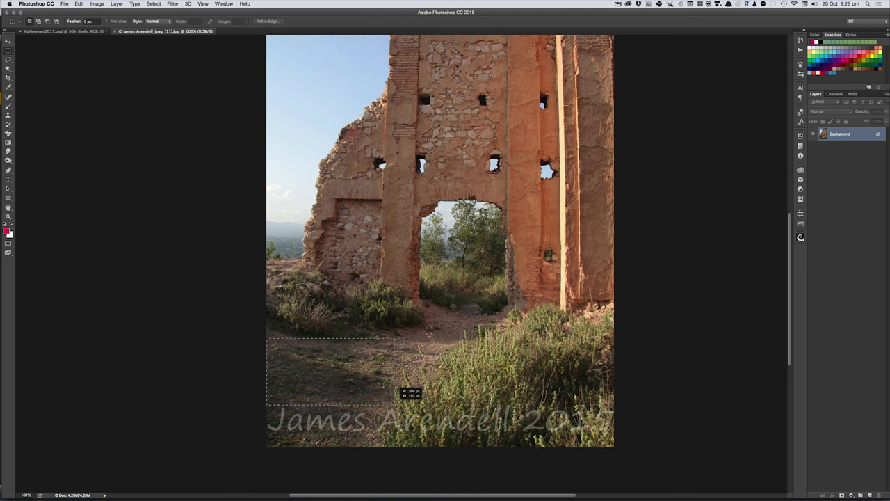
click(396, 404)
drag(267, 338, 396, 407)
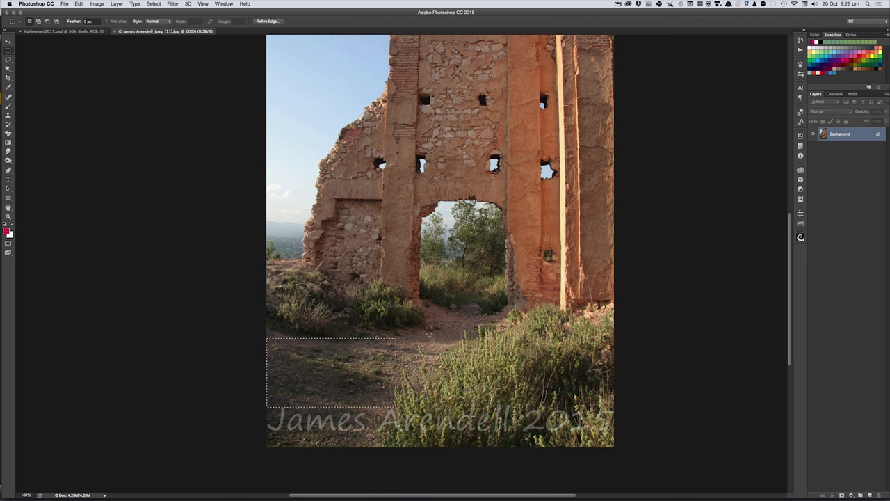
key(ctrl+w)
key(ctrl+v)
Step: Scale the pasted dirt patch over the hole and clip it to the hole layer
key(v)
drag(412, 273, 335, 303)
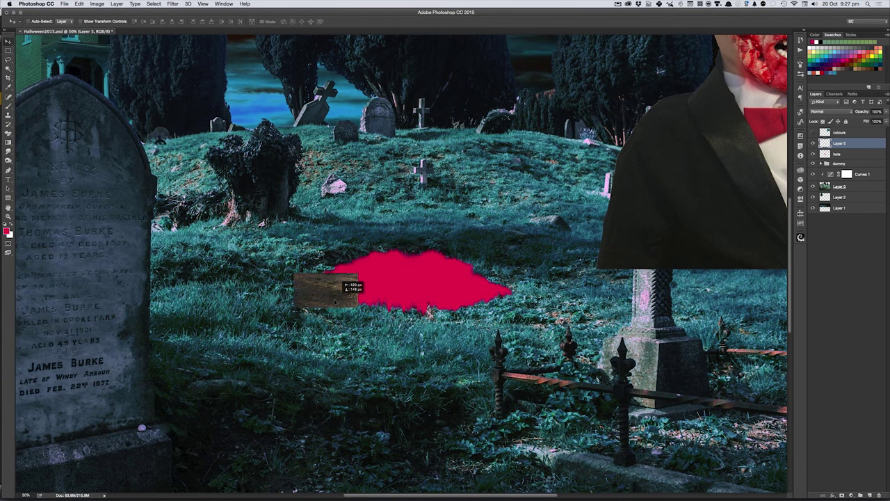
key(ctrl+t)
drag(355, 276, 471, 240)
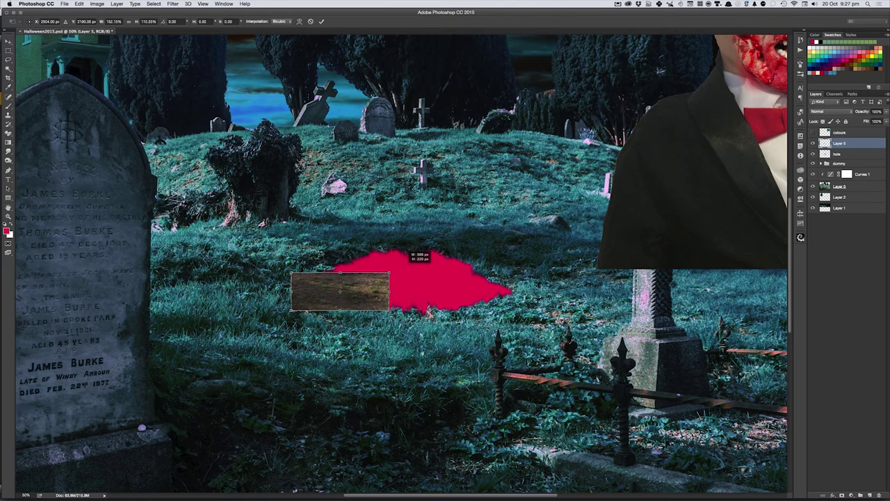
drag(472, 309, 515, 325)
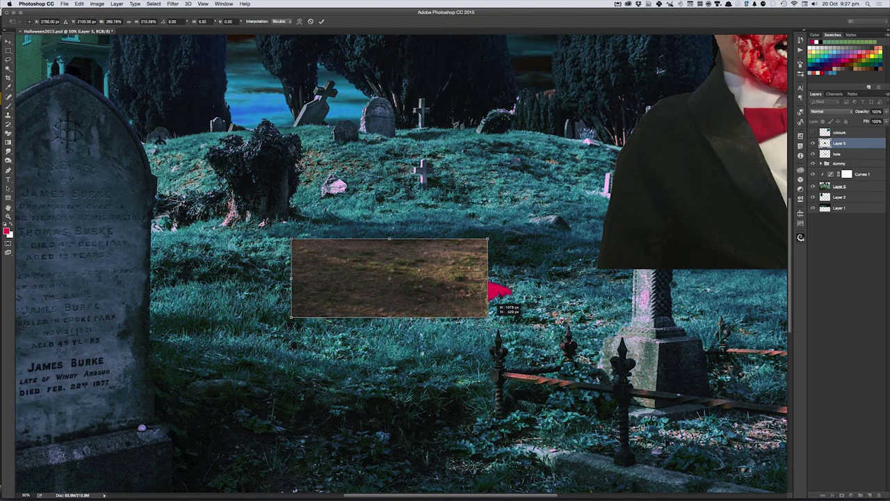
drag(437, 252, 440, 244)
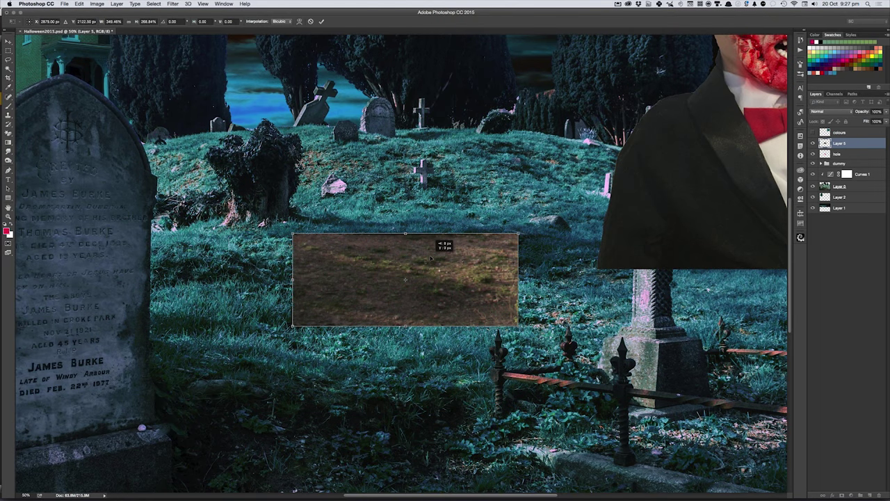
key(Return)
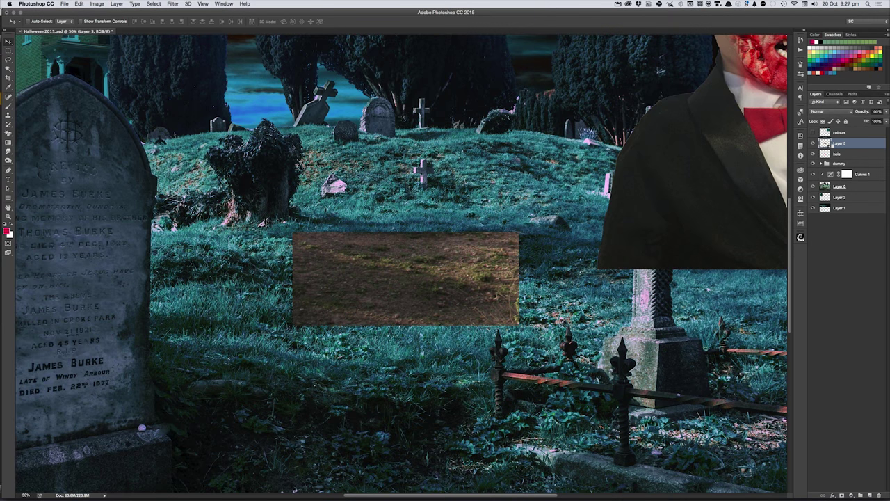
alt+click(828, 149)
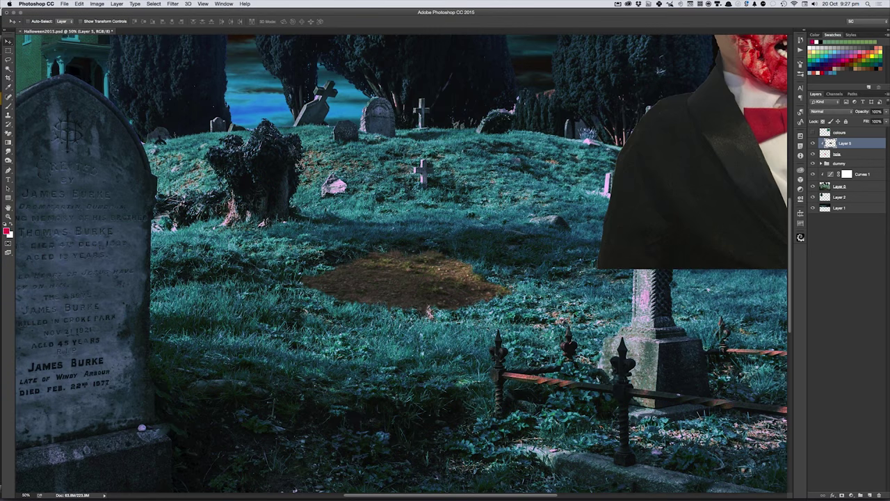
click(9, 143)
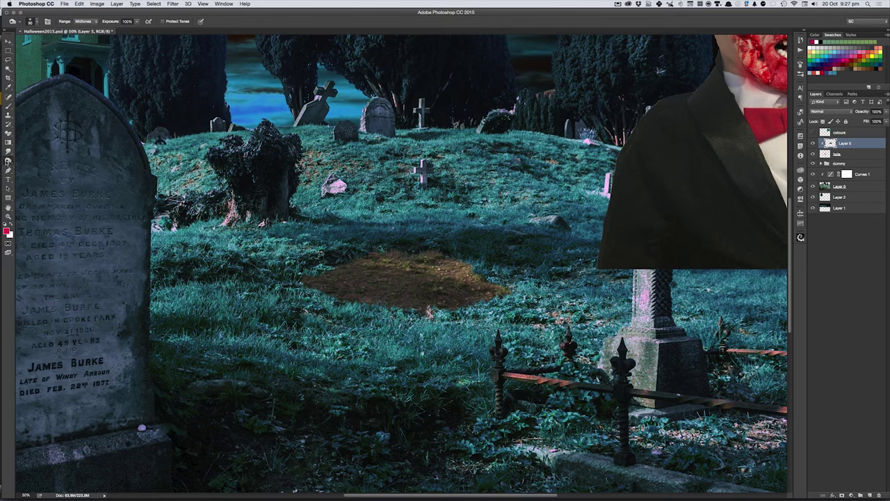
drag(336, 293, 348, 291)
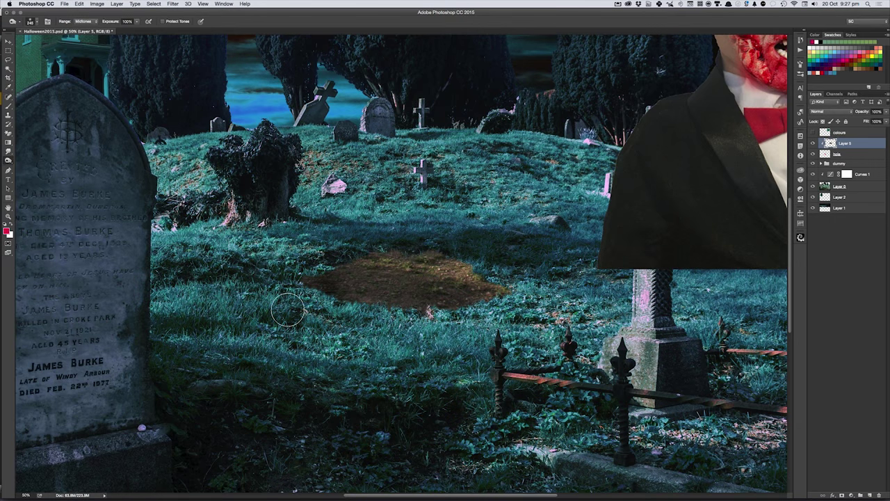
mouse_move(451, 297)
mouse_down()
mouse_move(349, 304)
mouse_move(425, 302)
mouse_move(429, 314)
mouse_move(395, 319)
mouse_move(366, 306)
mouse_move(447, 298)
mouse_move(501, 313)
mouse_move(401, 295)
mouse_move(334, 316)
mouse_up()
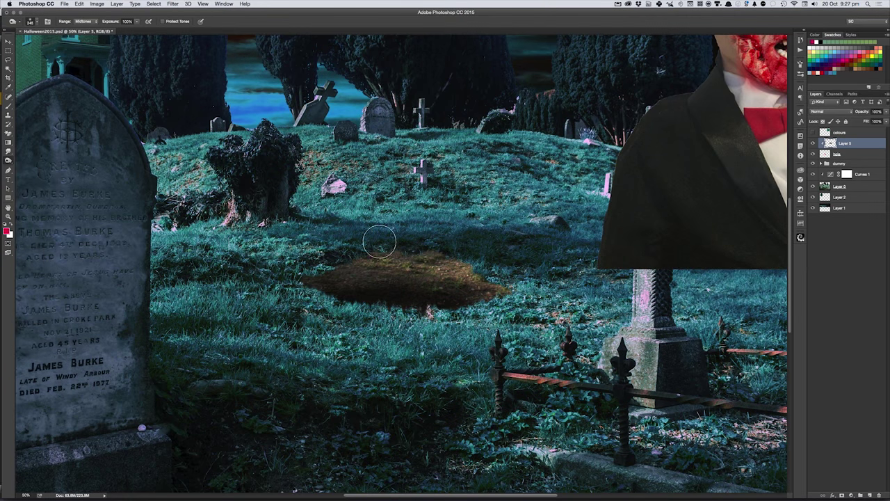
key(bracketleft)
key(bracketleft)
key(bracketleft)
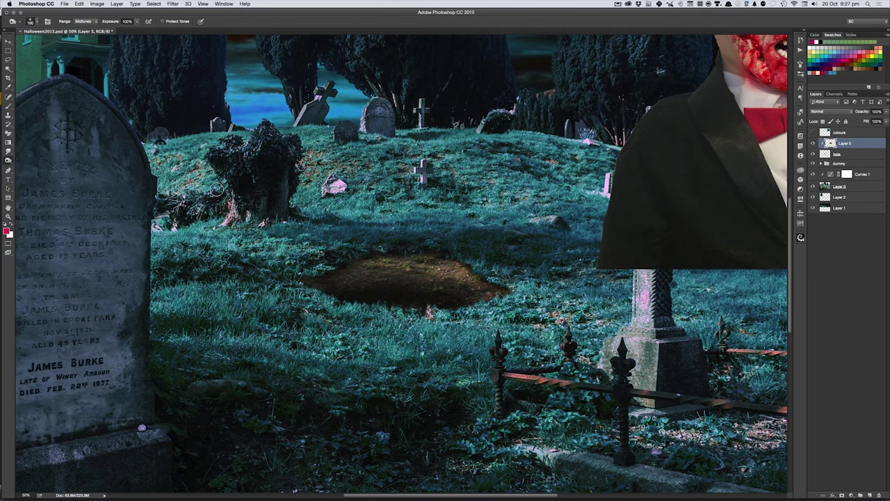
click(85, 21)
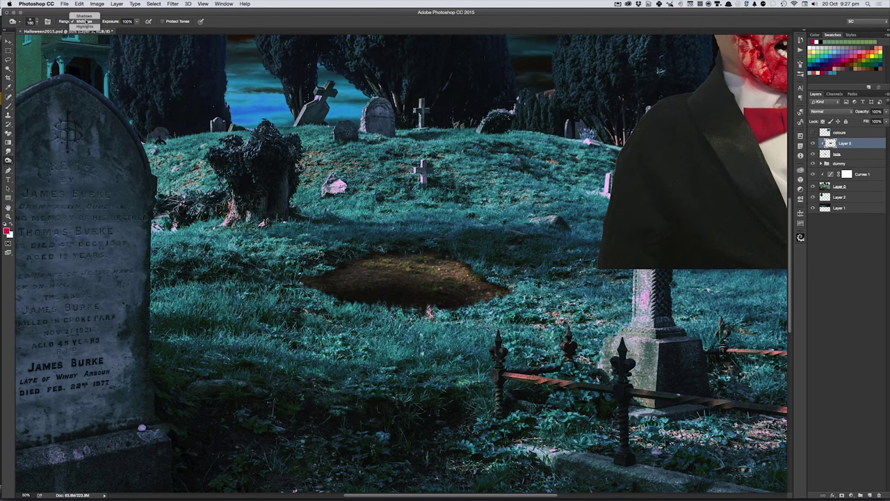
click(84, 27)
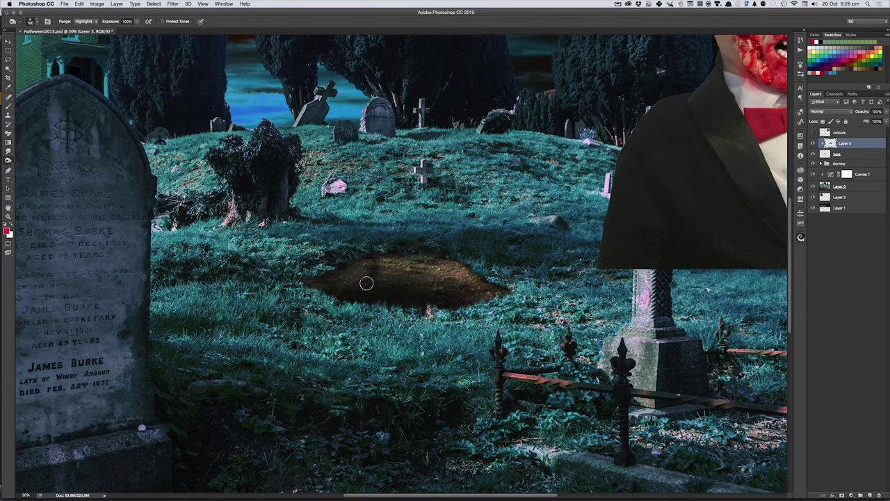
mouse_move(392, 276)
mouse_down()
mouse_move(398, 270)
mouse_move(392, 295)
mouse_move(403, 273)
mouse_move(408, 284)
mouse_move(417, 281)
mouse_move(415, 252)
mouse_move(424, 264)
mouse_move(433, 246)
mouse_move(438, 295)
mouse_move(451, 260)
mouse_move(483, 304)
mouse_move(470, 260)
mouse_move(469, 290)
mouse_move(450, 254)
mouse_move(441, 319)
mouse_up()
mouse_move(358, 281)
mouse_down()
mouse_move(355, 267)
mouse_move(338, 297)
mouse_move(357, 285)
mouse_move(350, 264)
mouse_move(366, 264)
mouse_move(357, 295)
mouse_move(357, 281)
mouse_move(398, 264)
mouse_move(391, 292)
mouse_move(475, 293)
mouse_up()
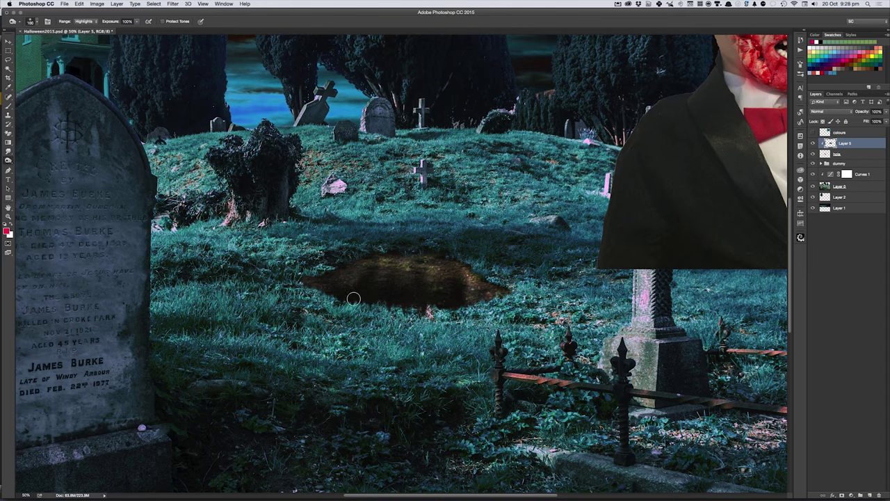
drag(382, 287, 421, 304)
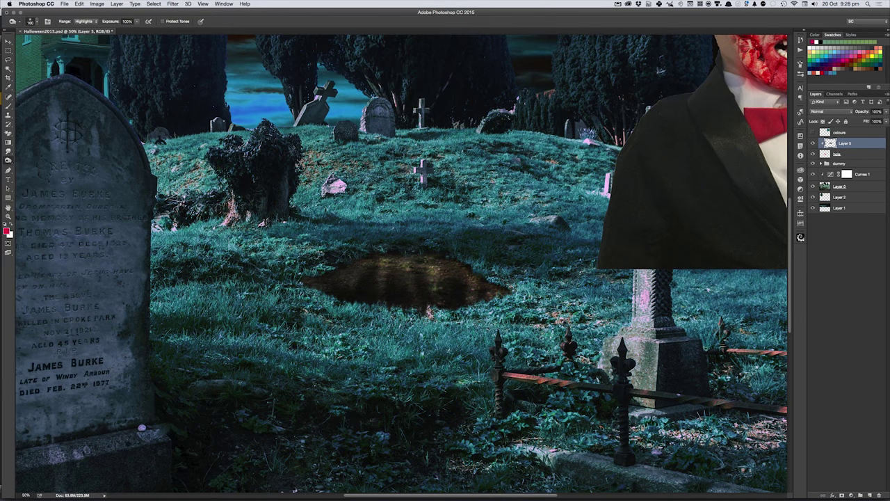
Step: Move the whole dummy group toward the canvas centre and stack it above Layer 5
key(v)
drag(703, 216, 656, 203)
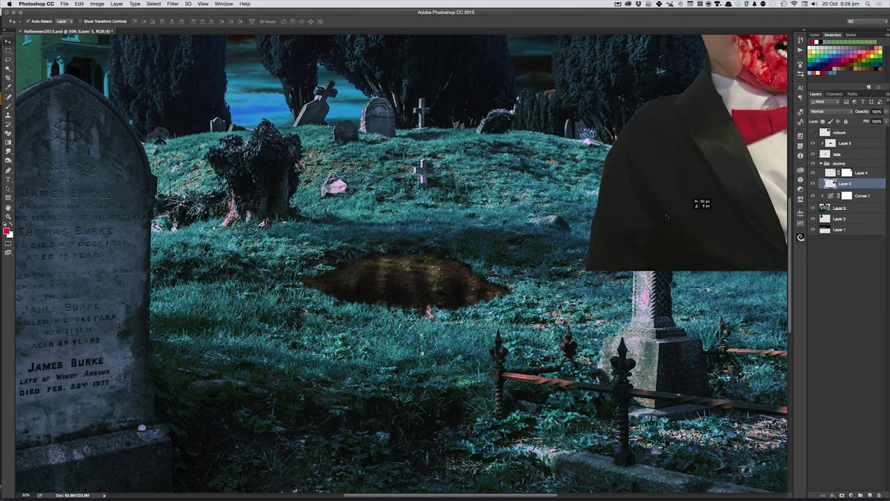
key(ctrl+z)
click(839, 163)
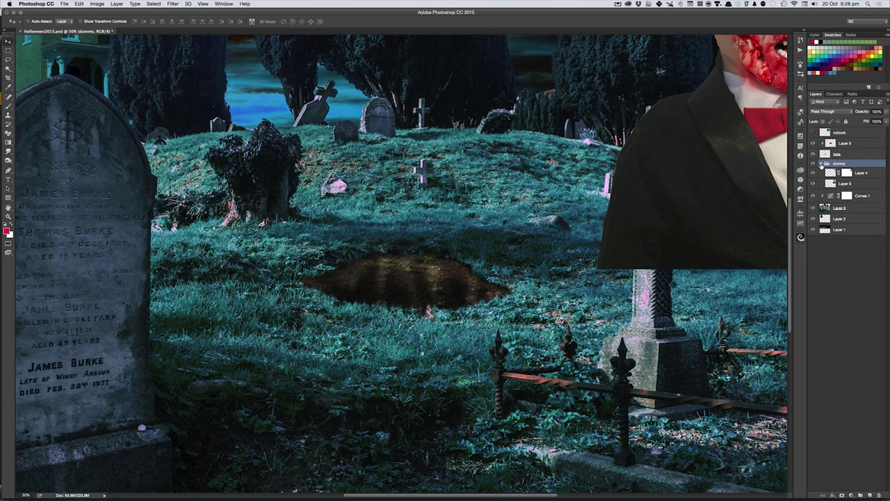
drag(718, 189, 500, 240)
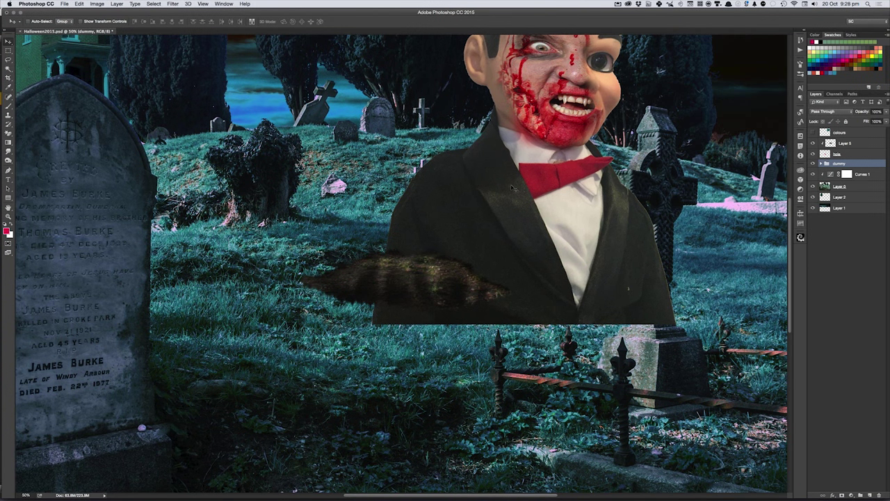
drag(598, 244, 565, 280)
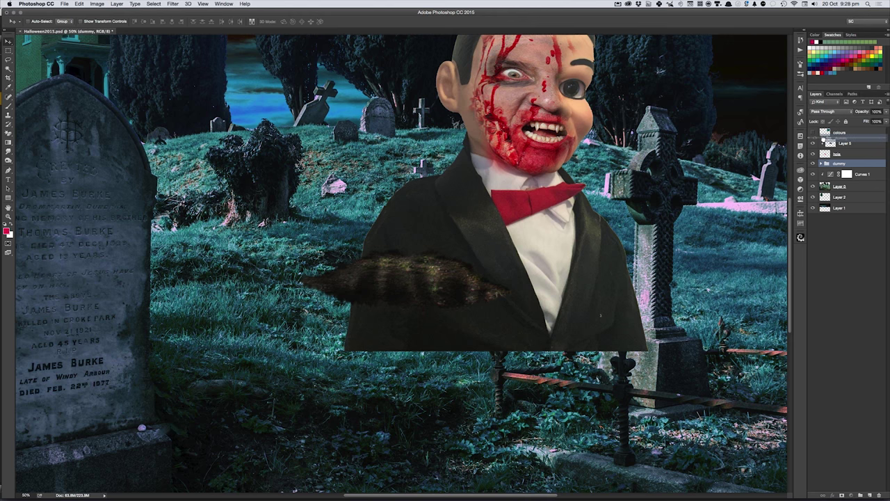
drag(823, 139, 823, 140)
Step: Shrink the dummy and lower it down into the grave hole
key(ctrl+t)
mouse_move(650, 351)
mouse_down()
mouse_move(557, 239)
mouse_move(500, 243)
mouse_move(475, 308)
mouse_up()
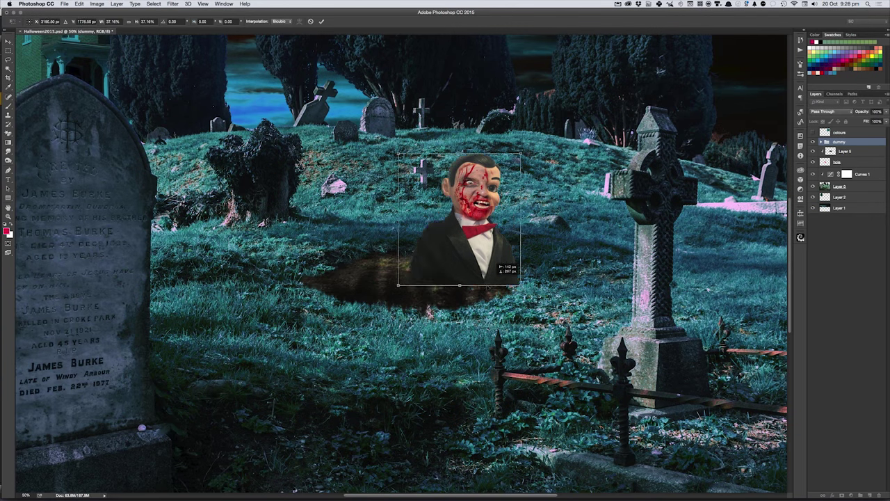
key(Return)
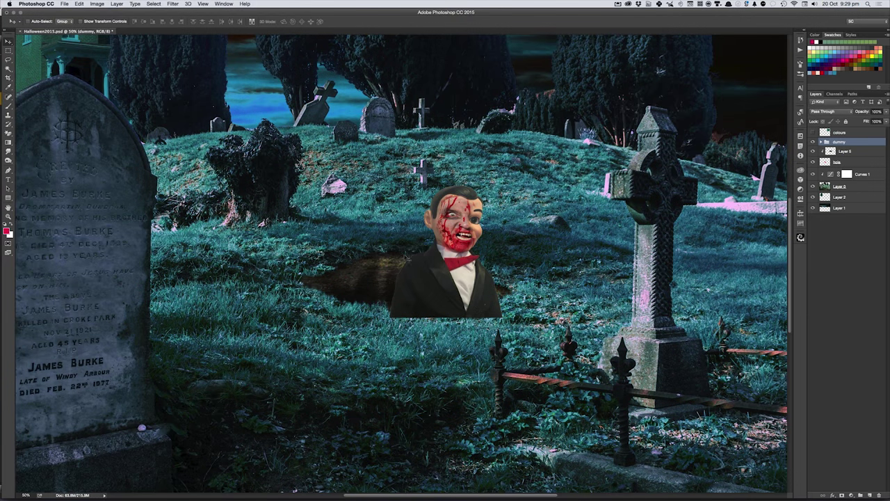
drag(472, 298, 474, 244)
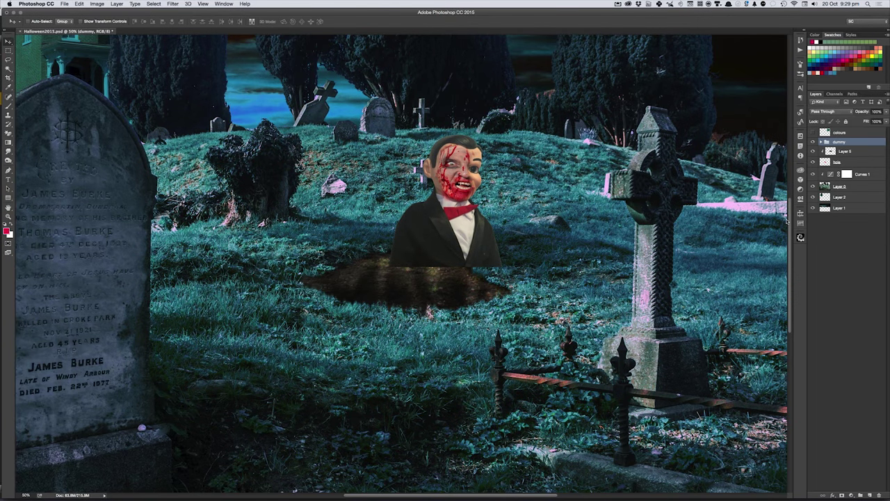
drag(477, 254, 471, 312)
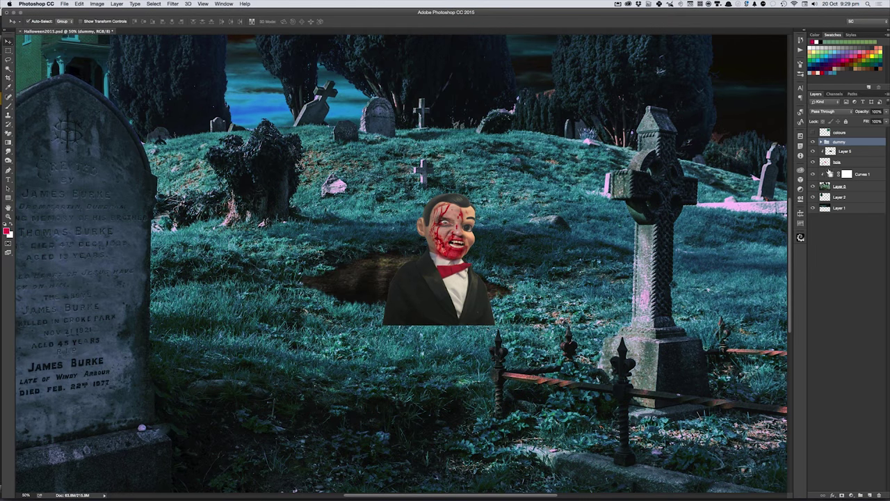
ctrl+click(824, 163)
Step: Invert the hole selection, lasso-add the area below, and hide it with a mask on the dummy group
click(153, 4)
click(154, 32)
key(l)
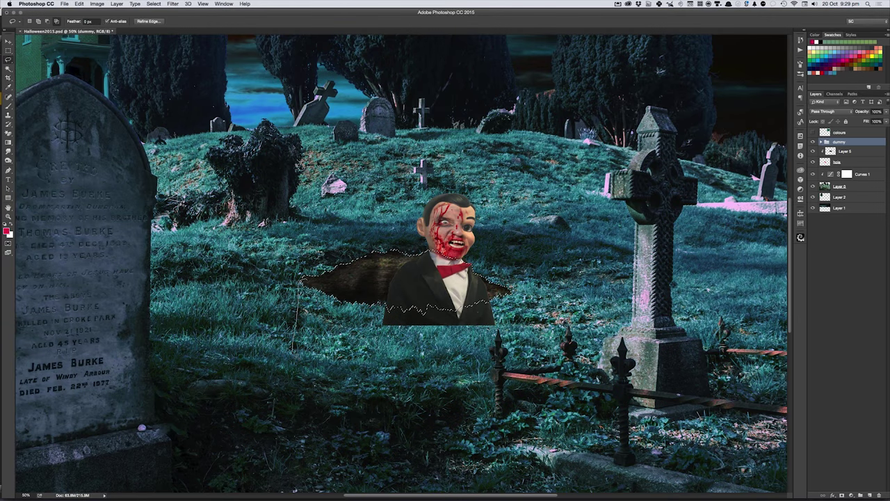
drag(295, 362, 290, 443)
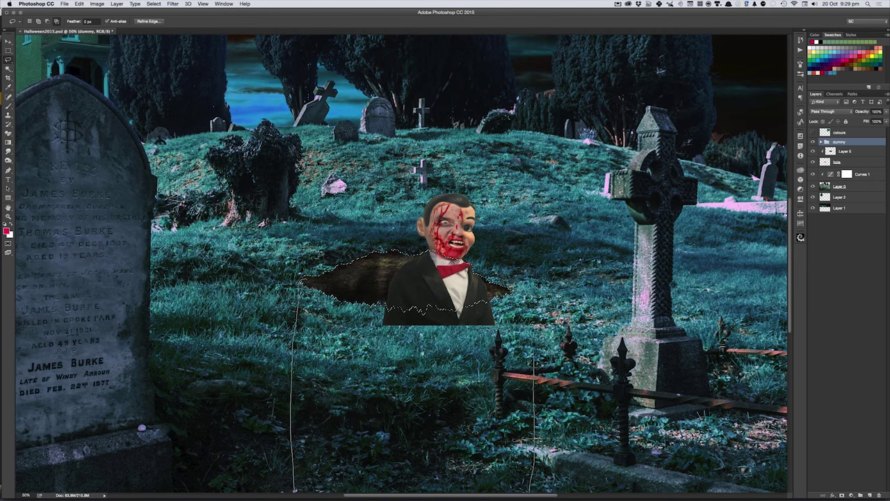
drag(472, 291, 301, 283)
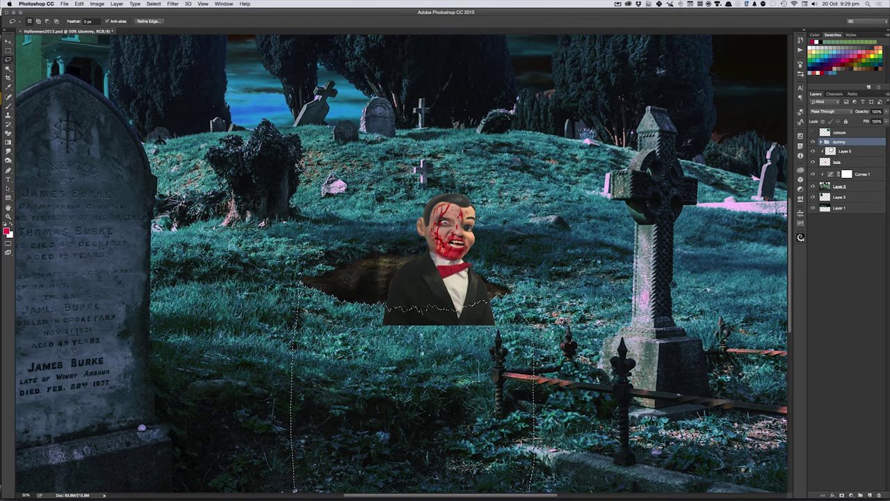
click(117, 4)
mouse_move(128, 107)
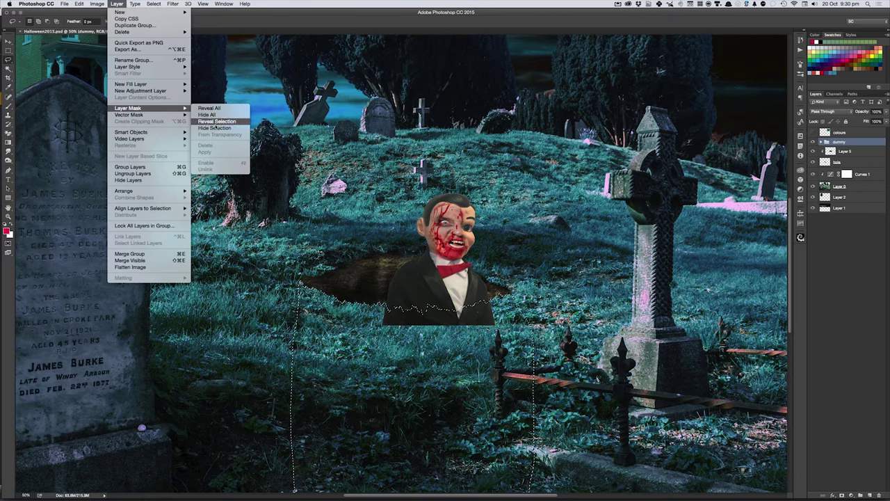
click(226, 129)
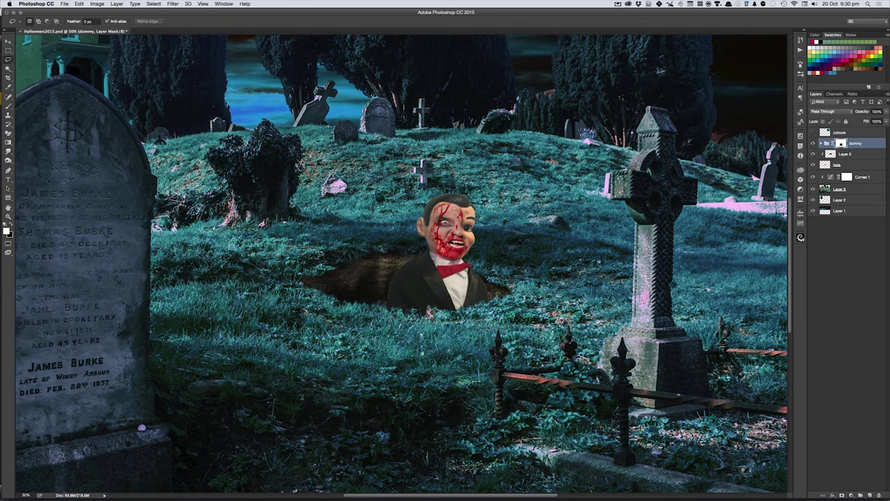
key(v)
click(827, 143)
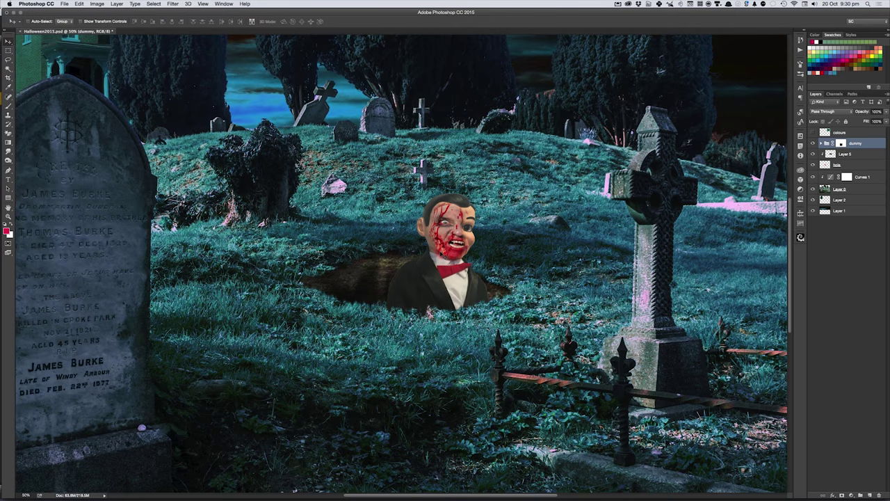
Step: Move the colours layer into the dummy group and select the group
mouse_move(431, 291)
mouse_down()
mouse_move(343, 258)
mouse_move(380, 204)
mouse_up()
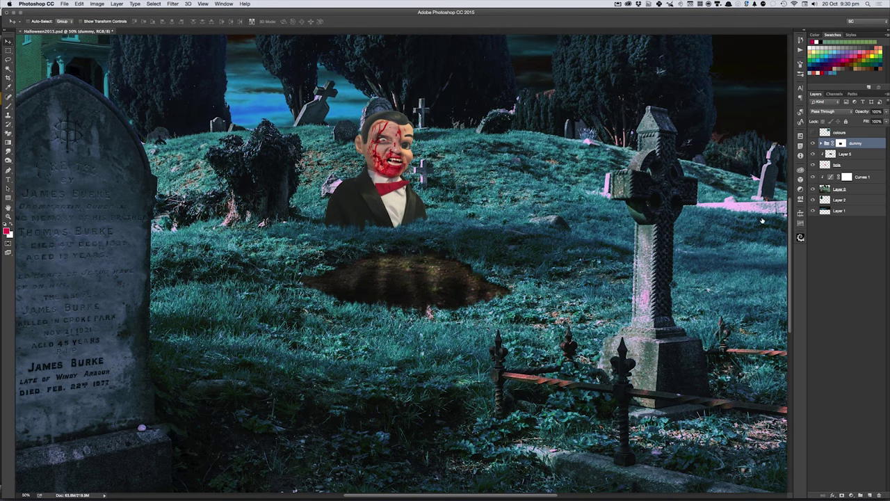
key(ctrl+z)
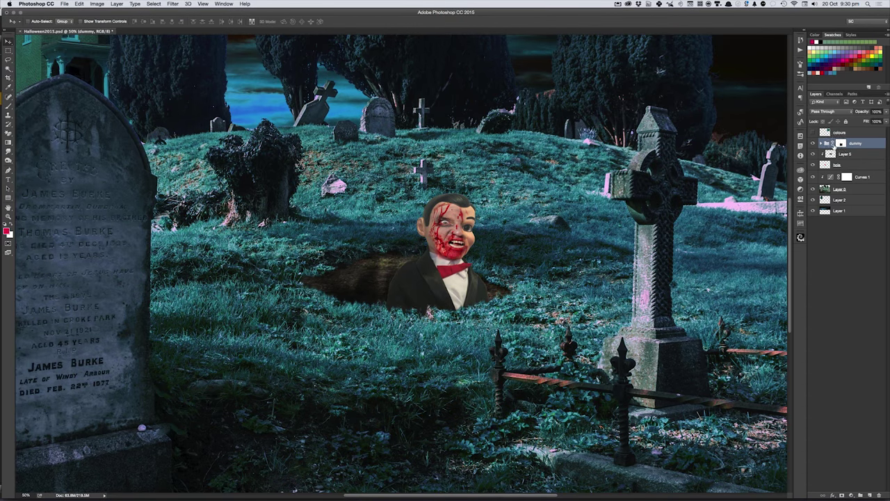
drag(833, 136, 835, 133)
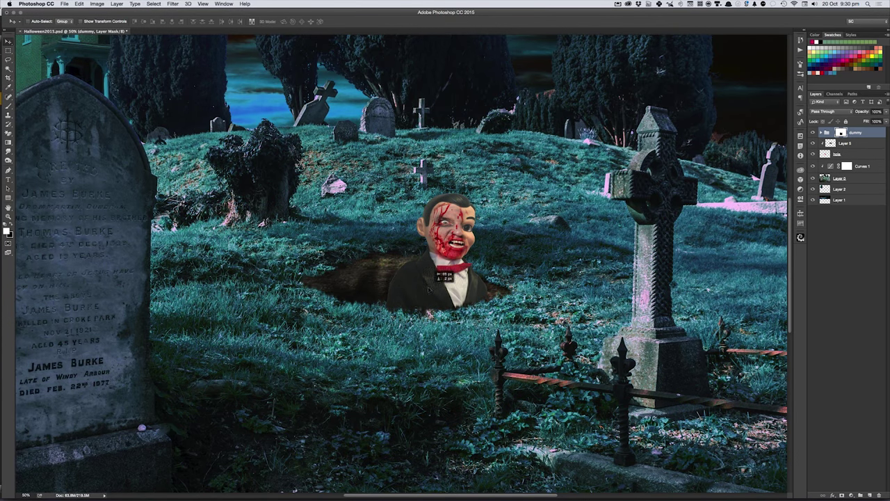
click(827, 132)
Step: Settle the dummy's position inside the grave hole and save Halloween2015.psd
drag(418, 279, 348, 292)
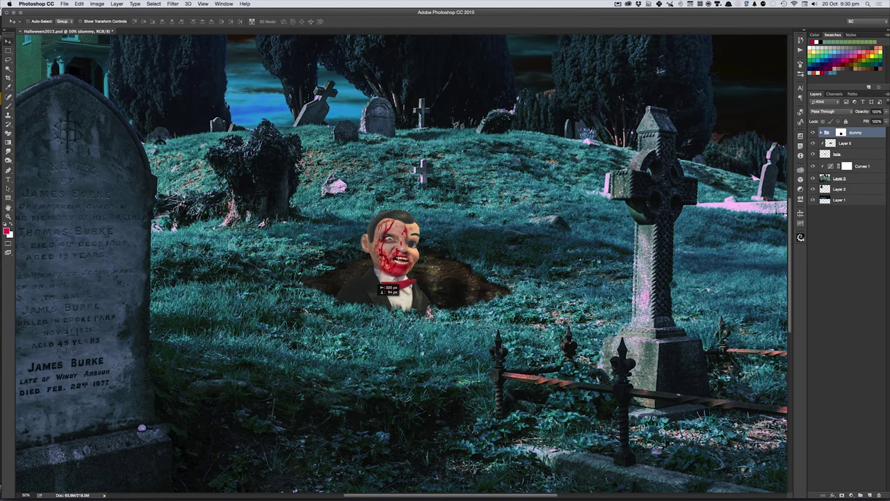
drag(349, 306, 453, 276)
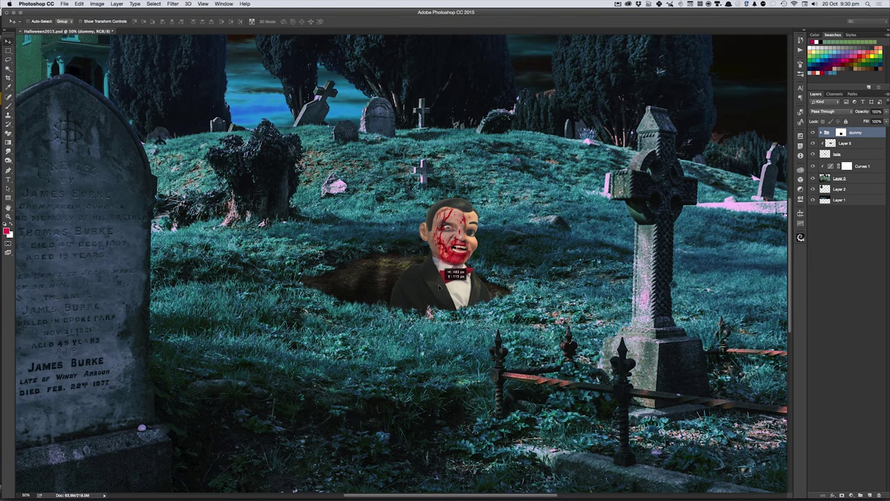
drag(442, 280, 432, 284)
key(ctrl+s)
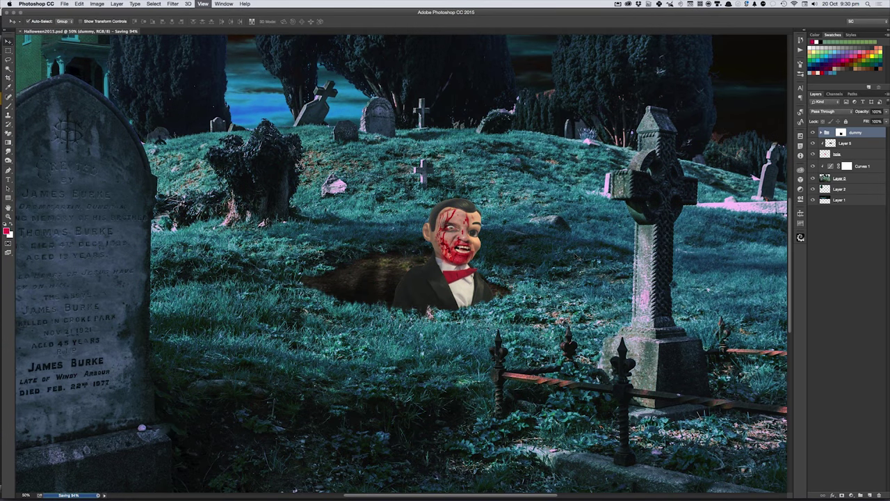
key(ctrl+0)
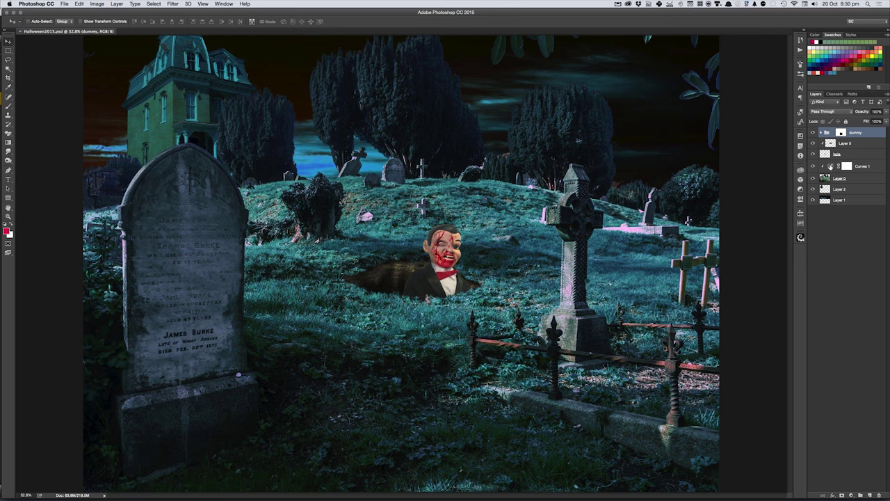
Step: Place a copy of the Curves 1 adjustment above the dummy group
drag(830, 167, 834, 130)
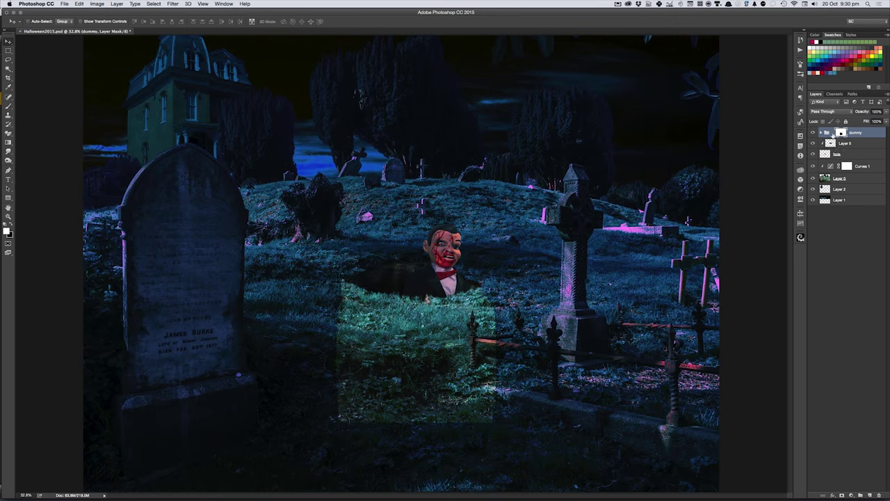
key(ctrl+z)
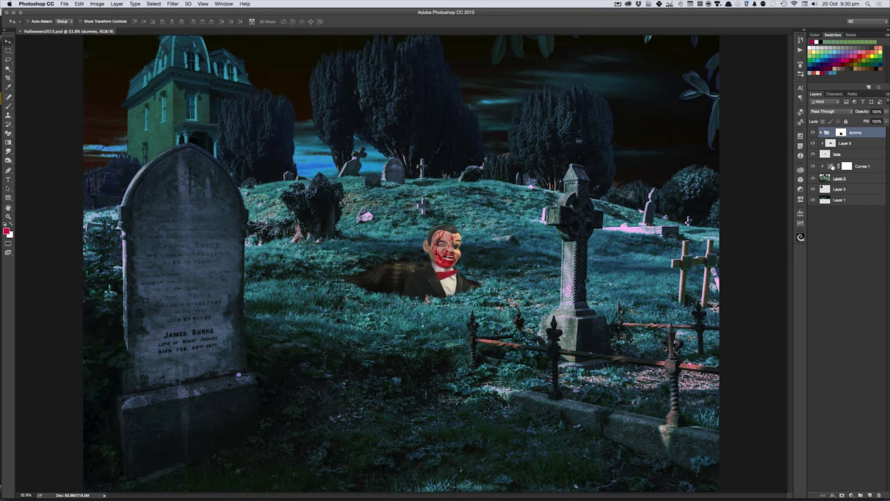
drag(831, 166, 832, 133)
Step: Clip the Curves 1 copy to the dummy group, compare it, then switch to Poser 10
click(814, 135)
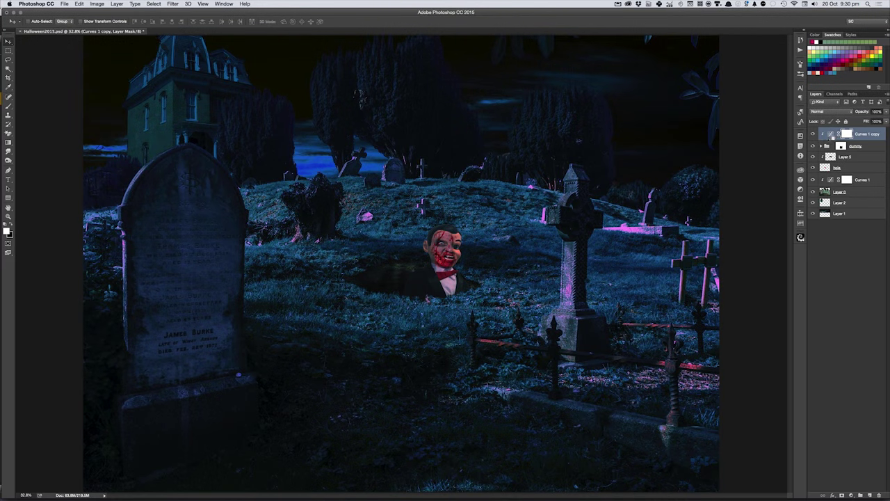
click(813, 135)
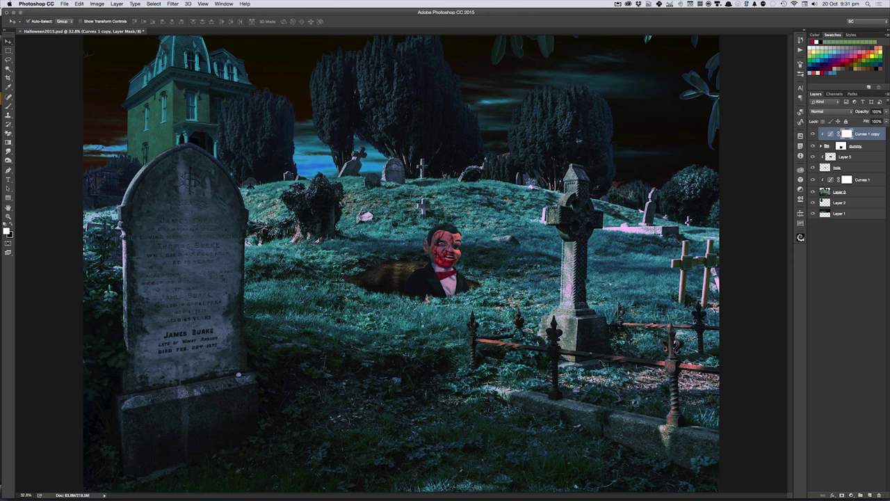
key(super+Tab)
key(super+Tab)
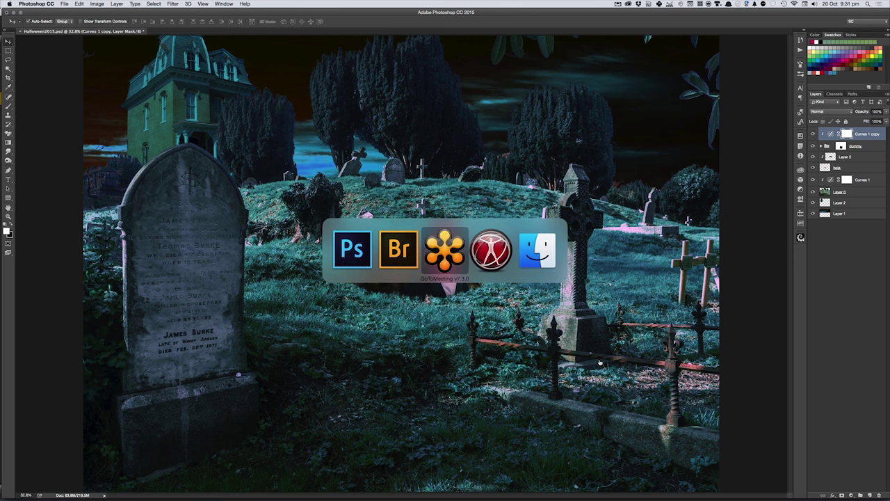
key(super+Tab)
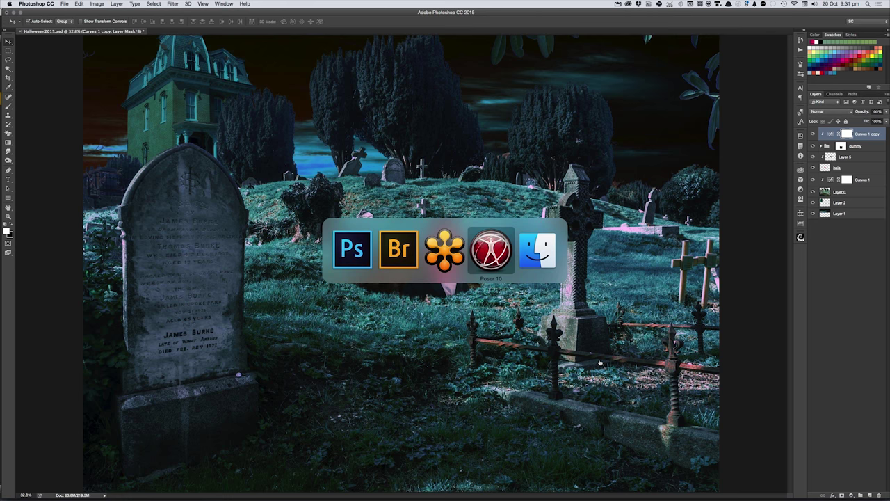
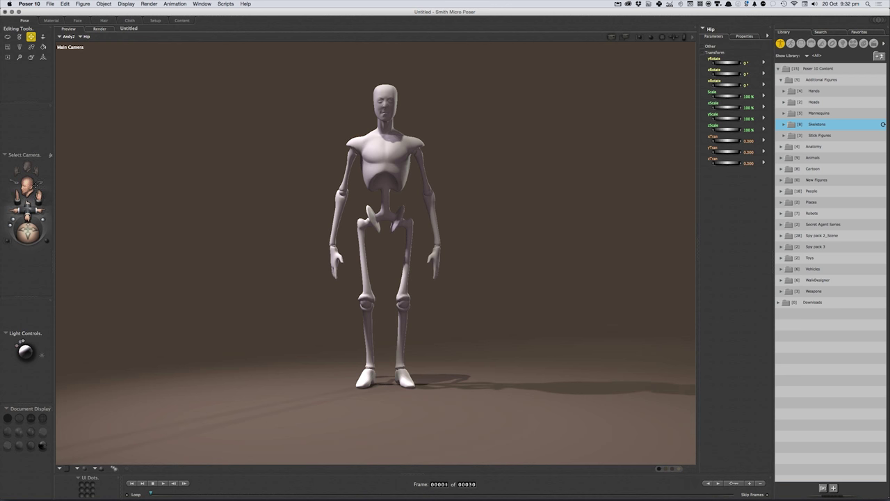
Step: Orbit, pan and zoom the camera to reframe the mannequin figure
key(r)
mouse_move(27, 233)
mouse_down()
mouse_move(41, 235)
mouse_move(27, 234)
mouse_up()
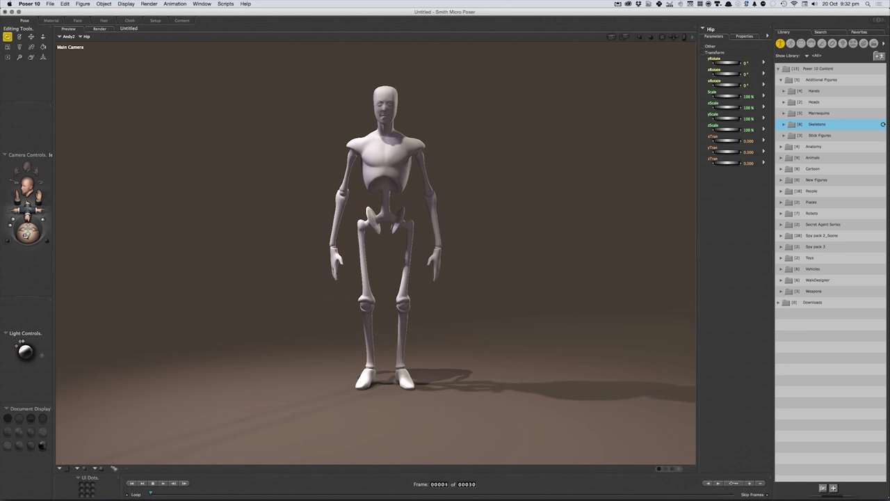
key(t)
mouse_move(38, 199)
mouse_down()
mouse_move(82, 200)
mouse_move(18, 208)
mouse_move(17, 188)
mouse_up()
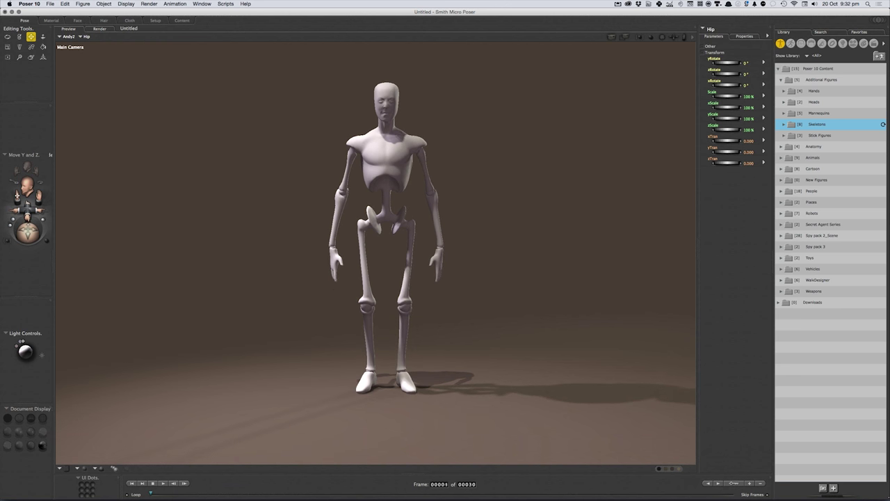
drag(93, 169, 70, 182)
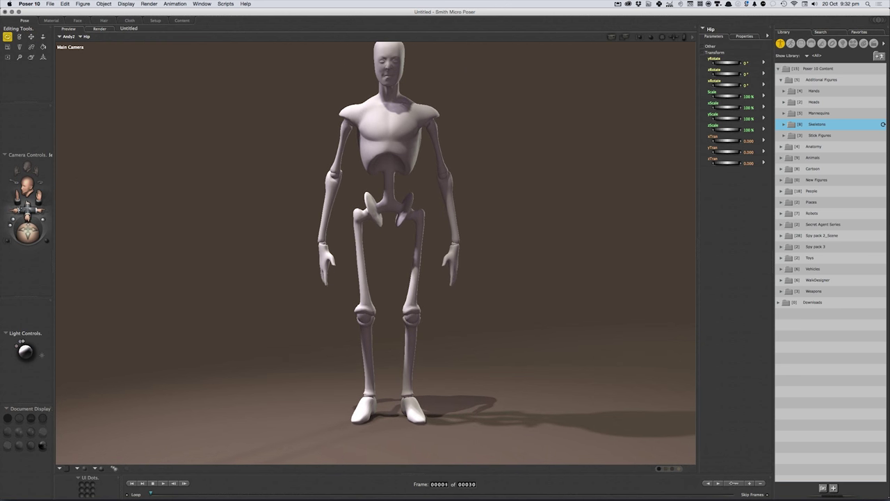
click(31, 36)
mouse_move(389, 208)
mouse_down()
mouse_move(399, 209)
mouse_move(389, 205)
mouse_up()
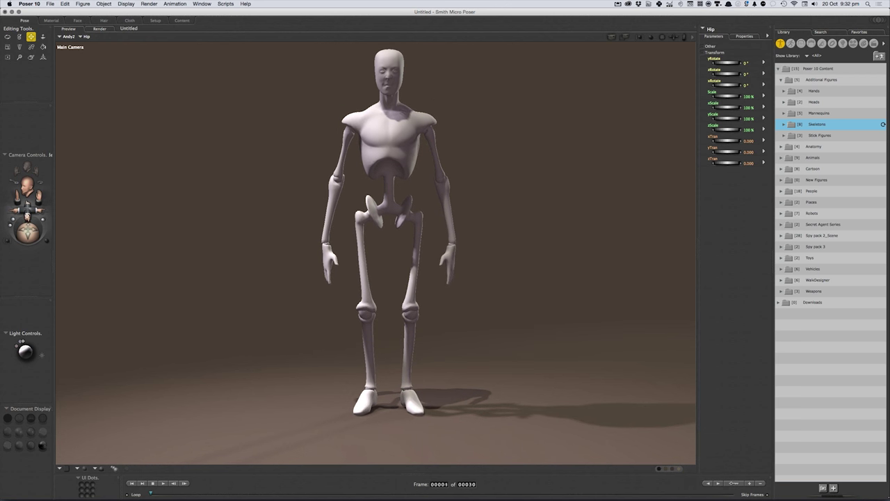
drag(39, 196, 40, 188)
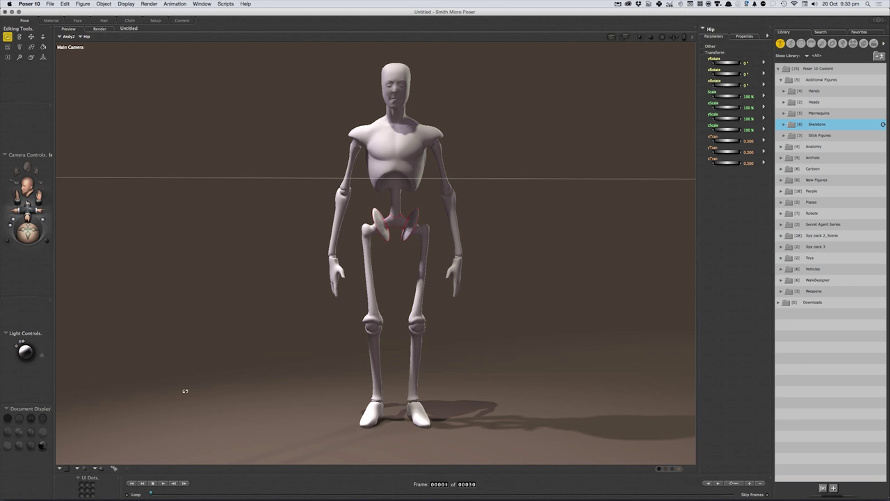
key(t)
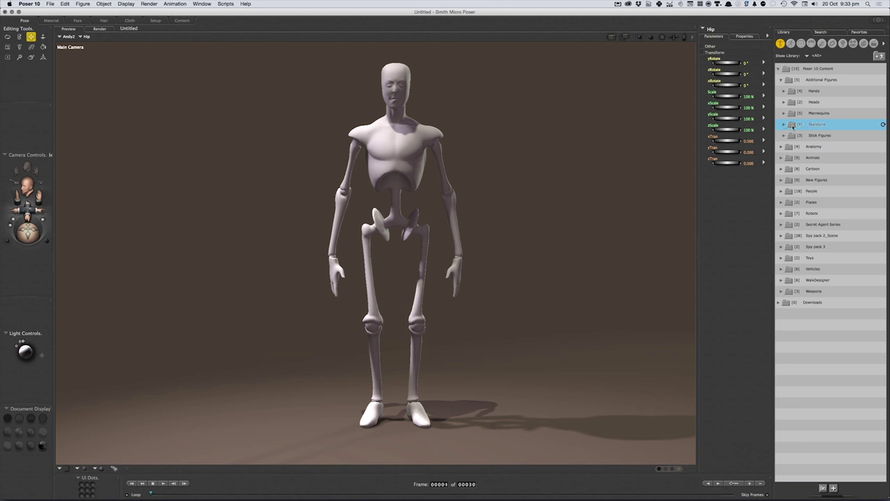
Step: Preview the Skeletons figures, cancel an accidental folder move, and pick Male_Skeleton as the replacement figure
click(784, 124)
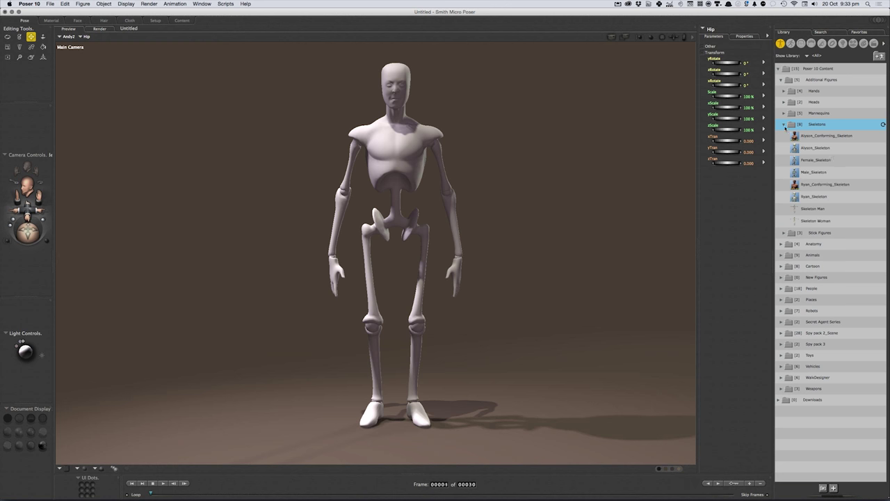
click(820, 149)
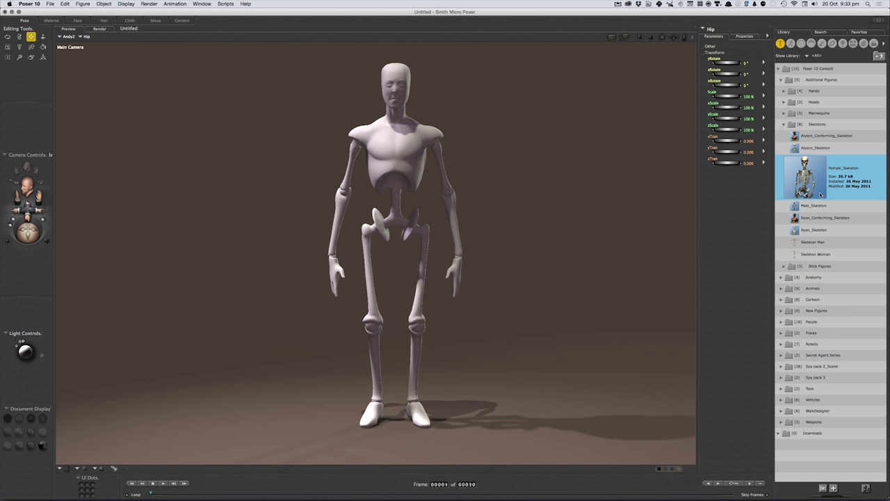
click(822, 207)
click(818, 254)
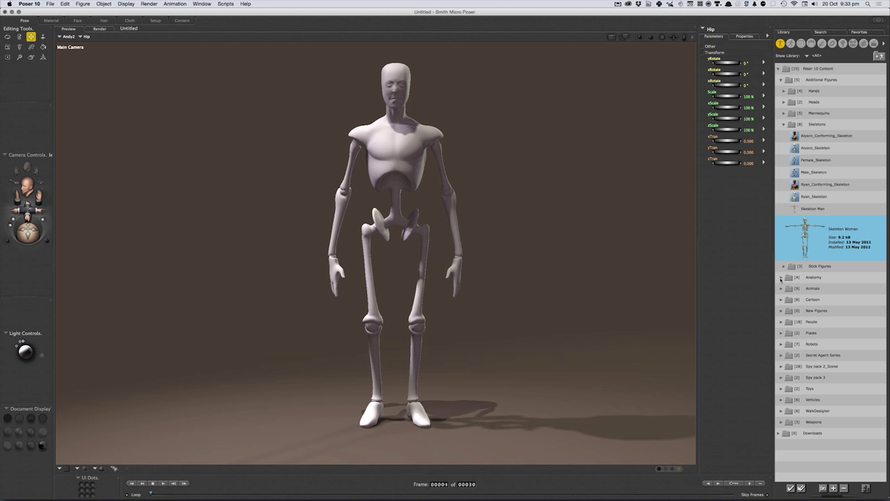
drag(813, 244, 780, 278)
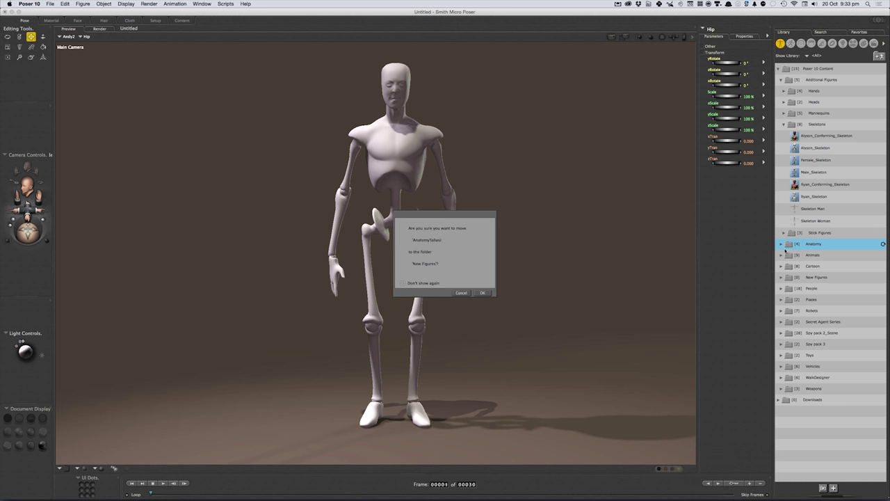
click(461, 293)
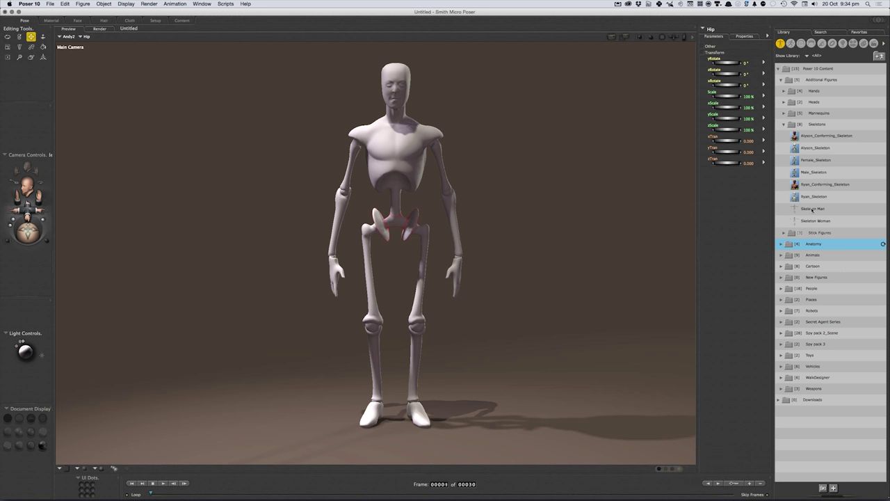
click(781, 244)
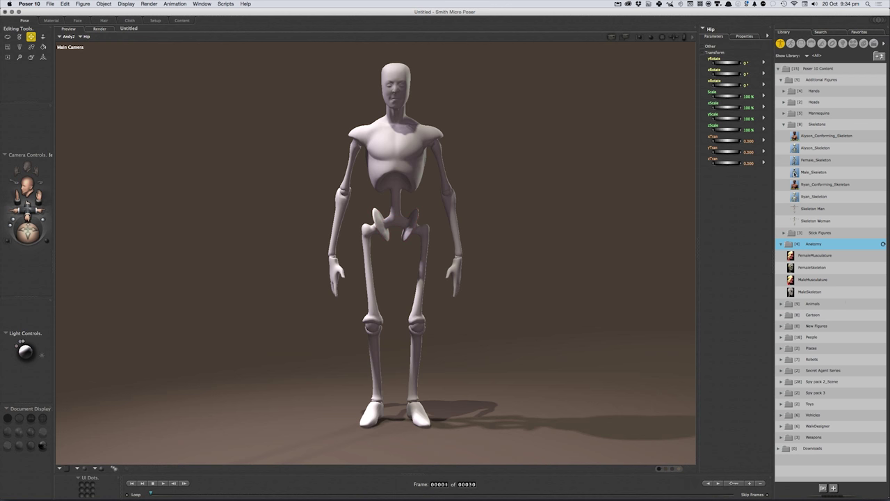
click(795, 173)
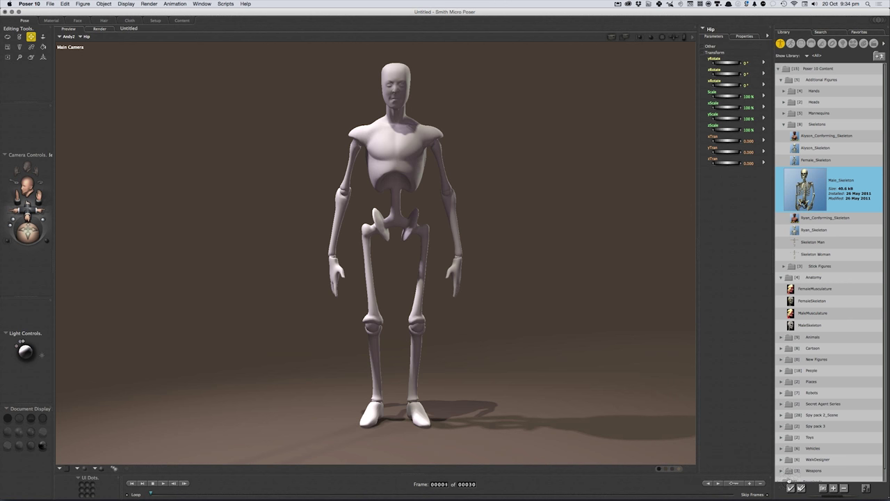
click(791, 489)
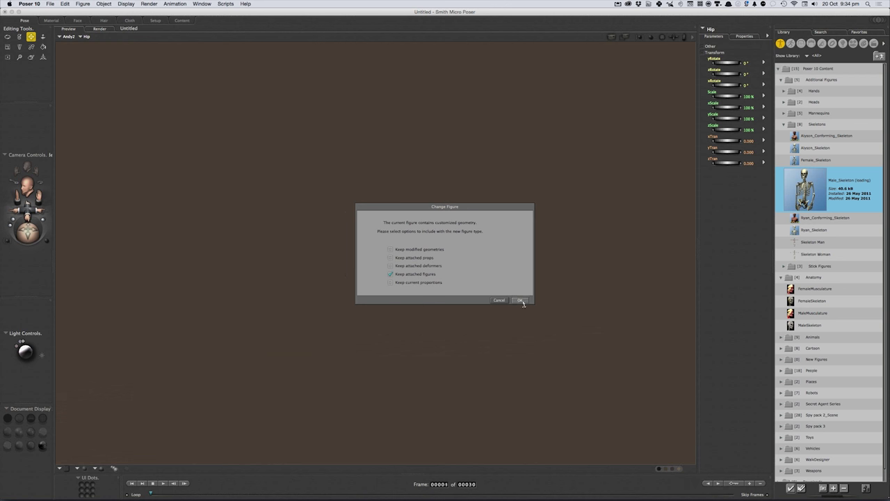
Step: Confirm the Male_Skeleton swap and rotate the skeleton's pose slightly
click(520, 300)
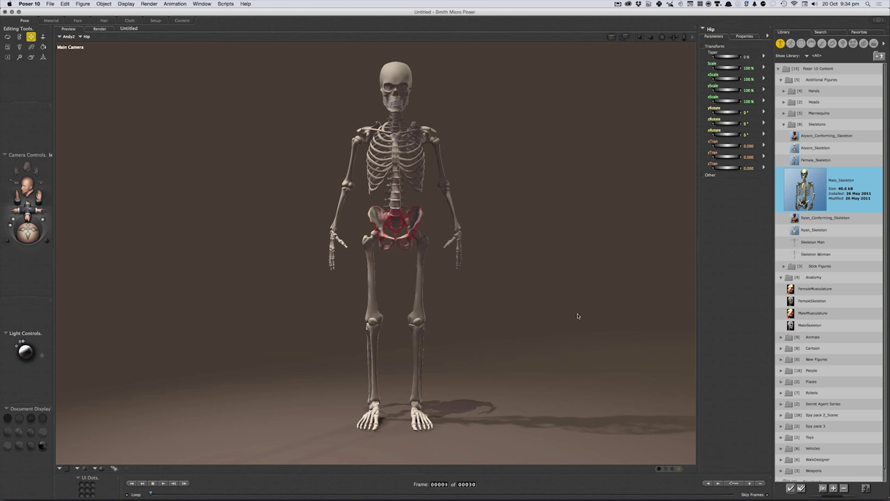
click(7, 36)
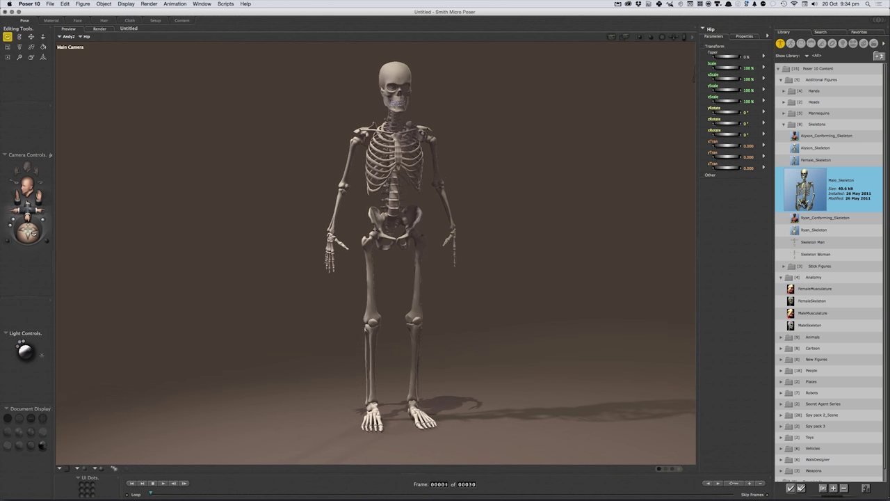
drag(591, 69, 598, 69)
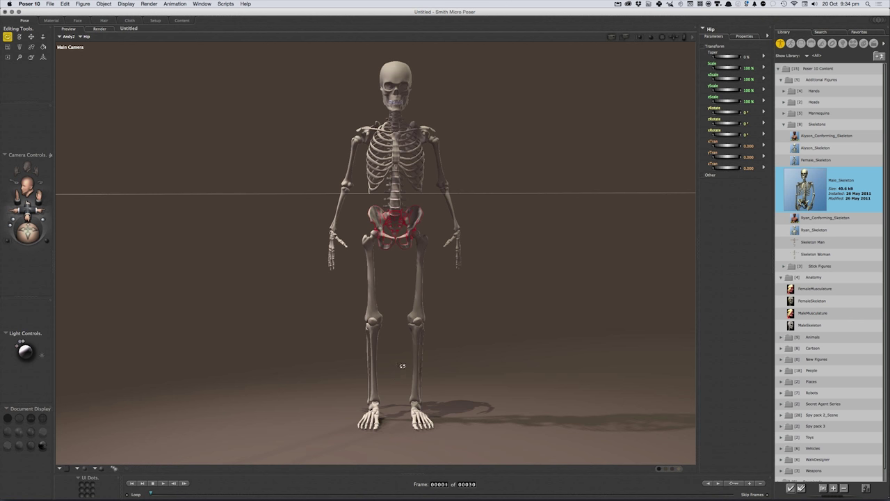
click(31, 37)
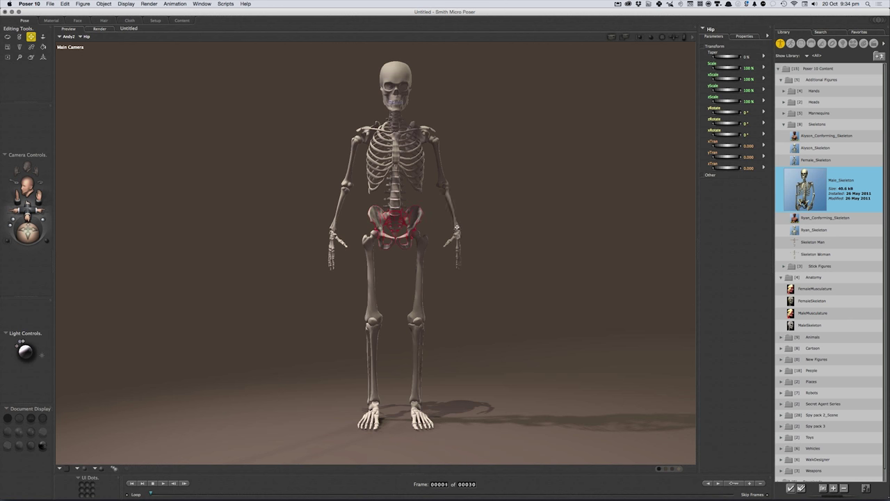
Step: Pull the left arm outward and bend the left leg and shin
mouse_move(462, 225)
mouse_down()
mouse_move(596, 193)
mouse_move(665, 140)
mouse_move(646, 143)
mouse_move(538, 248)
mouse_move(527, 272)
mouse_move(586, 258)
mouse_move(644, 206)
mouse_move(589, 280)
mouse_move(628, 240)
mouse_up()
click(647, 227)
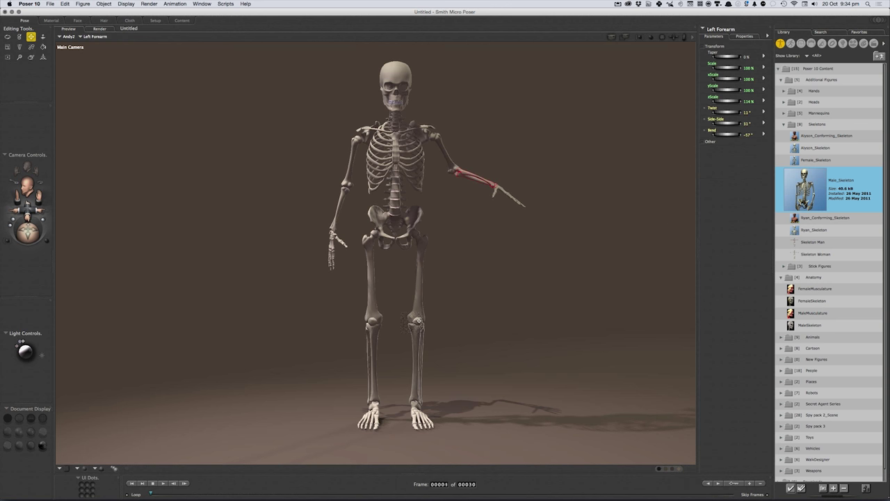
mouse_move(417, 321)
mouse_down()
mouse_move(503, 318)
mouse_move(304, 364)
mouse_move(256, 401)
mouse_up()
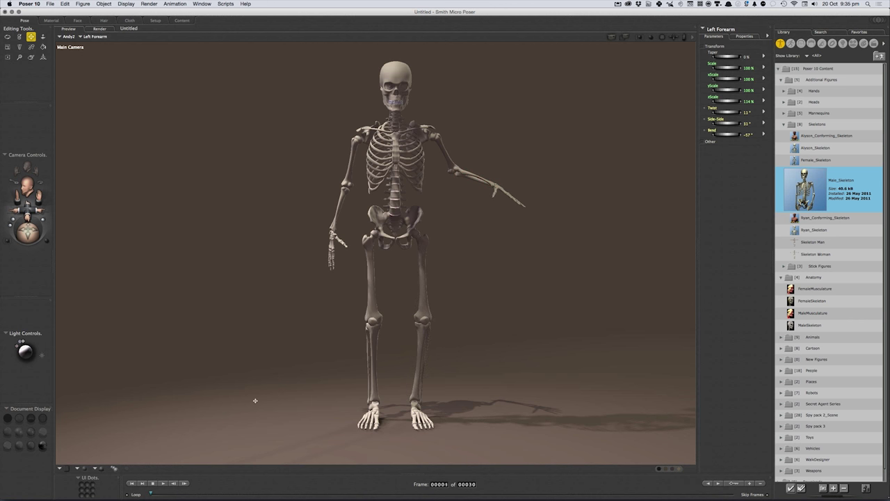
mouse_move(321, 375)
mouse_down()
mouse_move(445, 334)
mouse_move(478, 333)
mouse_up()
mouse_move(394, 346)
mouse_down()
mouse_move(274, 386)
mouse_move(283, 386)
mouse_up()
Step: Check the inverse kinematics setting and pull the left leg into a wider stance
click(84, 4)
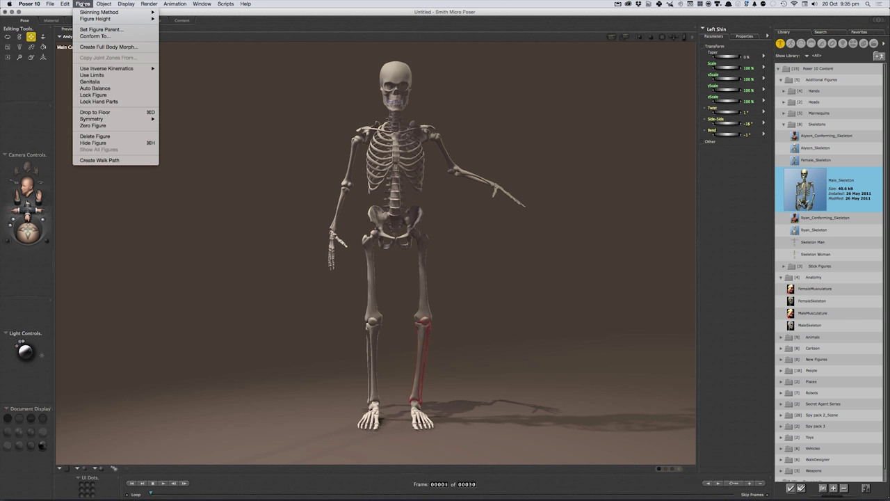
mouse_move(106, 68)
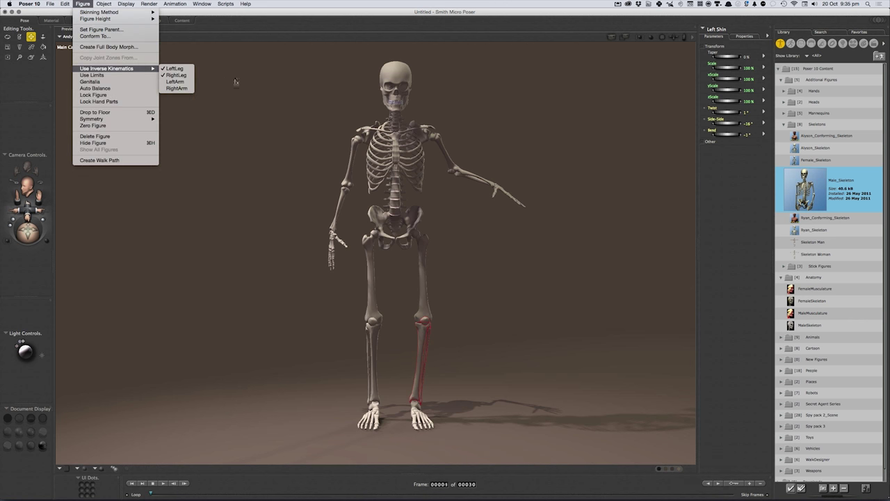
click(245, 71)
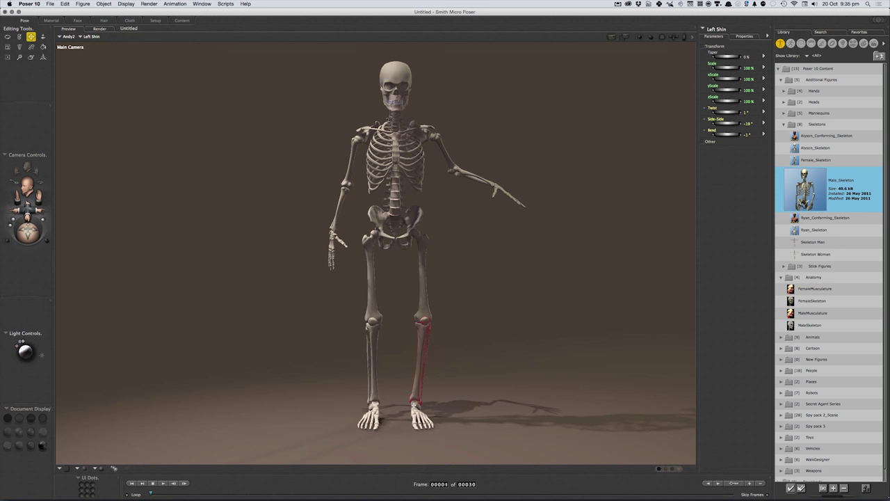
drag(413, 404, 414, 406)
mouse_move(415, 403)
mouse_down()
mouse_move(480, 401)
mouse_move(469, 382)
mouse_move(450, 402)
mouse_up()
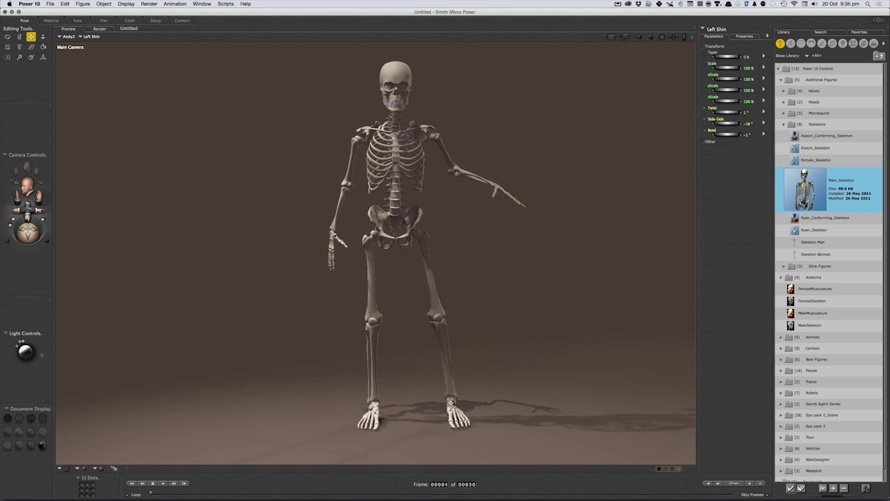
Step: Lower the hips into a slight crouch and rotate the left forearm up into a wave
click(453, 407)
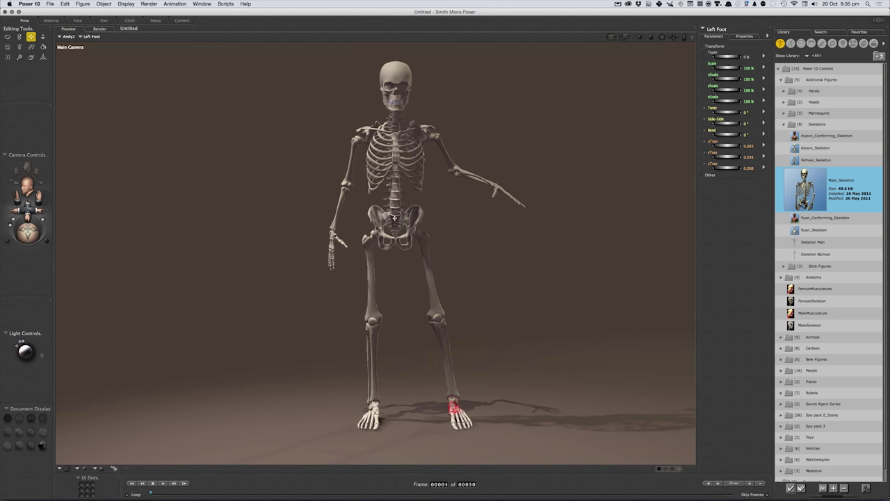
mouse_move(393, 224)
mouse_down()
mouse_move(467, 238)
mouse_move(414, 234)
mouse_move(396, 209)
mouse_move(386, 236)
mouse_move(354, 237)
mouse_move(403, 227)
mouse_up()
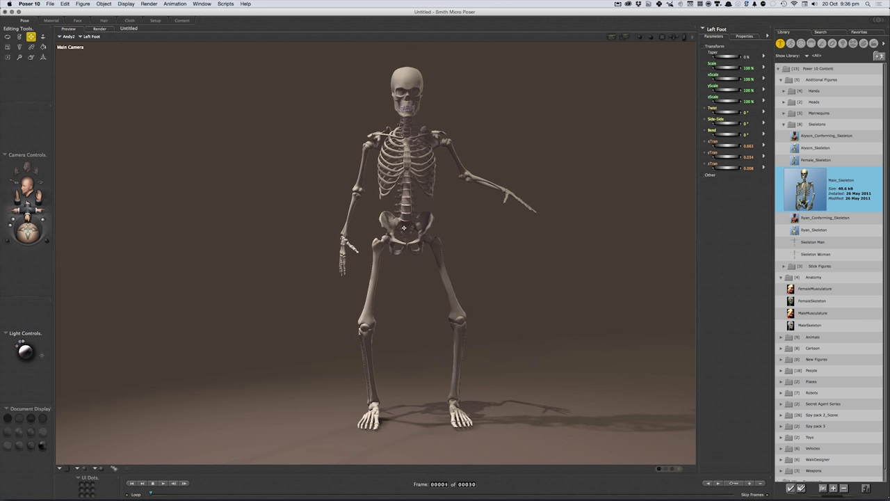
click(403, 227)
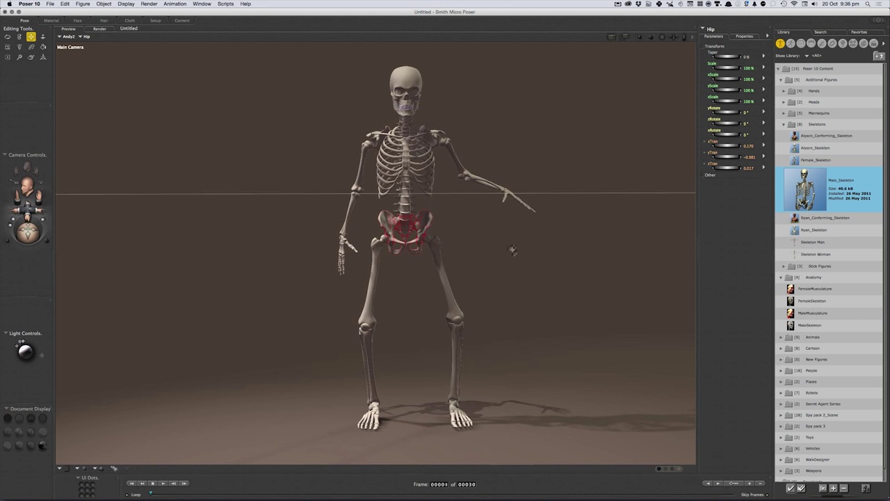
drag(403, 226, 405, 221)
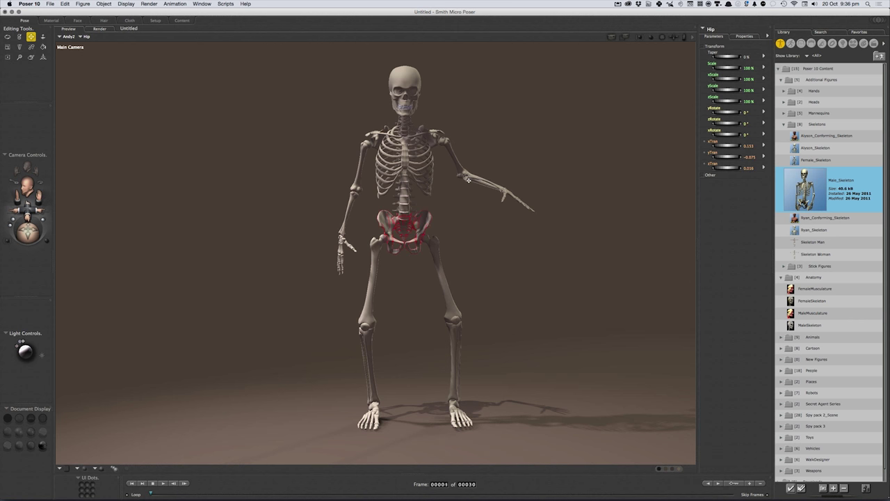
key(r)
mouse_move(482, 174)
mouse_down()
mouse_move(484, 113)
mouse_move(475, 99)
mouse_move(472, 171)
mouse_move(435, 168)
mouse_move(445, 162)
mouse_up()
click(450, 161)
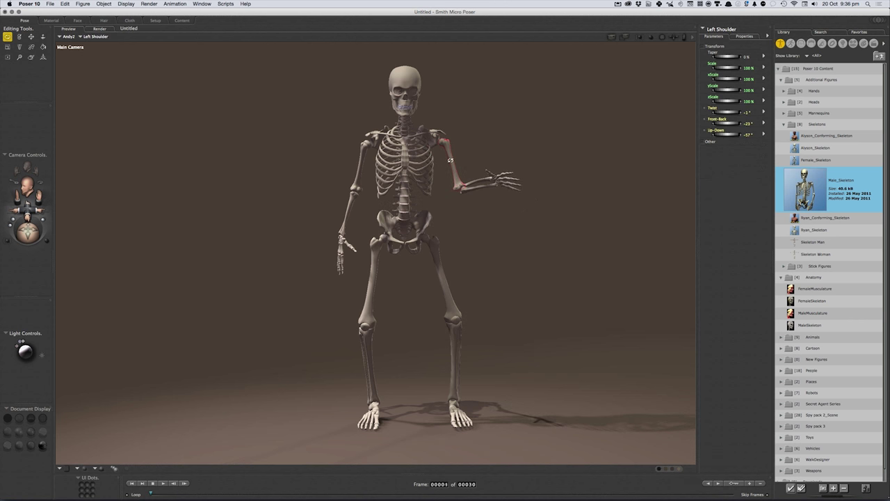
Step: Twist the left arm outward and raise its forearm into a waving pose
key(w)
mouse_move(453, 162)
mouse_down()
mouse_move(432, 168)
mouse_move(457, 165)
mouse_move(449, 166)
mouse_move(452, 176)
mouse_up()
key(r)
mouse_move(453, 176)
mouse_down()
mouse_move(486, 138)
mouse_move(466, 180)
mouse_up()
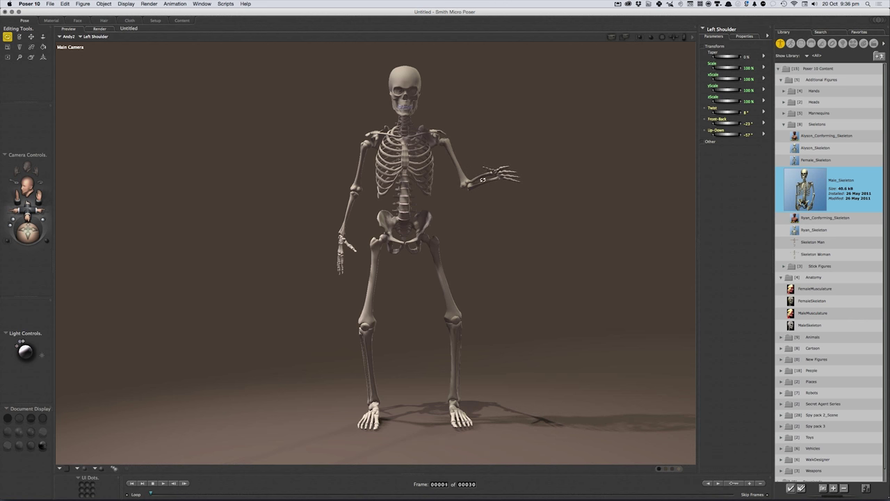
Step: Tilt and twist the skull sideways, then select the jaw for moving
mouse_move(403, 76)
mouse_down()
mouse_move(445, 63)
mouse_move(395, 87)
mouse_move(405, 52)
mouse_up()
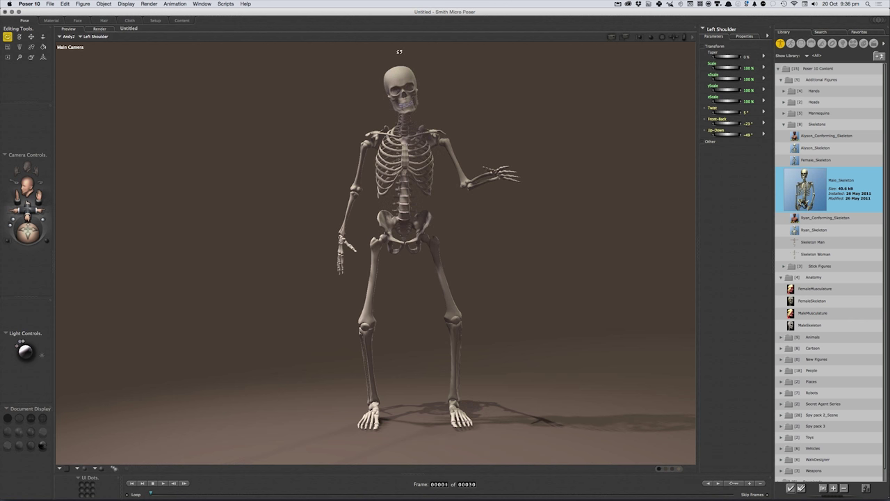
key(w)
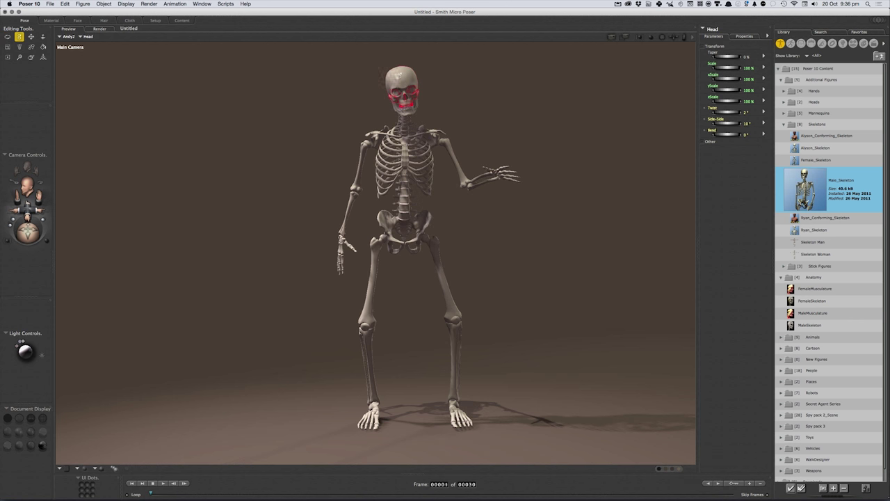
drag(399, 76, 410, 136)
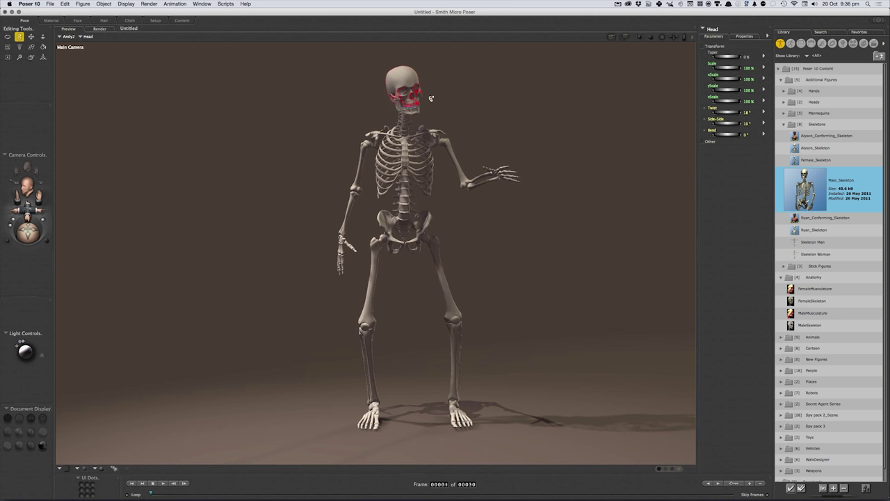
key(r)
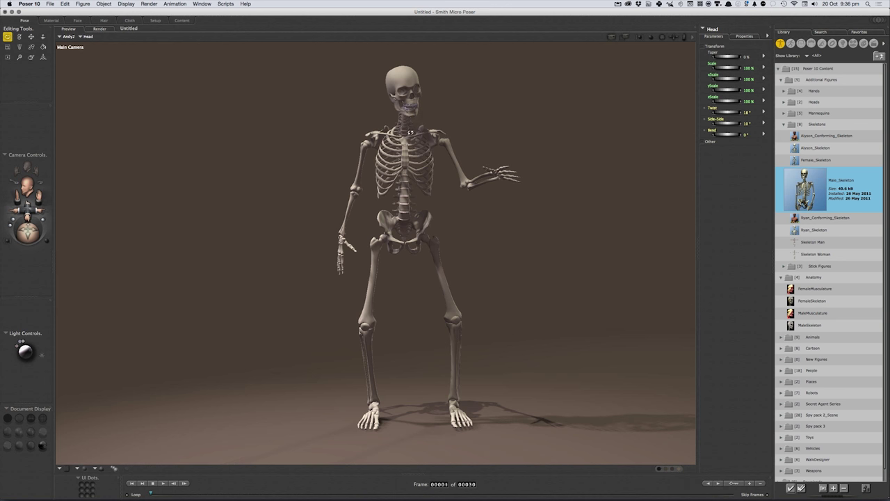
click(411, 112)
key(t)
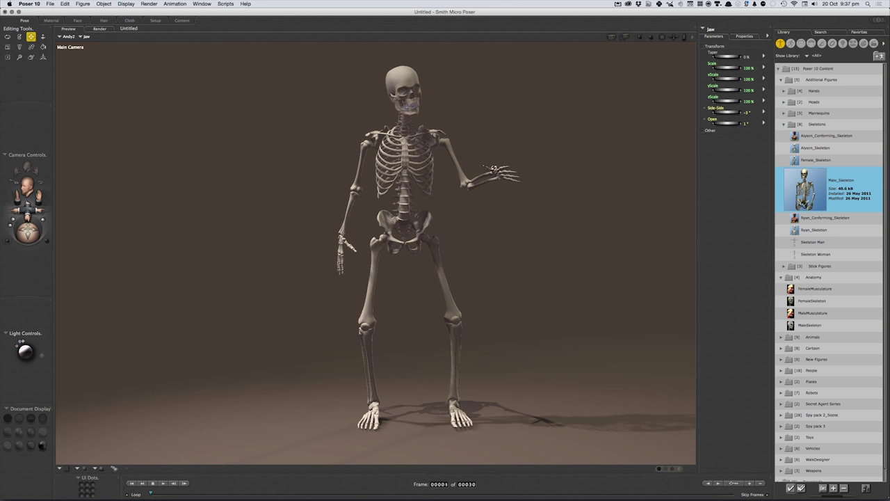
Step: Bend the raised hand's thumb, then select the hand and its index finger
click(500, 178)
drag(500, 180, 524, 123)
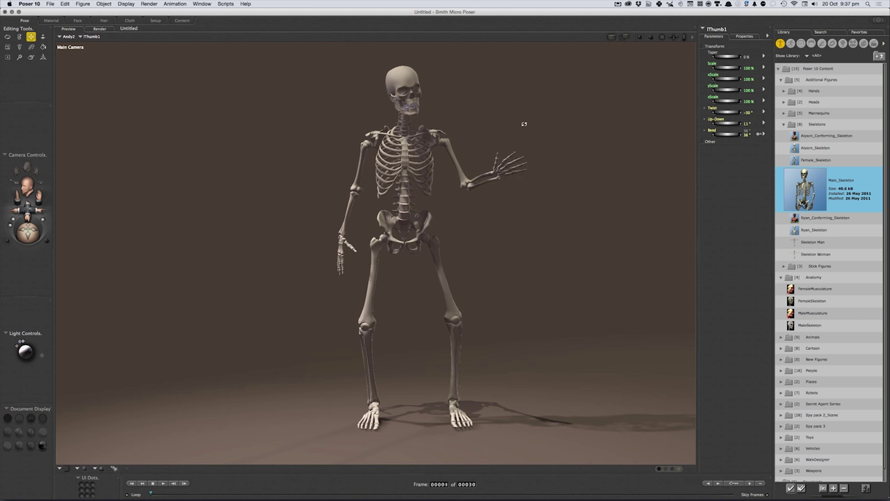
click(507, 164)
click(501, 163)
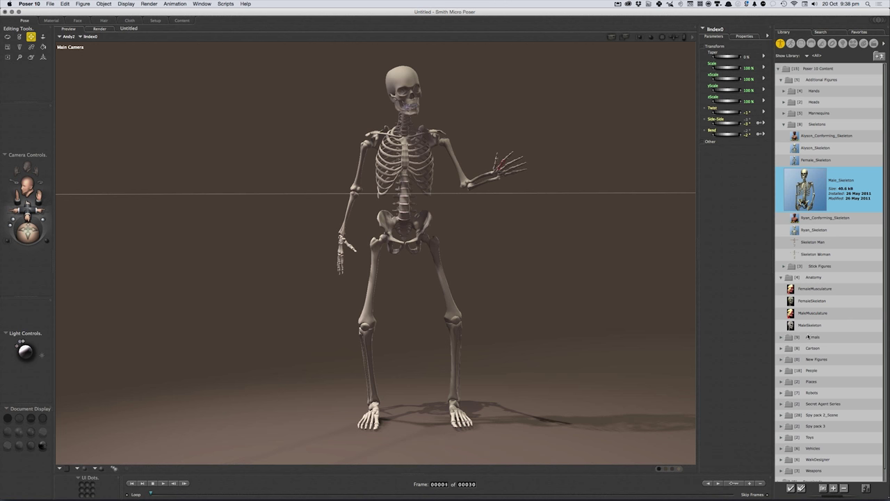
Step: Swap in the anatomical MaleSkeleton figure, then check the head, thumb and MaleMusculature figure
click(810, 325)
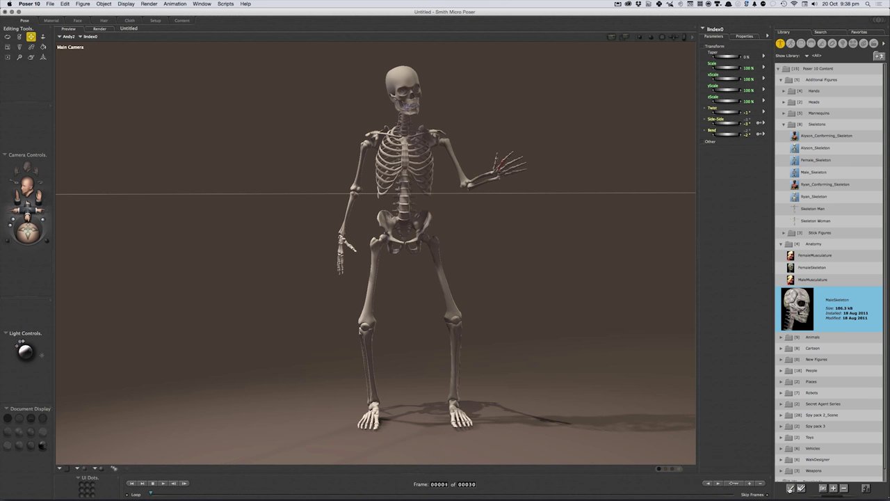
click(792, 488)
click(522, 300)
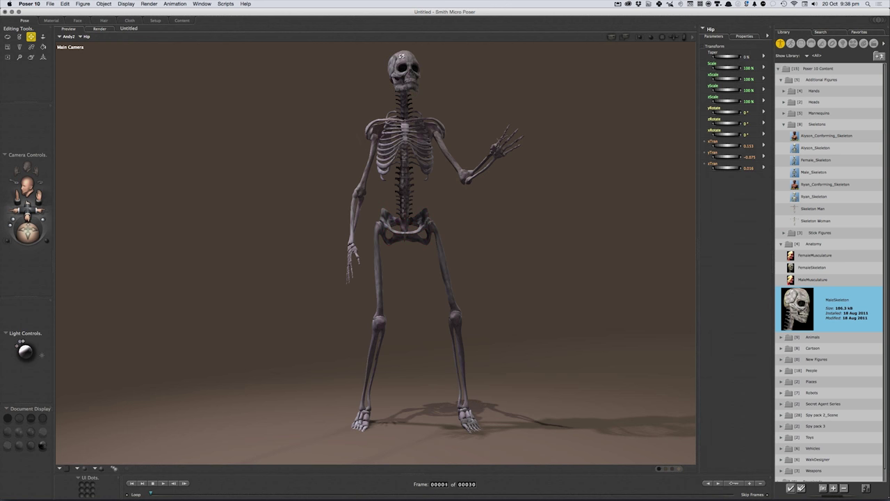
click(401, 62)
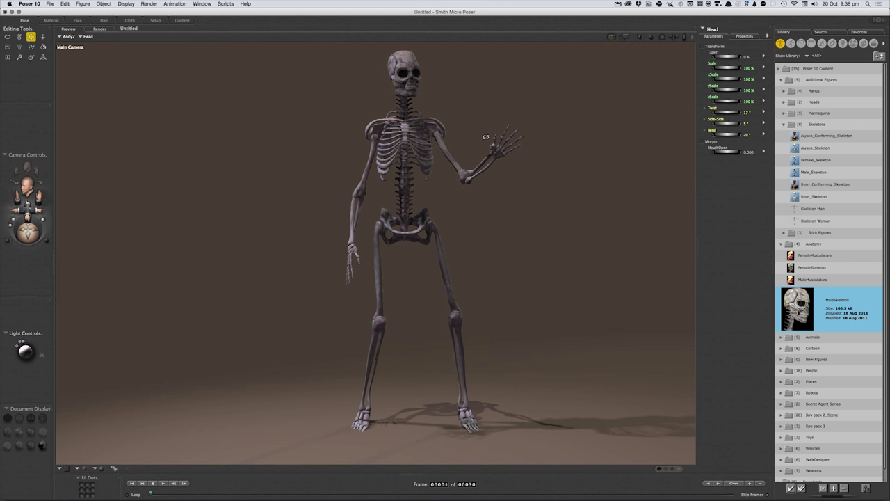
click(495, 167)
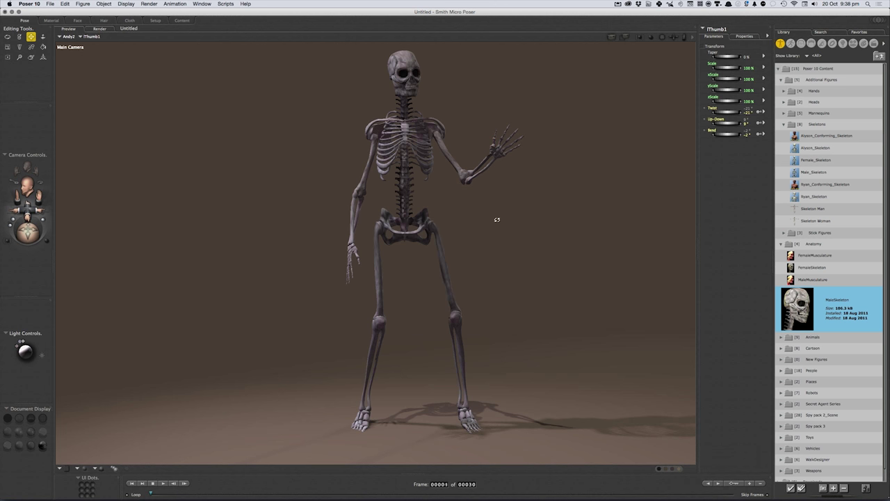
click(811, 279)
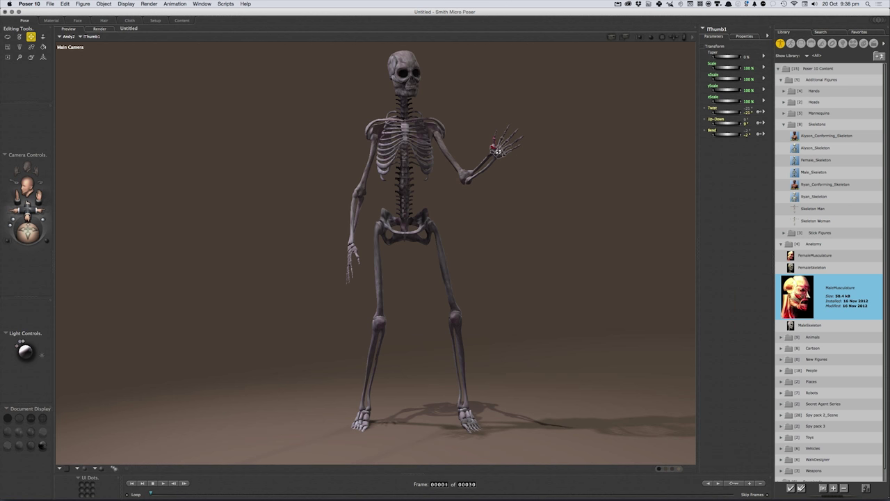
click(498, 151)
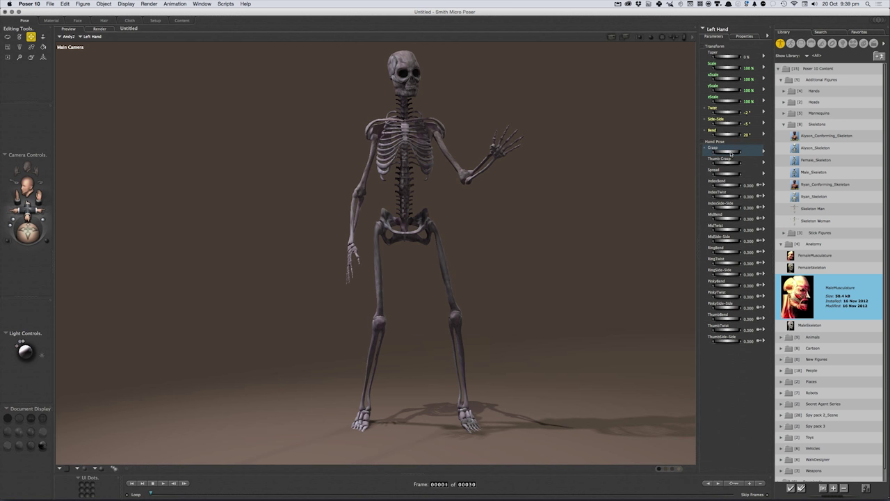
Step: Curl both hands into a grasp with folded thumbs and bend the right thumb further
drag(738, 152, 762, 153)
drag(500, 160, 502, 156)
click(354, 237)
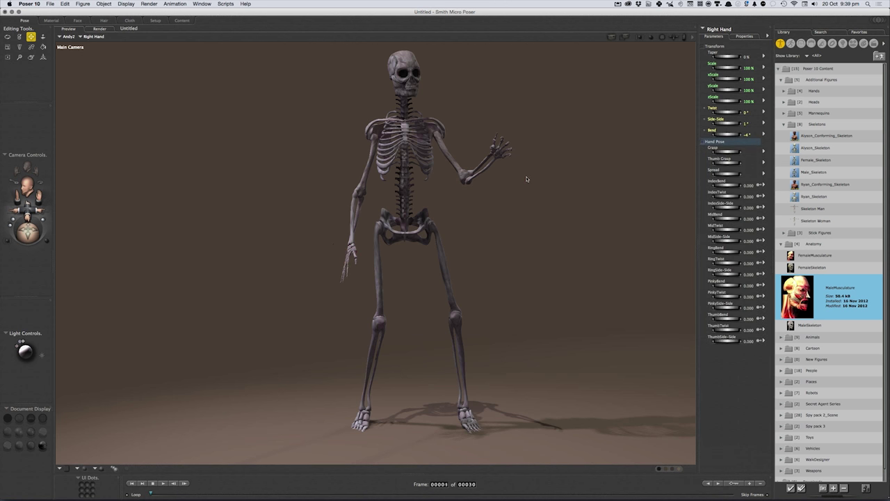
drag(720, 152, 747, 154)
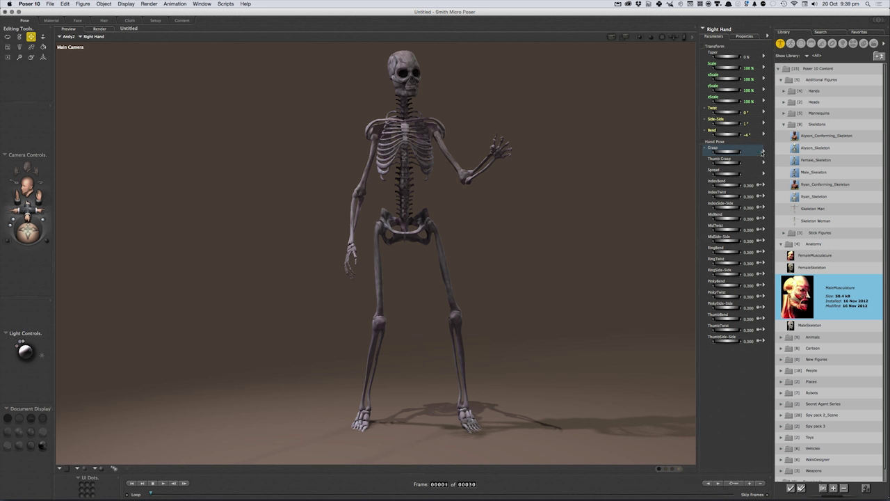
drag(727, 164, 739, 164)
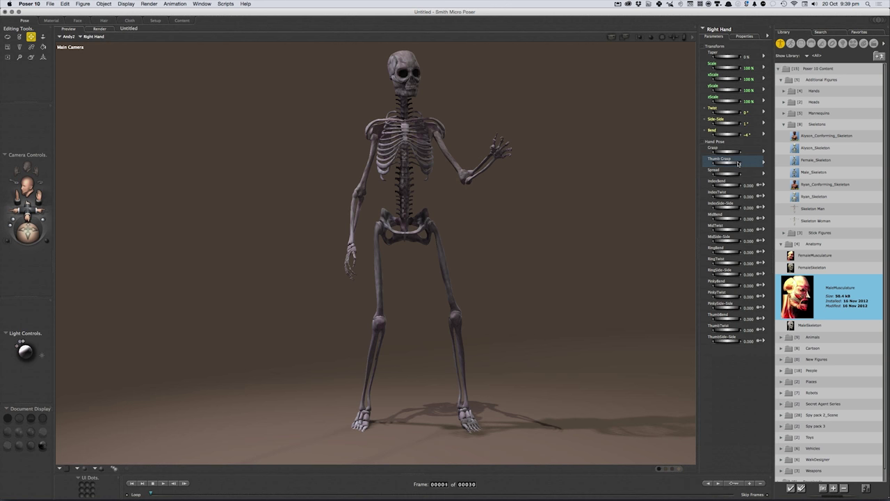
click(491, 151)
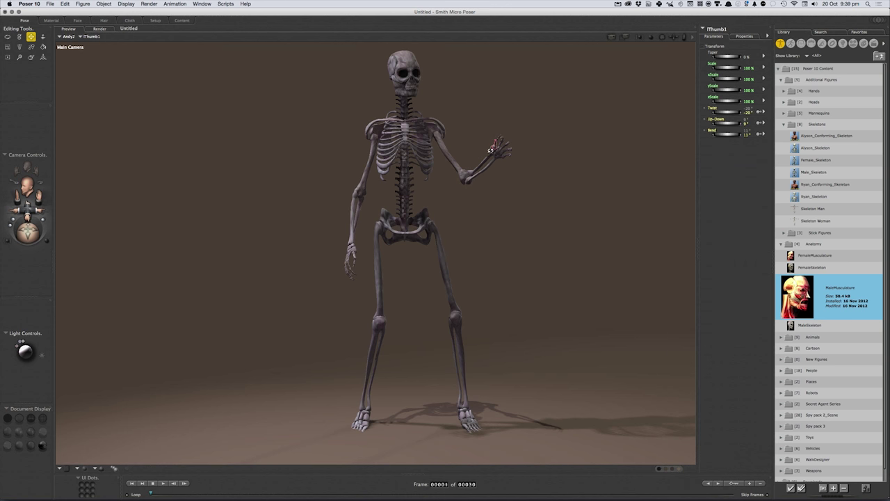
drag(489, 153, 439, 208)
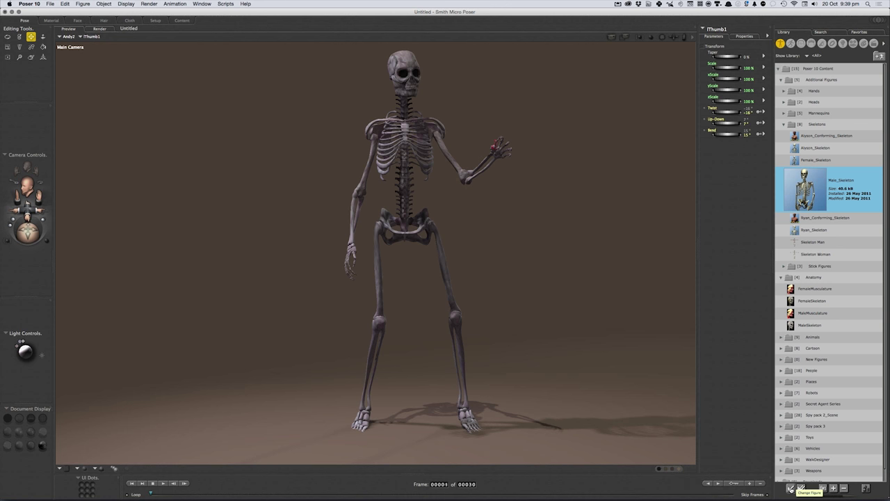
Step: Change the figure back to Male_Skeleton, keeping the gripping pose, and switch away from Poser
click(791, 487)
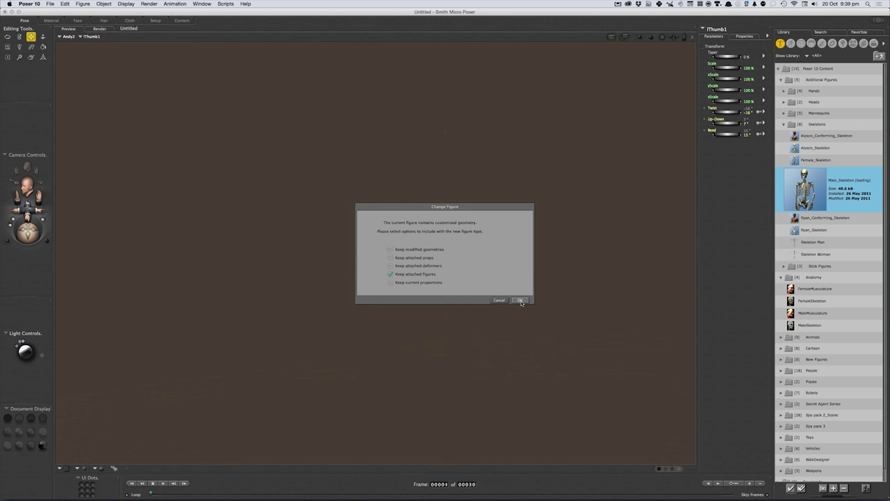
click(520, 300)
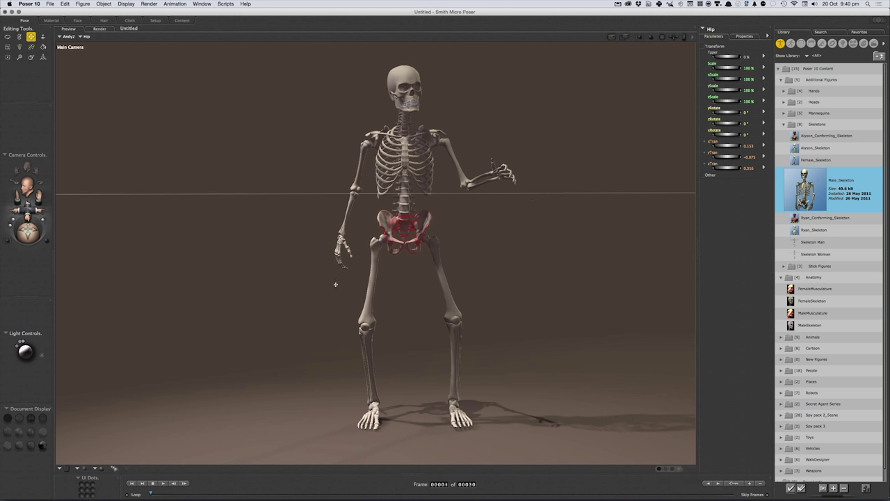
key(super+Tab)
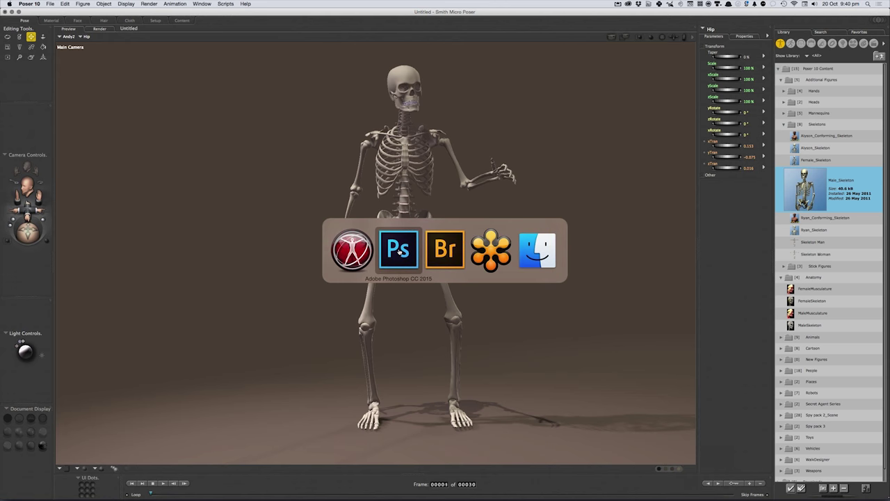
Step: Bring Photoshop forward and confirm the composite measures 5579 × 4000 px
click(399, 250)
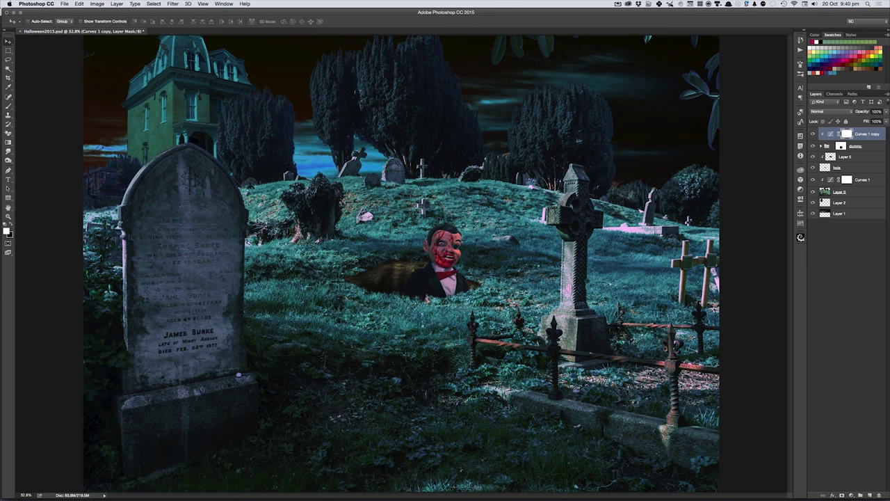
key(ctrl+alt+i)
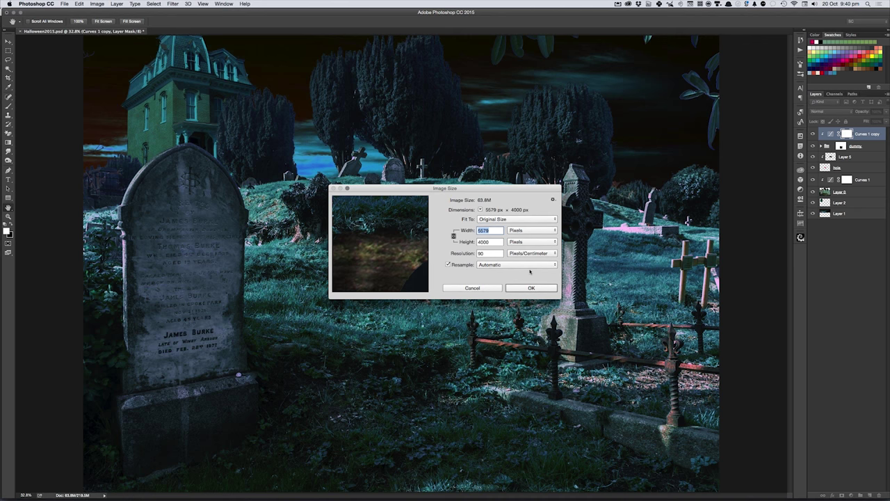
click(461, 287)
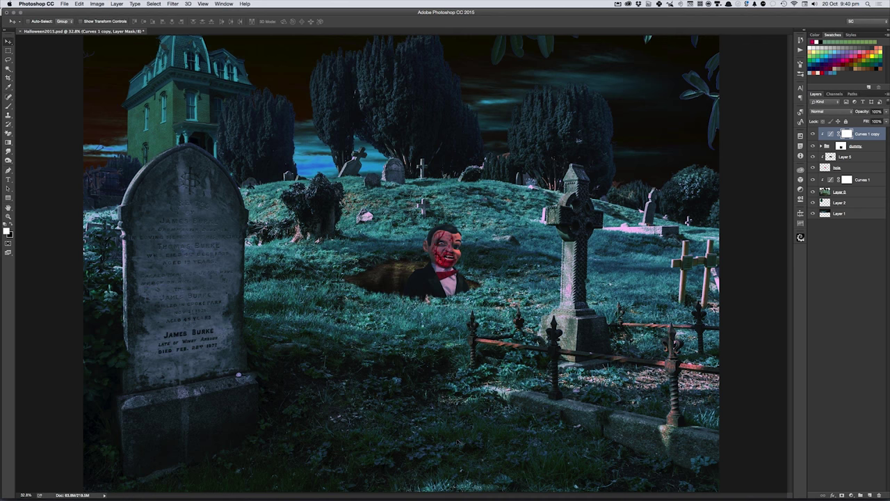
key(super+alt+shift+s)
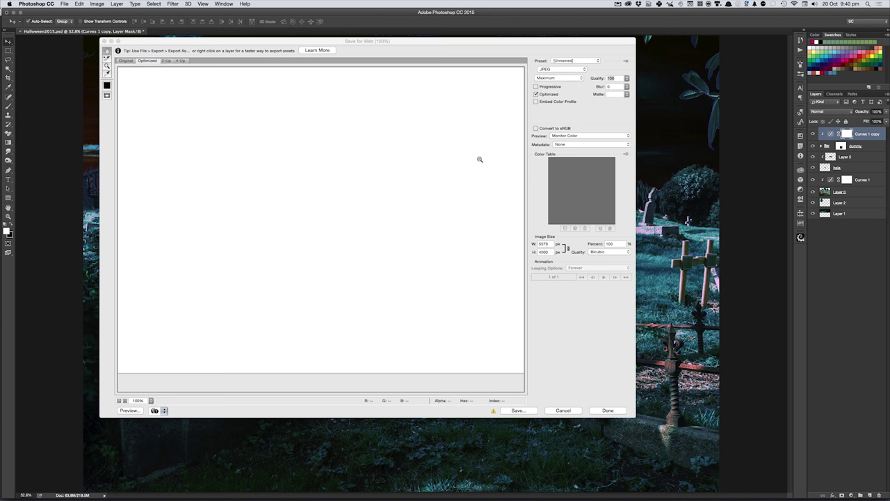
Step: Export a quality-100 JPEG 4000 px wide named 'background pic', then return to Poser
text(4000)
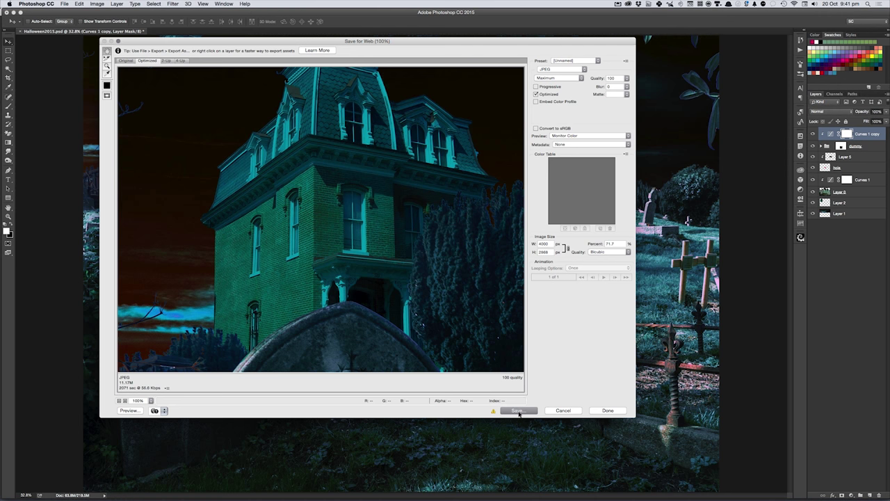
click(518, 412)
text(background pic.jpg)
key(Return)
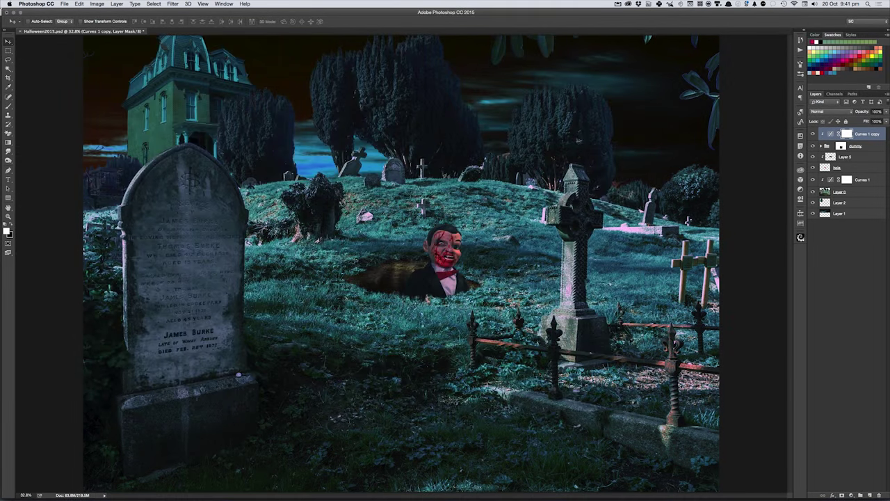
key(super+Tab)
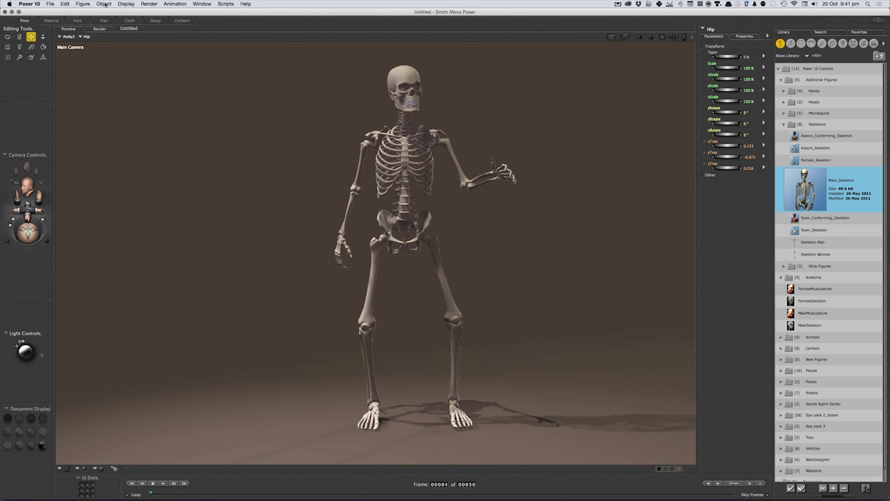
Step: Import background-pic.jpg as the scene's background picture and answer the window-ratio prompt
click(129, 3)
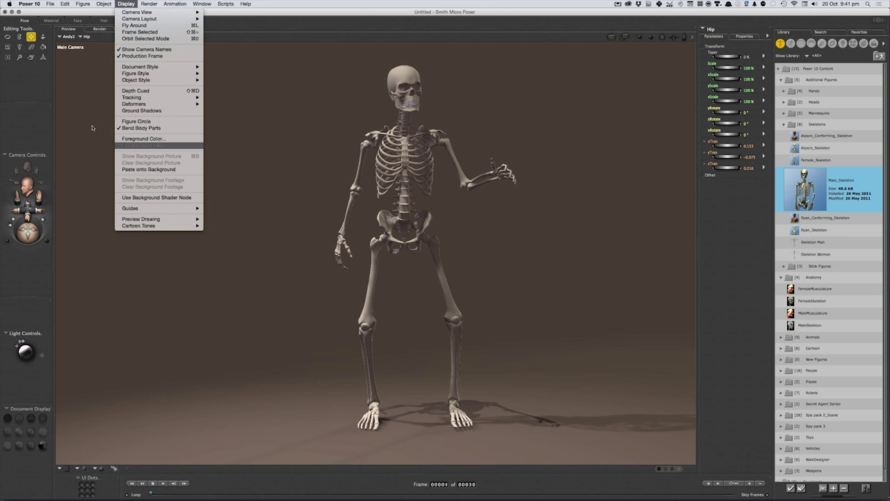
mouse_move(59, 67)
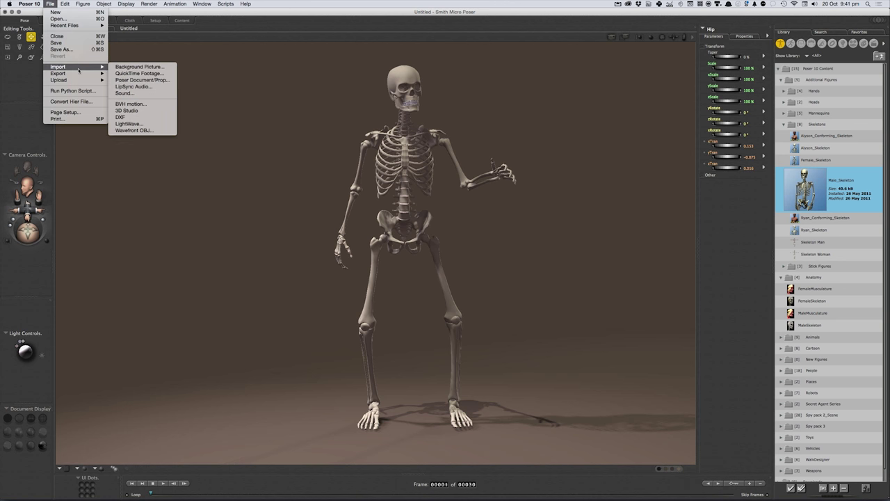
click(162, 68)
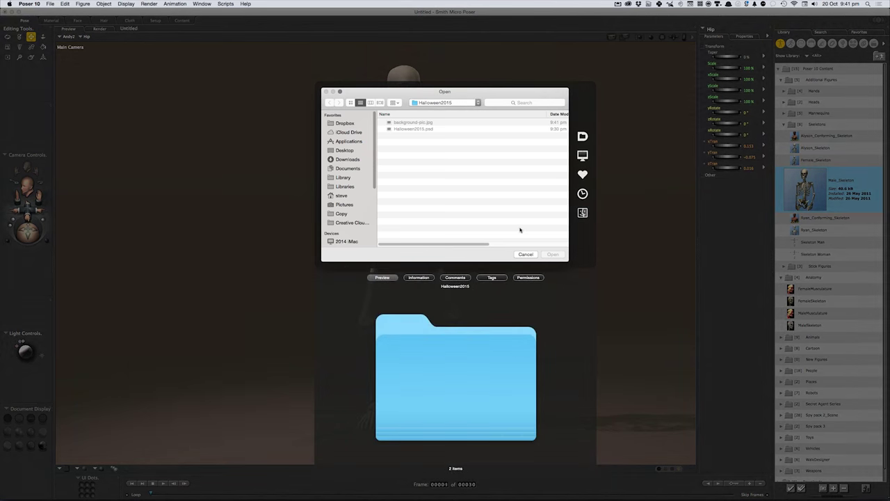
key(Escape)
click(50, 3)
mouse_move(58, 67)
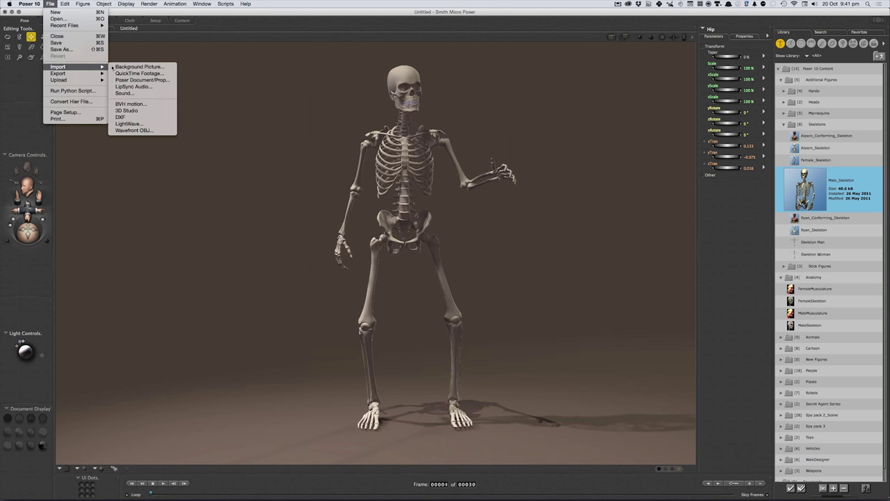
click(139, 66)
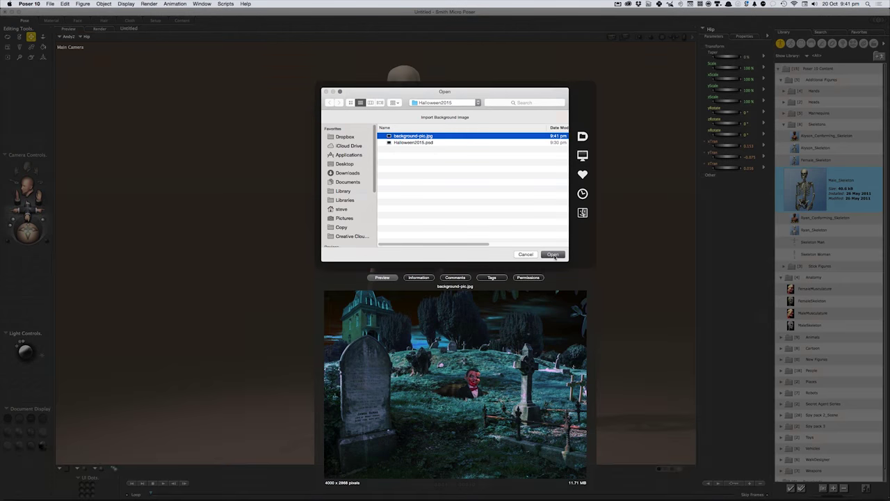
click(553, 255)
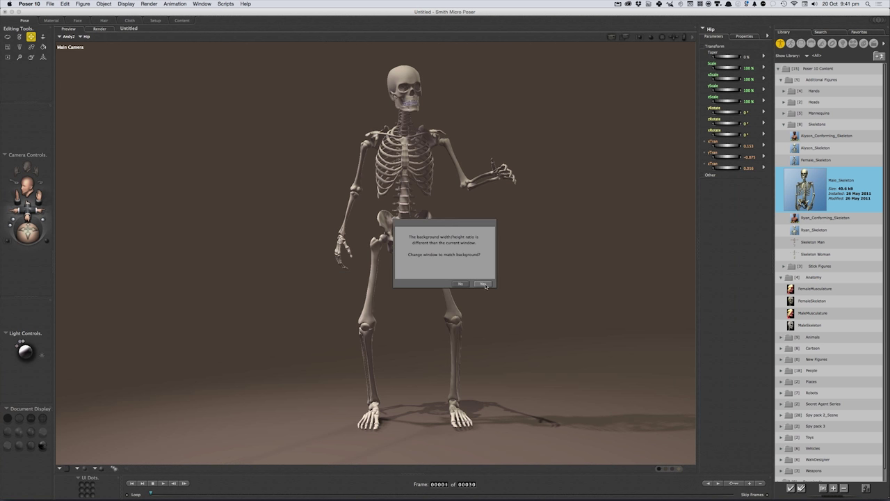
click(485, 284)
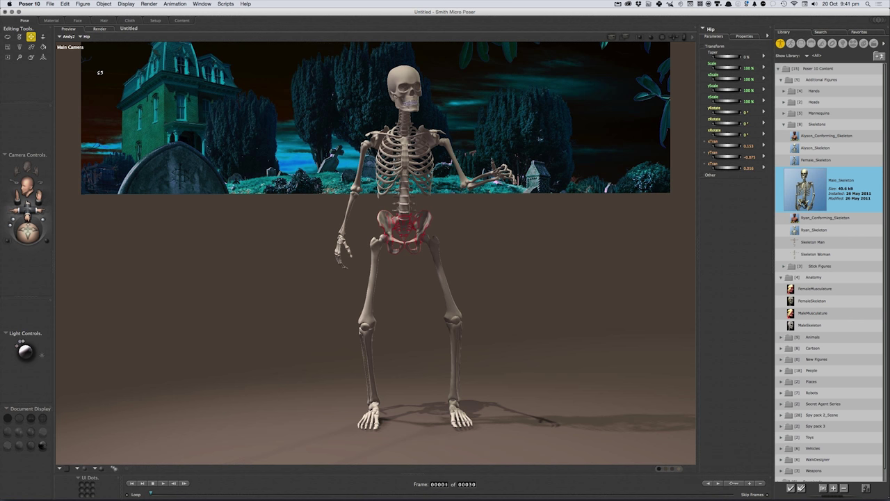
Step: Uncheck the Ground Plane guide under Display > Guides
click(127, 4)
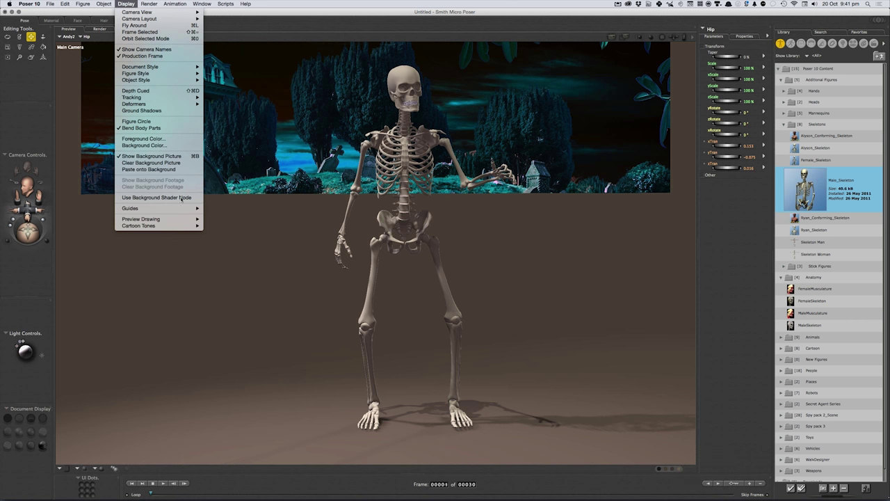
mouse_move(158, 208)
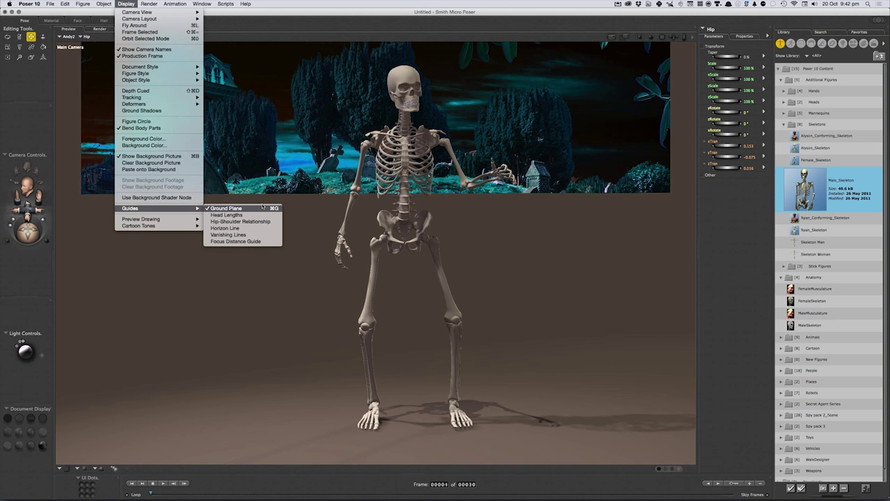
click(263, 208)
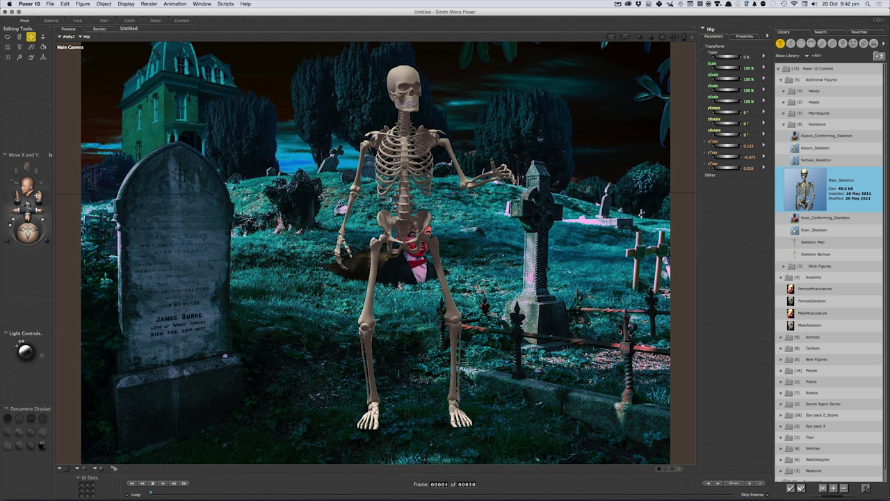
Step: Pan the camera so the skeleton stands beside the gravestone, then swing its nearest leg outward
drag(36, 195, 39, 195)
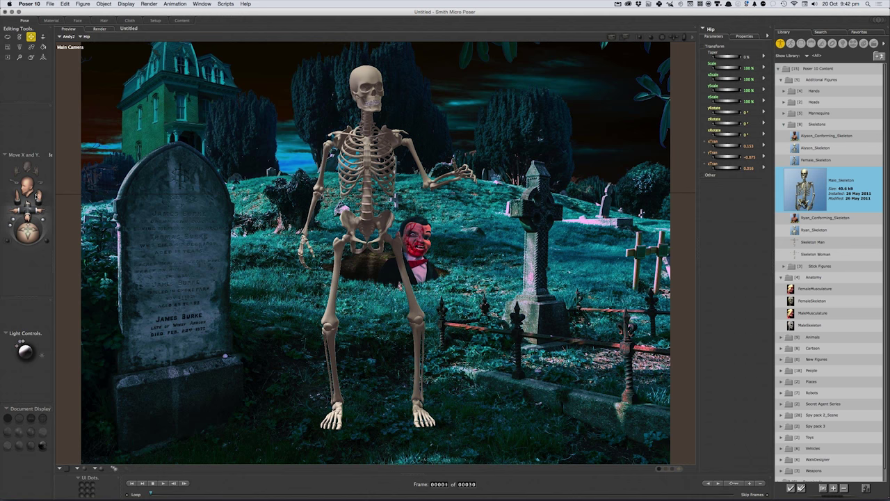
drag(39, 195, 38, 196)
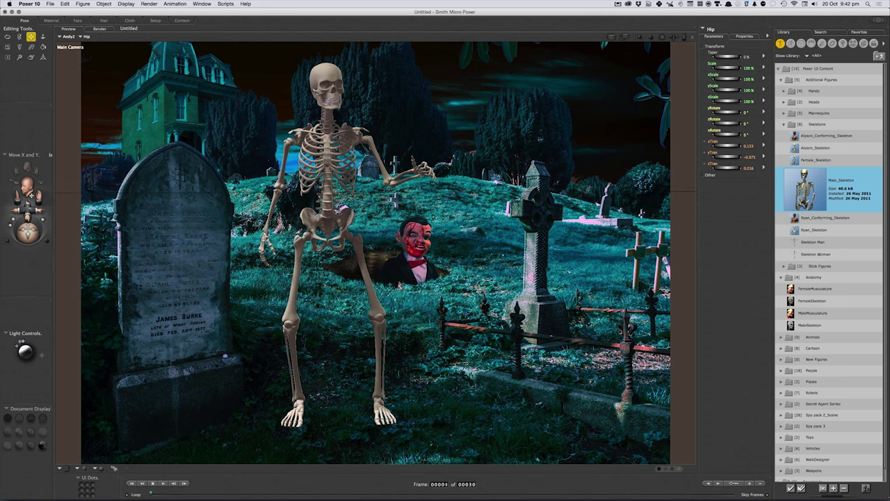
drag(36, 195, 31, 197)
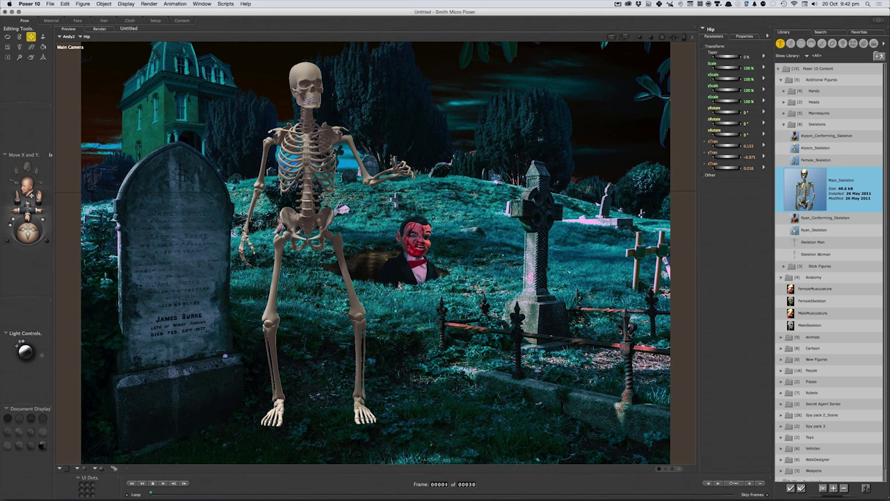
key(r)
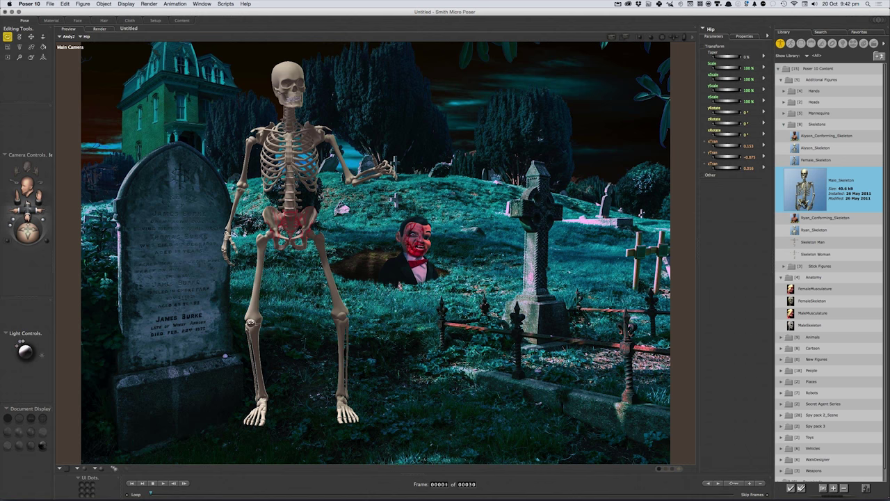
drag(239, 324, 247, 345)
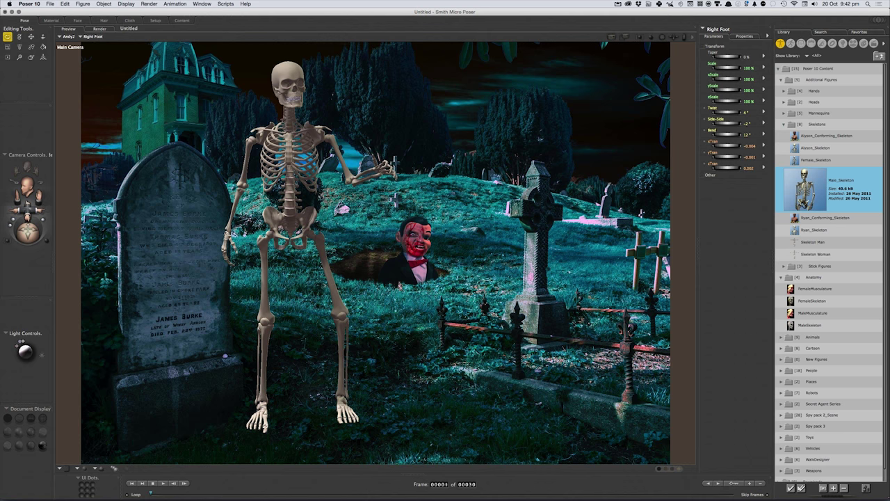
Step: Pull a toe of the left foot to bend the left leg into a forward step
click(261, 421)
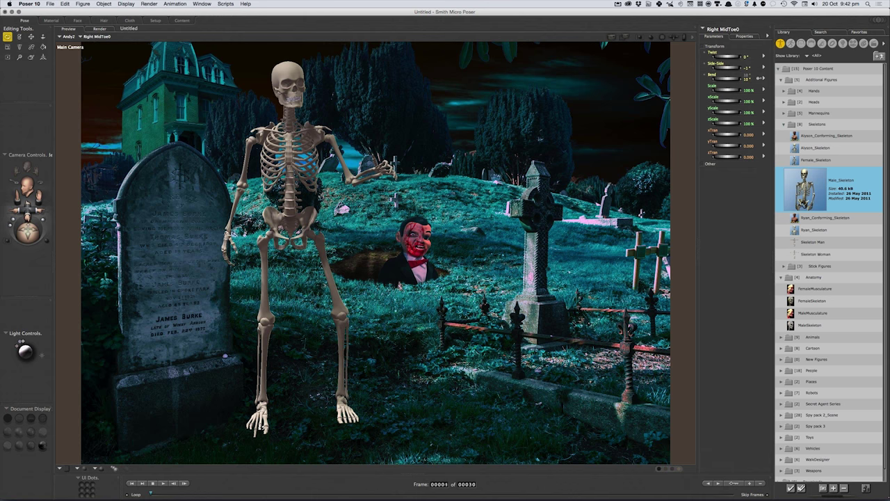
click(262, 416)
key(t)
drag(343, 411, 345, 398)
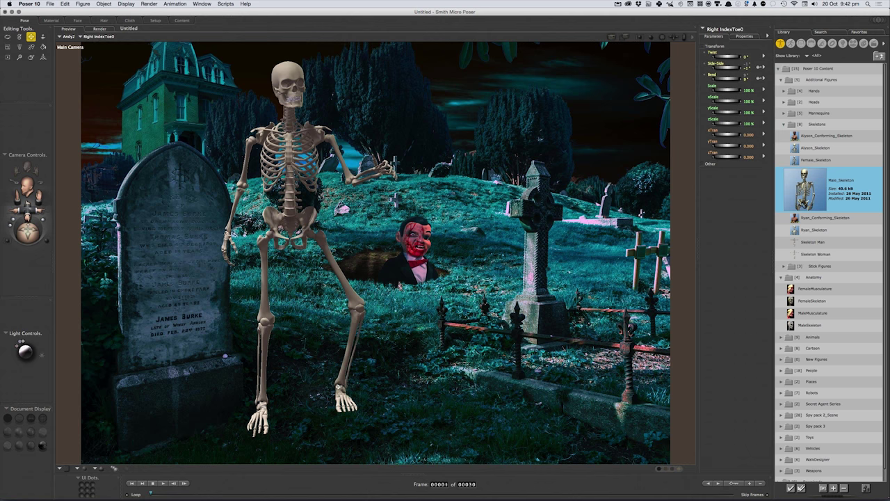
Step: Angle the left foot to 28° twist, -20° side-side, 18° bend, then raise the left hand
click(344, 402)
key(r)
drag(344, 403, 352, 398)
key(w)
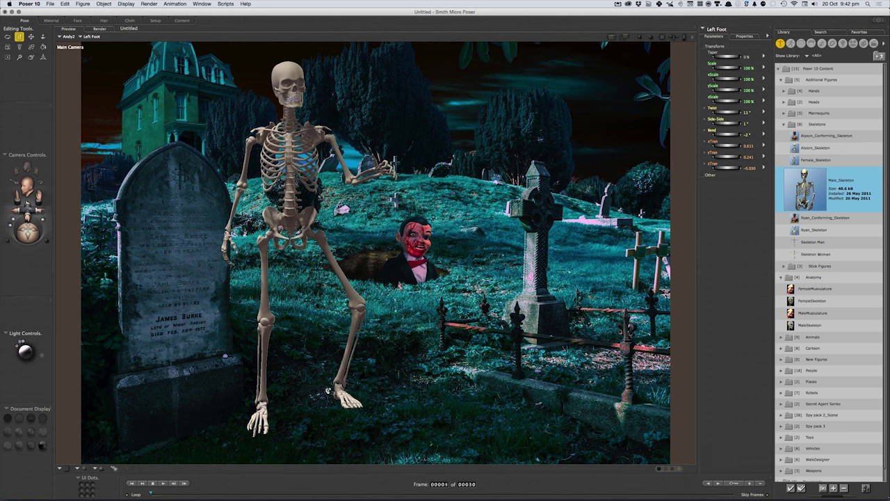
key(r)
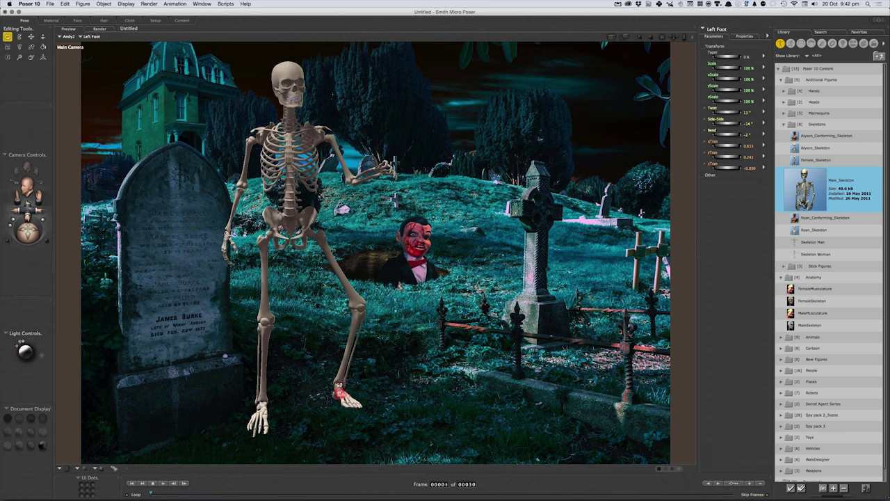
mouse_move(341, 395)
mouse_down()
mouse_move(355, 401)
mouse_move(340, 386)
mouse_up()
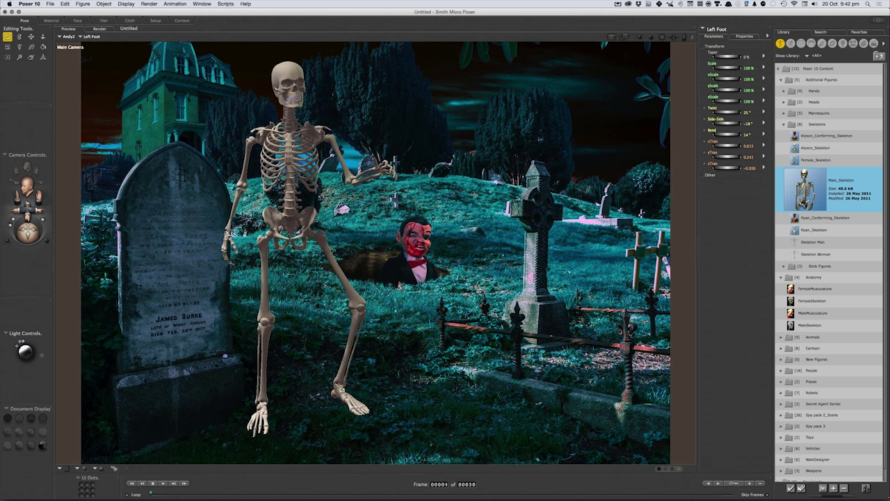
key(t)
drag(341, 389, 349, 380)
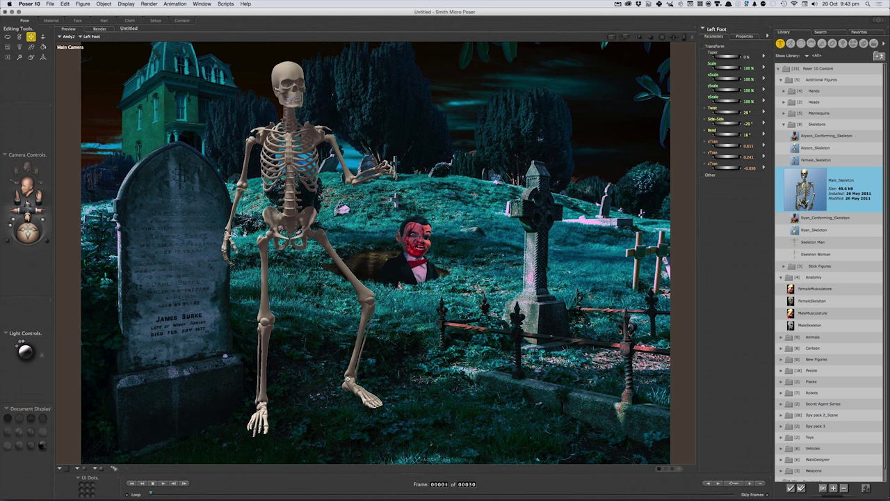
drag(361, 359, 371, 353)
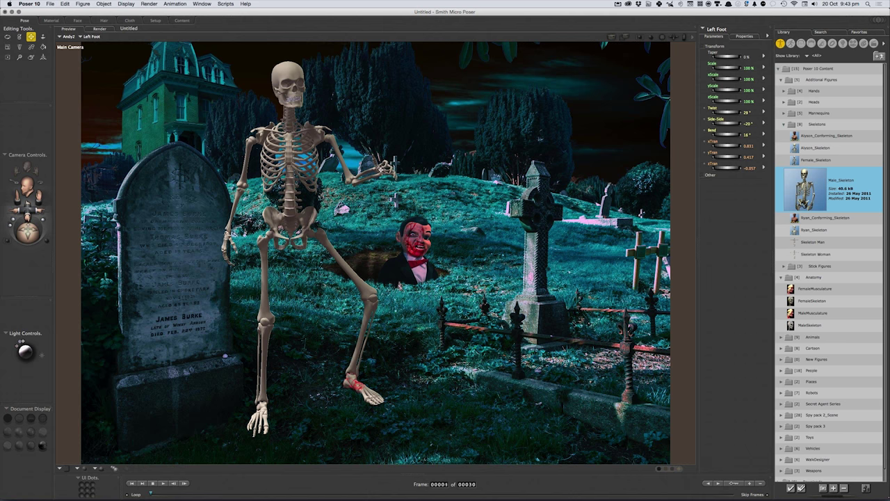
drag(394, 158, 381, 175)
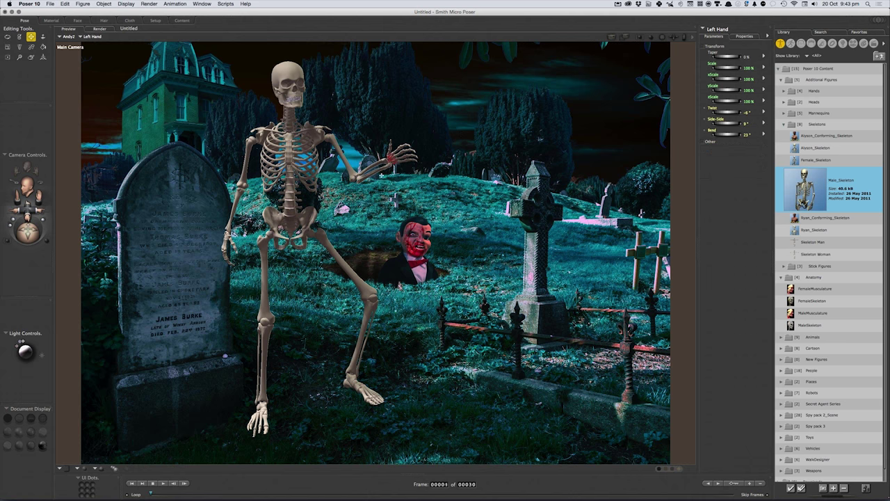
Step: Twist the raised left hand and swing the right arm out over the gravestone
key(w)
mouse_move(368, 175)
mouse_down()
mouse_move(366, 92)
mouse_move(384, 105)
mouse_move(353, 130)
mouse_move(393, 165)
mouse_move(402, 193)
mouse_move(391, 195)
mouse_up()
click(394, 167)
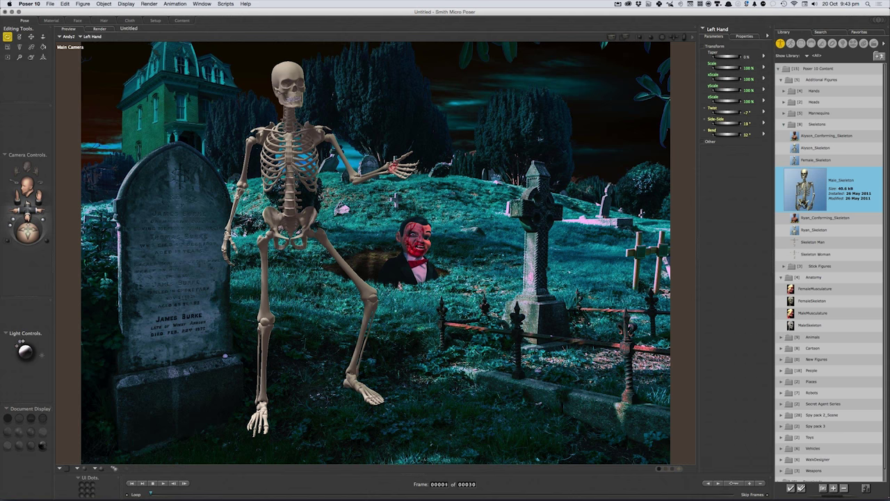
drag(229, 209, 185, 140)
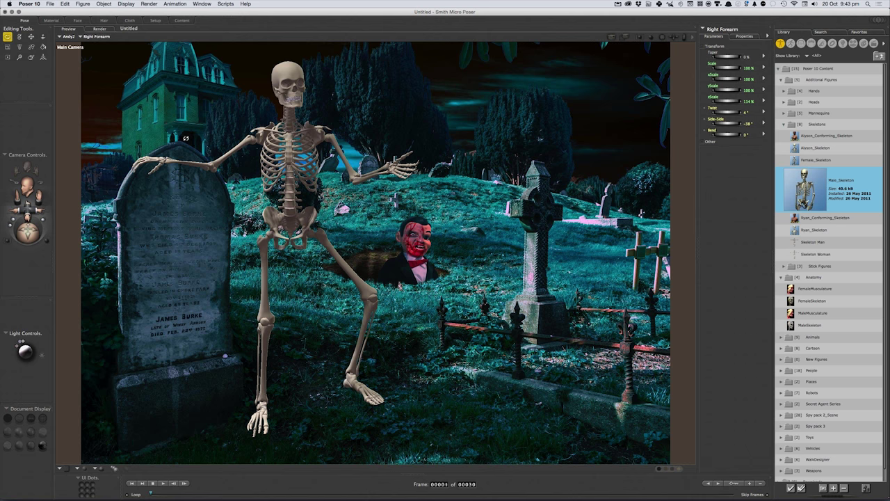
Step: Settle the right hand on the gravestone top (forearm 6°, -38°, 2°) and render
click(175, 158)
key(t)
drag(176, 158, 175, 162)
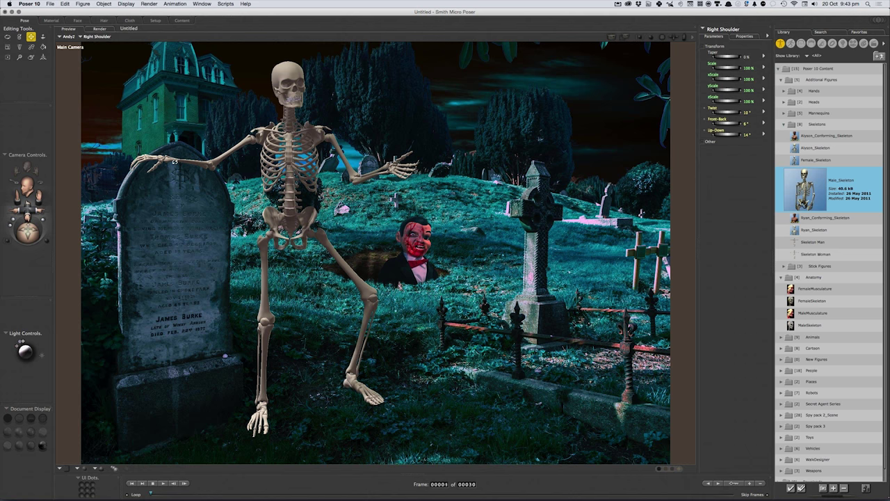
click(174, 162)
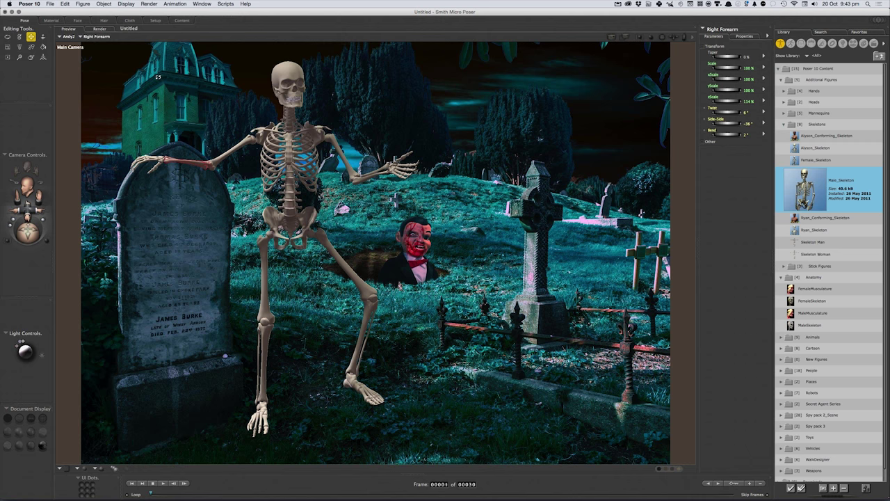
click(147, 5)
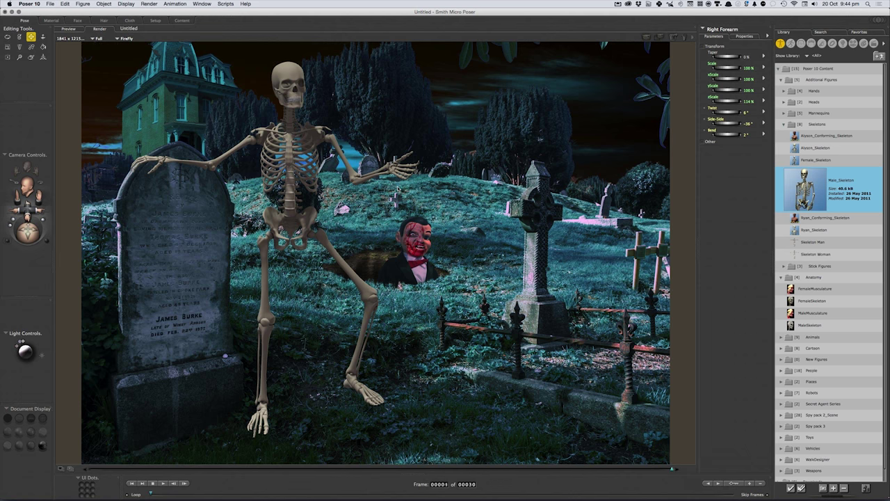
Step: Start a single-frame Wavefront OBJ export of the skeleton from the live scene view
click(68, 29)
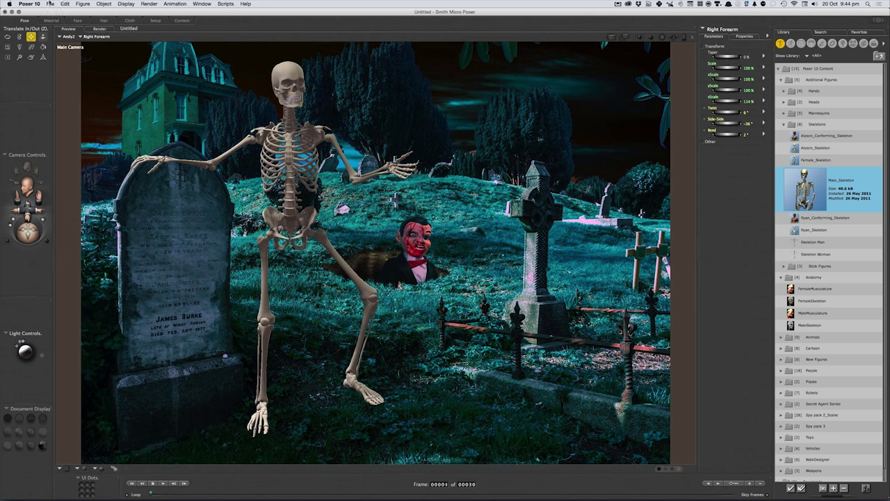
click(50, 3)
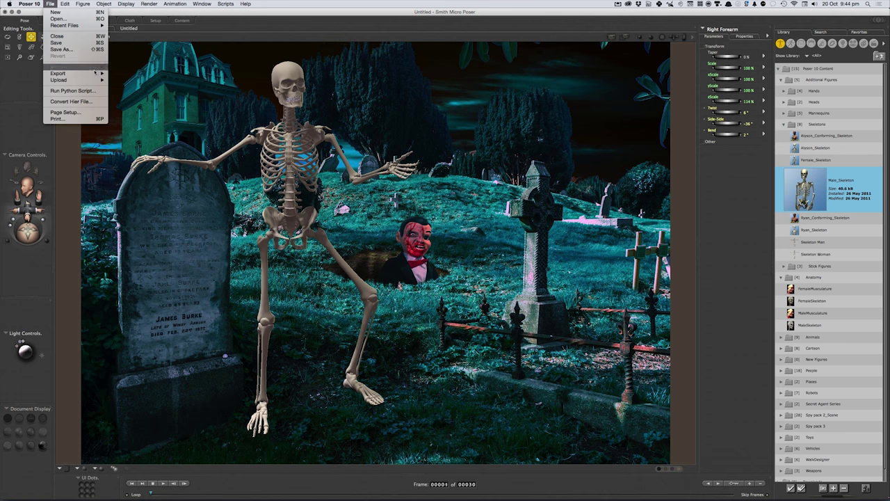
mouse_move(58, 73)
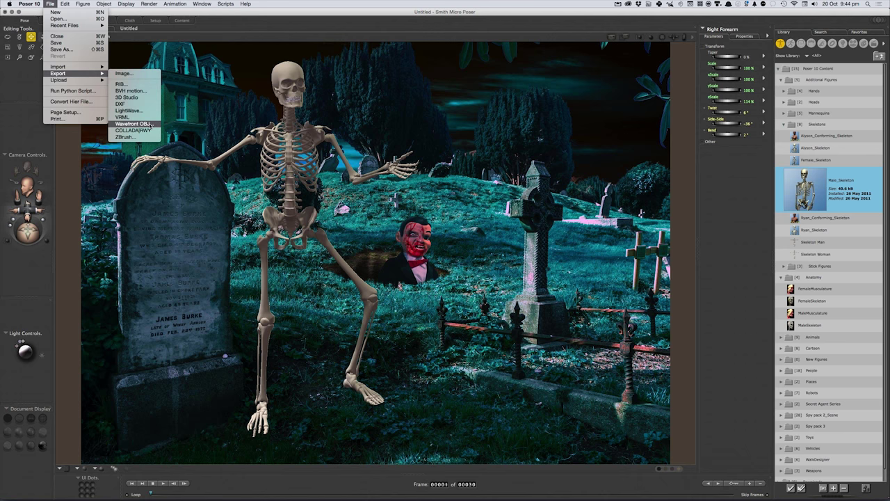
click(150, 124)
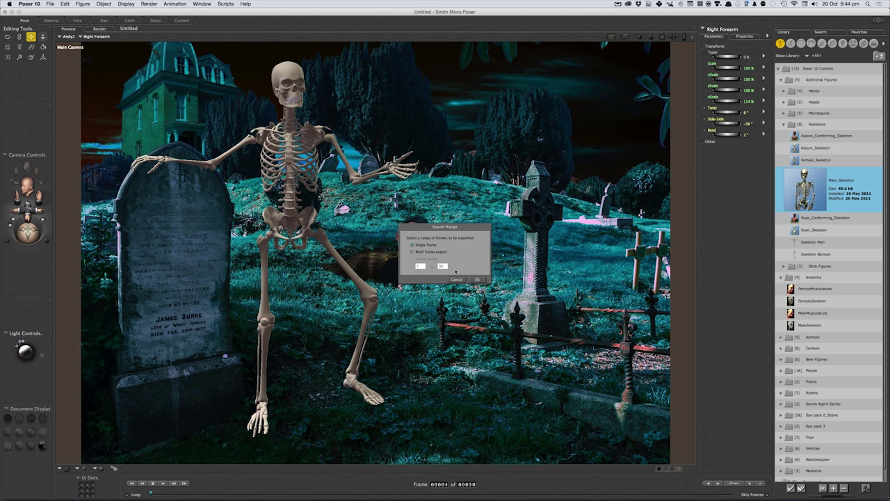
click(478, 280)
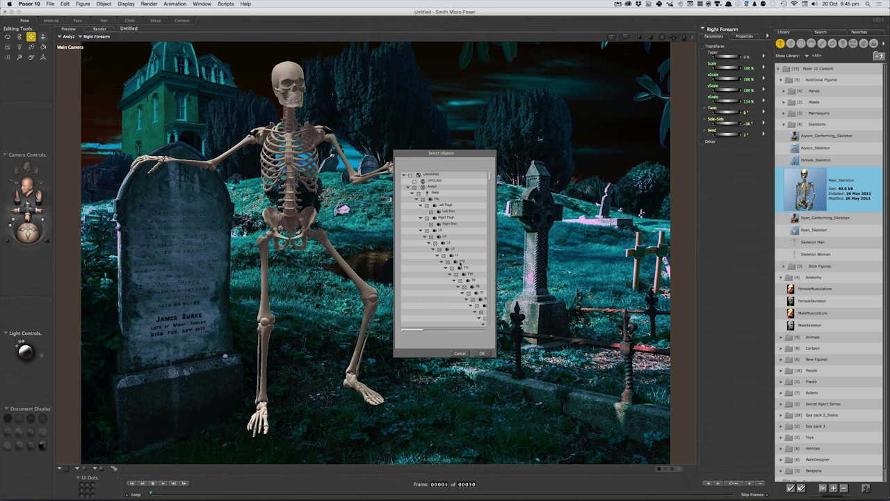
Step: Review the Select objects hierarchy, collapse the L5 branch, and confirm the body parts
scroll(471, 280, right, 3)
scroll(472, 230, right, 5)
drag(489, 176, 495, 298)
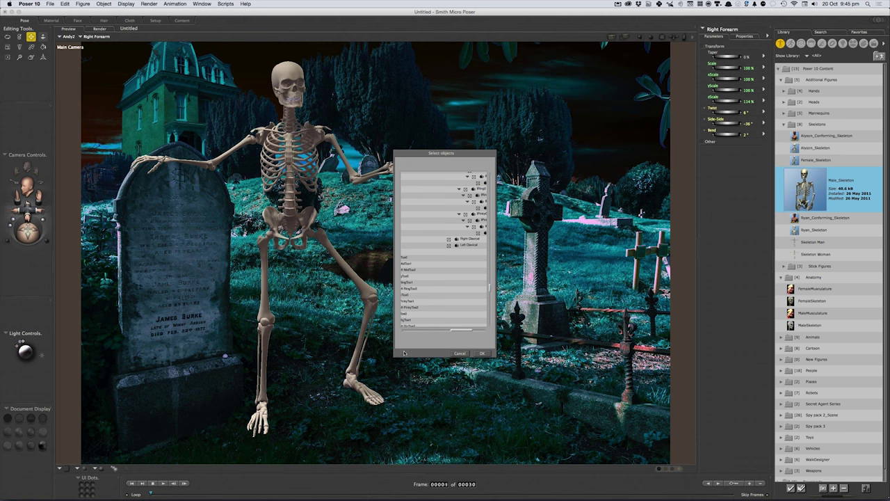
drag(460, 331, 487, 327)
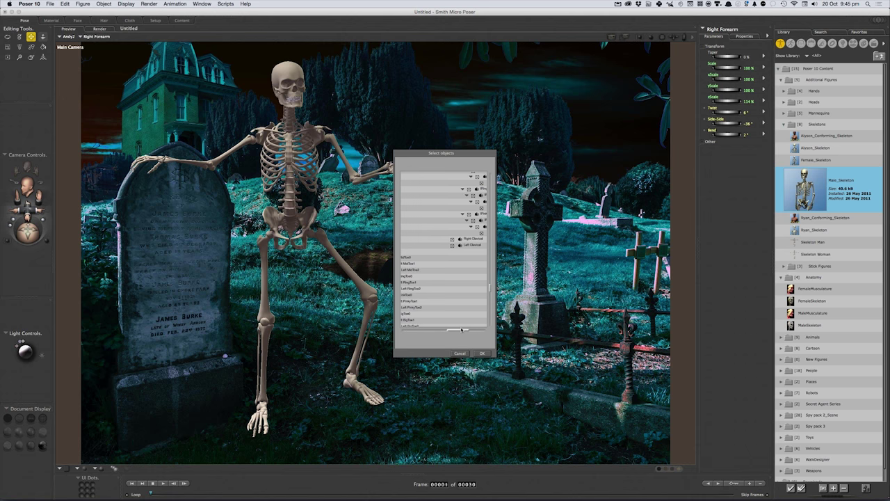
scroll(477, 306, left, 10)
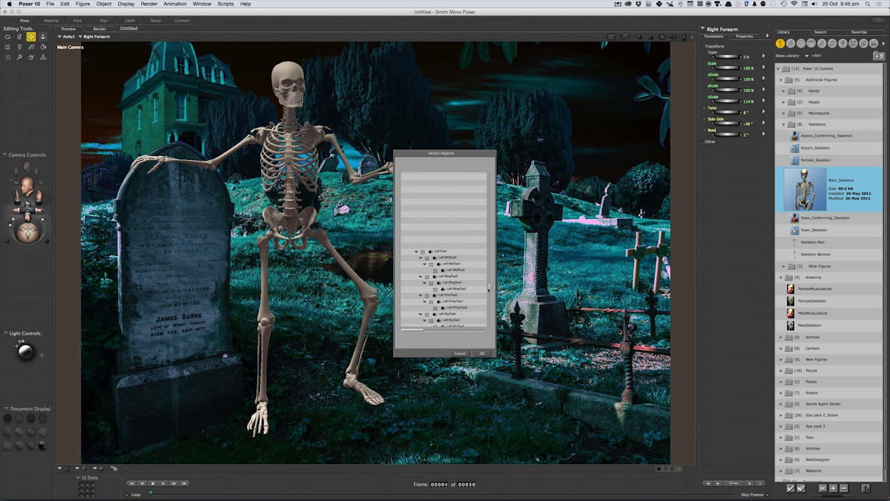
drag(491, 287, 490, 295)
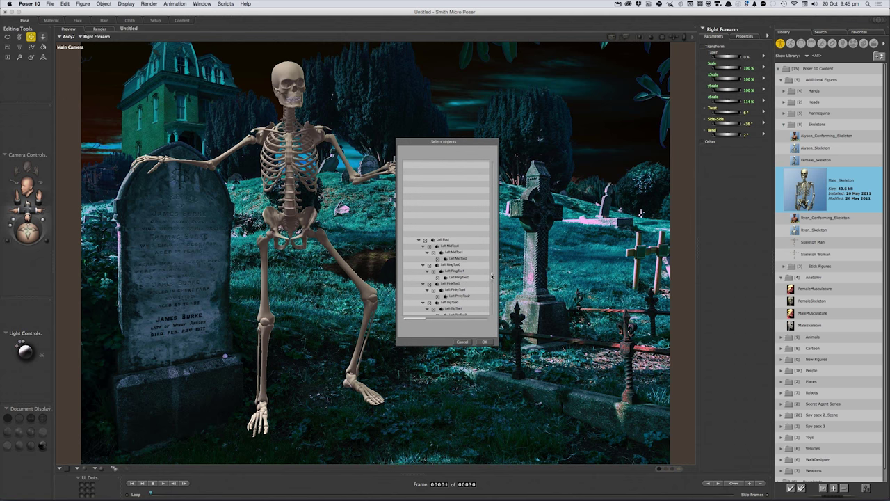
mouse_move(492, 277)
mouse_down()
mouse_move(497, 317)
mouse_move(499, 151)
mouse_up()
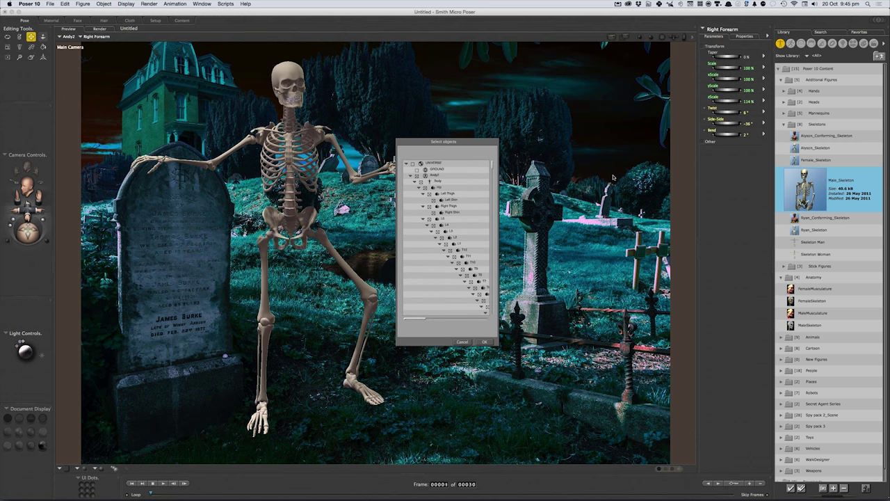
click(424, 219)
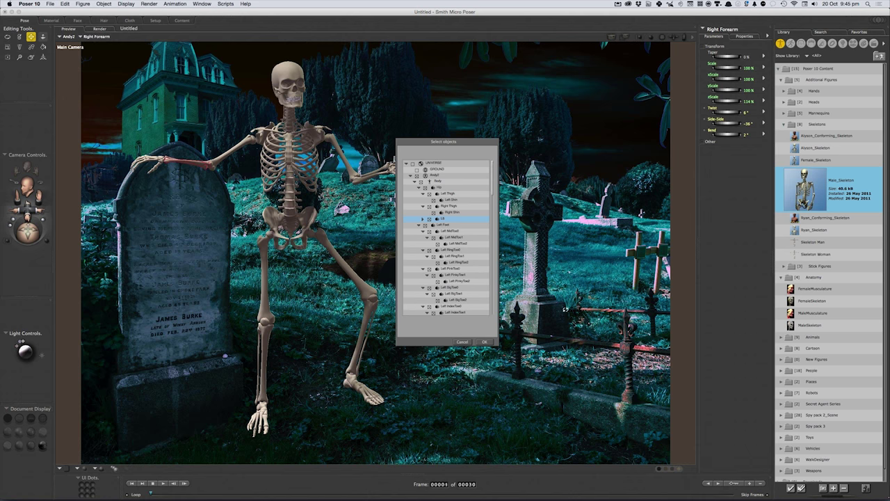
click(485, 342)
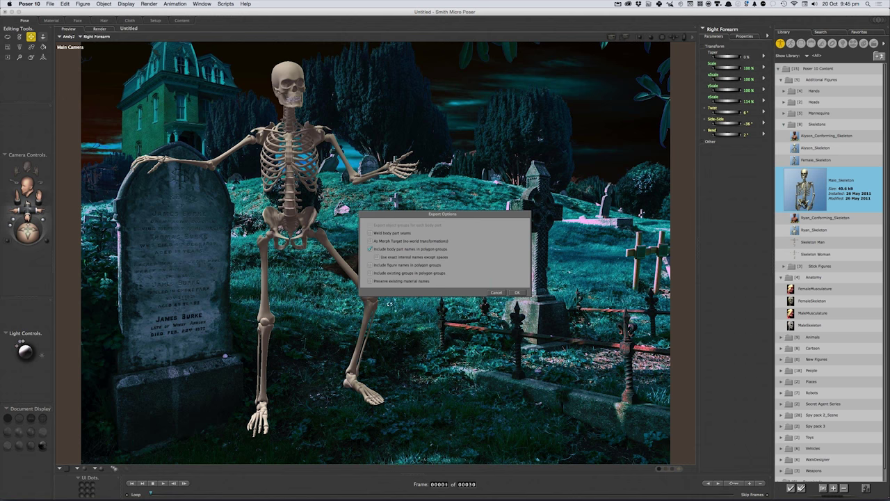
Step: Accept the export options and save the OBJ as skeleton in the Halloween2015 folder
click(518, 293)
text(skeleton)
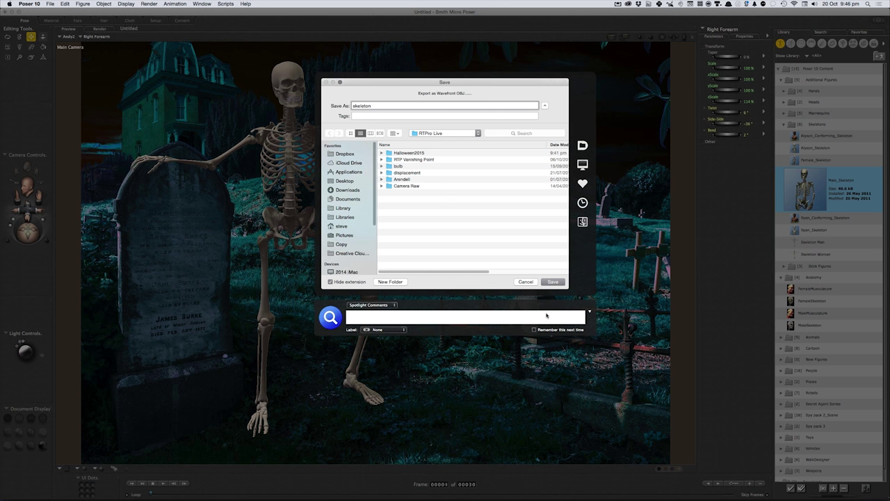
double_click(416, 152)
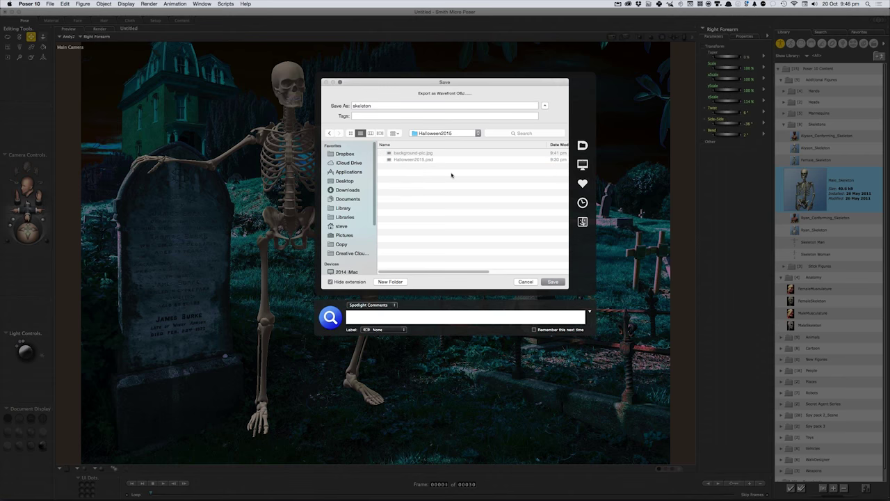
click(553, 282)
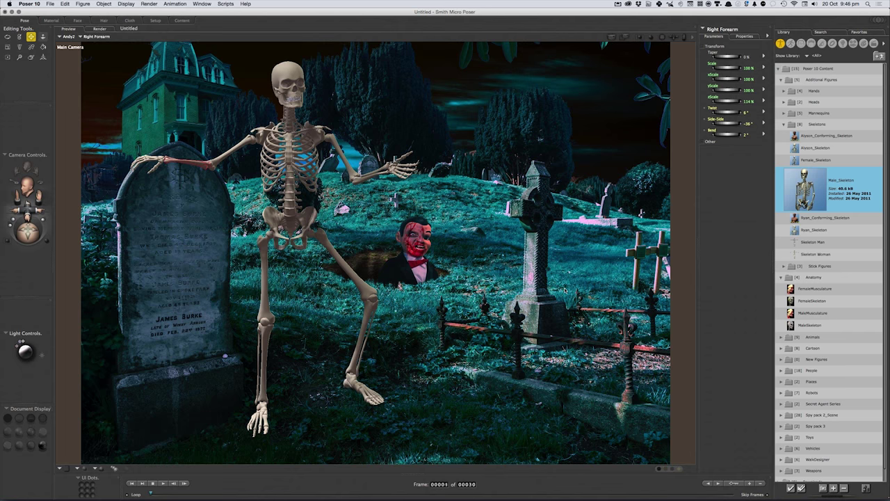
key(super+Tab)
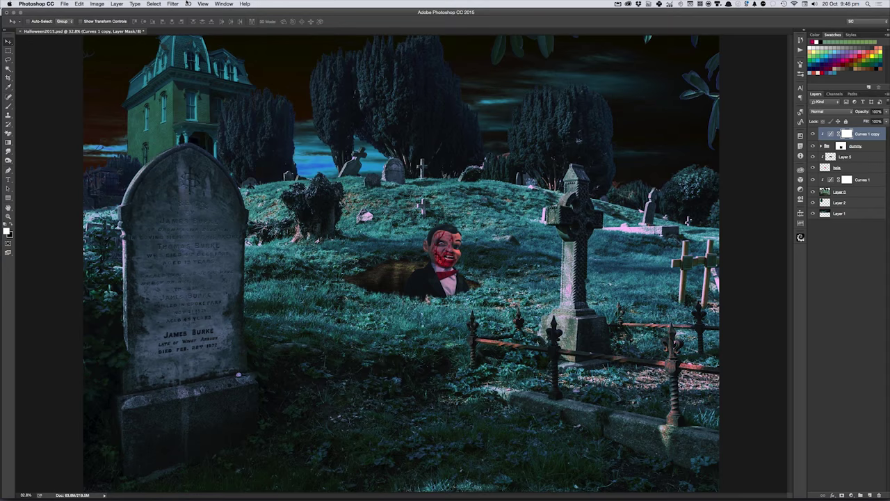
Step: Add skeleton.obj to Halloween2015.psd via 3D > New 3D Layer from File, accepting defaults
click(188, 4)
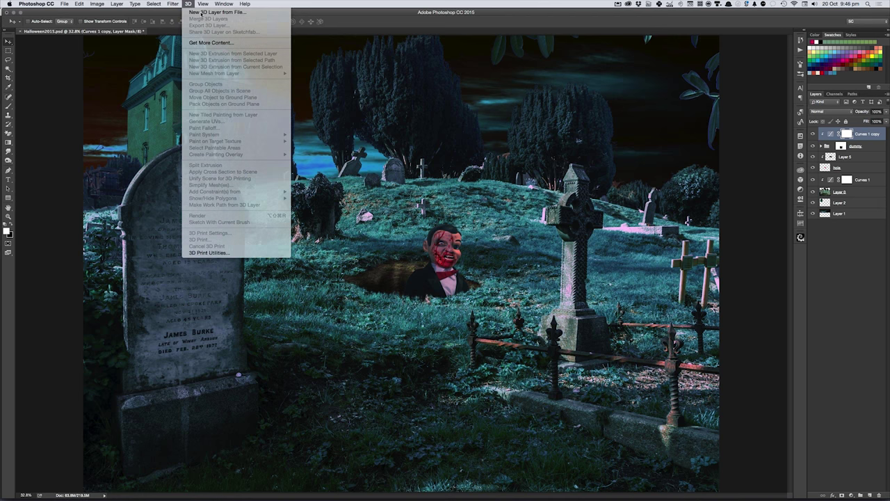
click(308, 142)
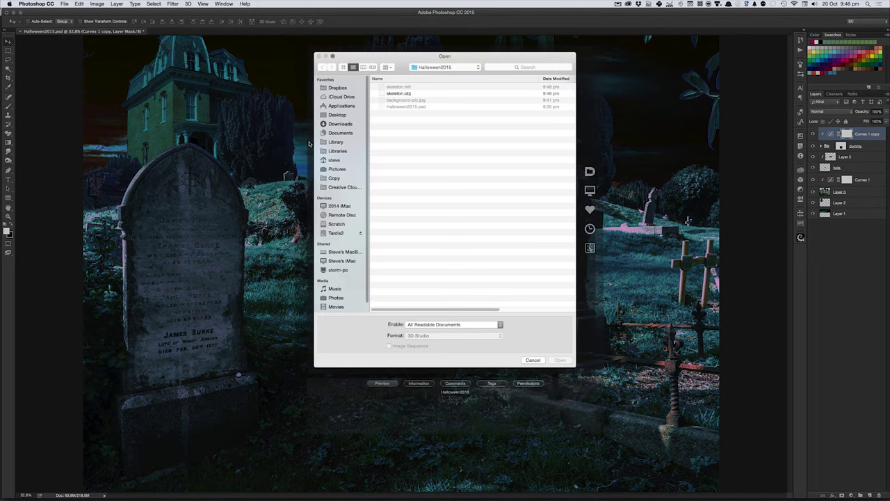
click(398, 93)
click(561, 361)
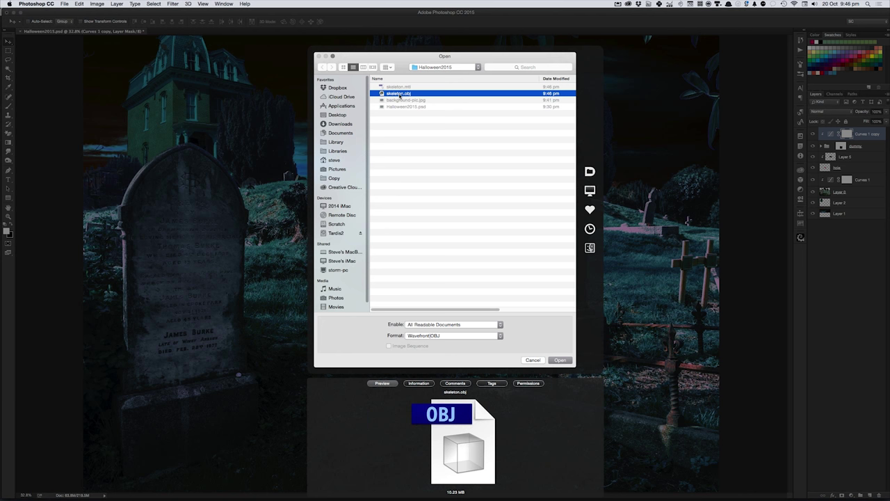
click(561, 360)
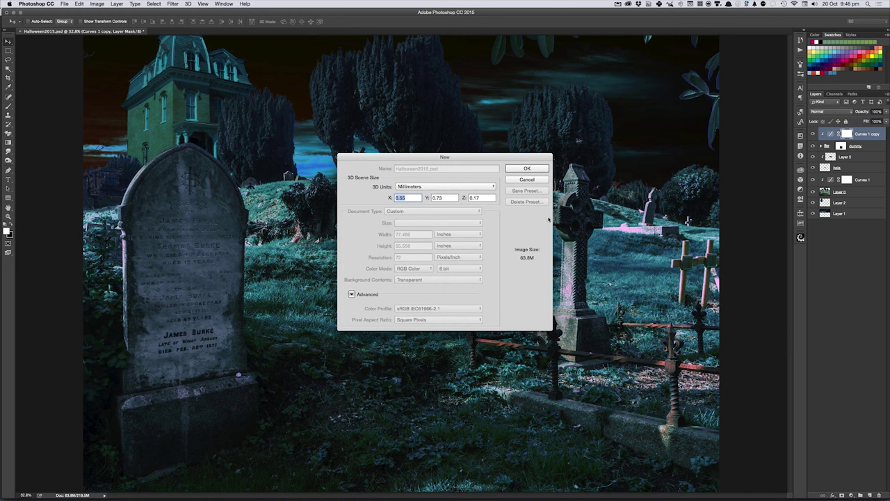
click(527, 170)
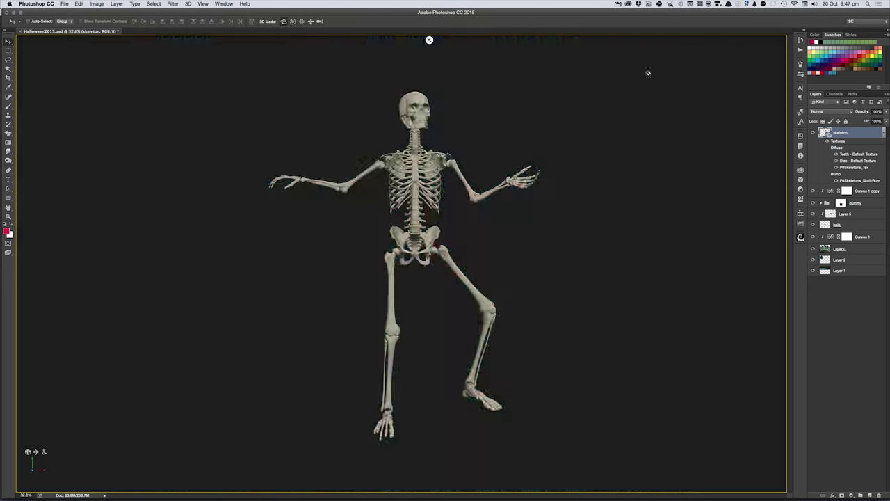
Step: Select the skeleton mesh and switch to the SC3D workspace
click(418, 229)
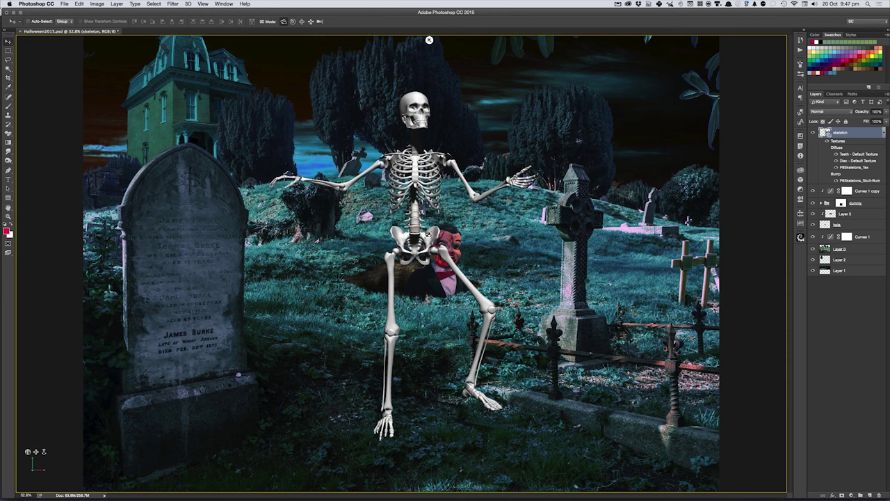
click(857, 22)
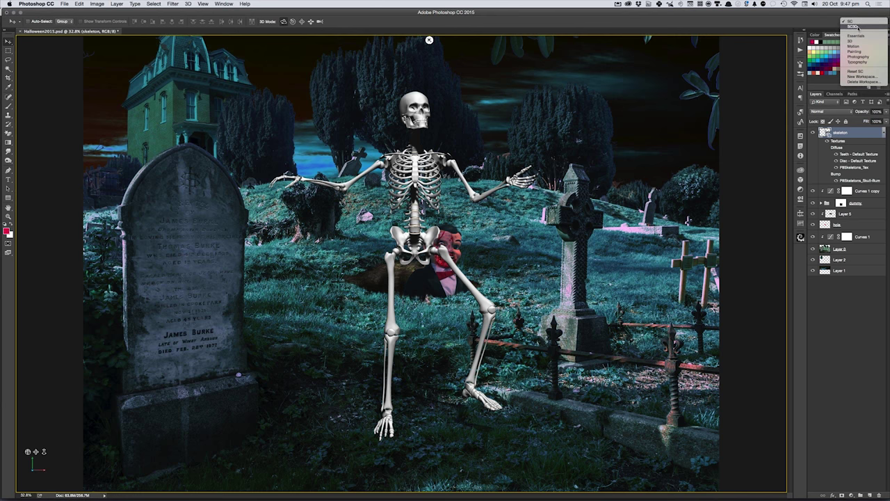
click(857, 27)
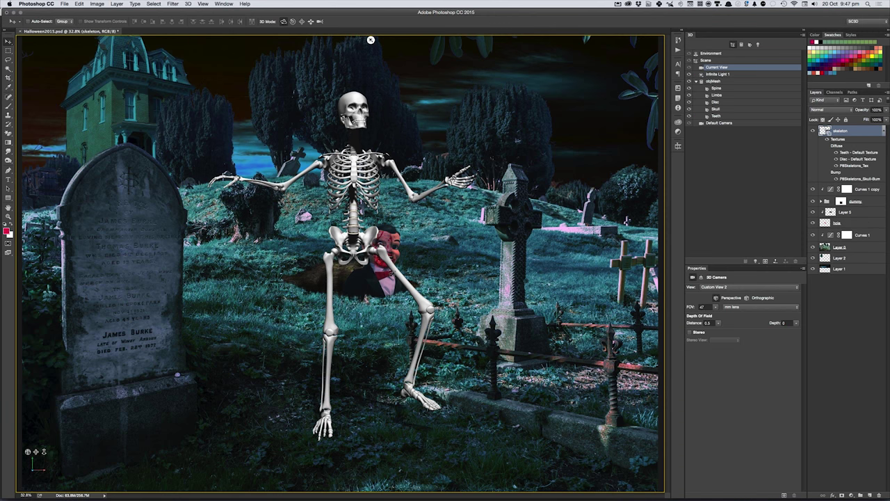
Step: Move the skeleton left, turn it about 25°, and enlarge it so its hand rests on the gravestone
click(357, 260)
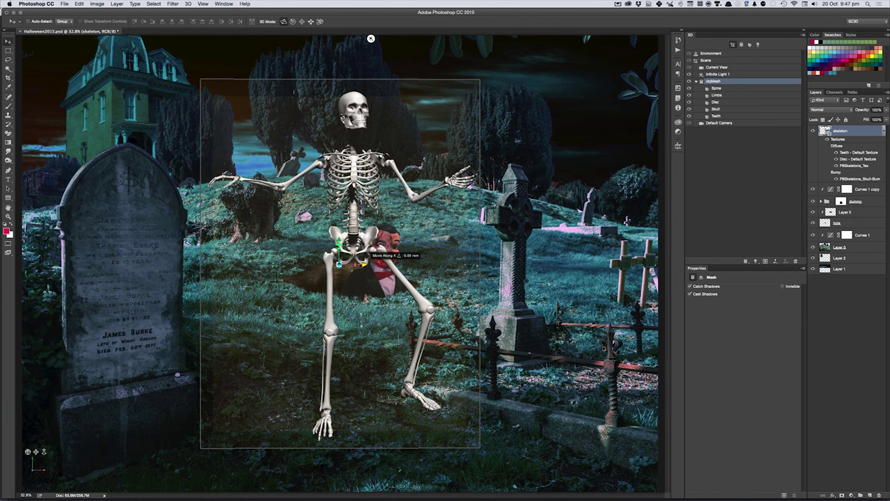
drag(370, 259, 276, 281)
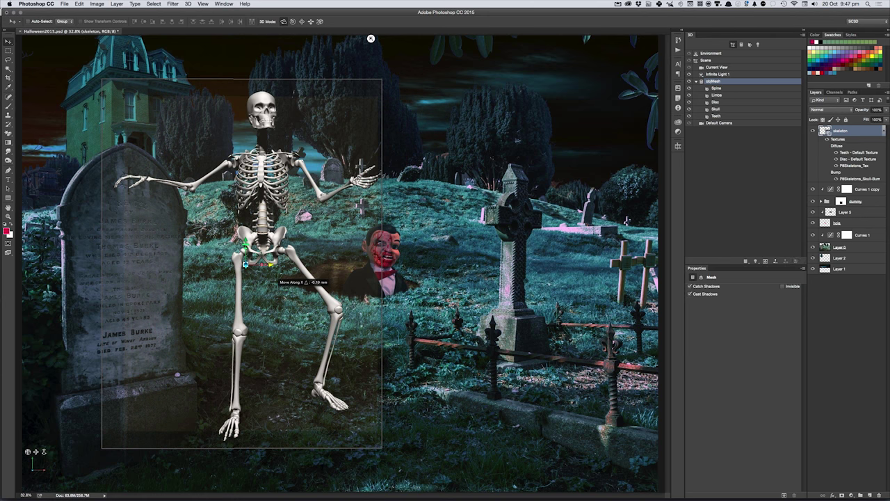
mouse_move(385, 264)
mouse_down()
mouse_move(704, 214)
mouse_move(530, 302)
mouse_move(466, 313)
mouse_move(422, 300)
mouse_up()
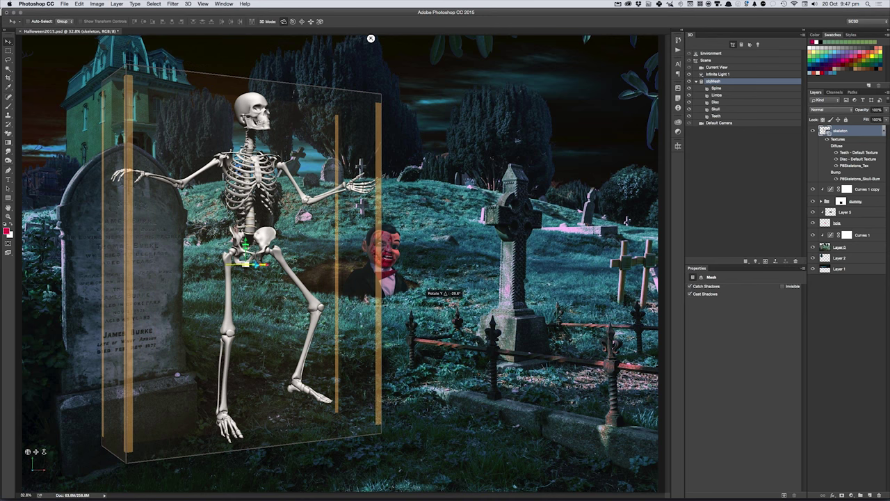
mouse_move(247, 263)
mouse_down()
mouse_move(279, 220)
mouse_move(249, 241)
mouse_move(255, 229)
mouse_up()
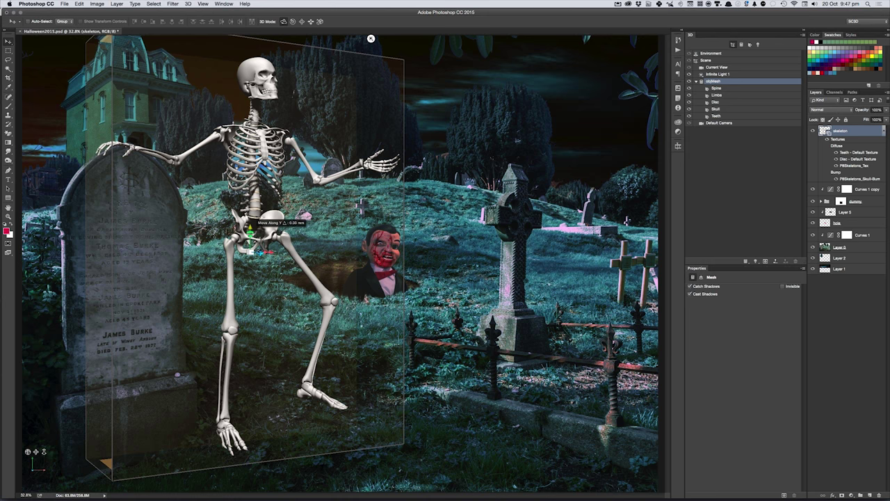
drag(273, 247, 278, 248)
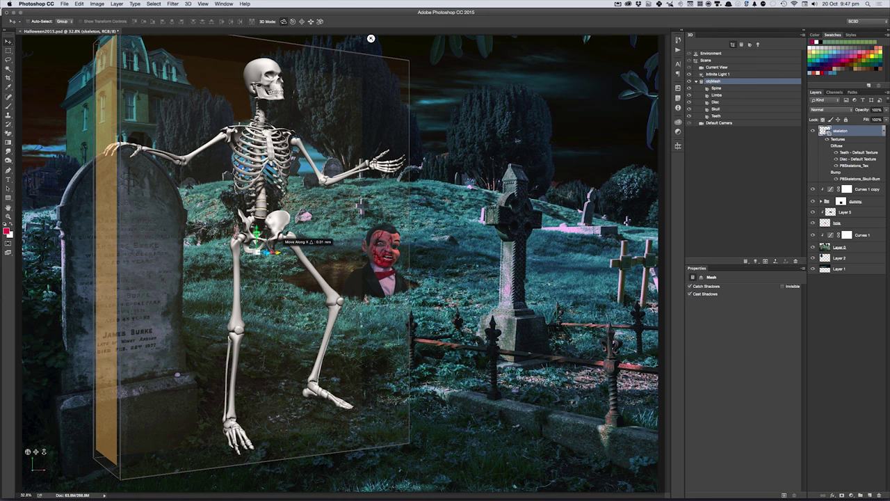
click(640, 333)
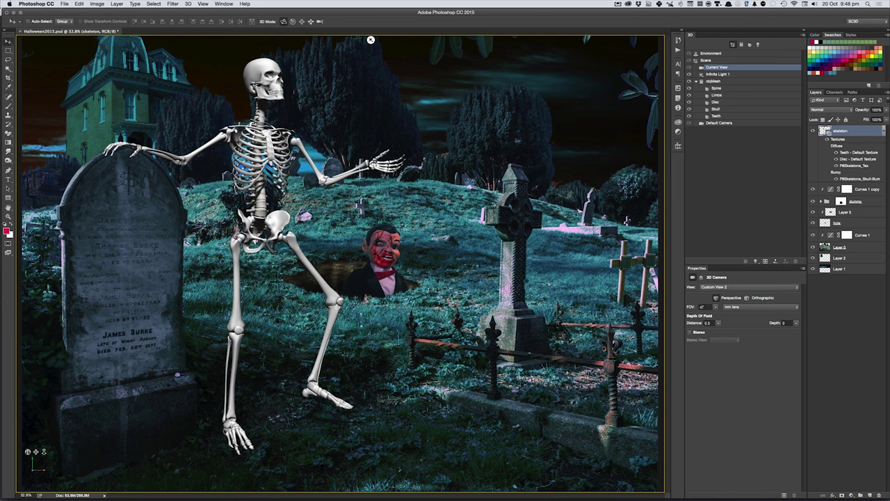
key(super+Tab)
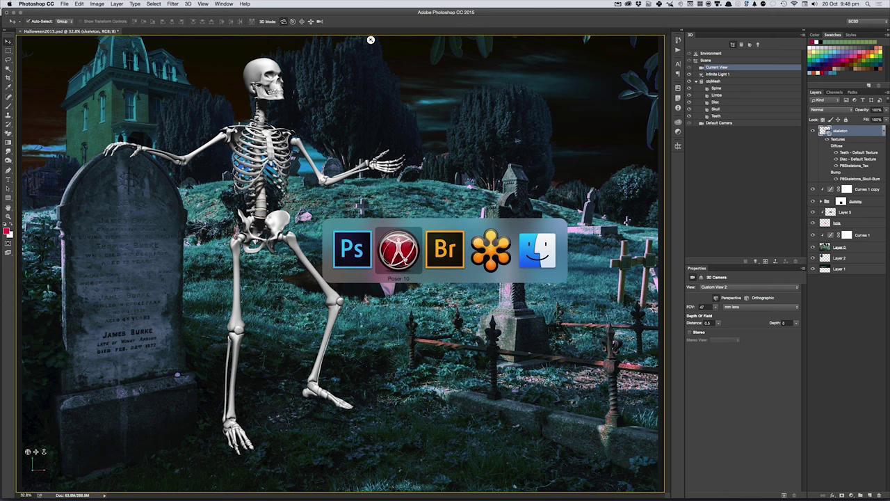
Step: In Bridge, preview the skull and black cat photos full screen, then open the sunlit cat photo
click(445, 251)
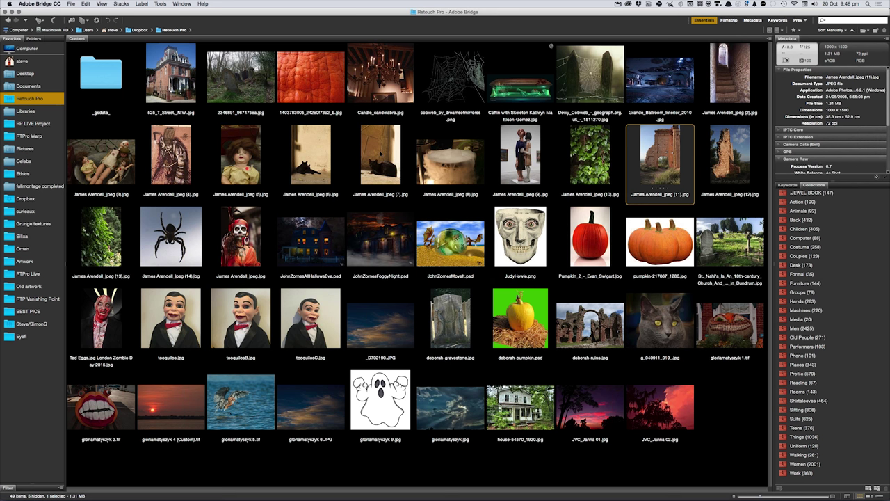
click(535, 232)
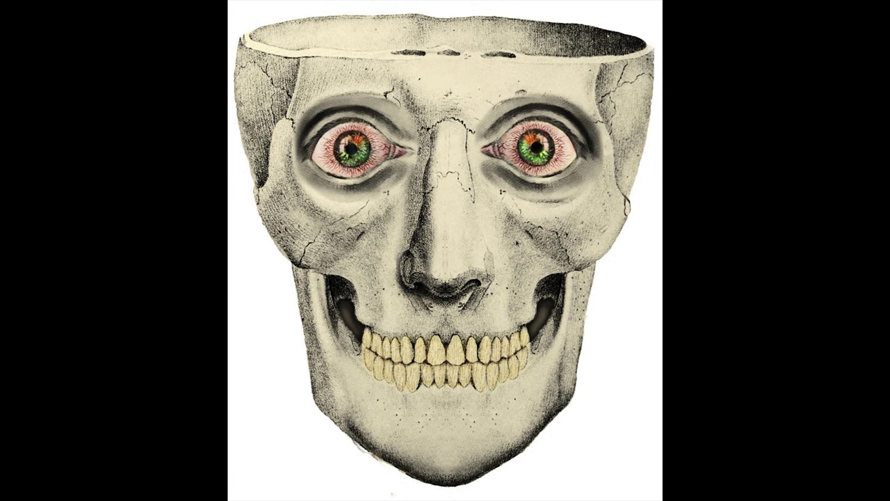
key(space)
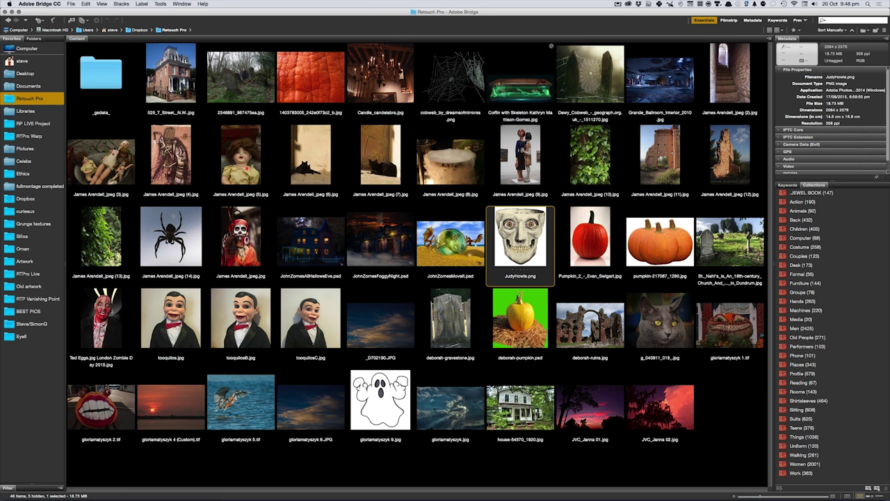
click(385, 179)
key(space)
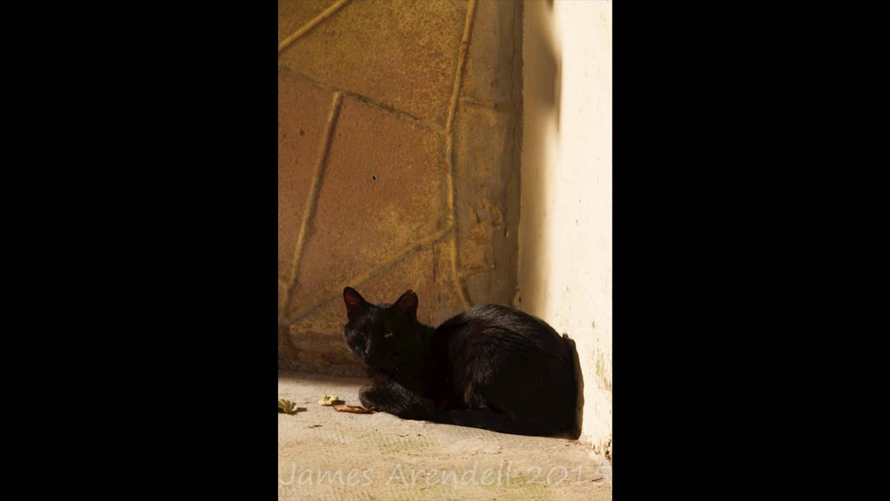
key(space)
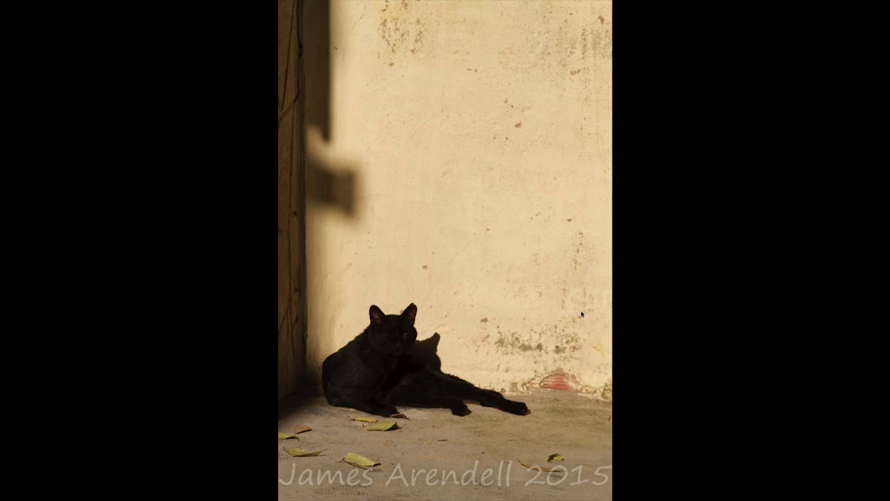
key(space)
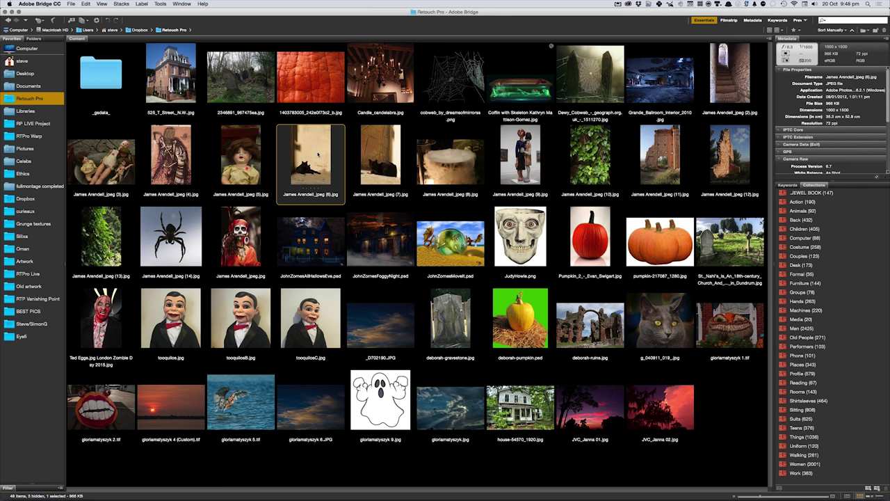
double_click(318, 154)
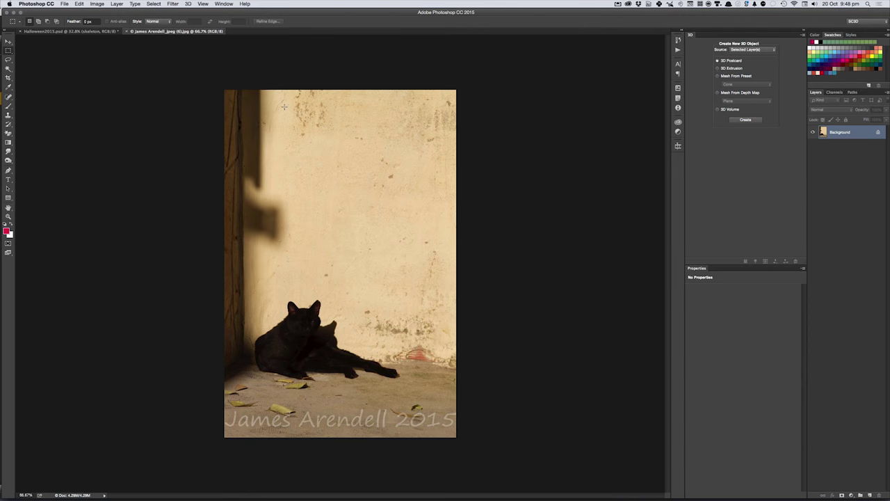
Step: Copy a rectangle of bare wall from the cat photo, then open the Spine mesh's Diffuse texture options
drag(283, 95, 447, 291)
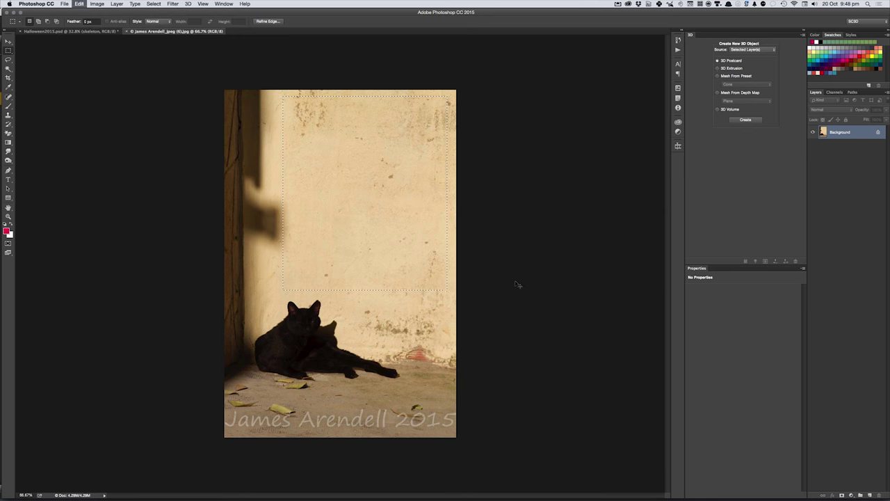
key(super+n)
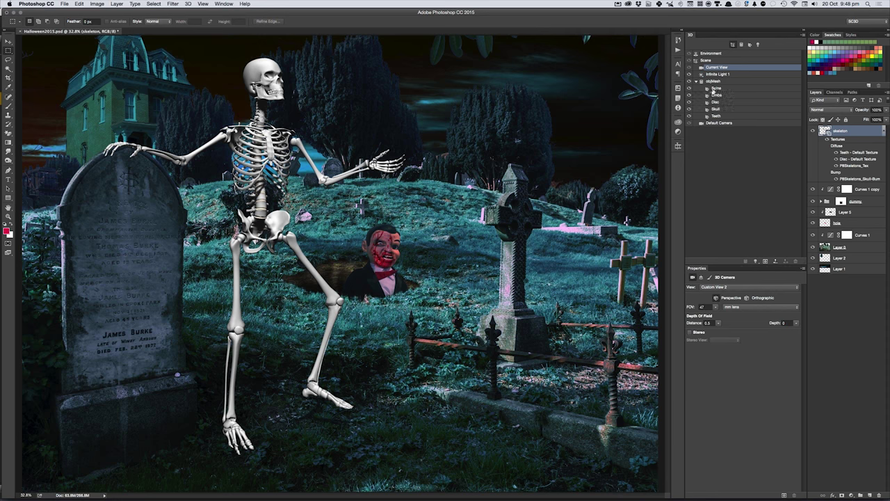
click(713, 89)
click(711, 97)
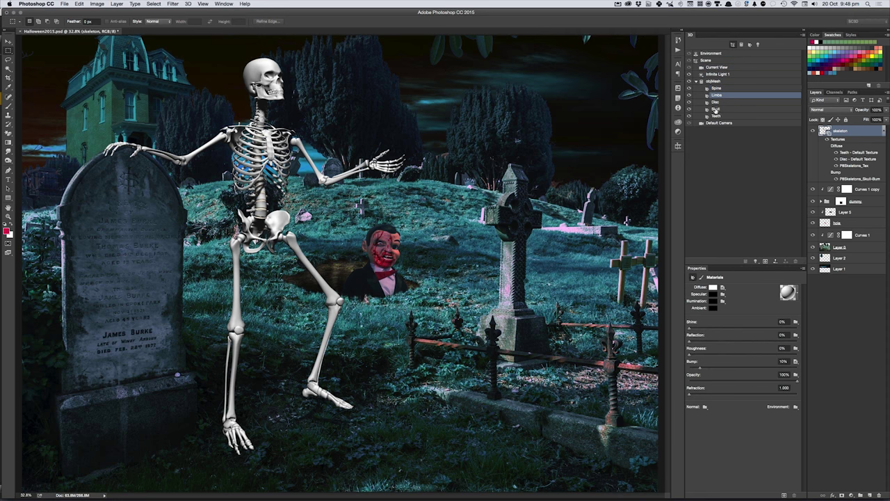
click(715, 91)
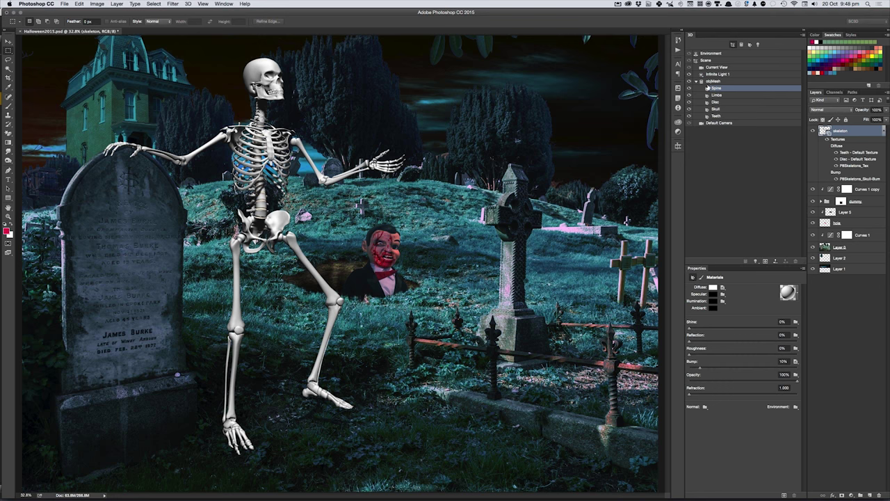
click(724, 288)
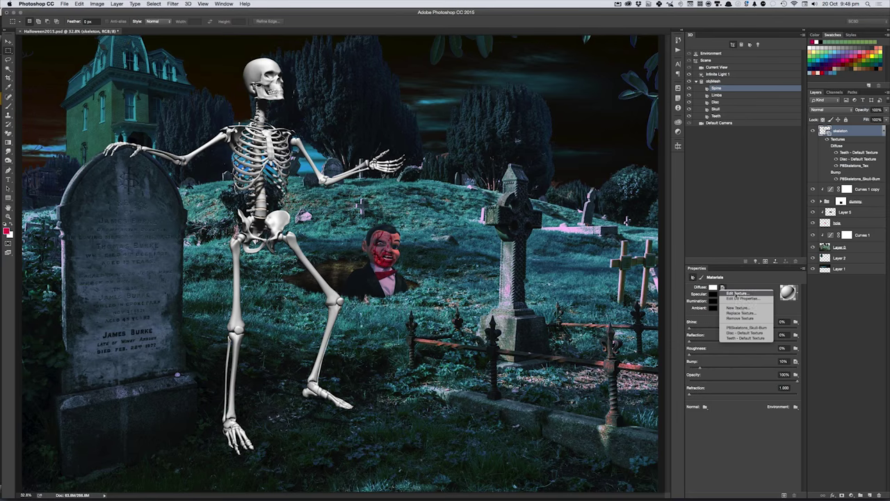
Step: Edit the Spine diffuse texture, pasting the wall grunge image and scaling it to fill the canvas
click(736, 294)
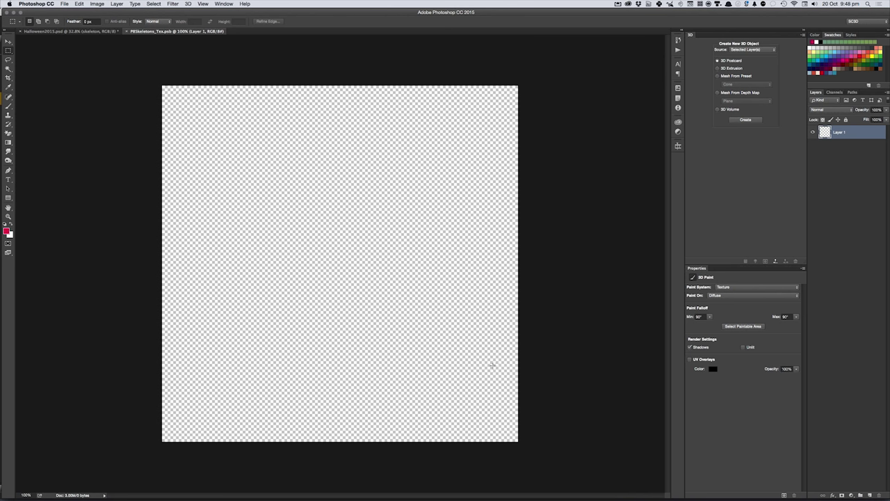
key(ctrl+v)
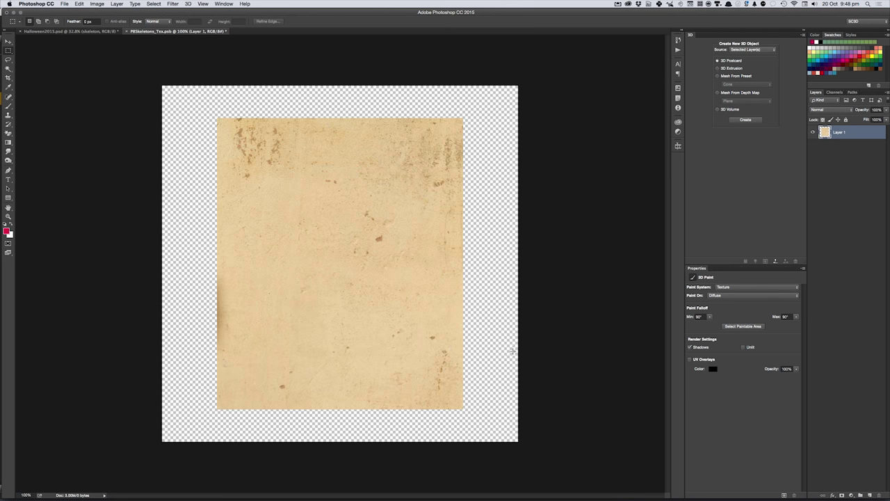
key(ctrl+t)
drag(464, 117, 519, 85)
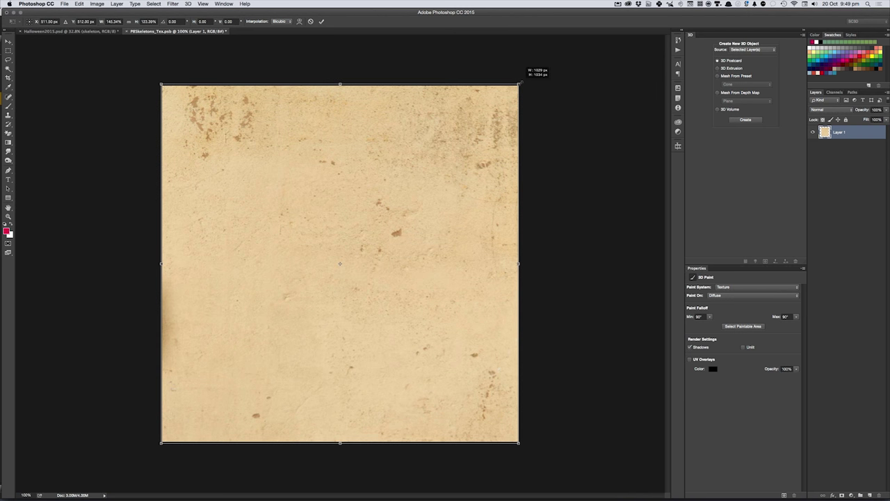
key(Return)
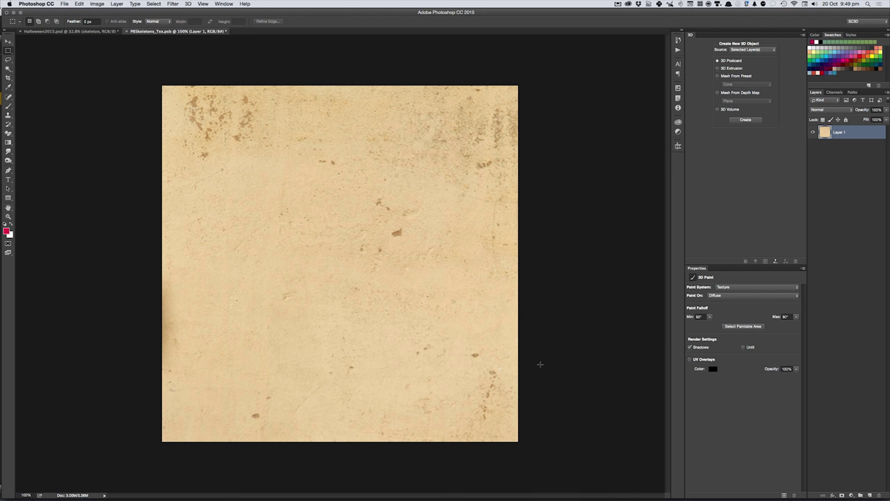
Step: Darken the texture with a desaturated Hard Light copy darkened by Curves, merged down into Layer 1
key(ctrl+j)
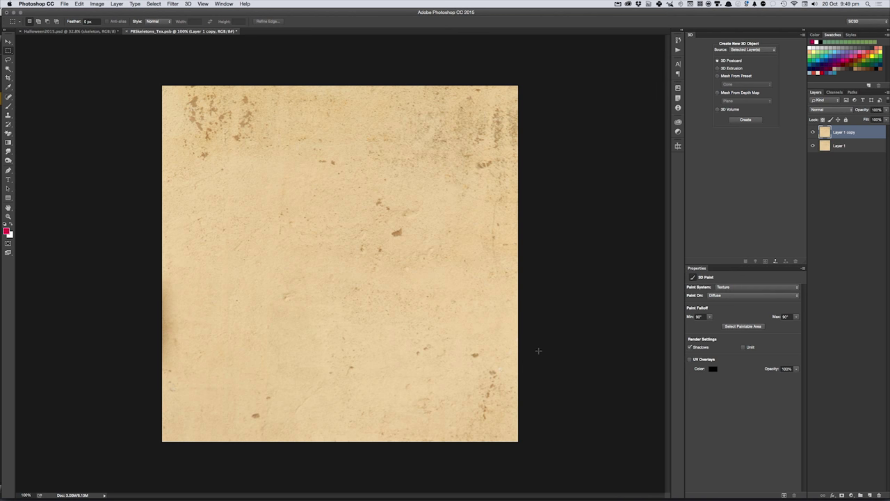
key(ctrl+shift+u)
key(v)
key(alt+shift+h)
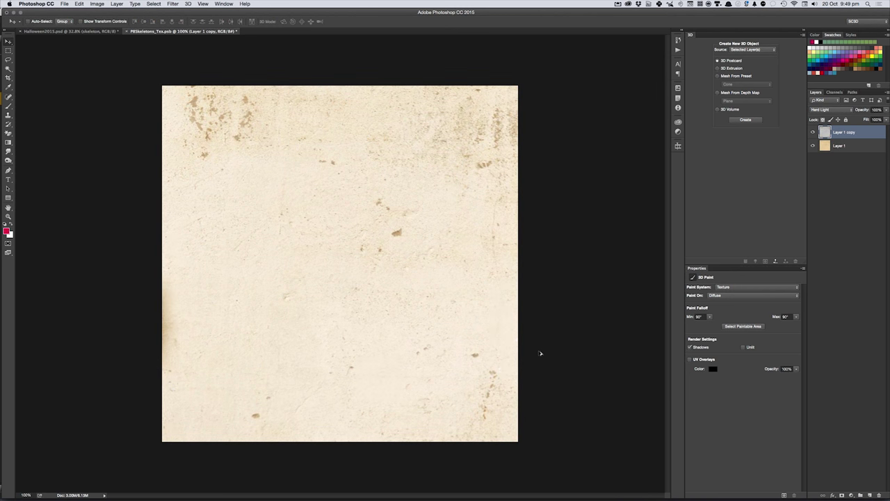
key(ctrl+m)
drag(628, 279, 641, 292)
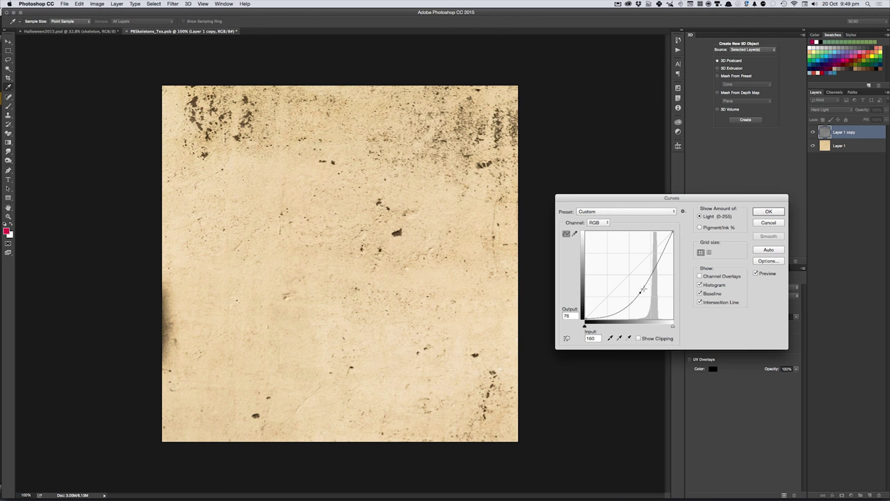
drag(640, 292, 644, 295)
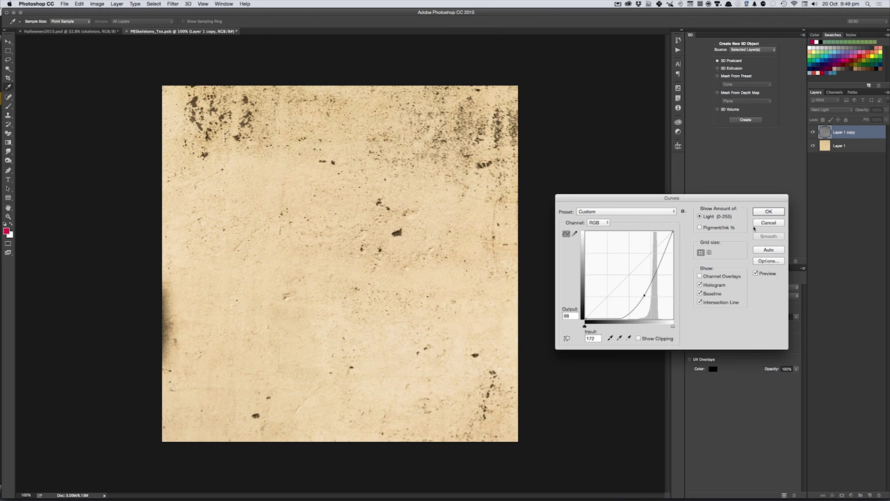
click(766, 212)
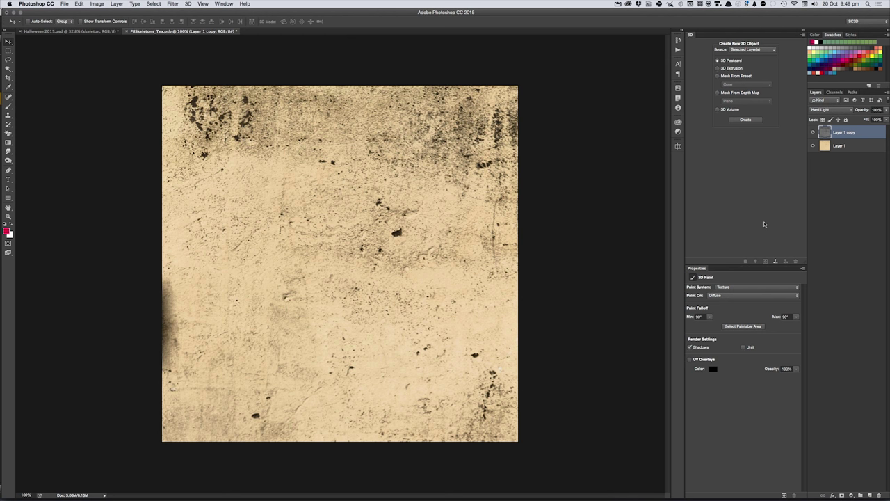
key(ctrl+e)
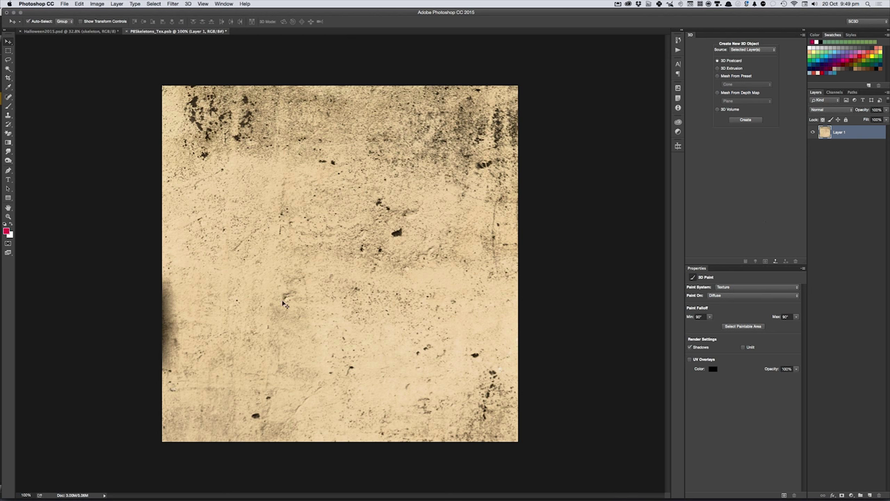
Step: Try widening the texture, cancel the transform, and close the texture file back to the composite
key(ctrl+t)
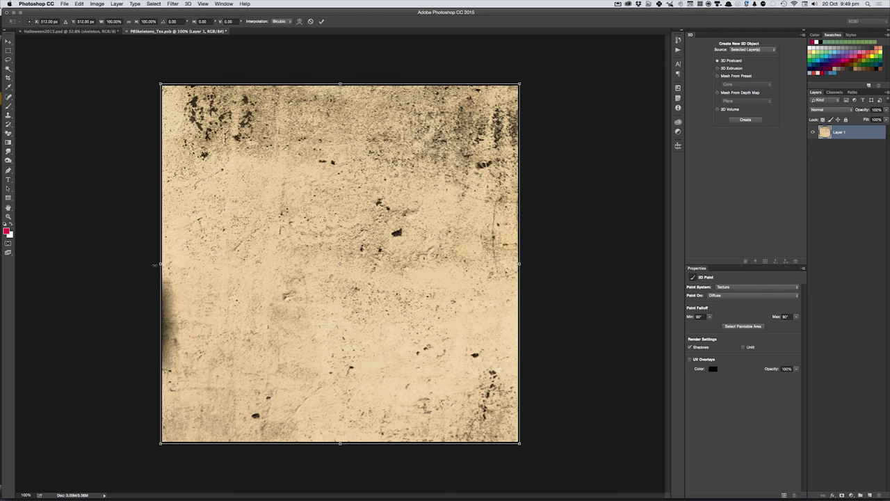
drag(160, 264, 148, 260)
key(Escape)
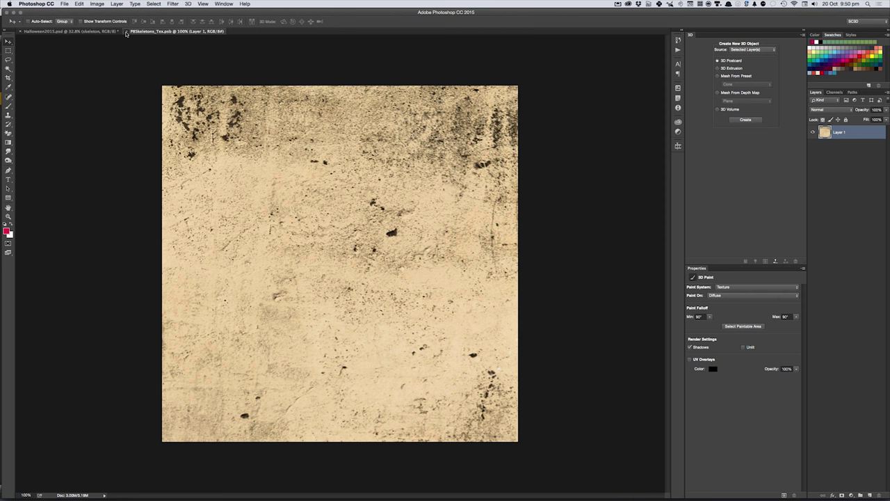
click(127, 32)
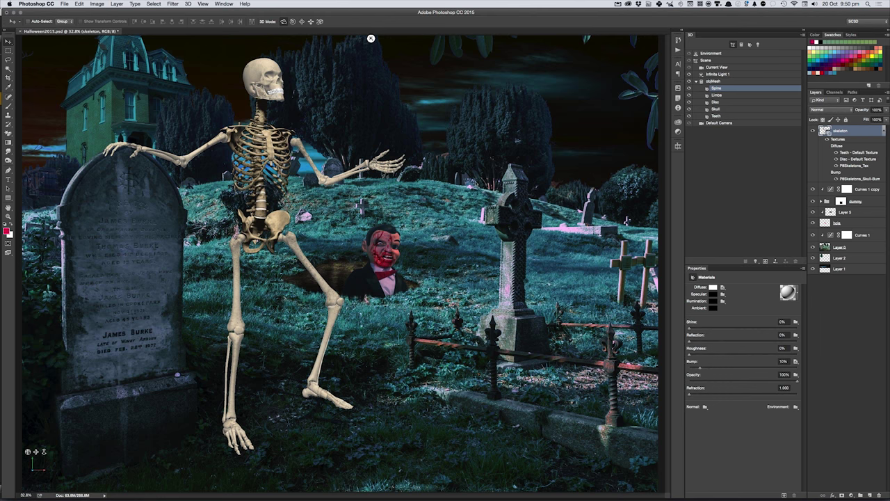
Step: Apply PBSkeletons_Tex as the diffuse texture on the Limbs, Disc, Skull and Teeth meshes
click(724, 96)
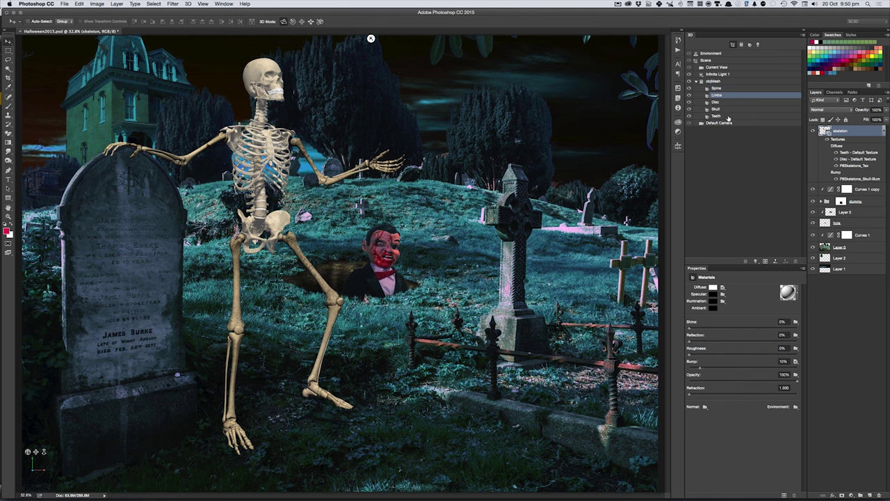
shift+click(728, 116)
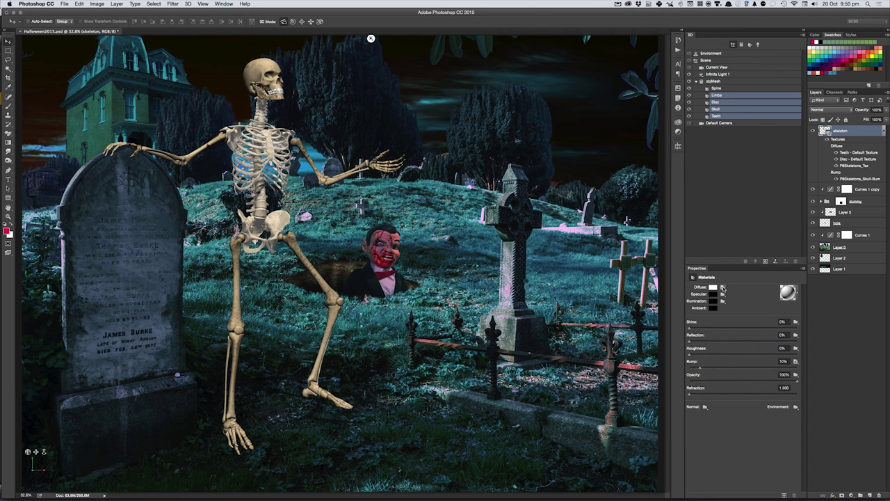
click(724, 289)
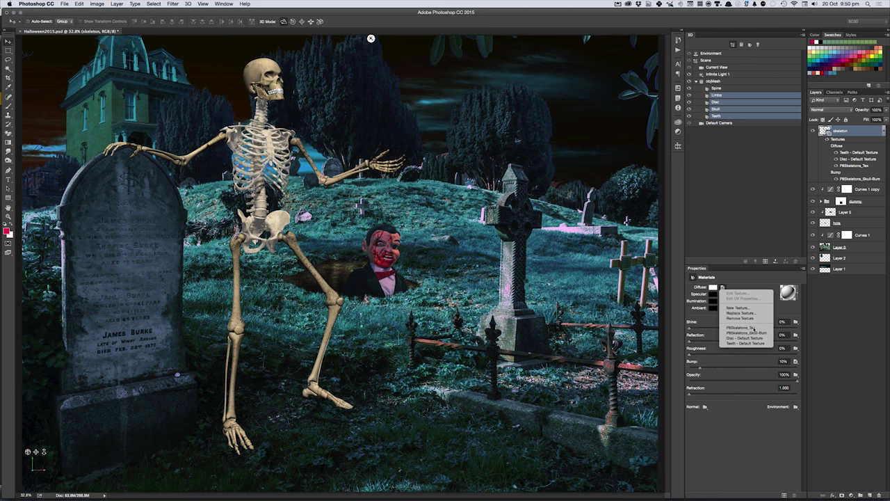
click(753, 328)
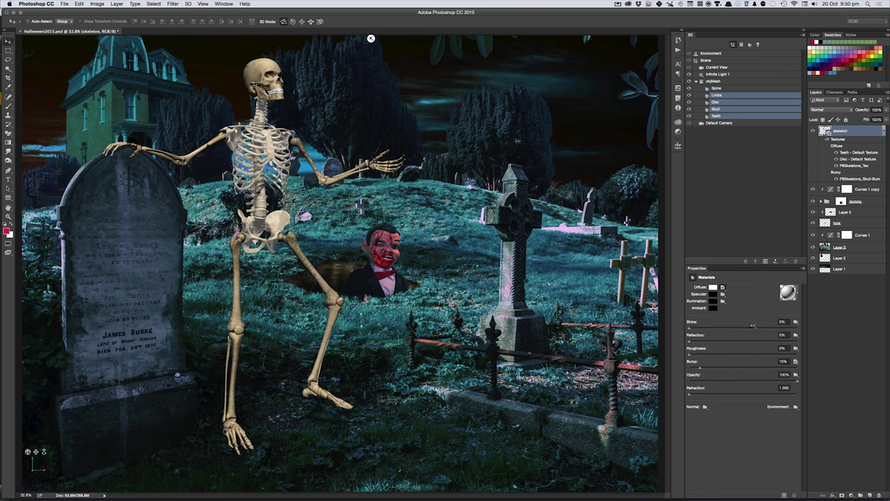
click(370, 38)
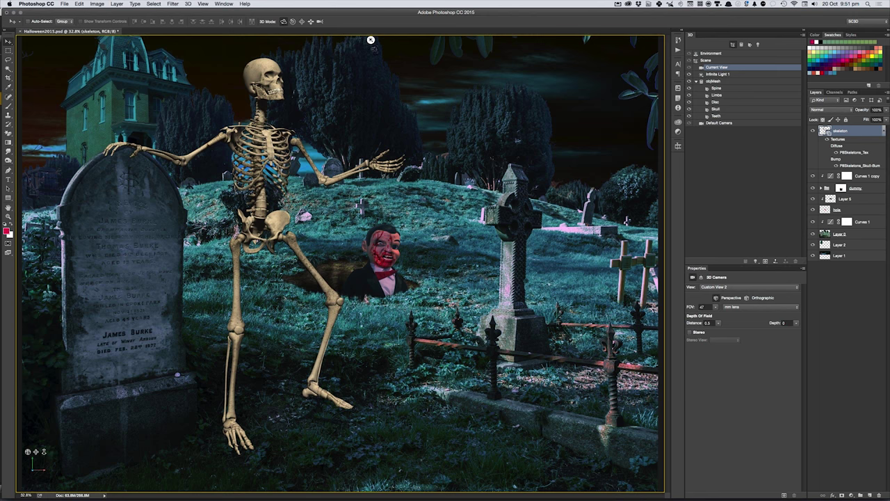
Step: Rotate Infinite Light 1 to reshade the skeleton, return to Current View, and save Halloween2015.psd
click(371, 40)
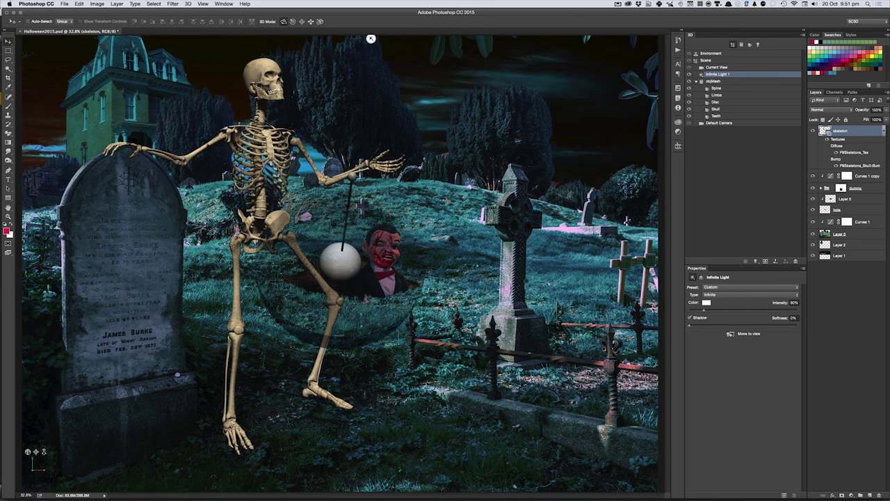
drag(352, 175, 353, 154)
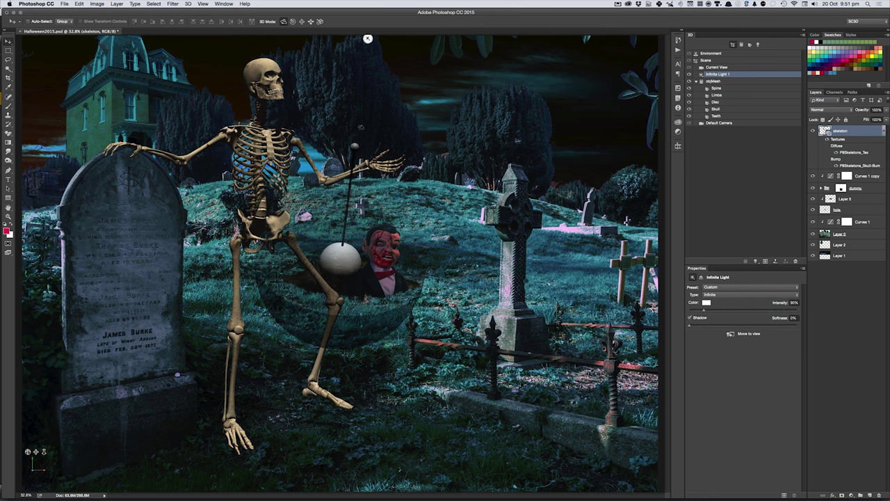
mouse_move(366, 38)
mouse_down()
mouse_move(59, 38)
mouse_move(18, 163)
mouse_move(19, 281)
mouse_up()
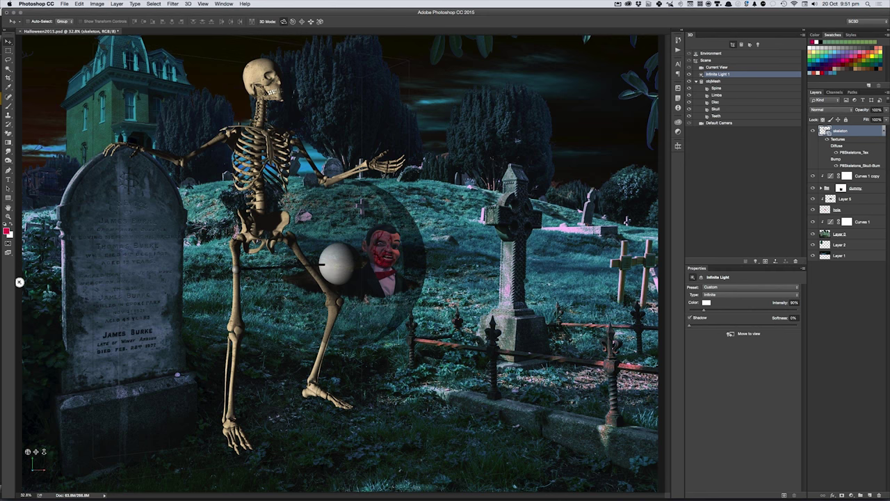
mouse_move(21, 278)
mouse_down()
mouse_move(20, 417)
mouse_move(199, 482)
mouse_move(474, 488)
mouse_move(448, 489)
mouse_up()
click(448, 486)
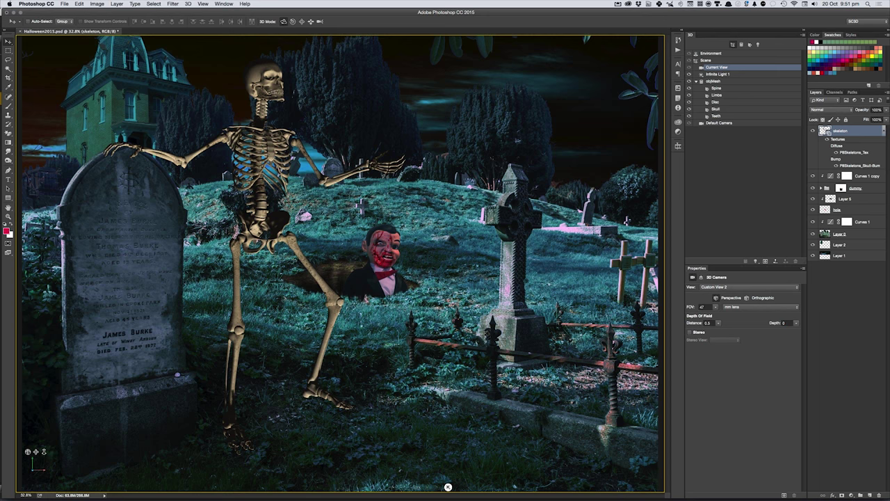
key(ctrl+s)
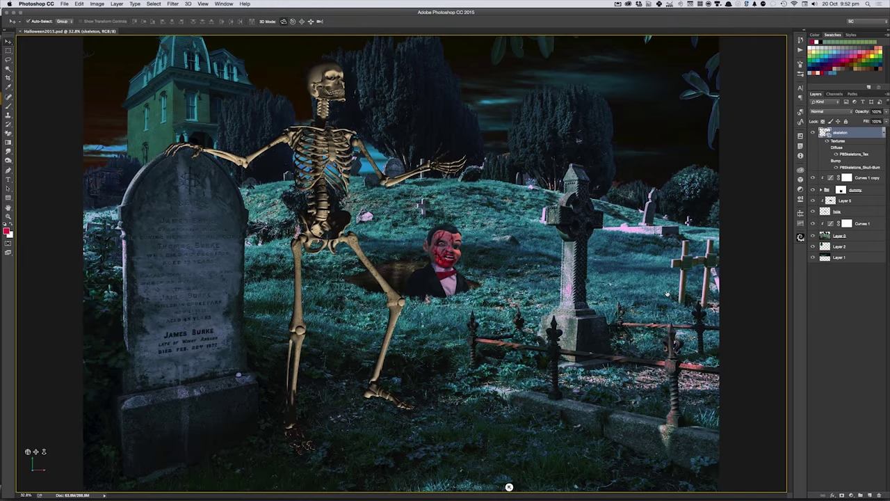
key(super+Tab)
key(super+Tab)
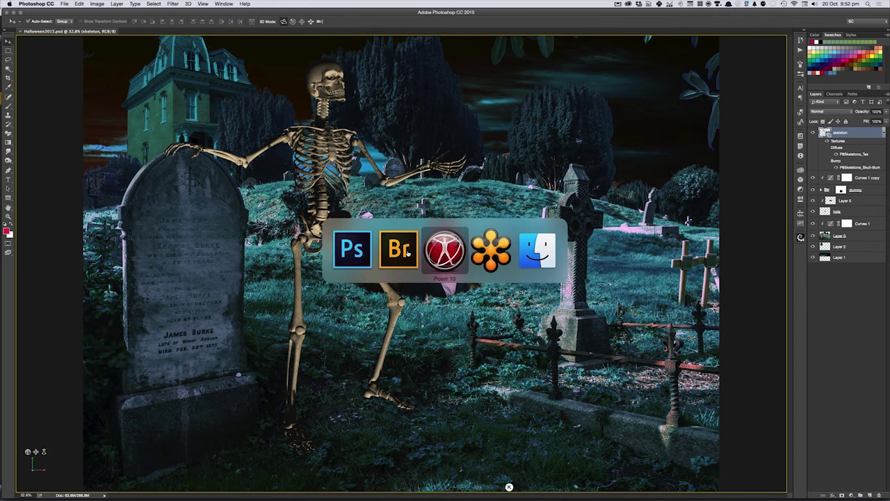
Step: In Bridge, preview the single red pumpkin and three-pumpkin photos full screen, then select the single pumpkin
click(404, 255)
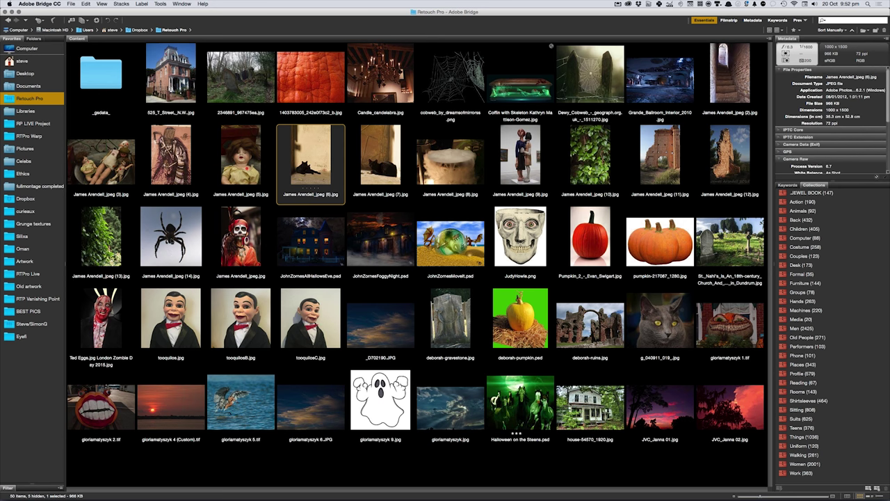
click(589, 242)
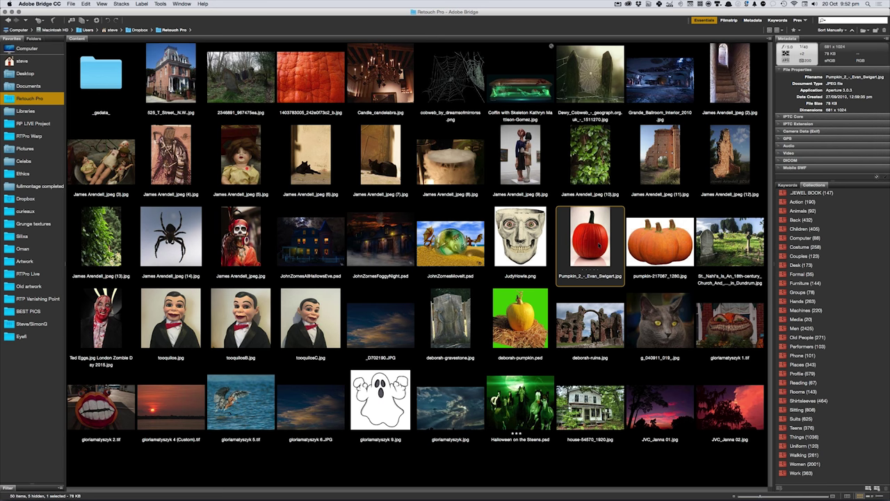
key(space)
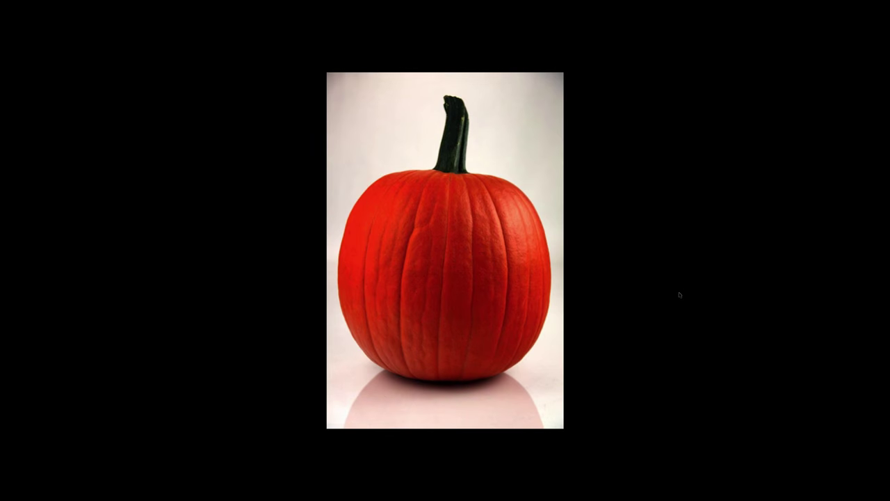
key(space)
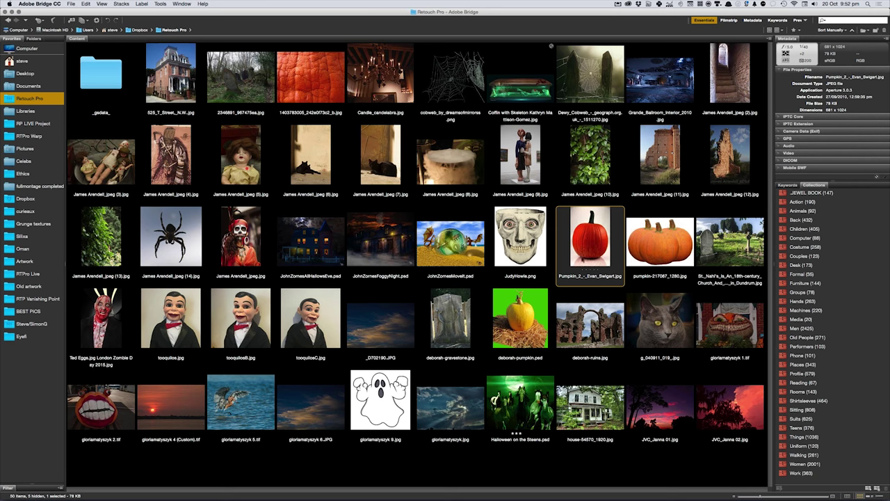
click(652, 247)
key(space)
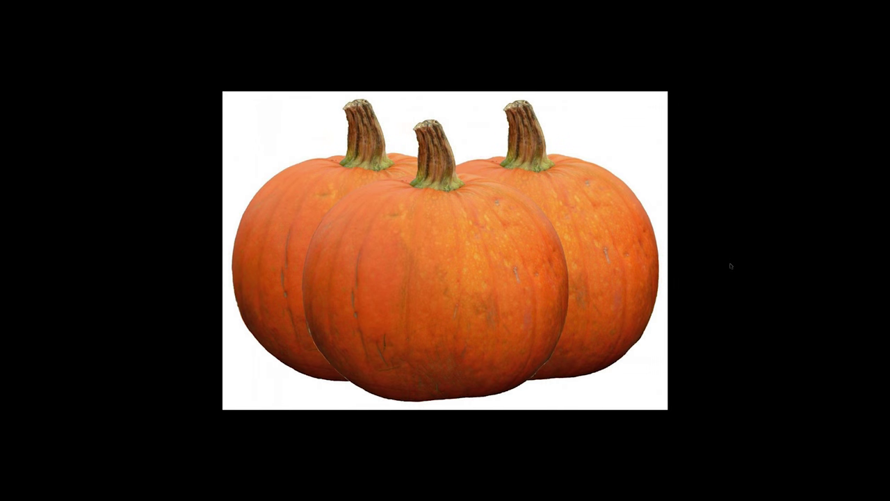
key(space)
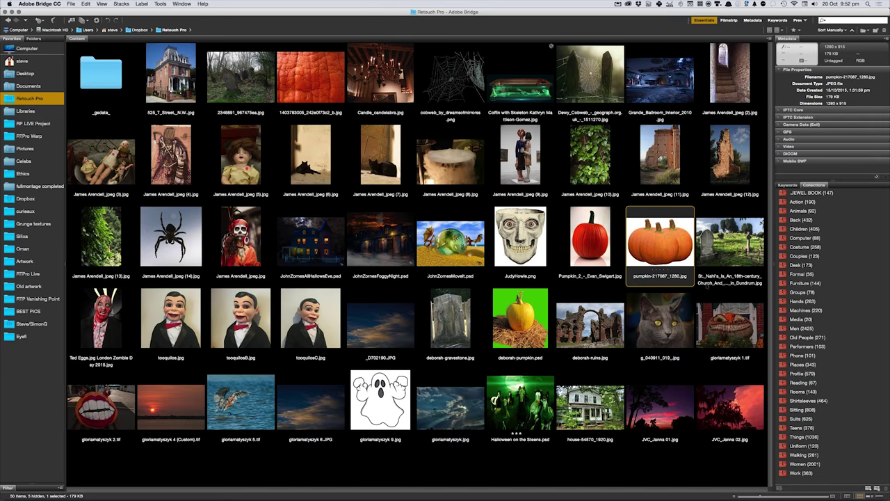
key(space)
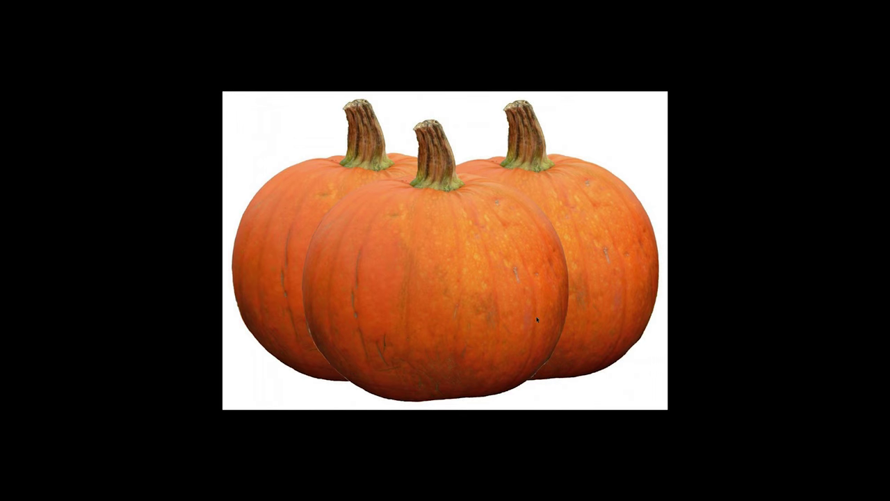
key(space)
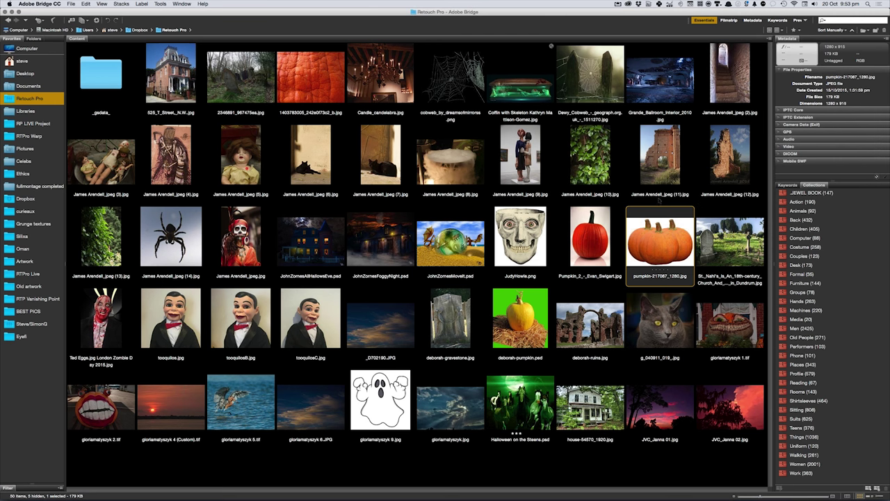
click(581, 246)
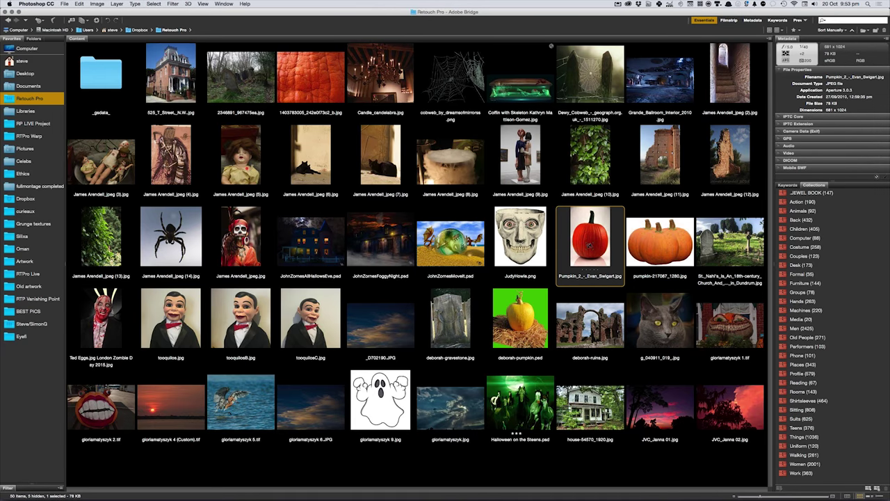
Step: Open the single pumpkin photo and Magic Wand-select its white background and pink reflection
double_click(589, 248)
key(w)
click(367, 140)
shift+click(502, 125)
shift+click(294, 135)
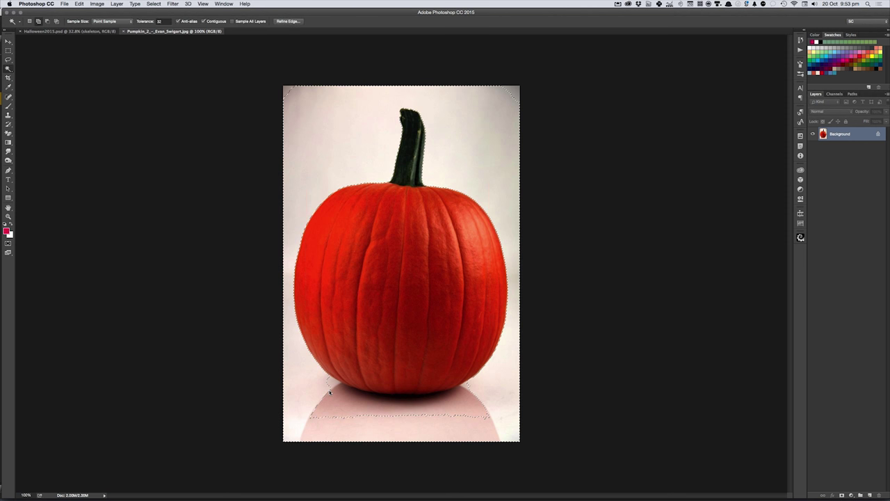
shift+click(443, 413)
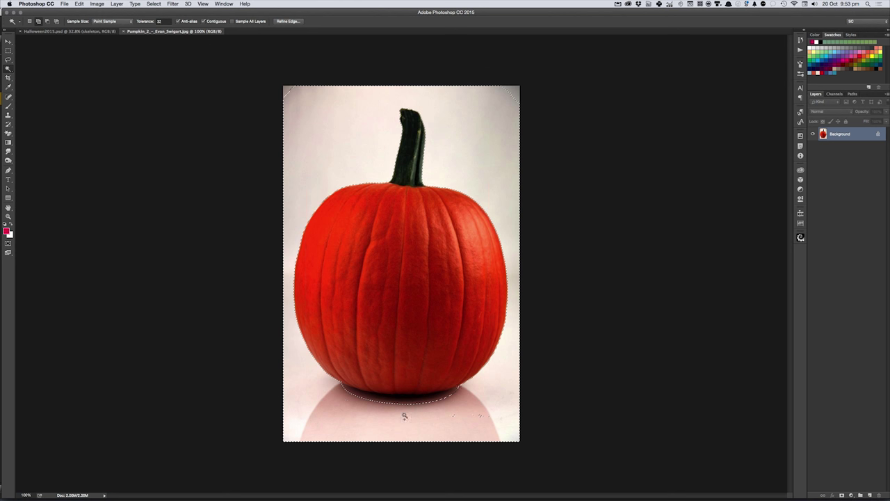
shift+click(482, 415)
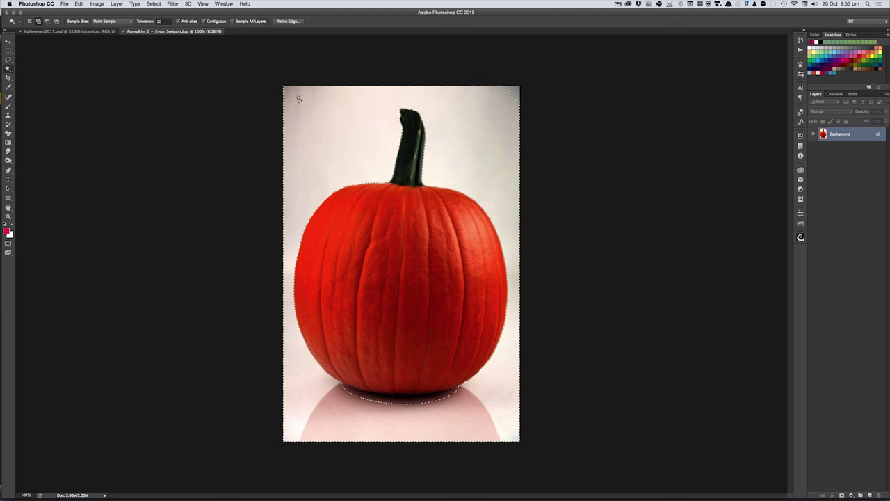
shift+click(513, 92)
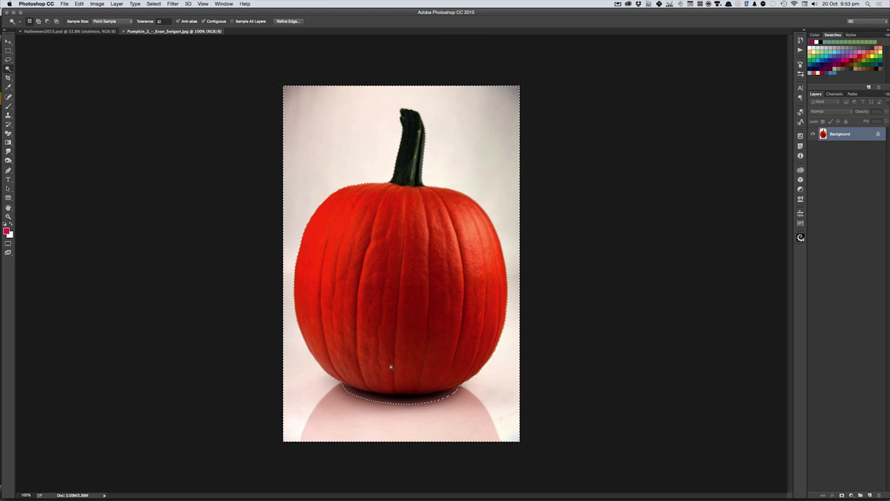
Step: Trim the selection along the pumpkin base, invert it to the pumpkin, and open Refine Edge
click(9, 68)
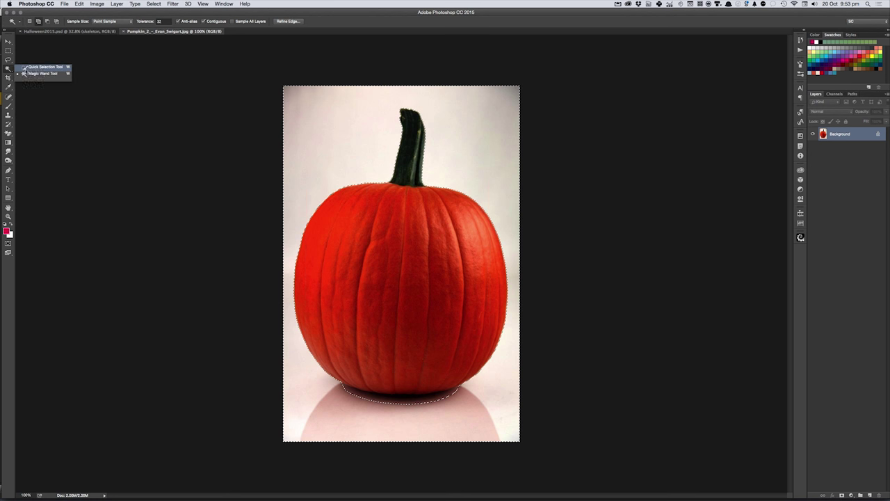
click(35, 67)
alt+click(335, 388)
drag(376, 395, 439, 397)
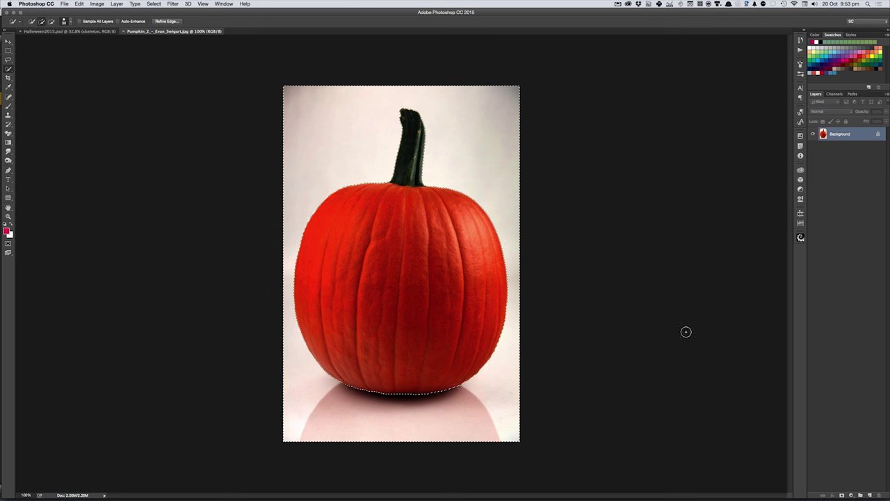
key(super+shift+i)
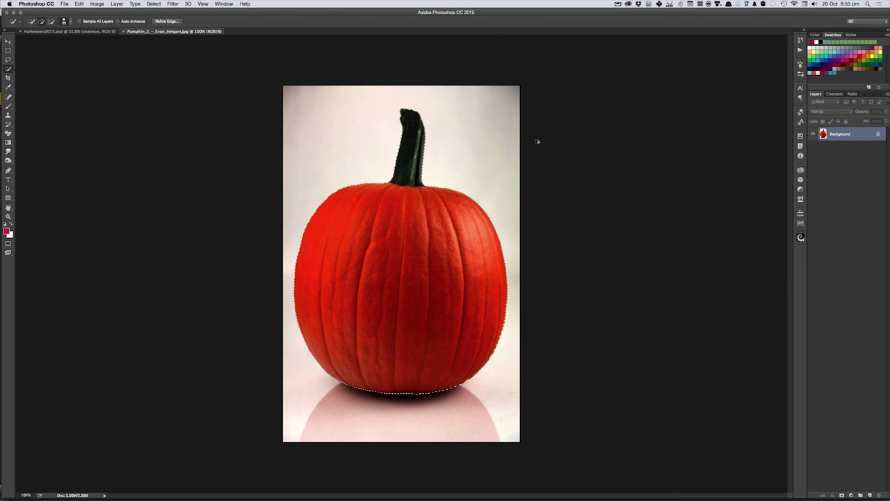
key(super+alt+r)
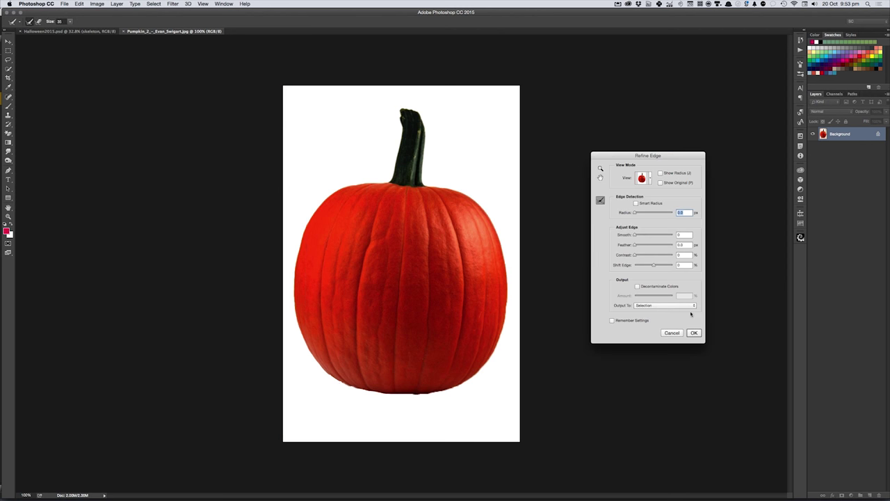
Step: Refine the pumpkin edge: View On Black, Smooth 15, negative Shift Edge, Decontaminate Colors, output New Layer with Mask
key(b)
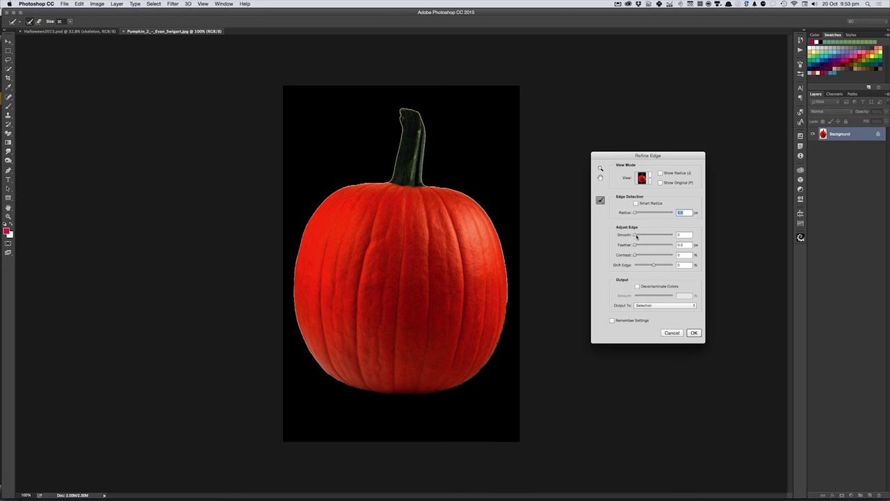
drag(637, 237, 641, 238)
drag(653, 266, 639, 268)
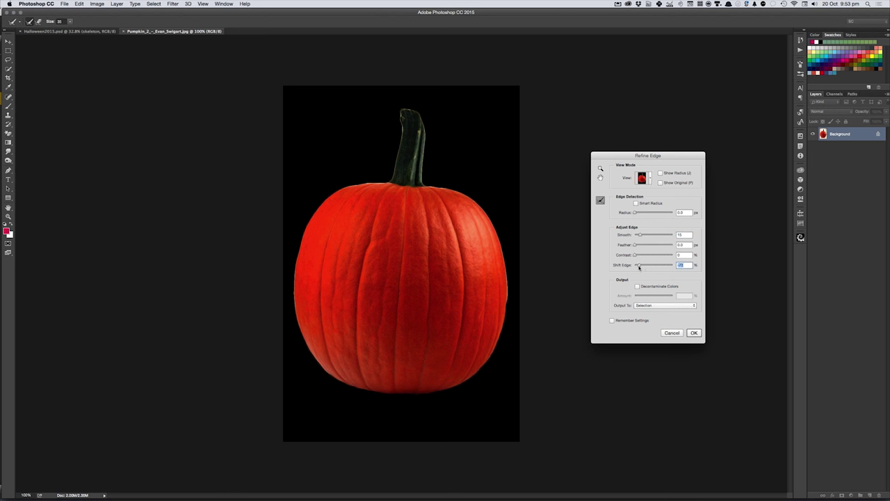
click(638, 287)
drag(657, 295, 689, 298)
drag(640, 266, 637, 267)
click(693, 334)
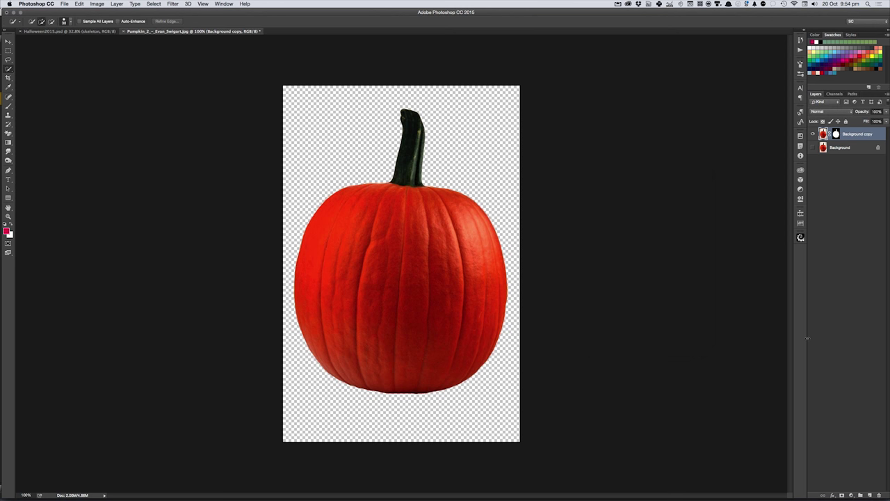
Step: Paste the pumpkin into Halloween2015.psd and move it into the skeleton's raised hand
super+click(837, 136)
click(98, 32)
key(ctrl+v)
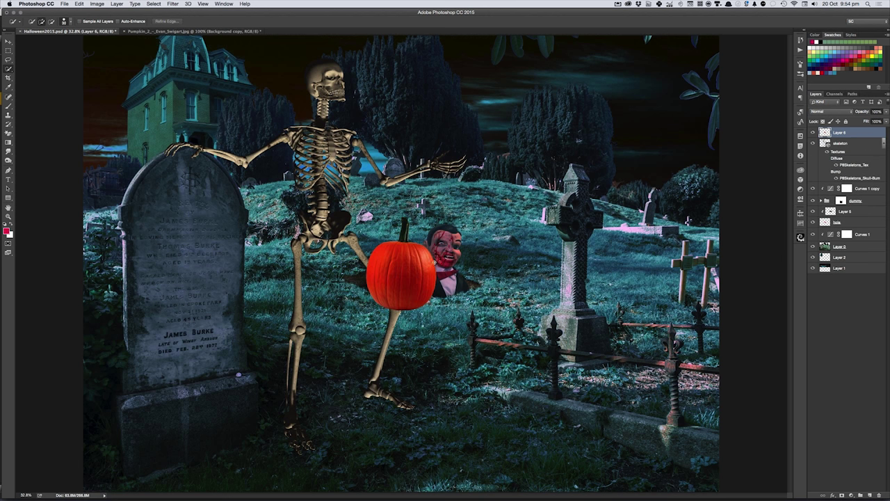
key(v)
drag(397, 269, 443, 125)
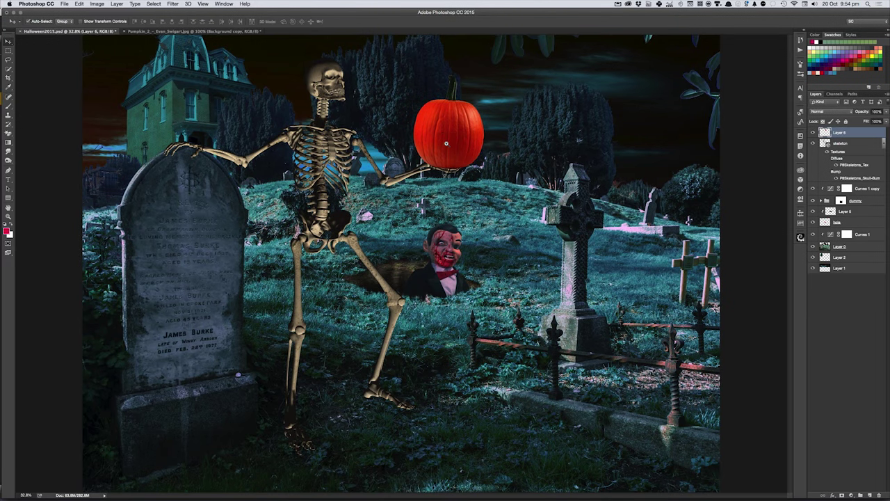
scroll(446, 143, up, 1)
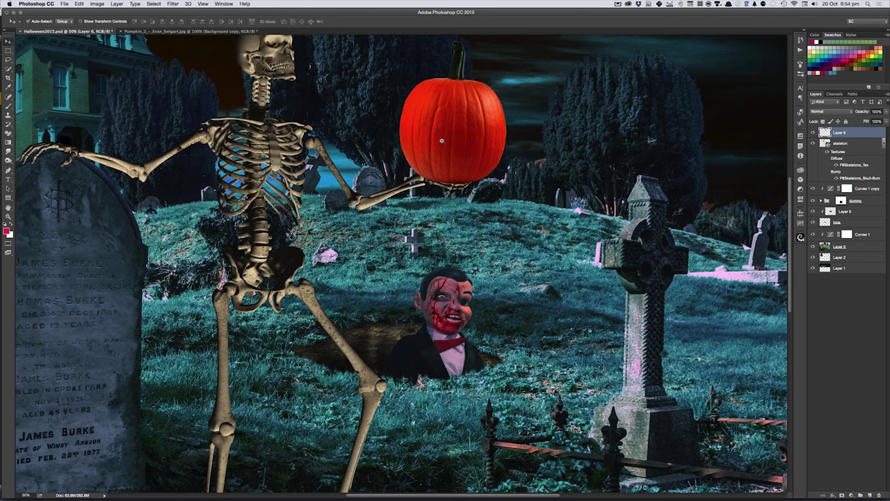
scroll(441, 141, up, 1)
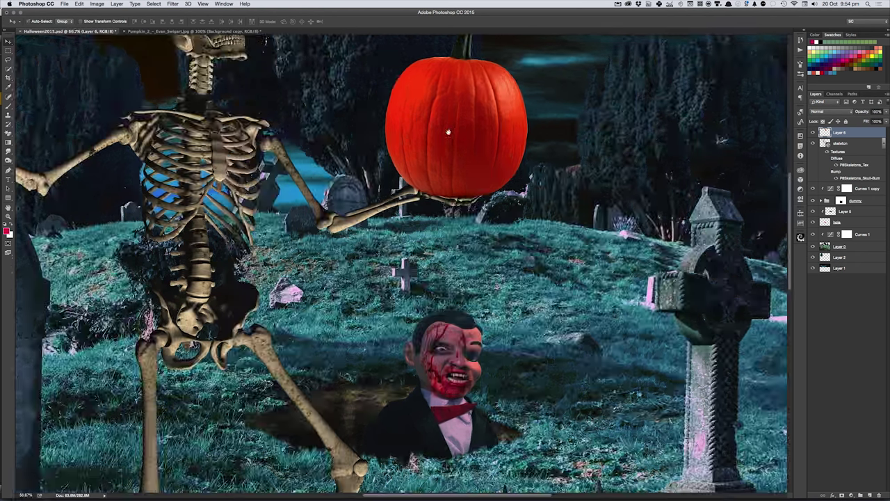
drag(448, 132, 444, 198)
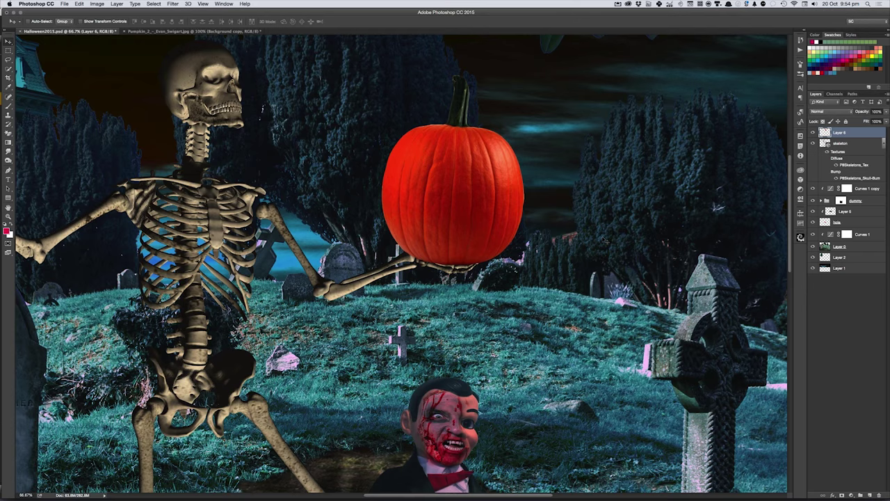
key(l)
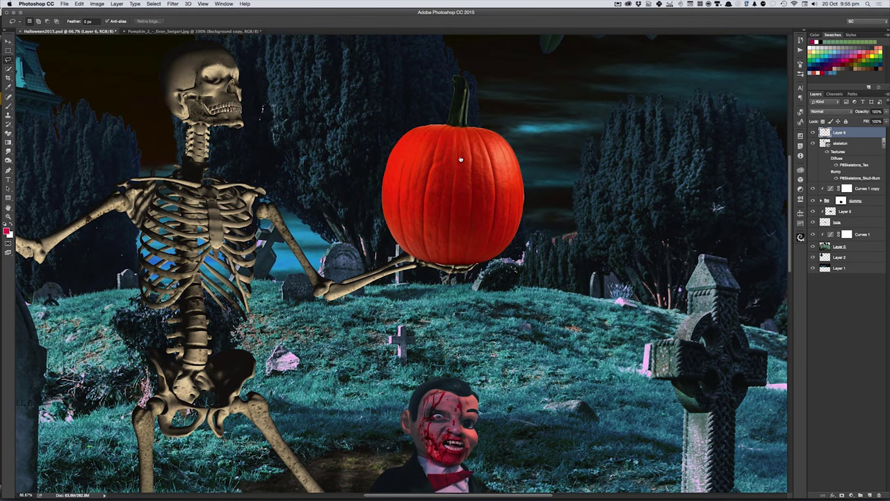
key(super+Tab)
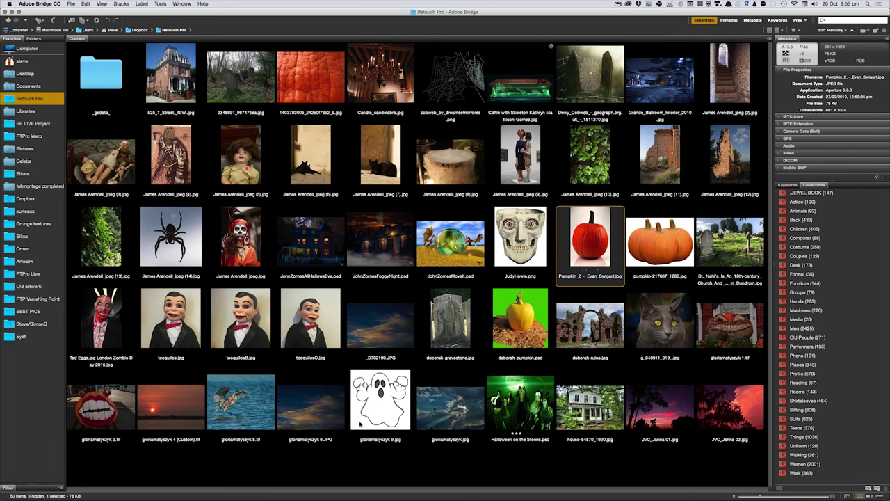
Step: Preview the cartoon ghost image in Bridge, then open the black cat photo in Photoshop
click(374, 407)
key(space)
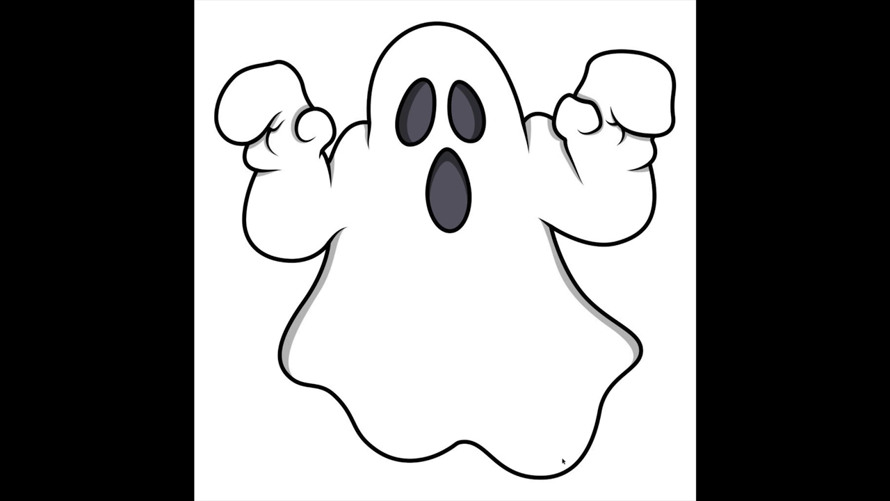
key(space)
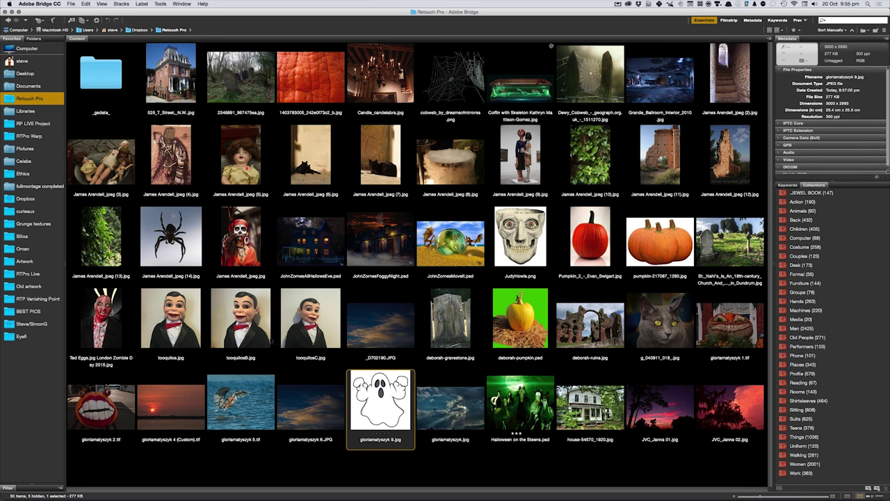
key(super+Tab)
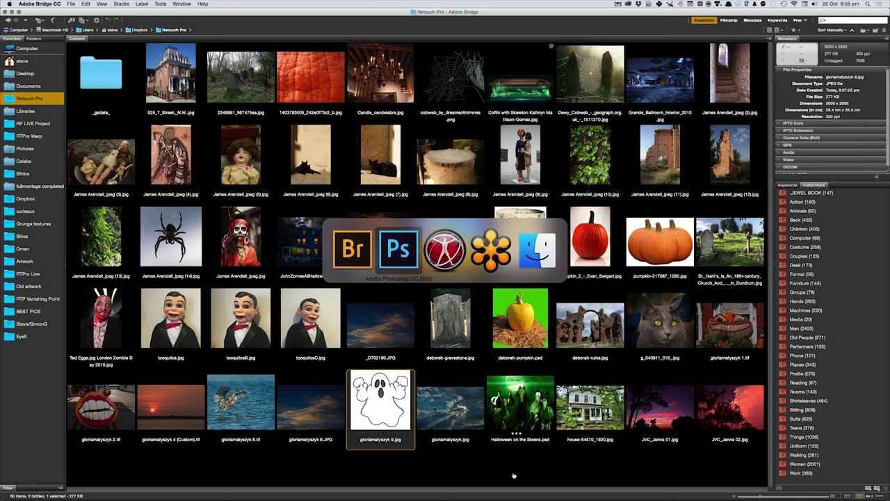
key(Escape)
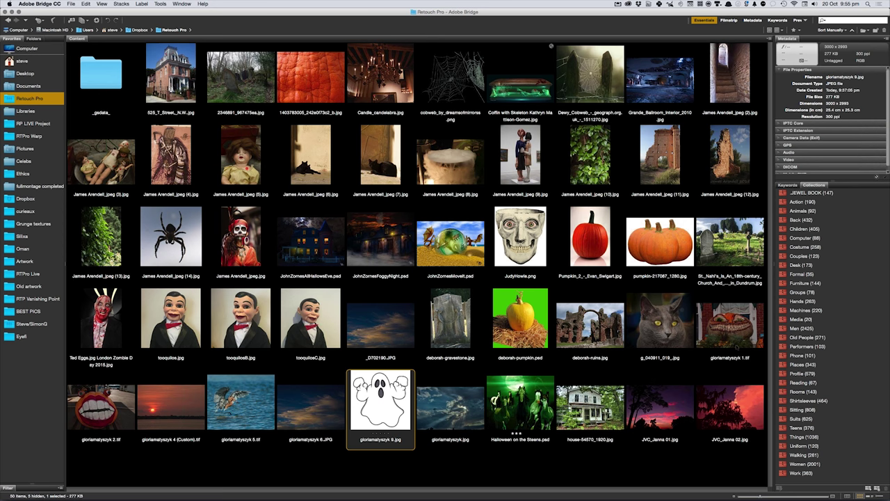
click(381, 171)
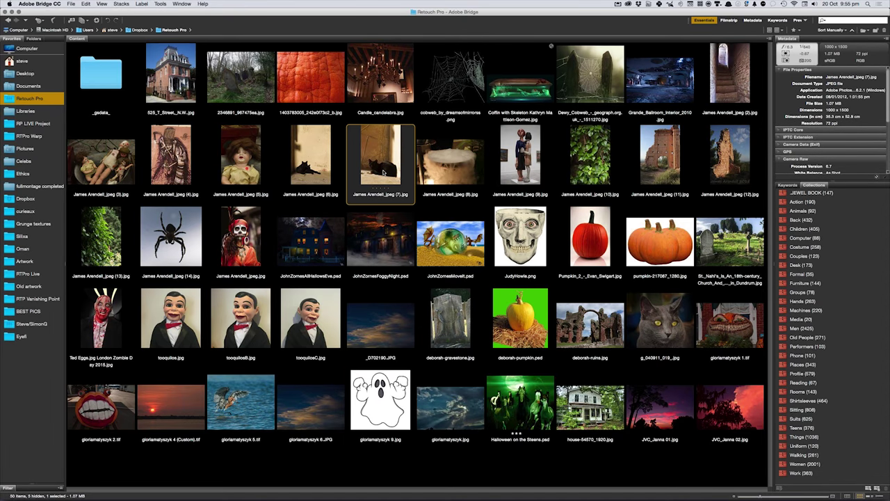
double_click(383, 172)
Step: Brush a quick selection over the black cat, subtracting stray areas
key(w)
mouse_move(336, 296)
mouse_down()
mouse_move(403, 334)
mouse_move(445, 313)
mouse_move(479, 344)
mouse_up()
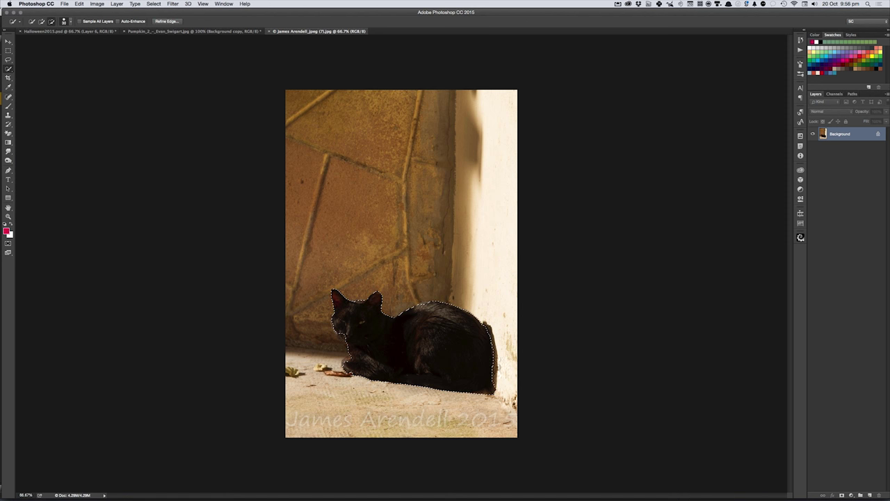
key(alt)
Step: Refine the cat selection edge on white with a slightly wider radius, then close the cat photo
key(ctrl+alt+r)
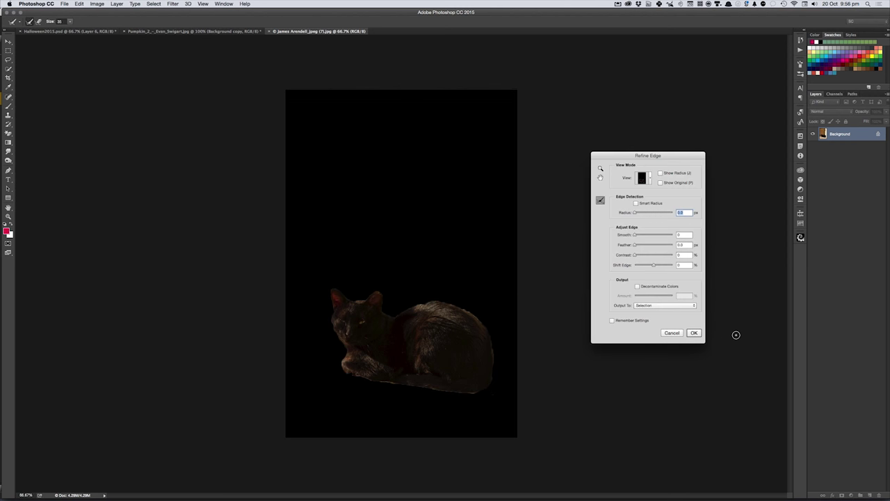
click(652, 178)
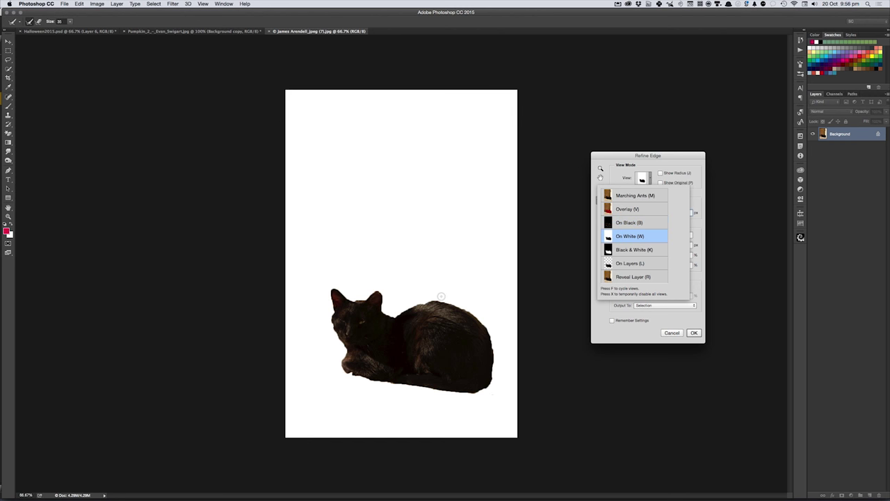
click(630, 235)
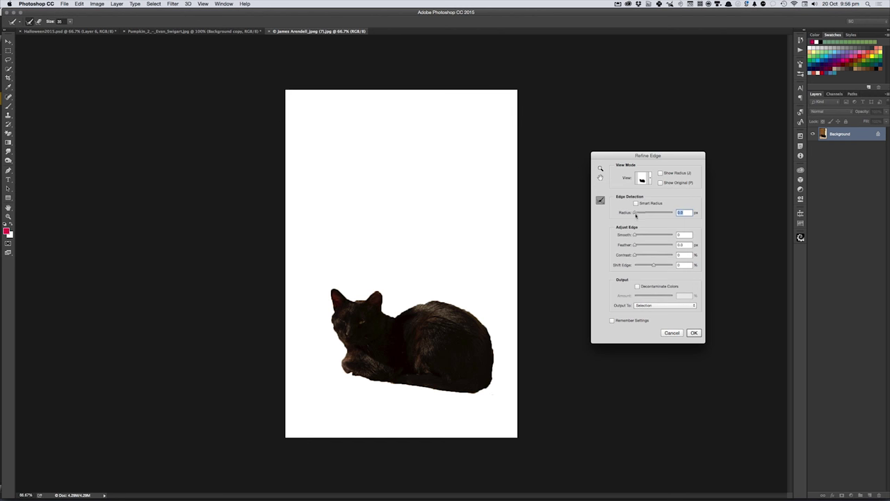
drag(635, 213, 646, 213)
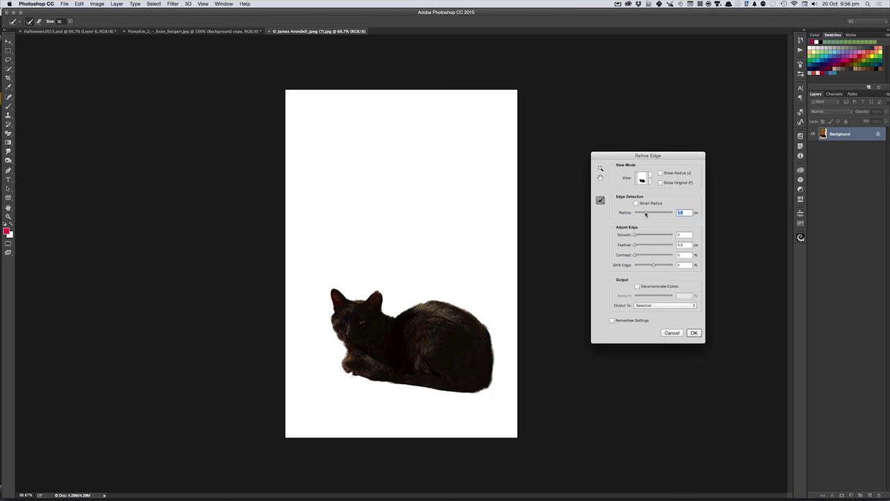
drag(645, 212, 649, 214)
drag(652, 213, 647, 224)
click(694, 333)
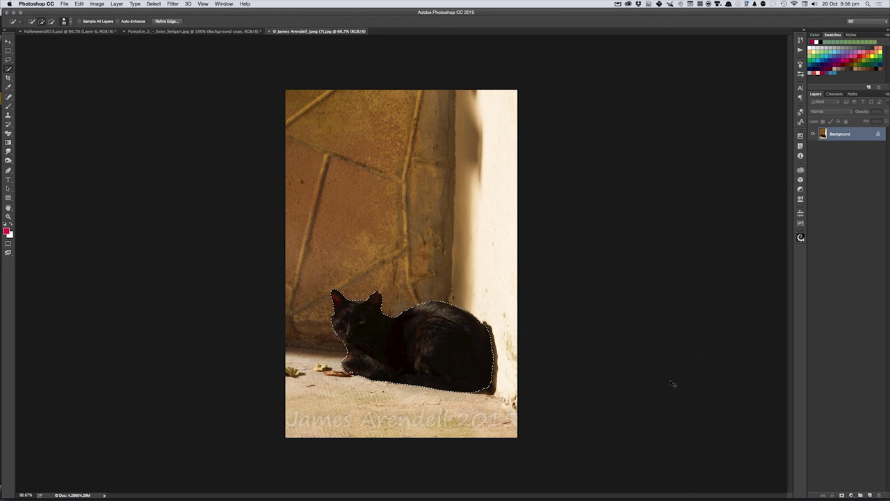
key(super+w)
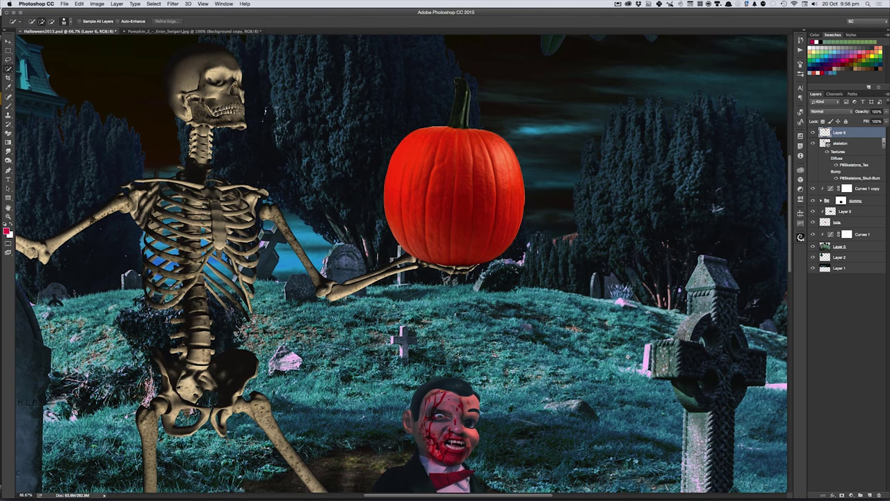
Step: Paste the cat into the graveyard as Layer 7 and place it below Curves 1
key(super+minus)
scroll(494, 183, down, 3)
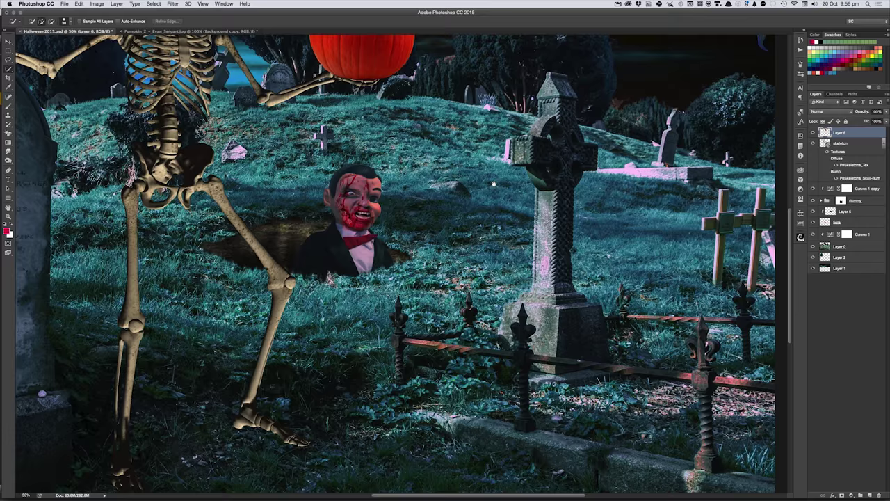
key(super+minus)
key(super+v)
key(v)
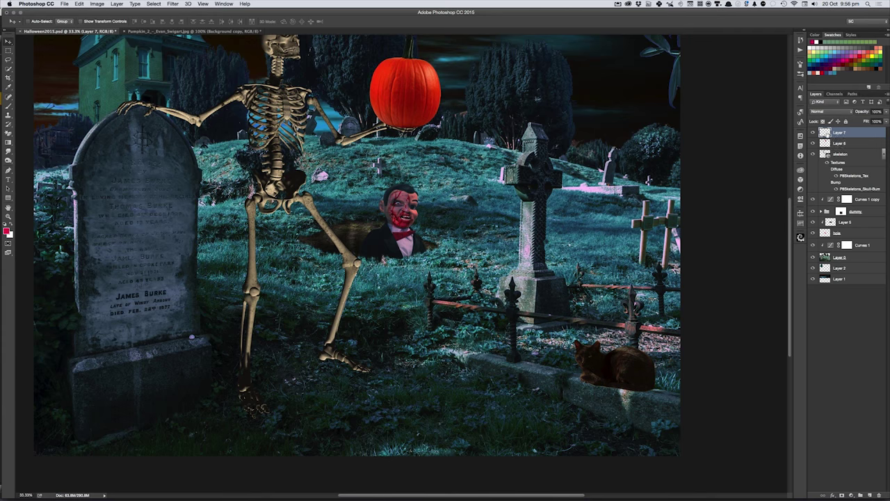
drag(831, 245, 832, 253)
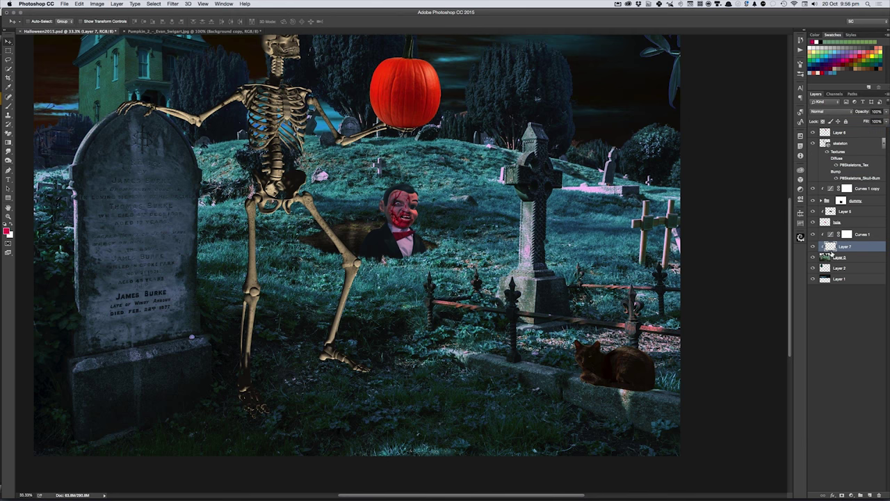
drag(626, 369, 618, 363)
Step: Scale the cat to about 131% and position it beside the fence
key(ctrl+t)
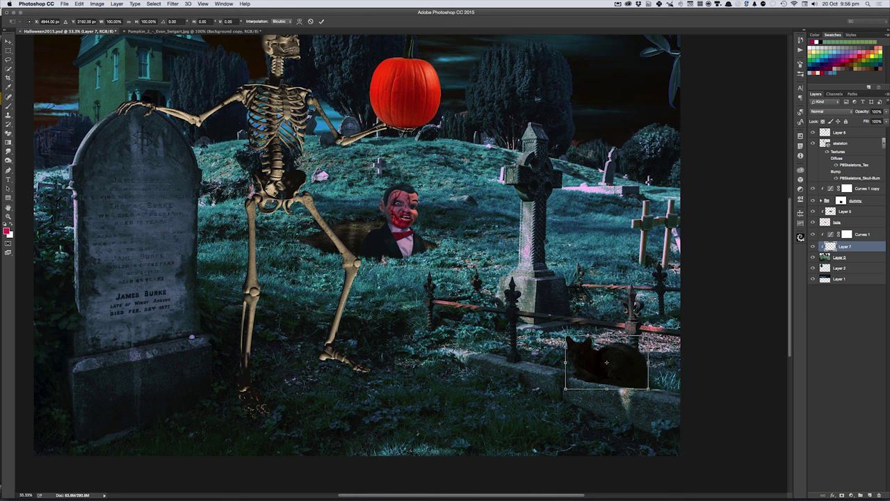
drag(647, 327, 676, 319)
drag(645, 363, 654, 361)
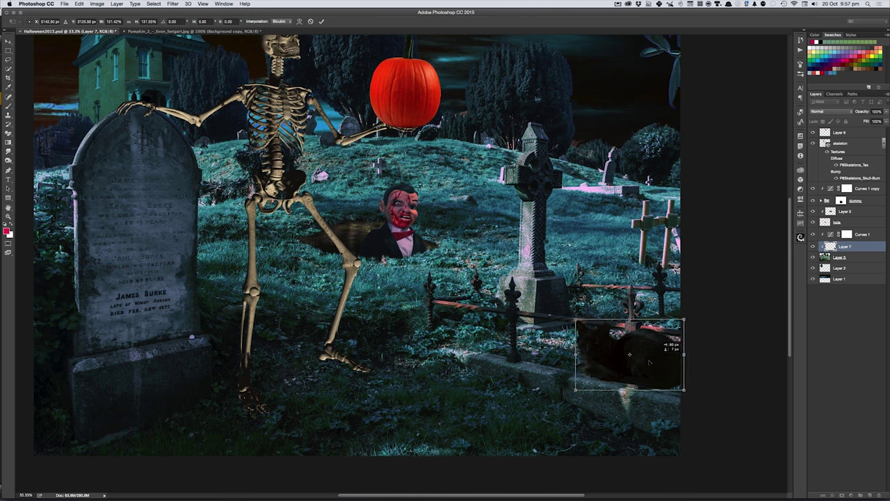
drag(654, 360, 654, 351)
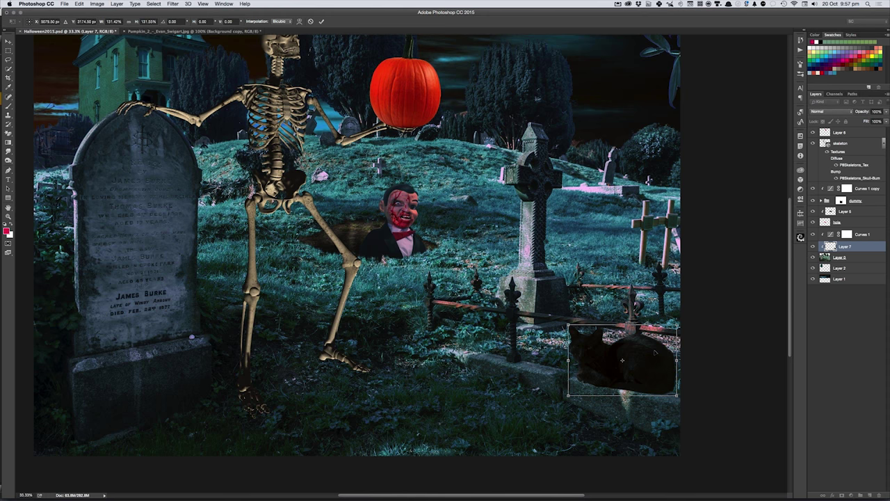
drag(662, 372, 672, 371)
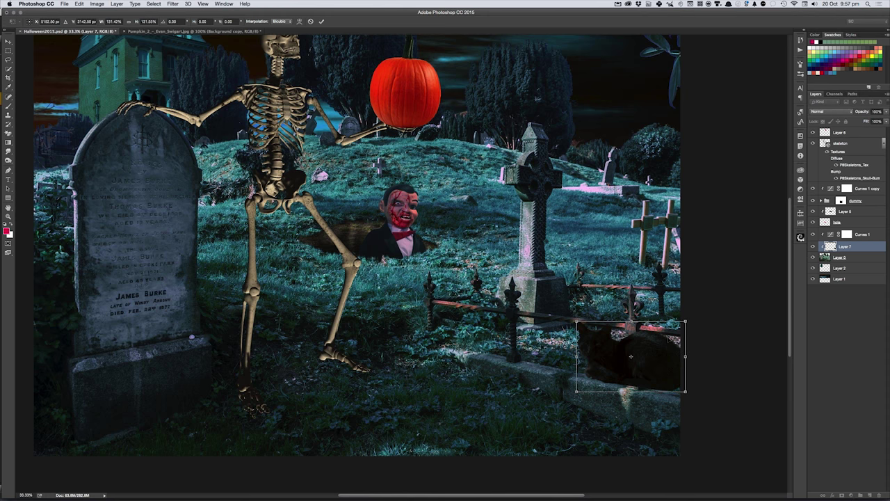
key(Return)
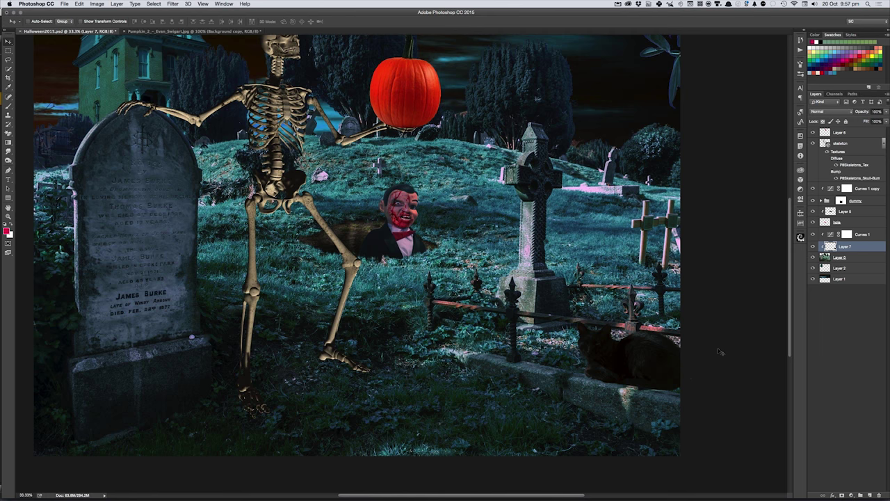
key(ctrl+m)
Step: Brighten the cat with a curve point at 113/151 and set Layer 7 to 50% opacity
drag(624, 281, 620, 262)
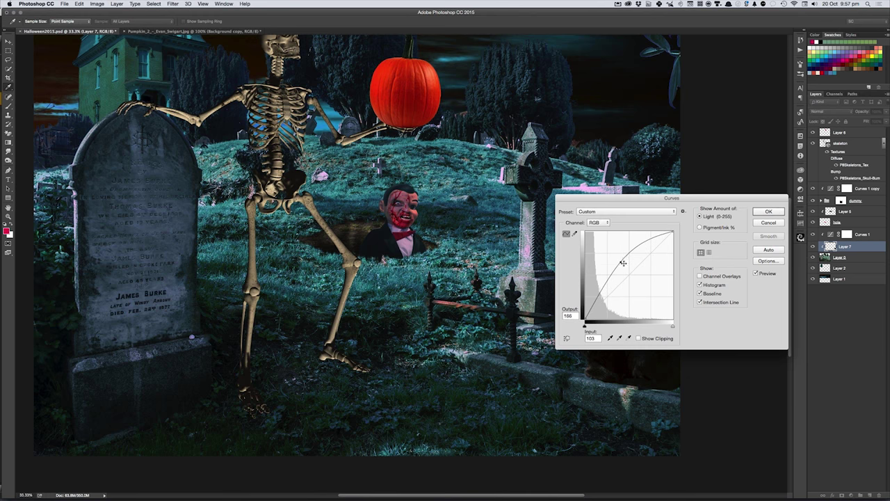
click(769, 211)
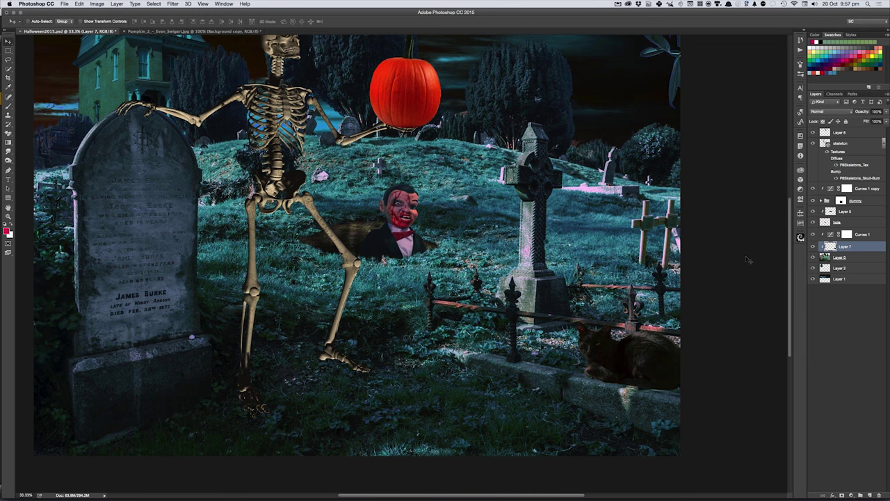
key(5)
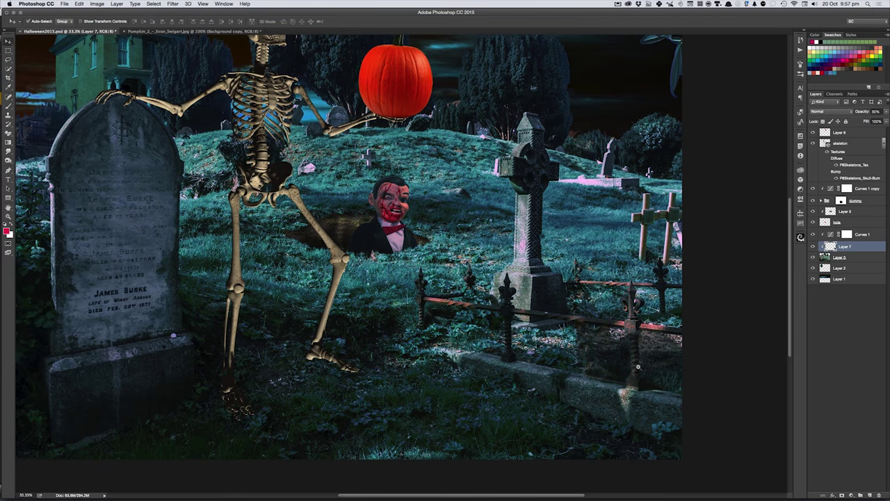
scroll(637, 366, up, 1)
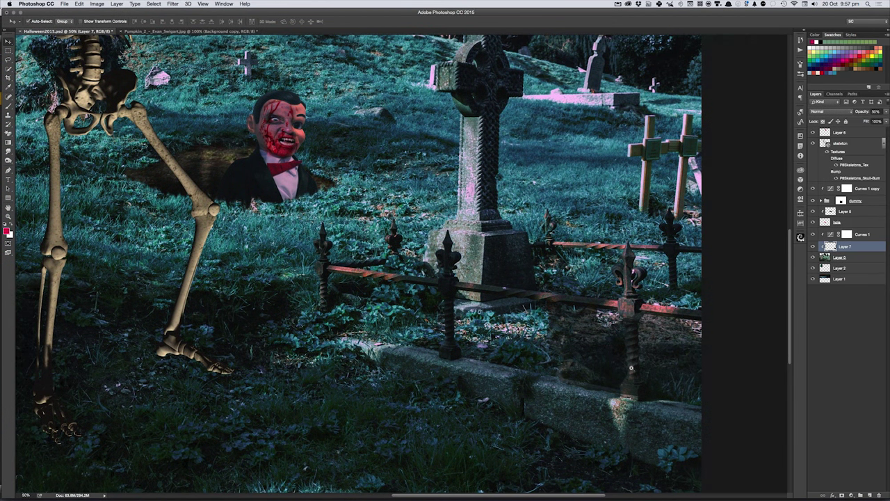
scroll(630, 367, up, 2)
Step: Add a Reveal All mask to the cat layer and mask it behind the fence rail
click(116, 4)
mouse_move(128, 108)
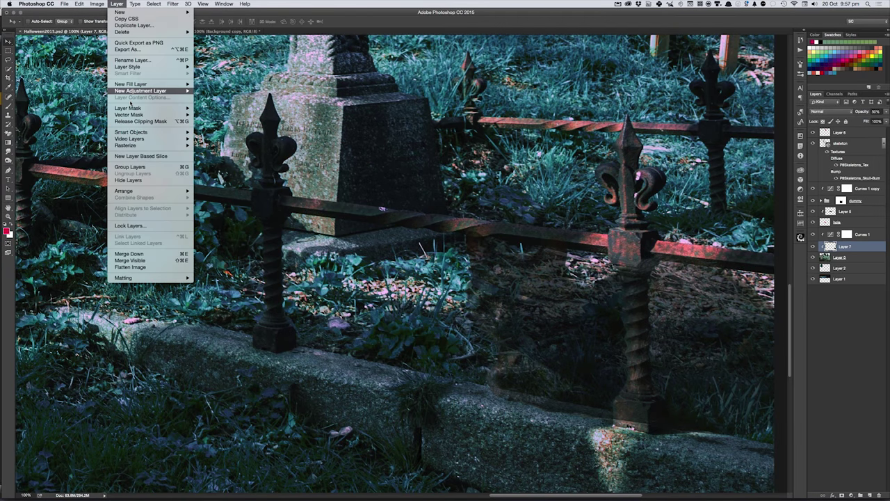
click(211, 108)
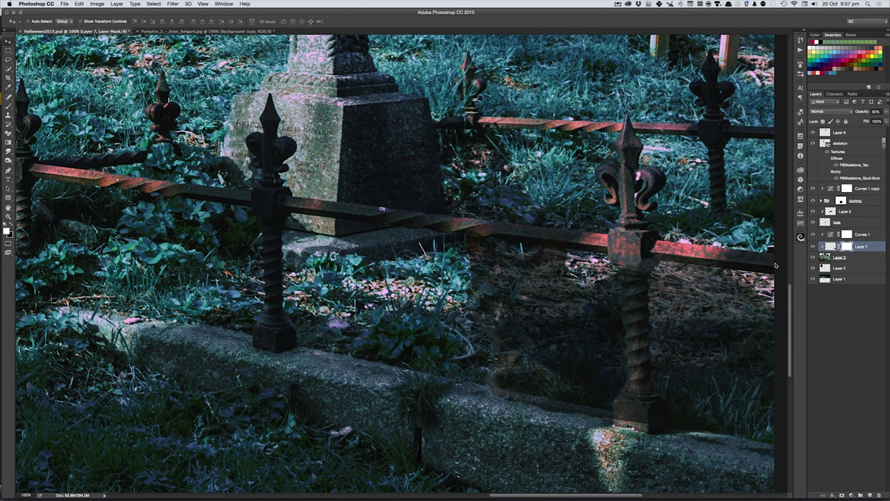
key(l)
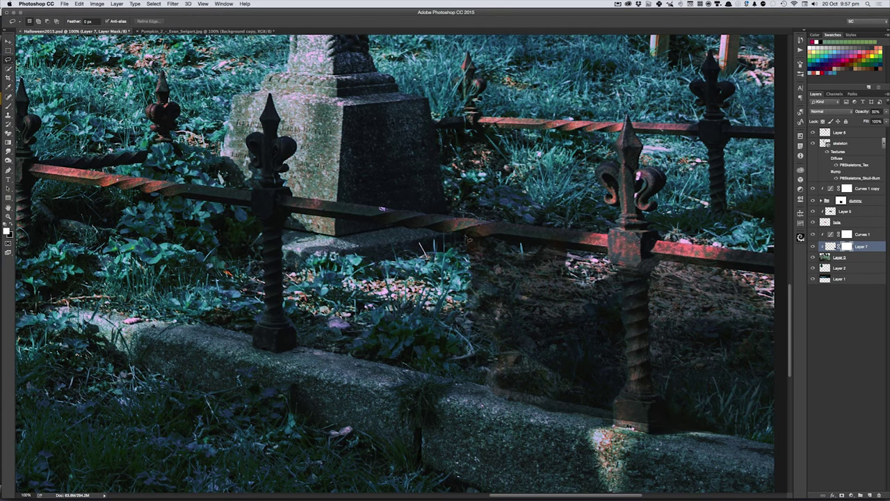
drag(465, 217, 490, 242)
mouse_move(490, 241)
mouse_down()
mouse_move(774, 286)
mouse_move(782, 264)
mouse_move(464, 220)
mouse_up()
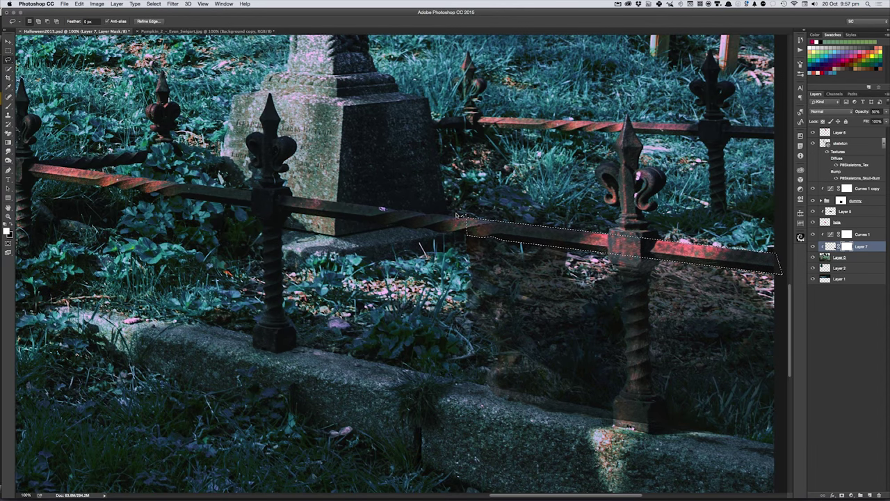
key(ctrl+d)
Step: Mask the cat behind the stone curb and paint black over the fence post
mouse_move(480, 386)
mouse_down()
mouse_move(745, 443)
mouse_move(782, 466)
mouse_up()
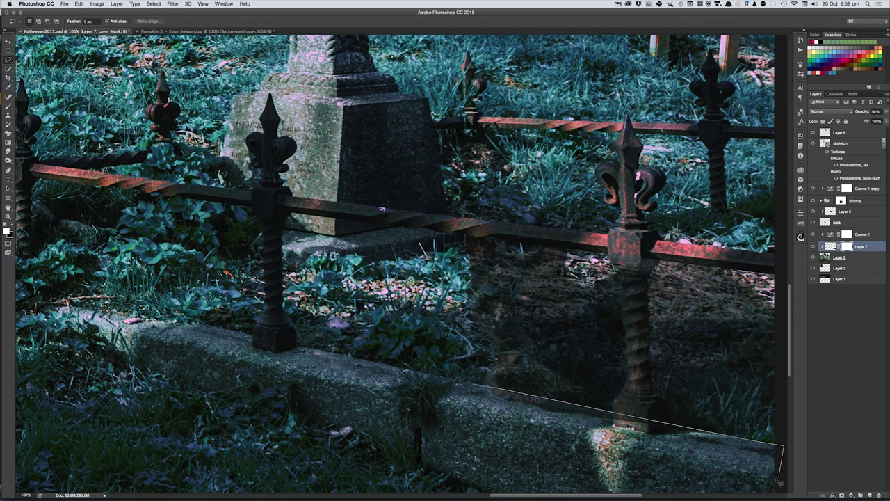
drag(781, 478, 459, 400)
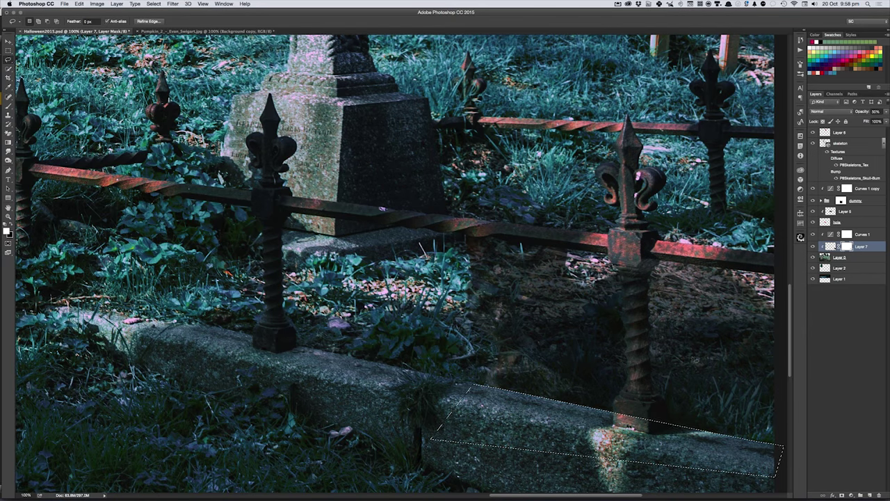
key(ctrl+d)
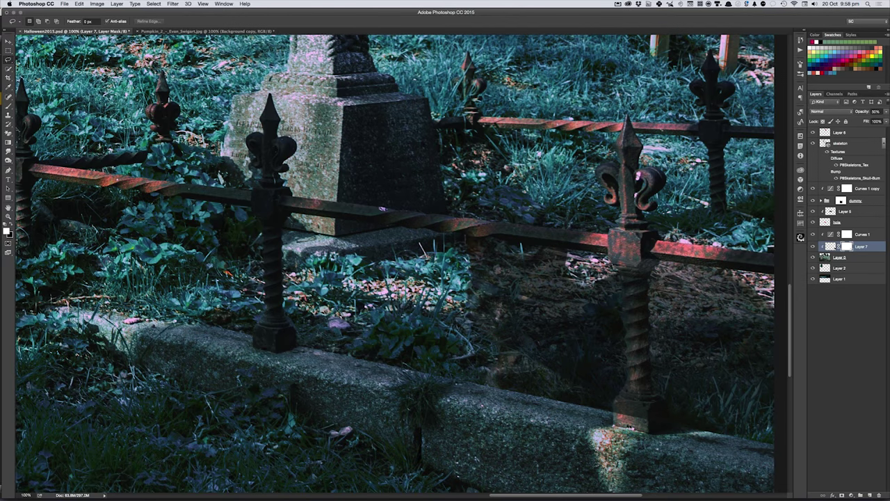
key(b)
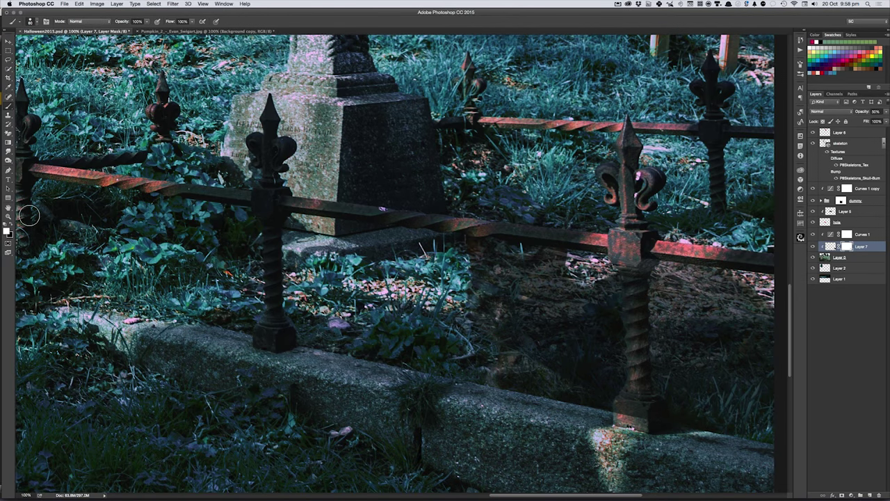
right_click(616, 437)
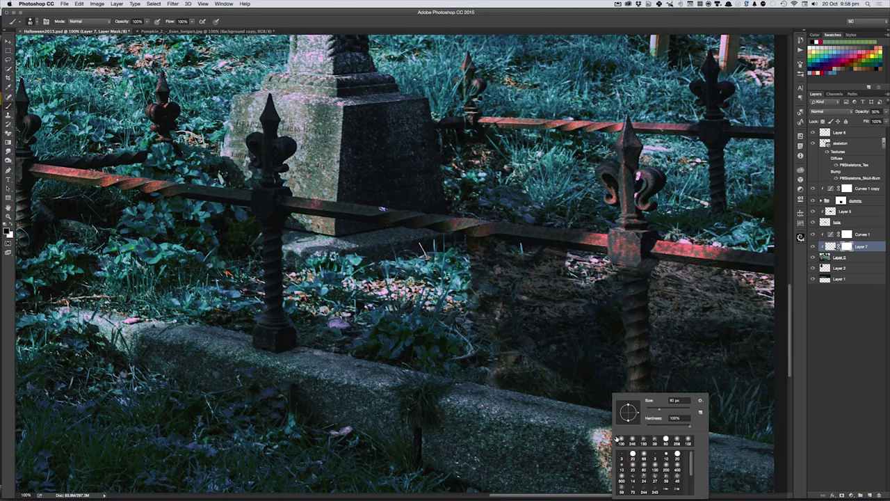
key(Return)
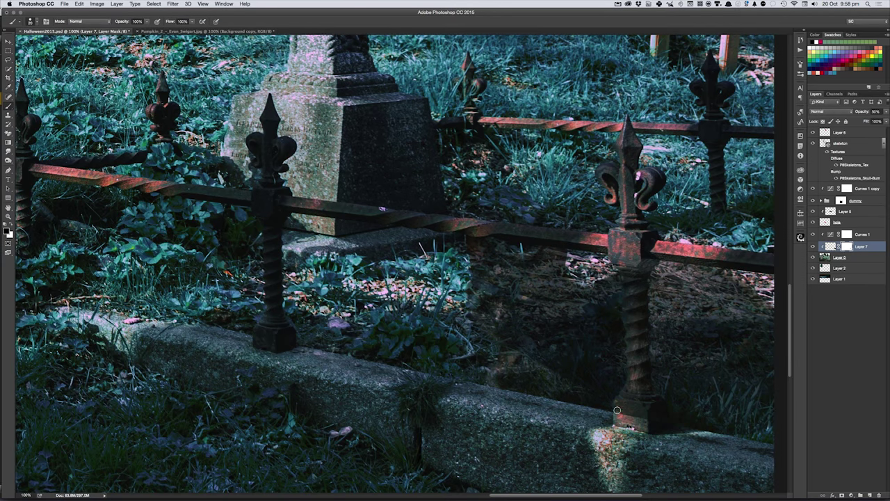
mouse_move(617, 405)
mouse_down()
mouse_move(631, 379)
mouse_move(618, 257)
mouse_move(639, 273)
mouse_up()
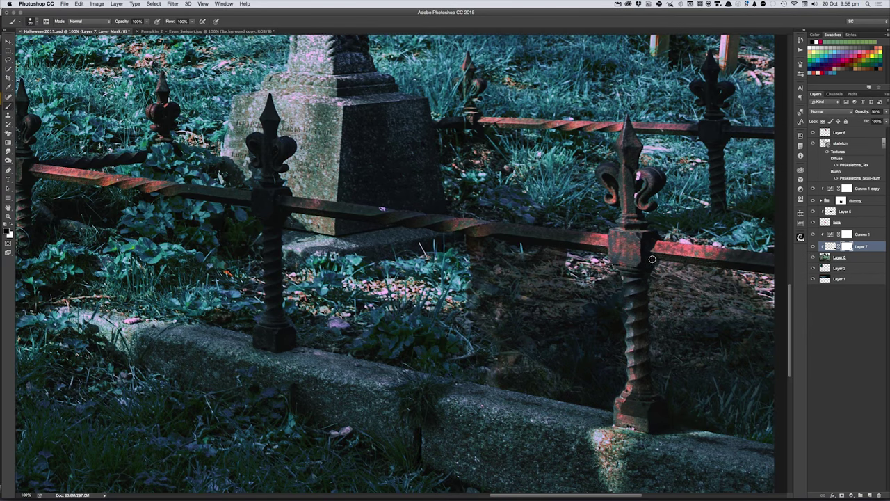
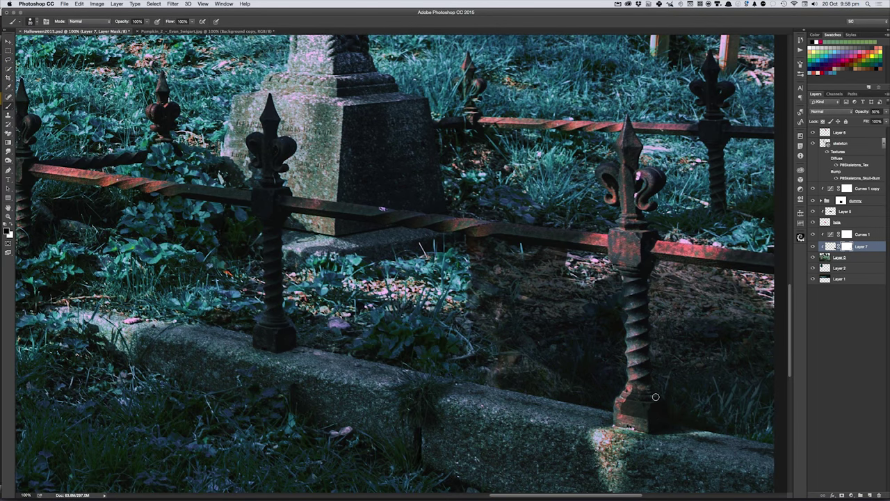
Step: Paint Layer 7's mask around the fence-post base and set the cat layer to 100% opacity
drag(636, 413, 647, 404)
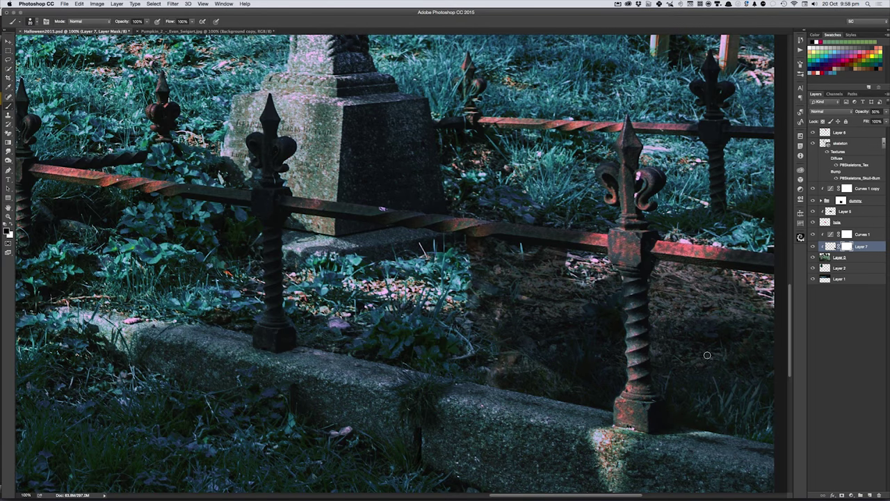
key(v)
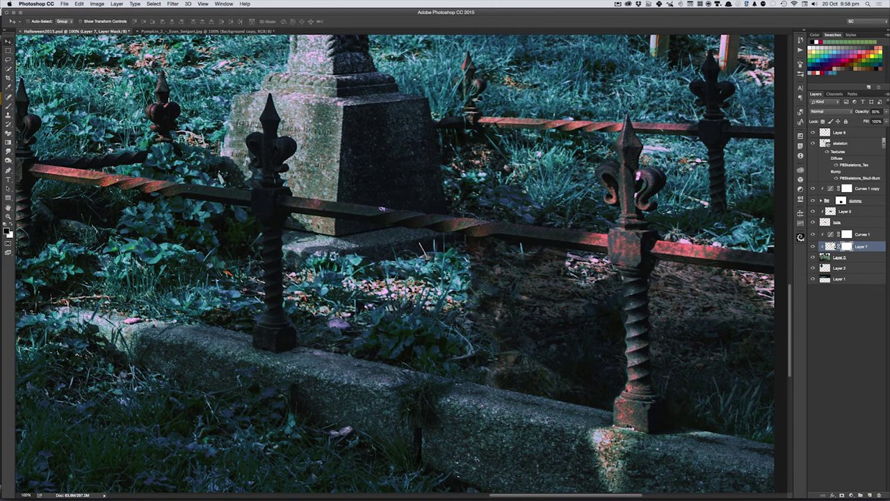
key(0)
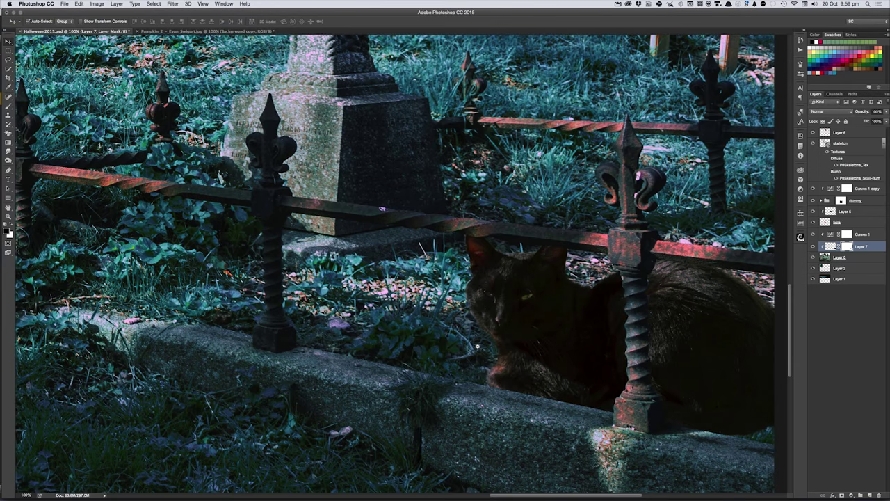
Step: Zoom out and temporarily disable the cat layer's mask to compare
scroll(478, 346, down, 1)
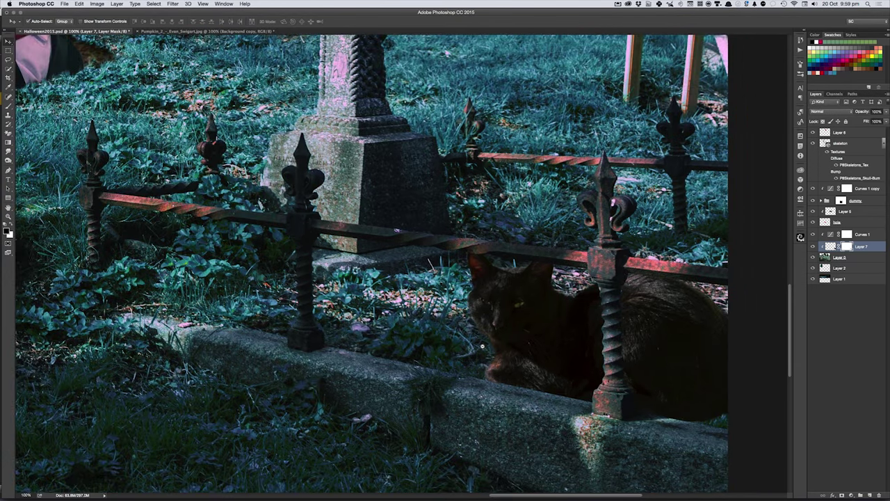
scroll(482, 345, down, 1)
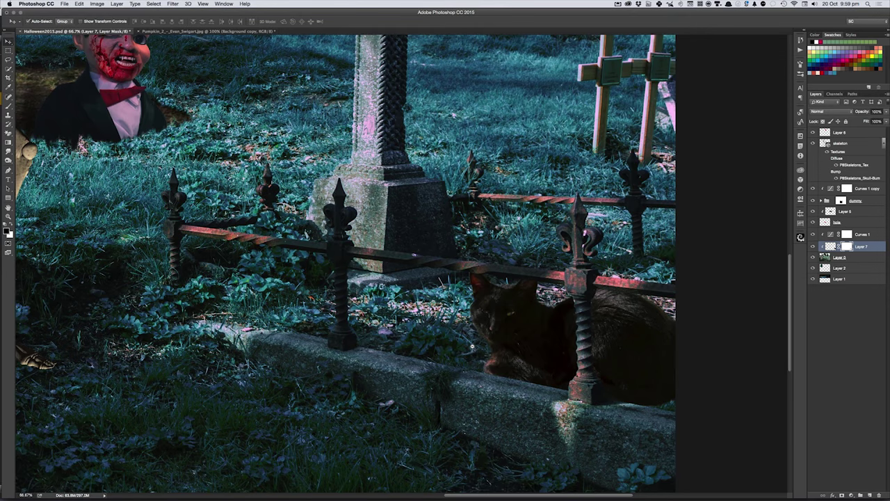
scroll(473, 346, down, 1)
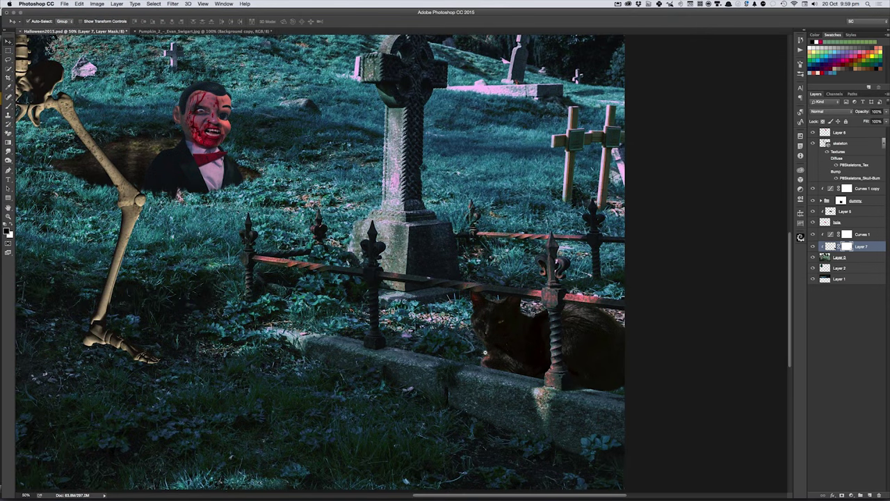
scroll(485, 353, down, 1)
shift+click(847, 246)
Step: Re-enable the cat layer's mask, select Layer 2, and switch toward Adobe Bridge
shift+click(846, 247)
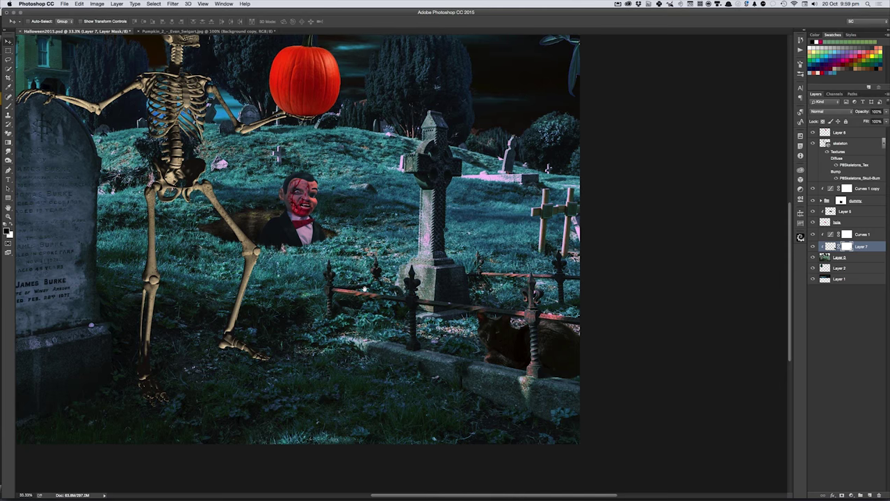
mouse_move(364, 288)
mouse_down()
mouse_move(523, 348)
mouse_move(511, 350)
mouse_up()
click(200, 149)
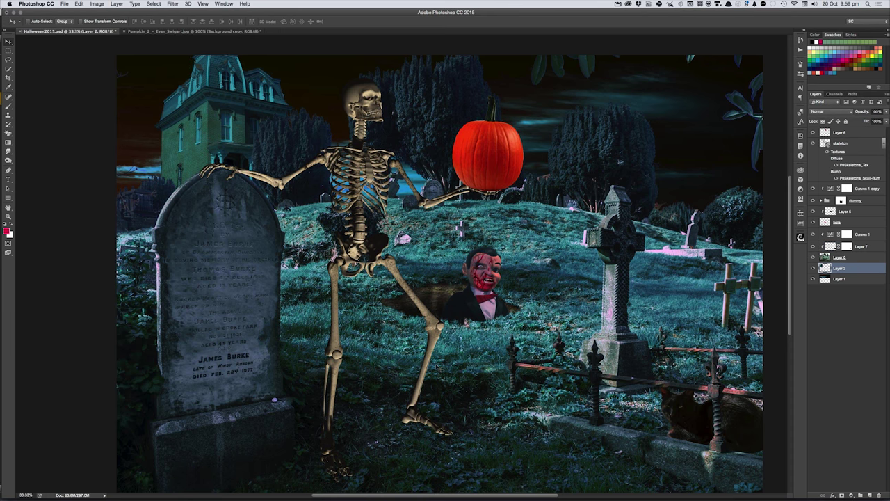
key(super+Tab)
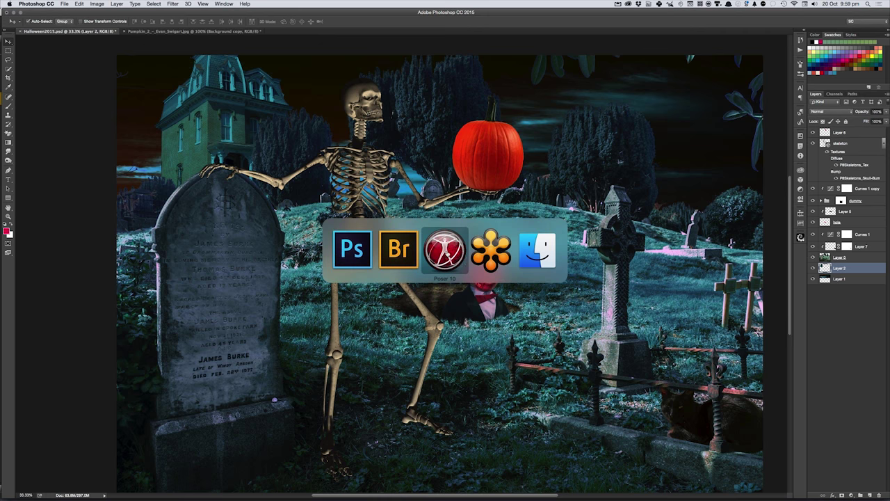
Step: Open JohnZornesAllHallowsEve.psd from Adobe Bridge into Photoshop
click(400, 256)
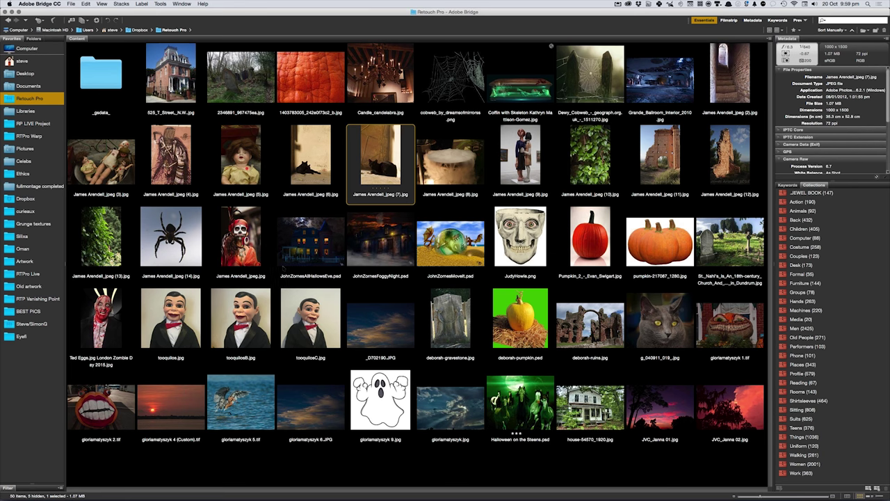
click(282, 267)
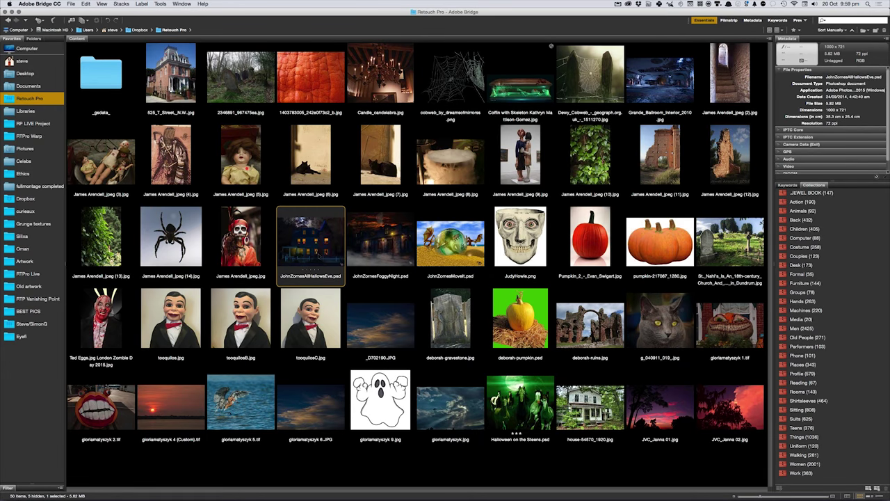
double_click(320, 256)
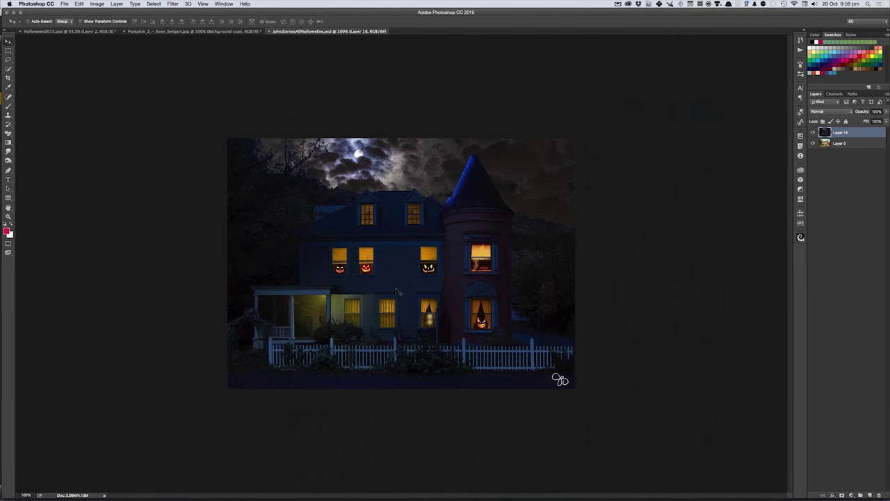
Step: Zoom to 300% and lasso the grinning pumpkin in the lower turret window
click(442, 279)
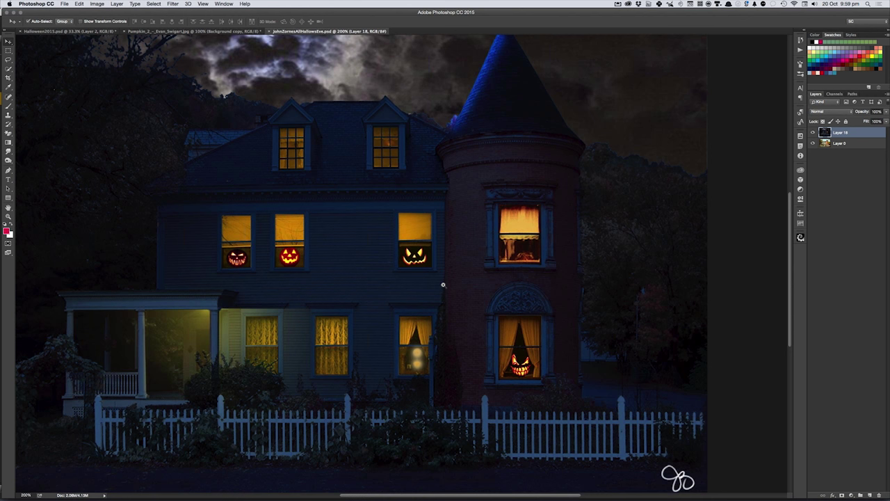
click(443, 284)
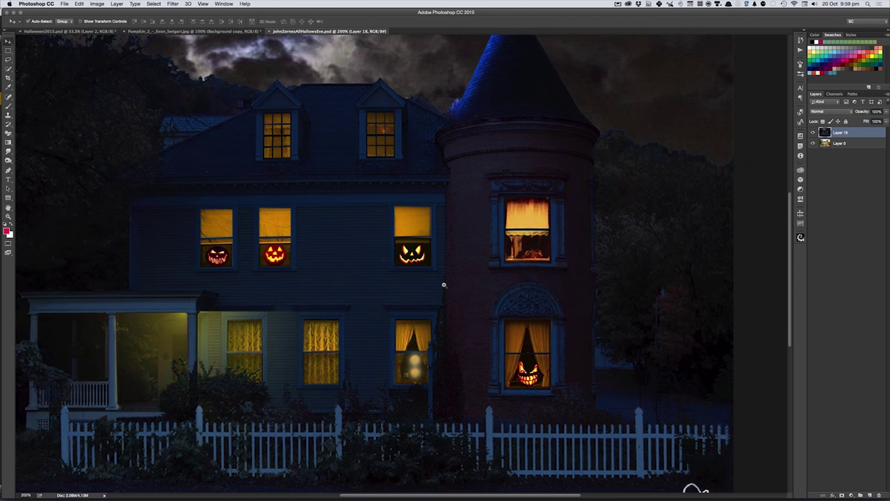
click(444, 285)
key(m)
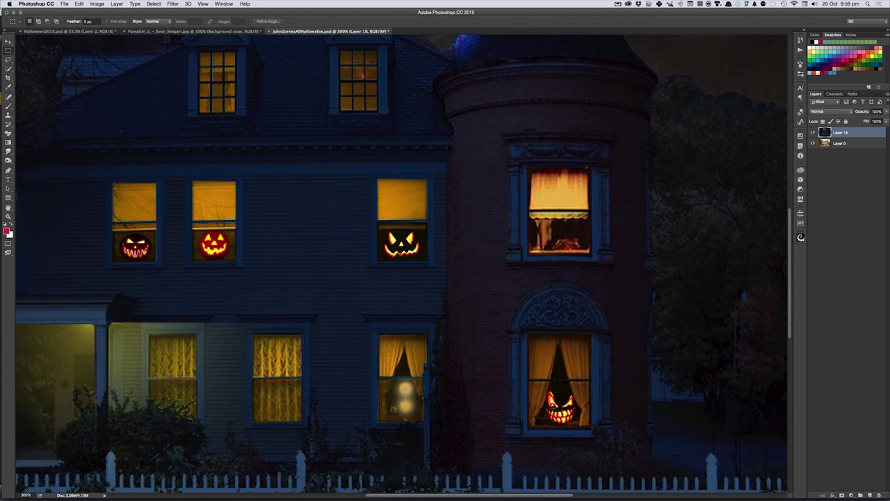
key(l)
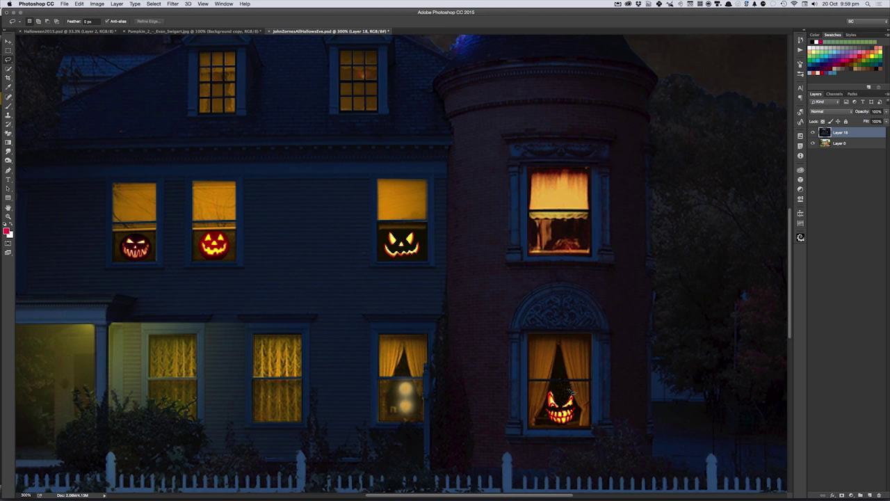
mouse_move(571, 392)
mouse_down()
mouse_move(562, 430)
mouse_move(543, 406)
mouse_move(569, 391)
mouse_up()
Step: Check the house with the night overlay toggled, then close the document without saving
click(813, 133)
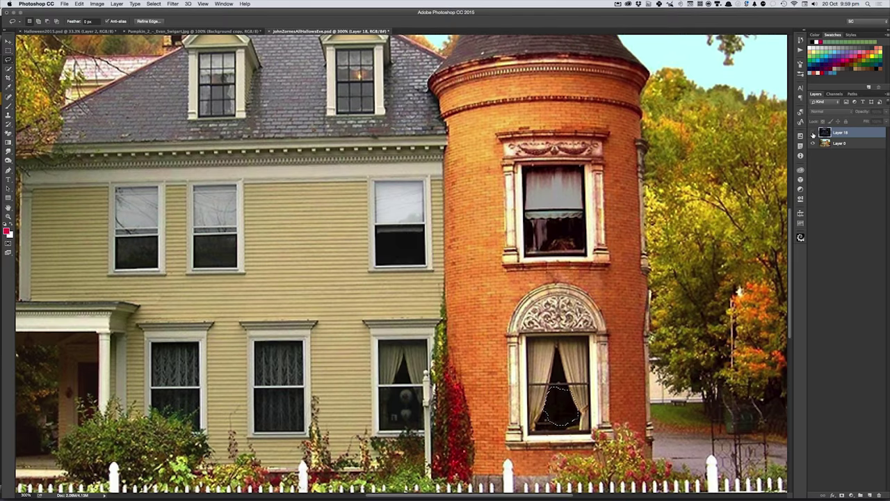
key(ctrl+minus)
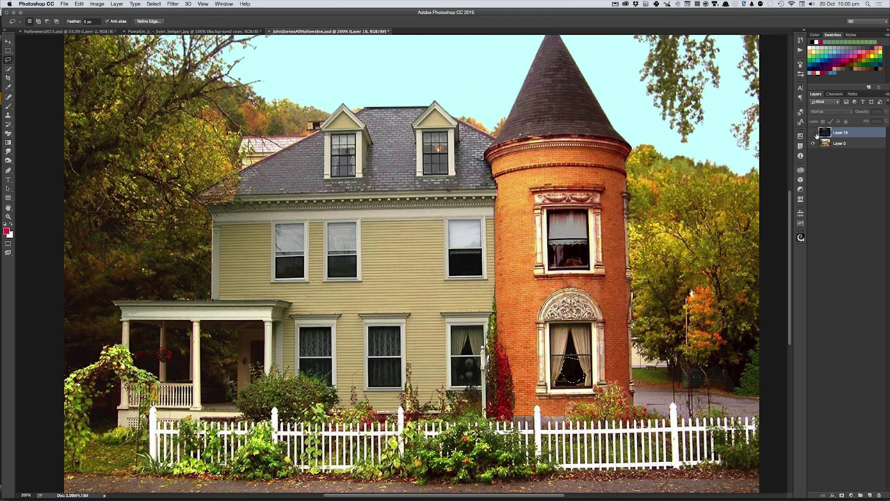
click(814, 133)
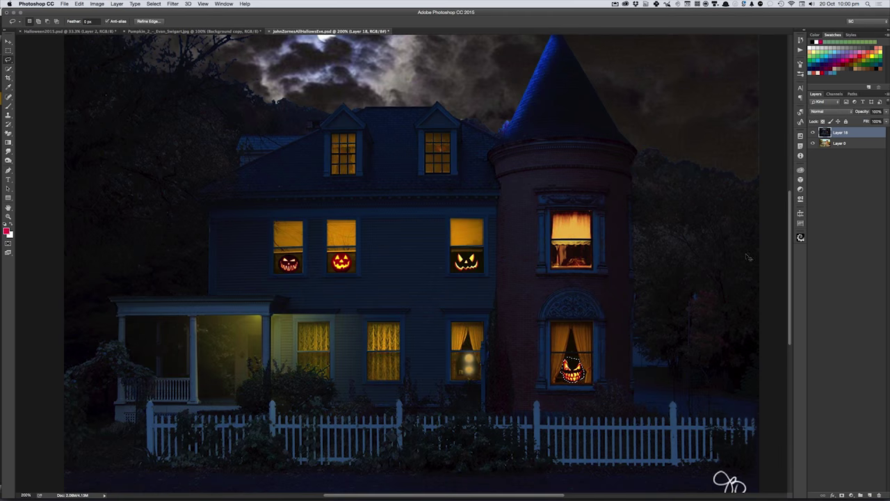
key(ctrl+s)
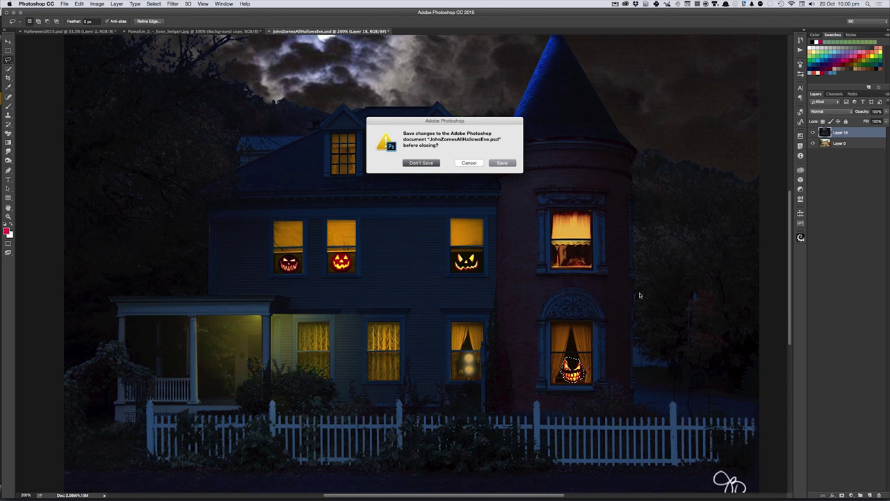
key(super+d)
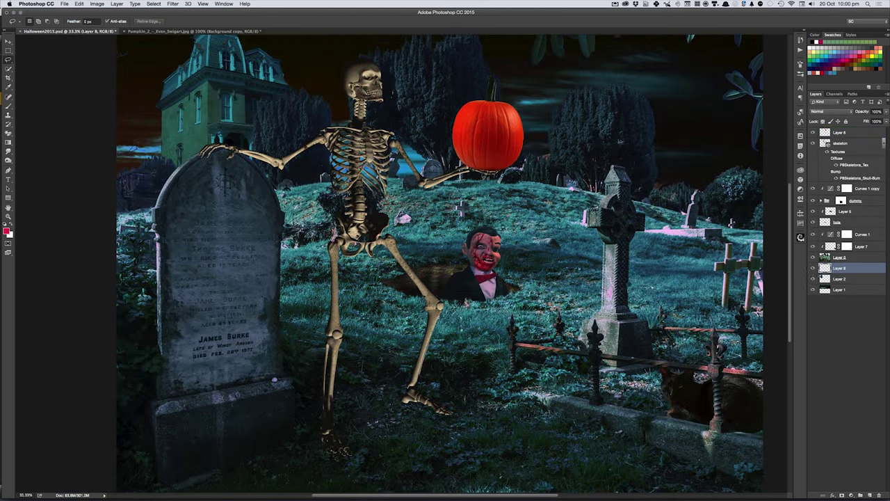
Step: Move the pasted face layer to the top and scale it over the skeleton's pumpkin
key(super+shift+bracketright)
key(v)
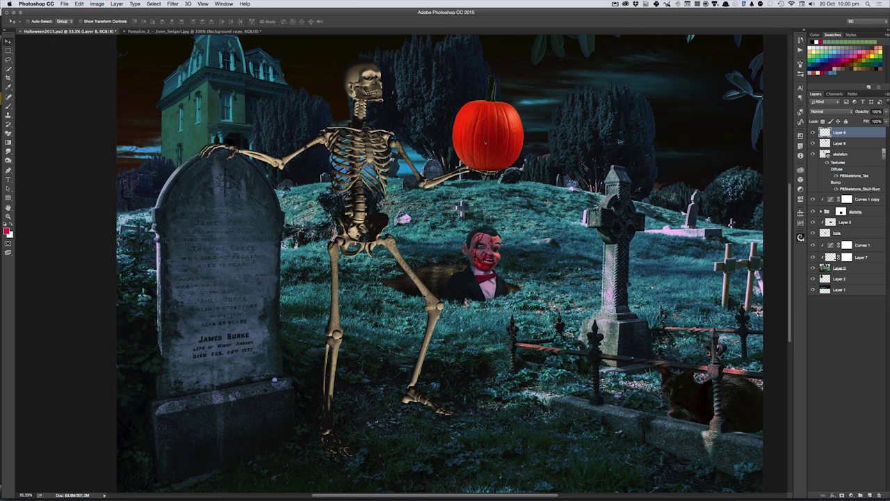
key(super+t)
drag(489, 139, 528, 118)
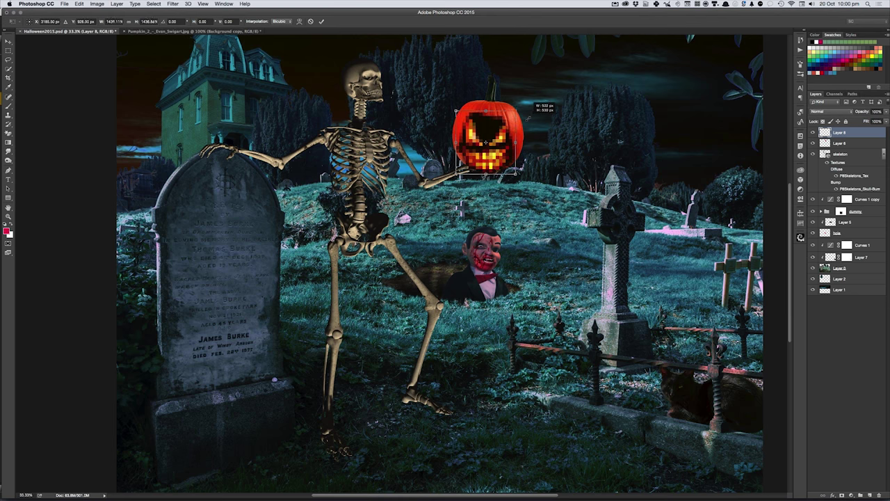
drag(528, 117, 532, 113)
drag(490, 133, 498, 123)
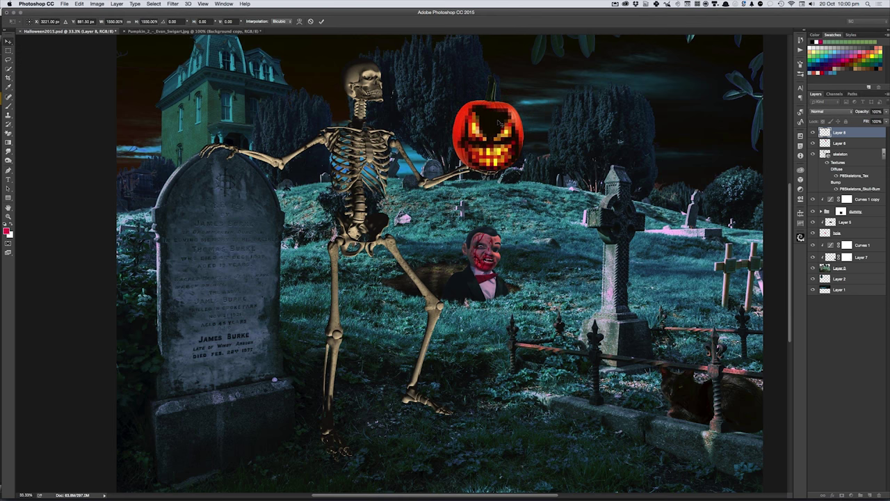
key(Return)
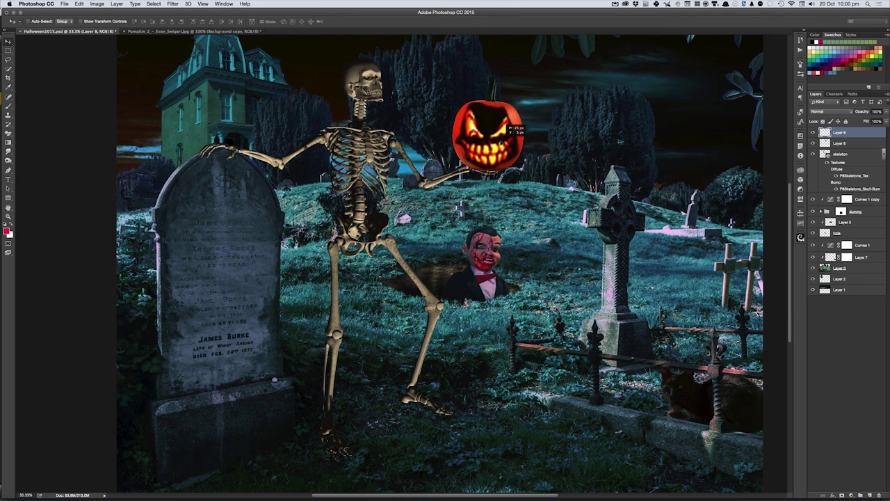
Step: Magic Wand the dark area around the face and blend the layer in Screen mode
key(w)
key(shift+w)
click(491, 121)
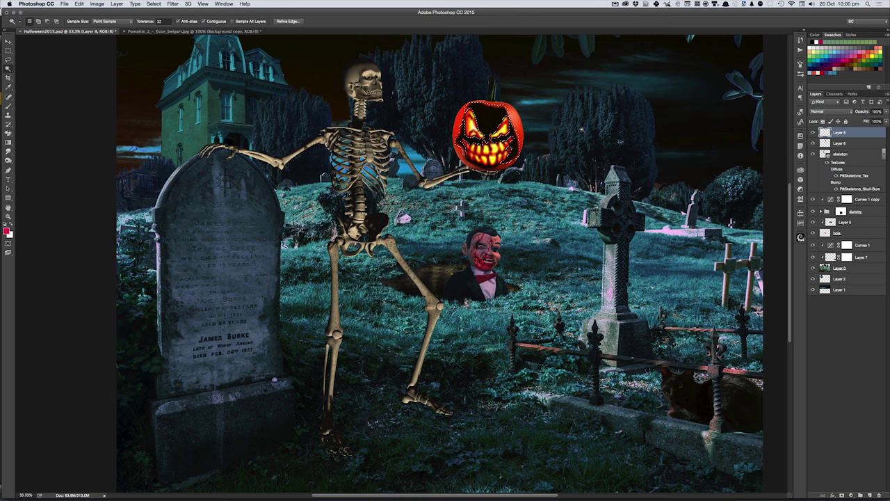
key(v)
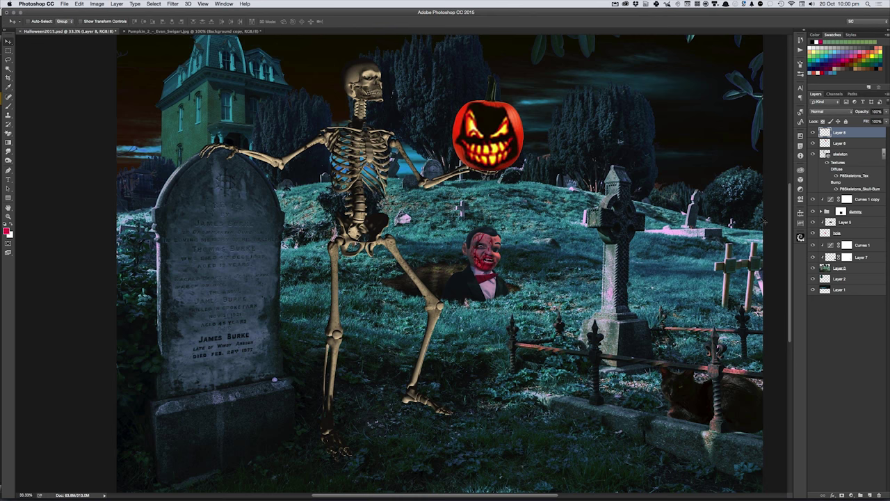
click(814, 160)
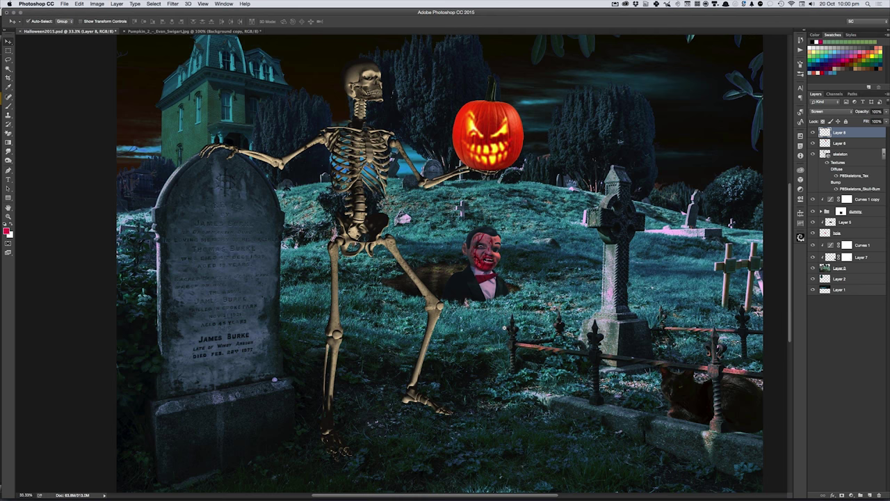
key(super+minus)
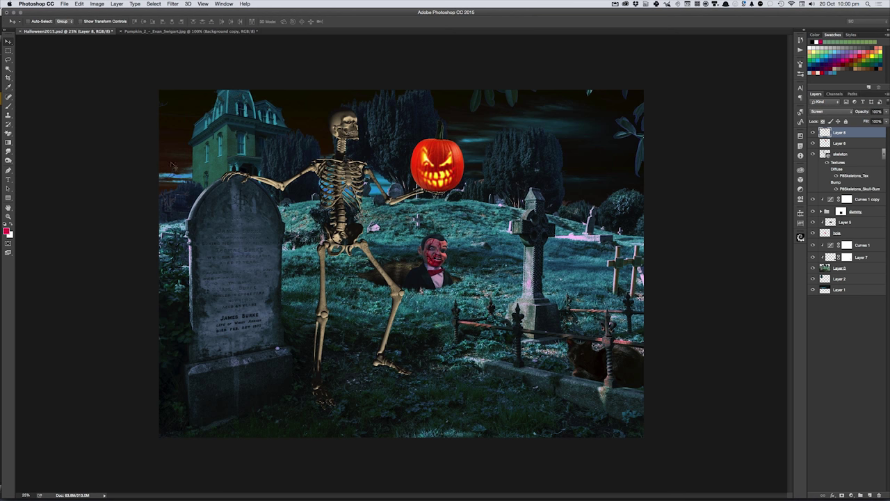
Step: Apply Curves to Layer 2, darkening the midtones and slightly lowering the Green curve
click(221, 163)
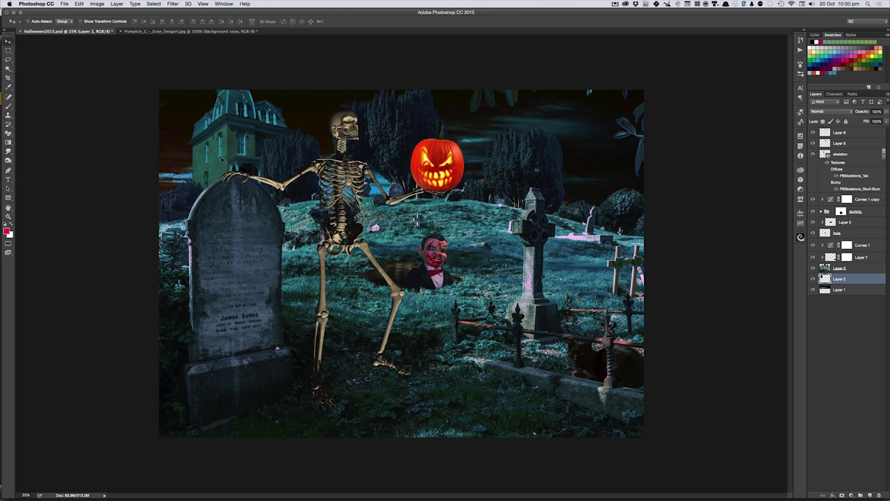
key(super+m)
drag(632, 274, 632, 272)
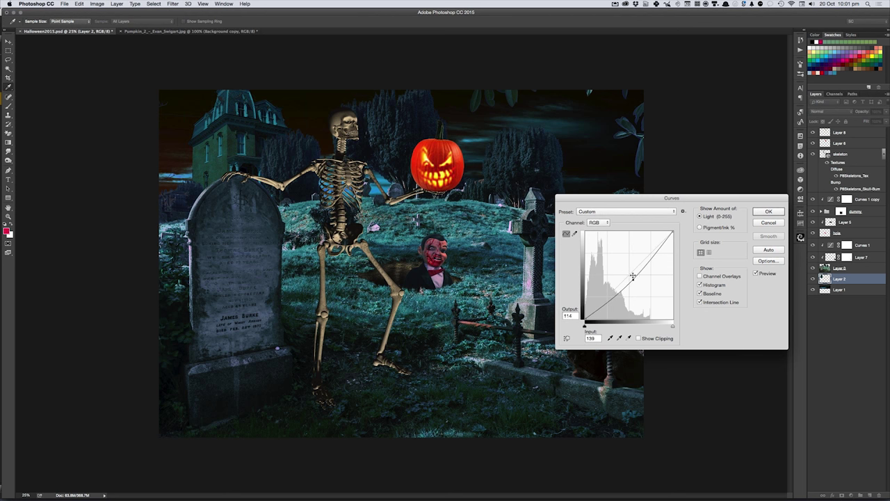
key(alt+4)
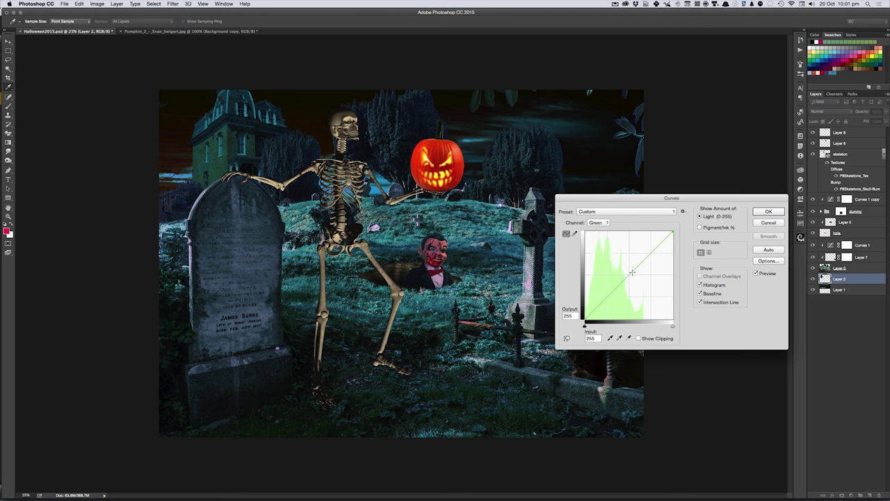
click(634, 277)
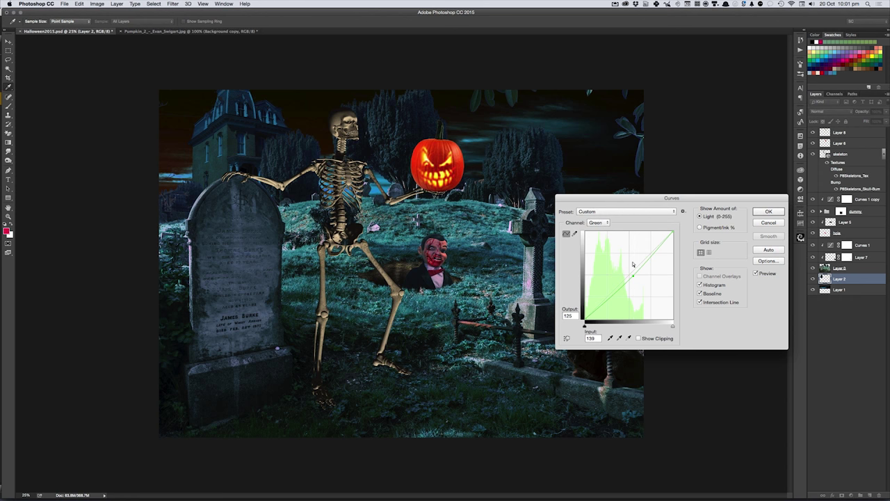
key(Return)
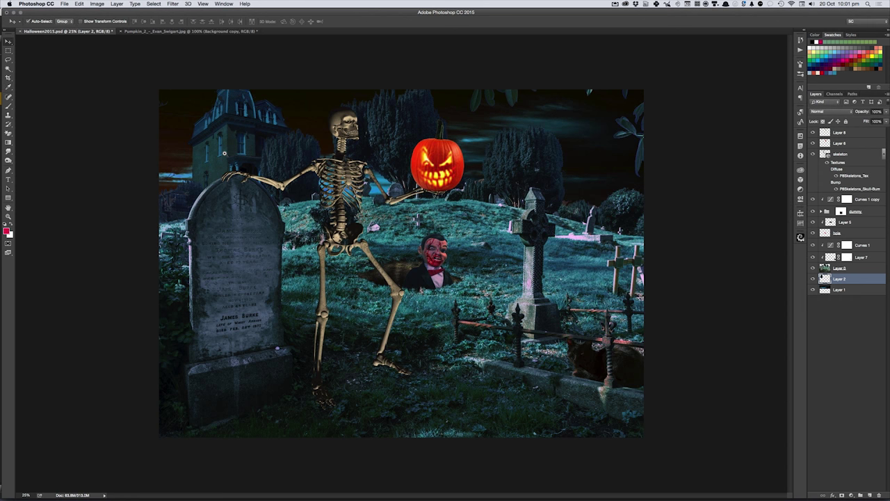
scroll(224, 153, up, 1)
Step: Zoom in and trace the upper window's arched outline with the Polygonal Lasso
scroll(214, 141, up, 1)
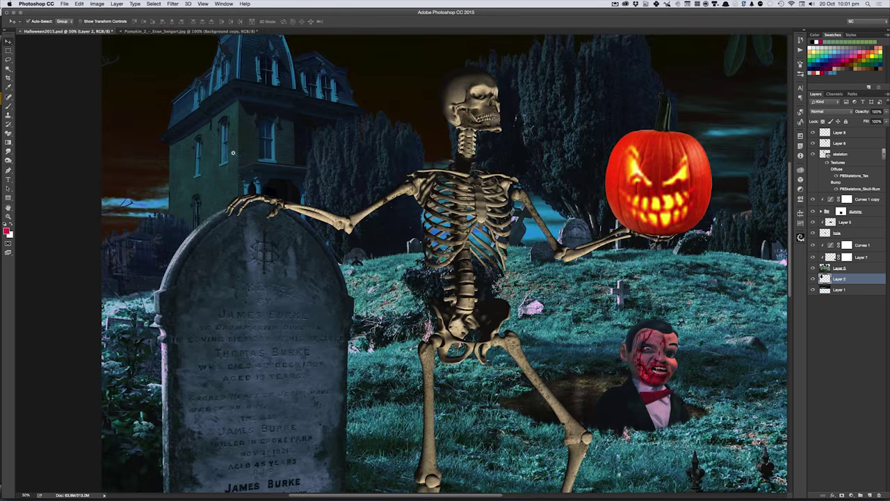
scroll(233, 152, up, 2)
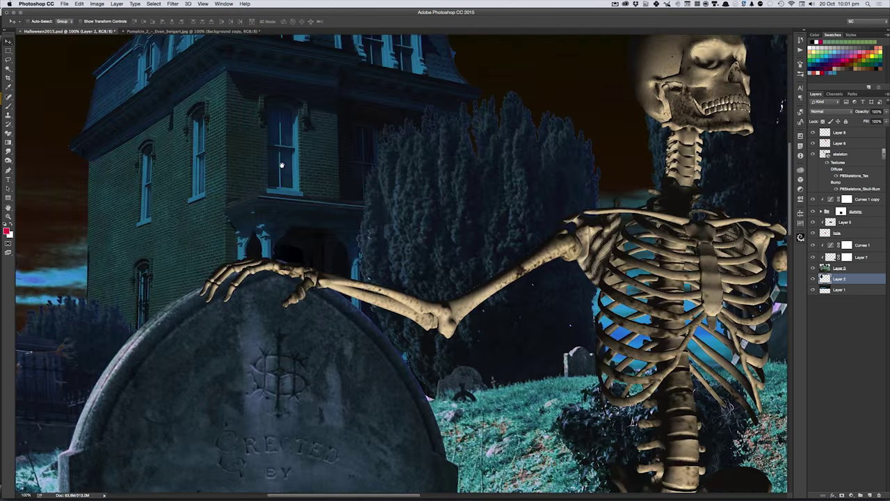
key(l)
click(280, 162)
click(280, 245)
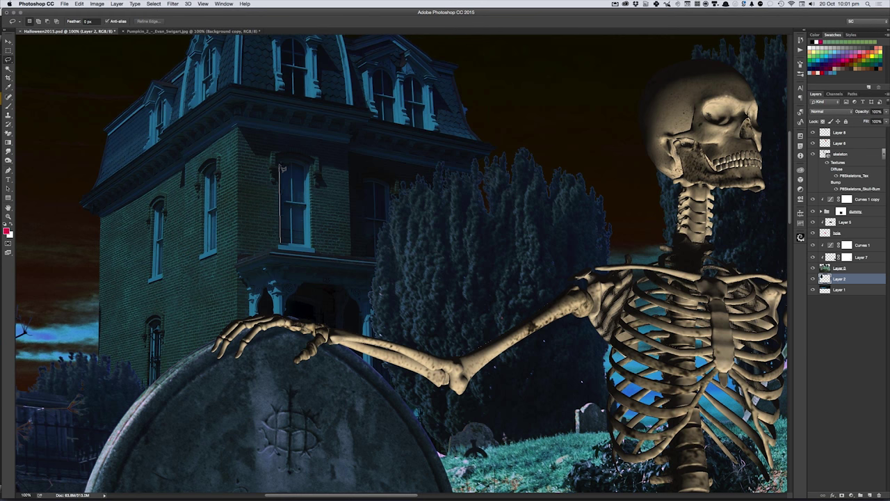
click(286, 163)
click(306, 167)
click(304, 171)
double_click(303, 245)
Step: Outline across the window again and add the left window to the selection
click(269, 202)
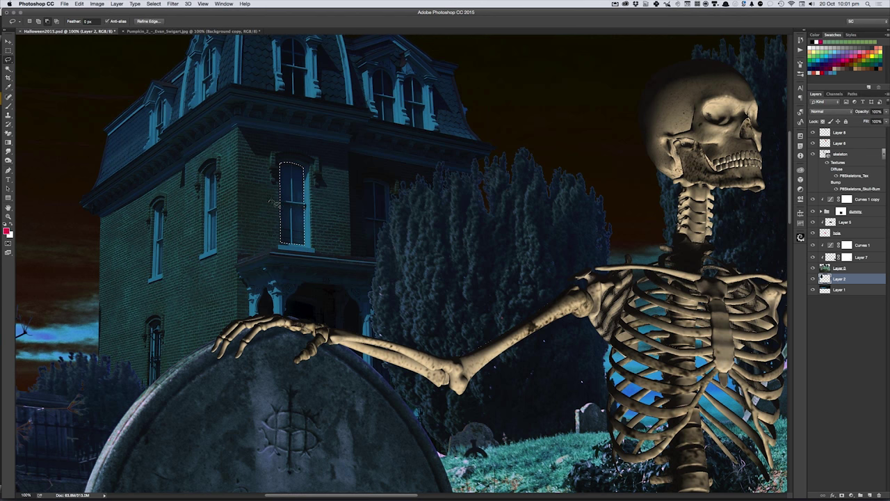
click(313, 205)
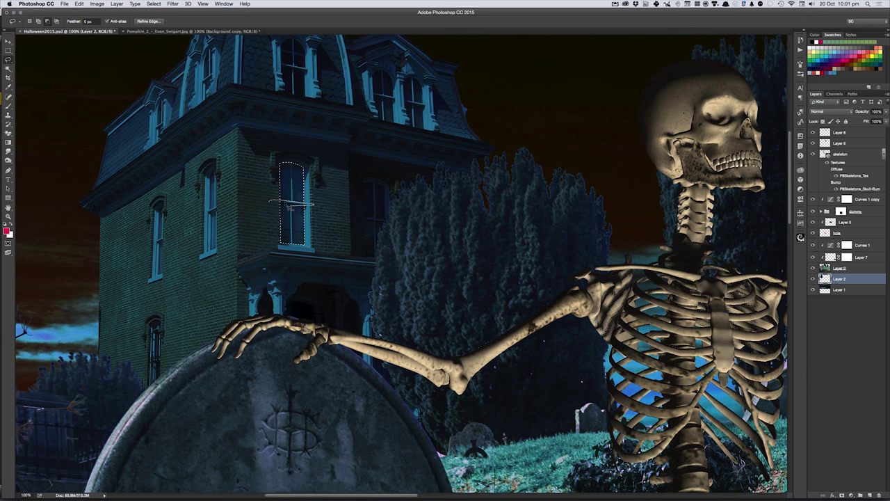
double_click(275, 205)
alt+click(290, 249)
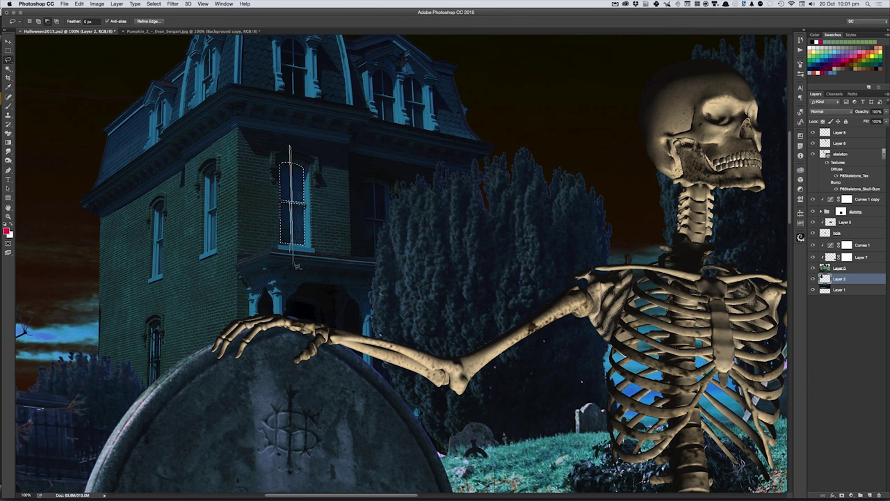
key(Escape)
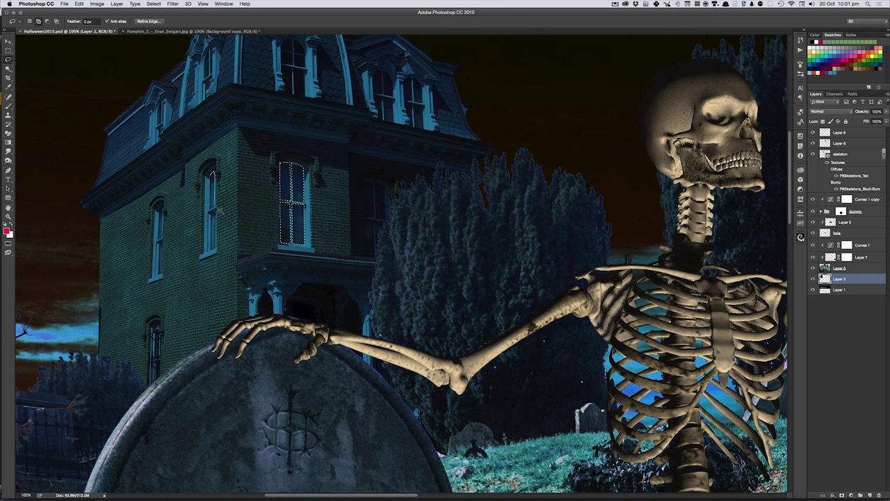
drag(215, 213, 218, 215)
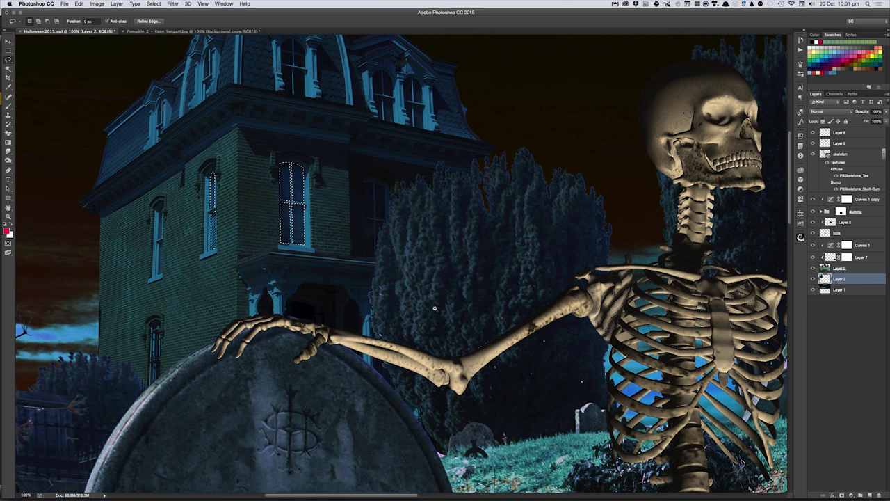
Step: Zoom out to view the whole house with the window selection
key(ctrl+d)
key(ctrl+minus)
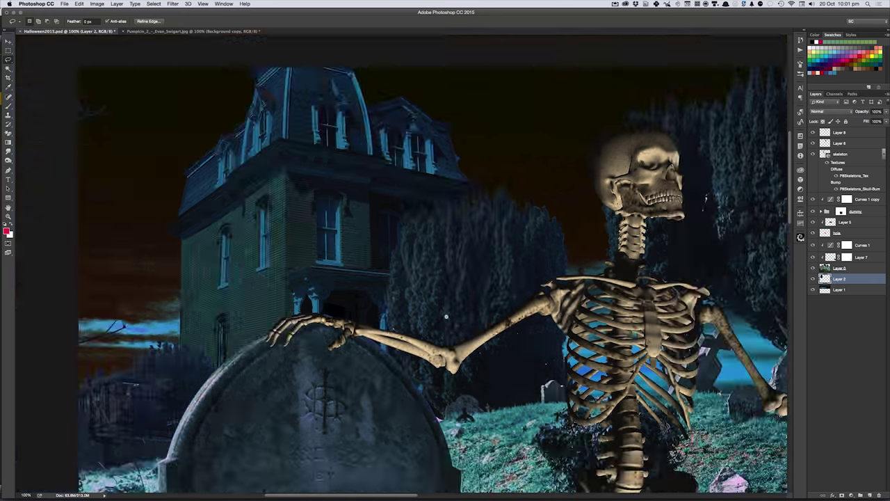
key(ctrl+shift+d)
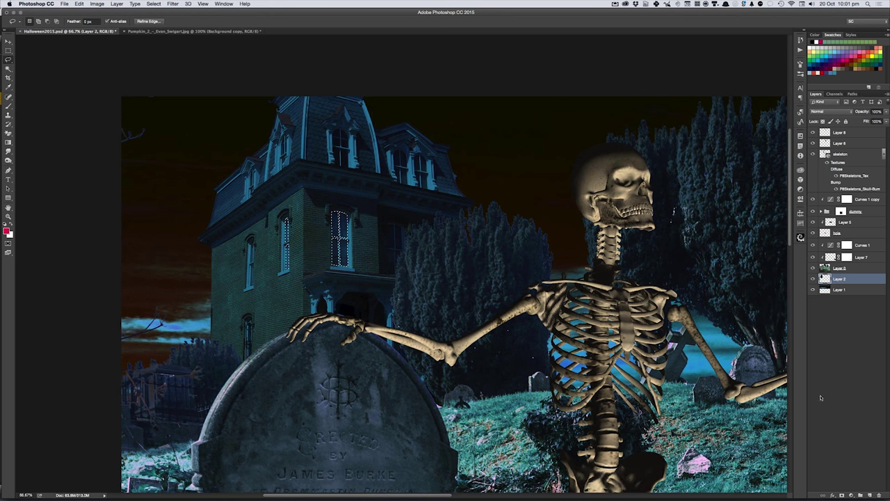
click(850, 495)
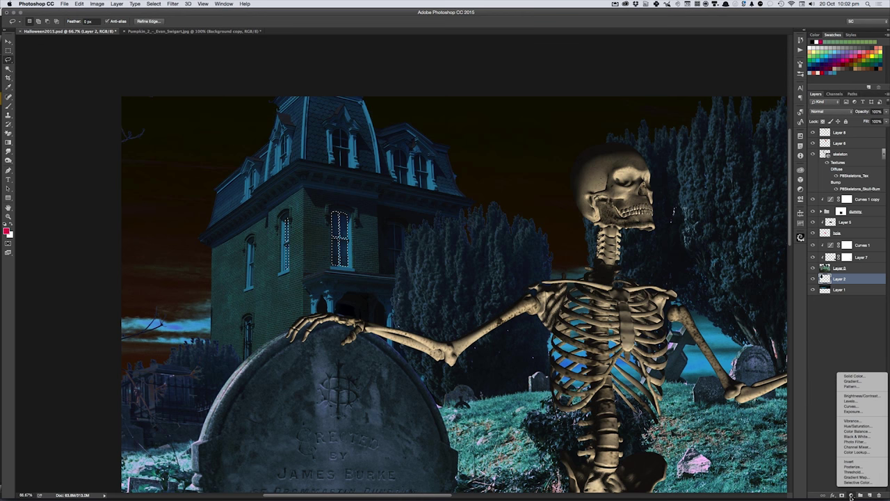
Step: Add a Curves adjustment raising the RGB, Red and Green curves for warm yellow windows
click(868, 407)
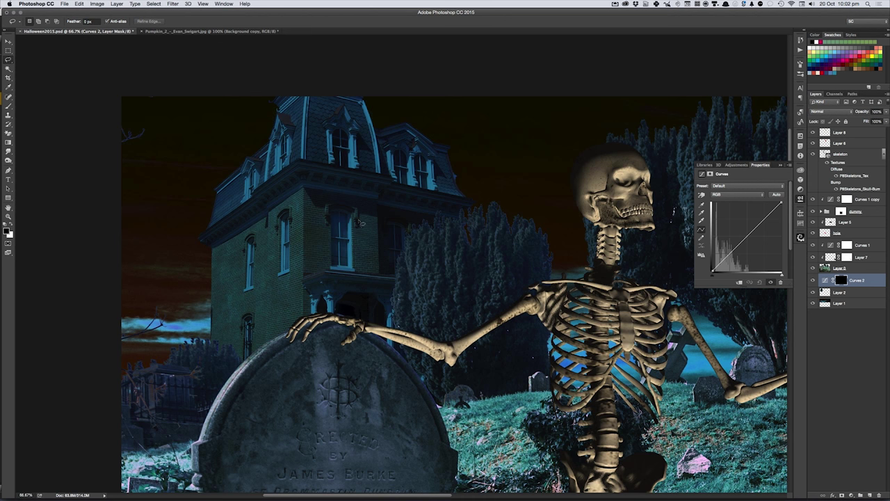
drag(743, 235, 740, 221)
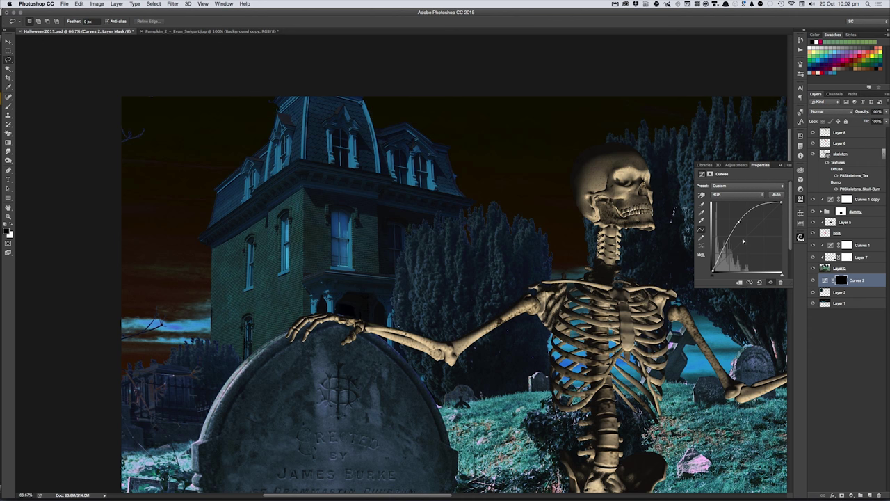
key(alt+3)
drag(745, 239, 731, 211)
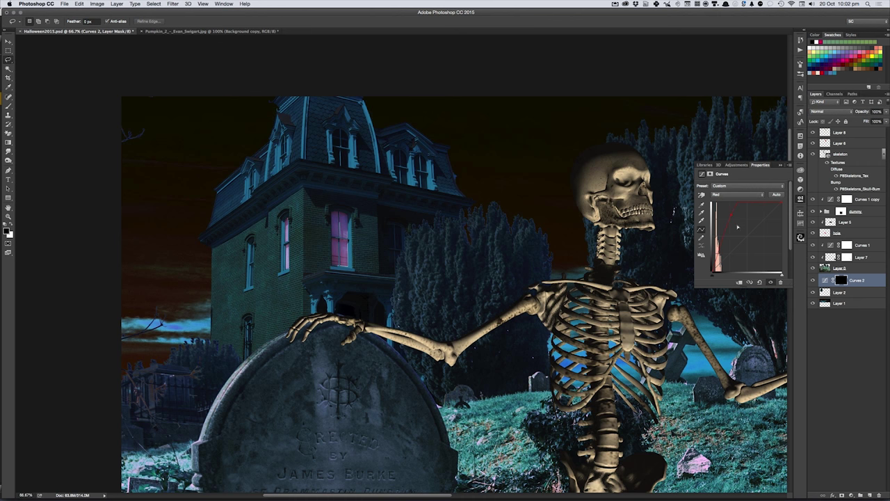
key(alt+4)
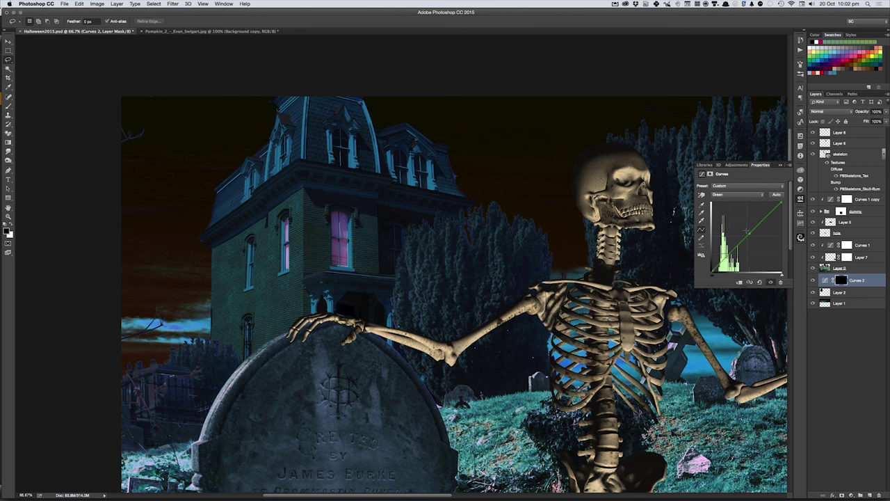
drag(740, 235, 739, 219)
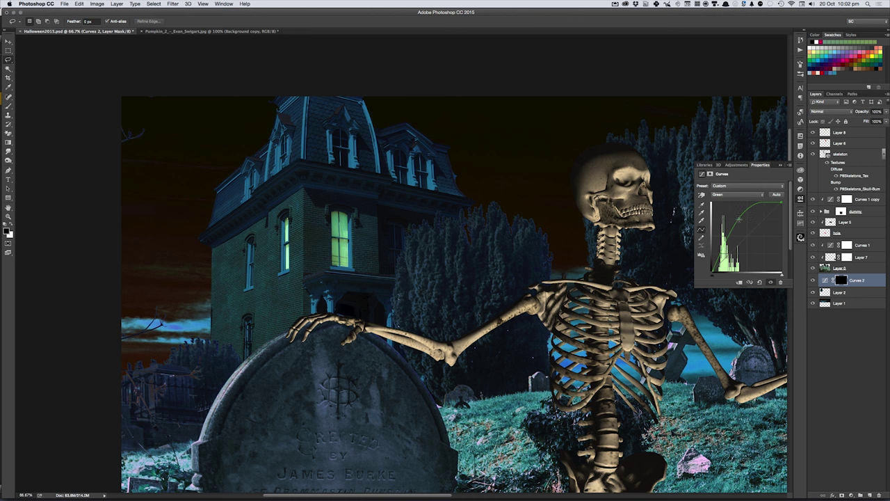
key(alt+3)
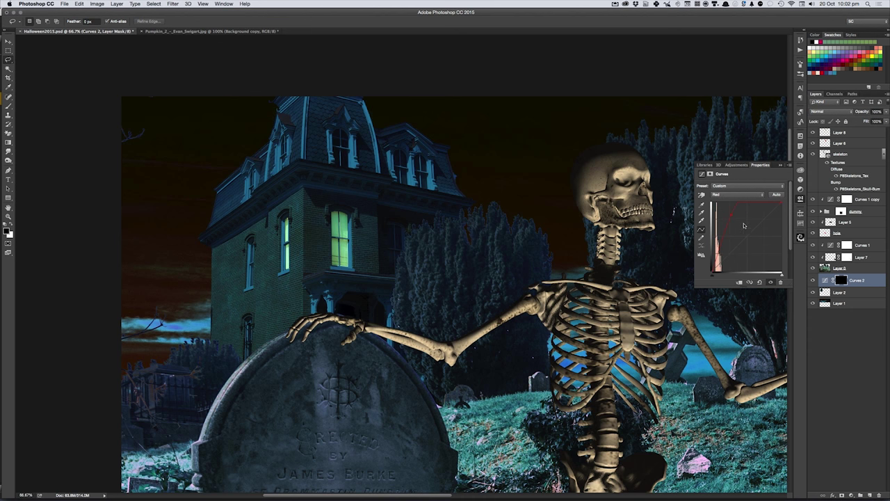
drag(735, 219, 725, 209)
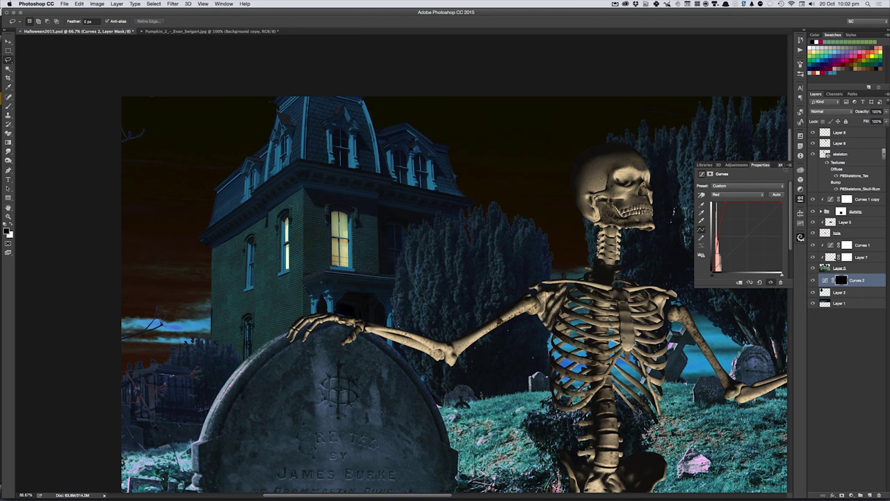
click(780, 164)
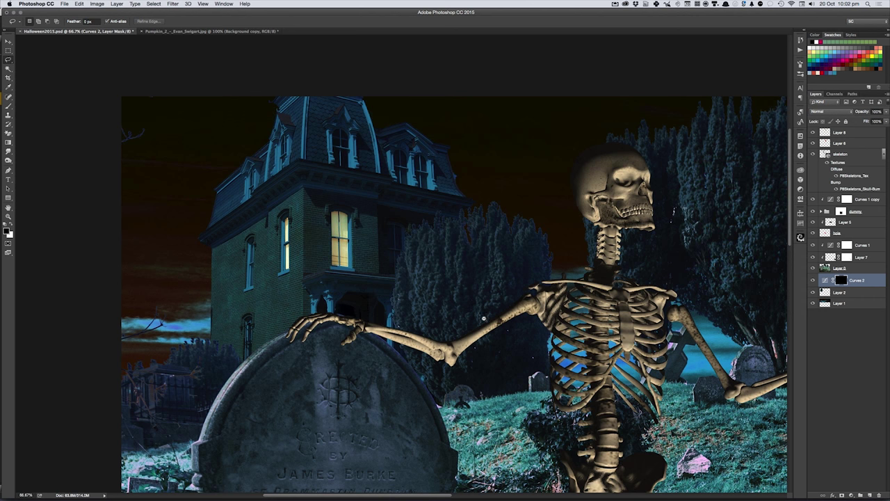
Step: Zoom out and pan across the composite to review it, then switch to Adobe Bridge
scroll(480, 318, down, 2)
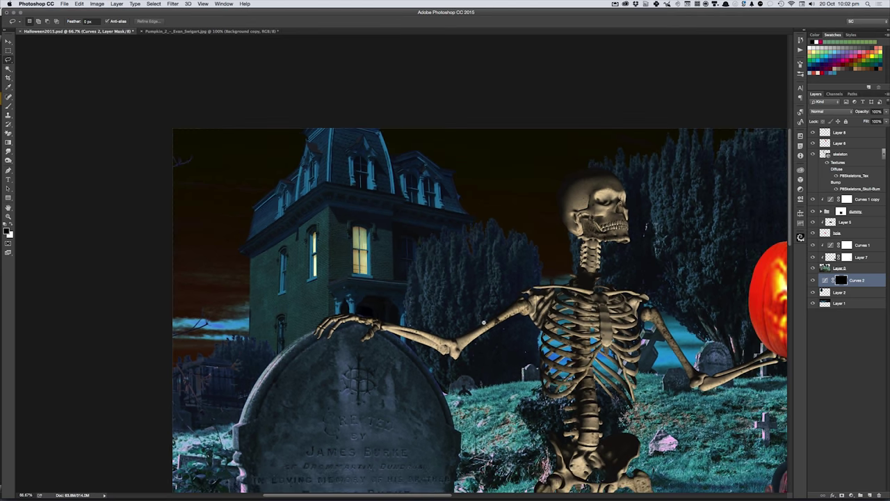
scroll(480, 319, down, 2)
scroll(510, 370, down, 1)
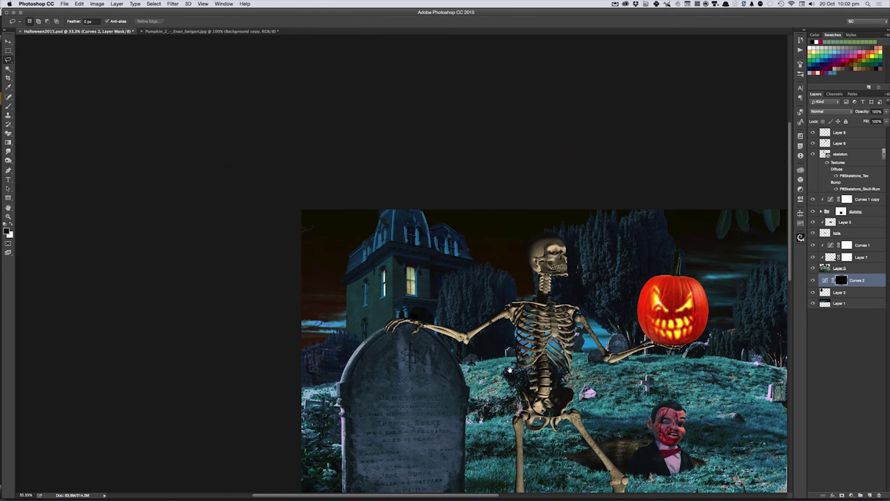
drag(510, 370, 434, 287)
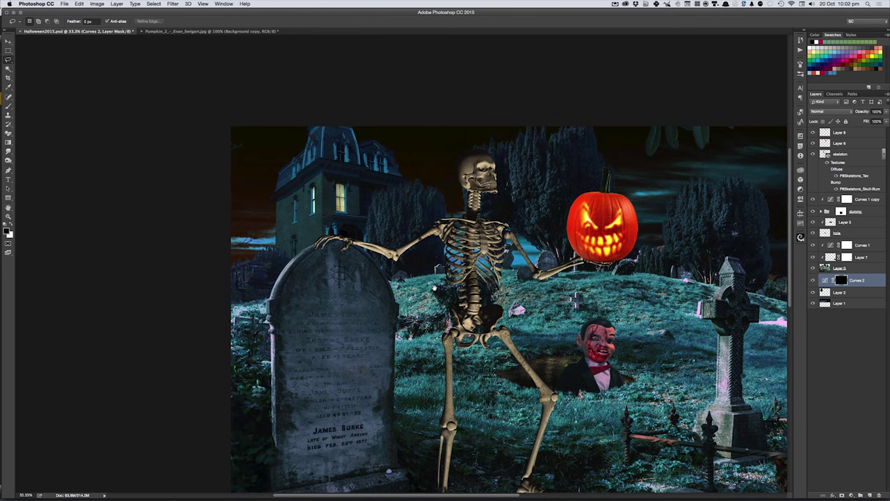
drag(330, 193, 263, 139)
scroll(263, 140, up, 1)
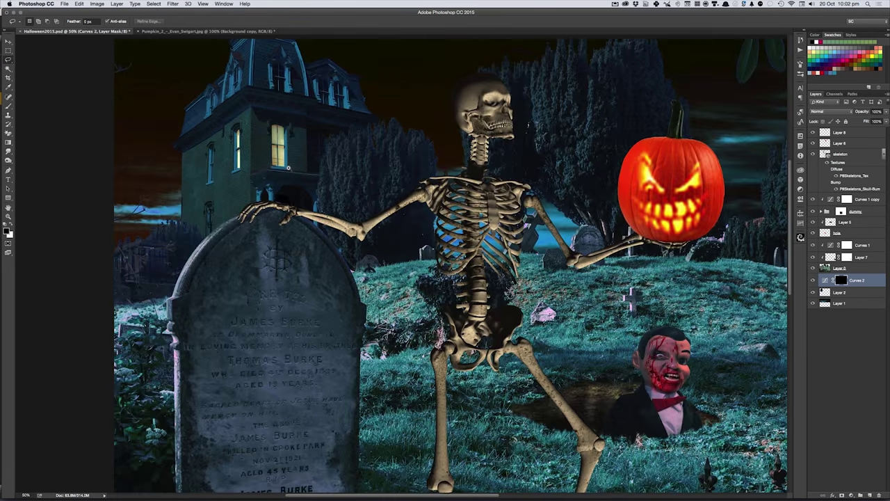
scroll(288, 168, up, 1)
key(super+Tab)
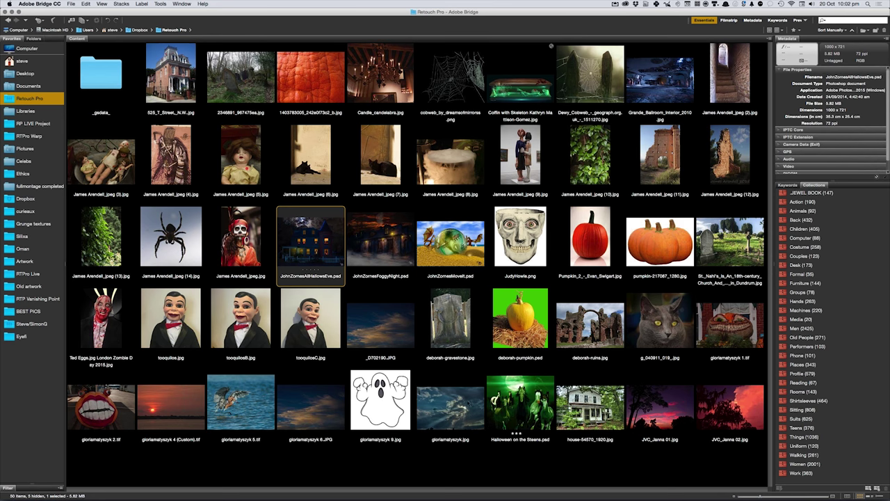
double_click(381, 410)
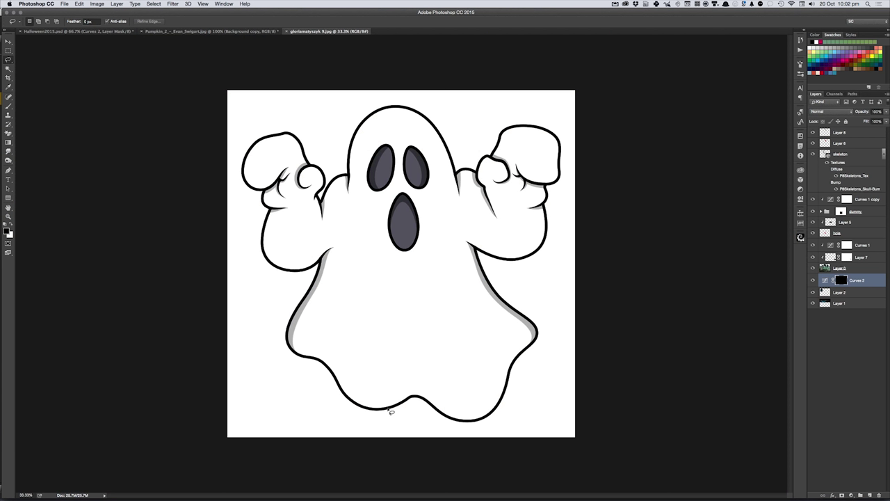
key(w)
click(329, 133)
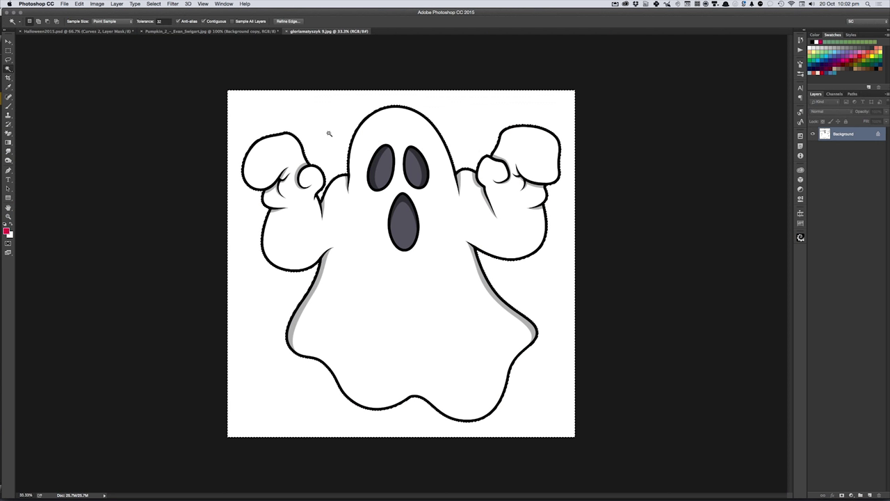
key(ctrl+shift+i)
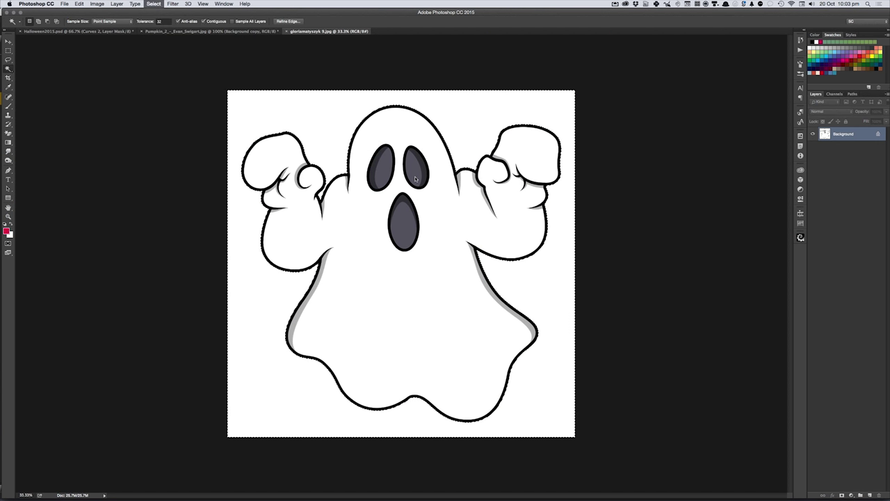
key(ctrl+c)
Step: Close the ghost document and paste the ghost into Halloween2015.psd
key(ctrl+n)
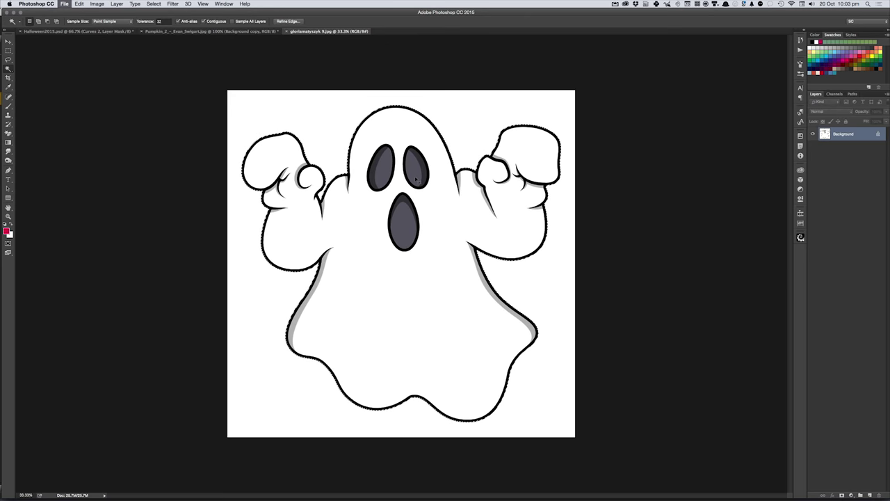
key(ctrl+w)
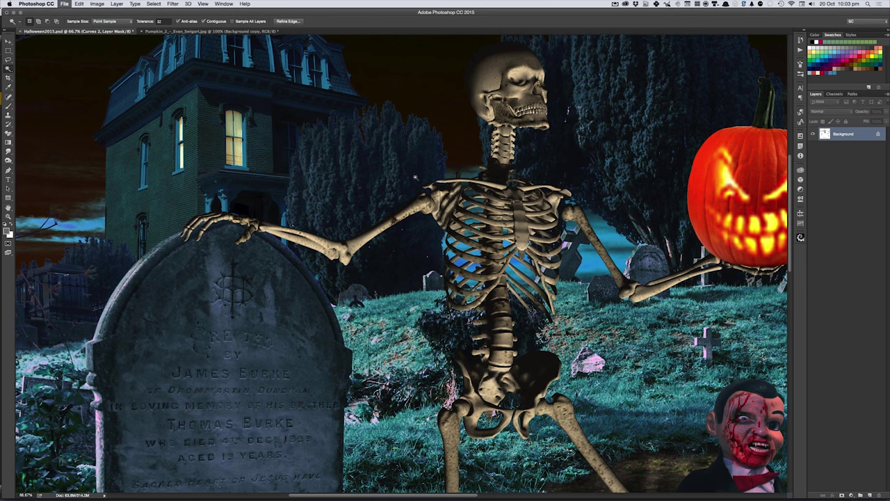
key(ctrl+minus)
key(ctrl+minus)
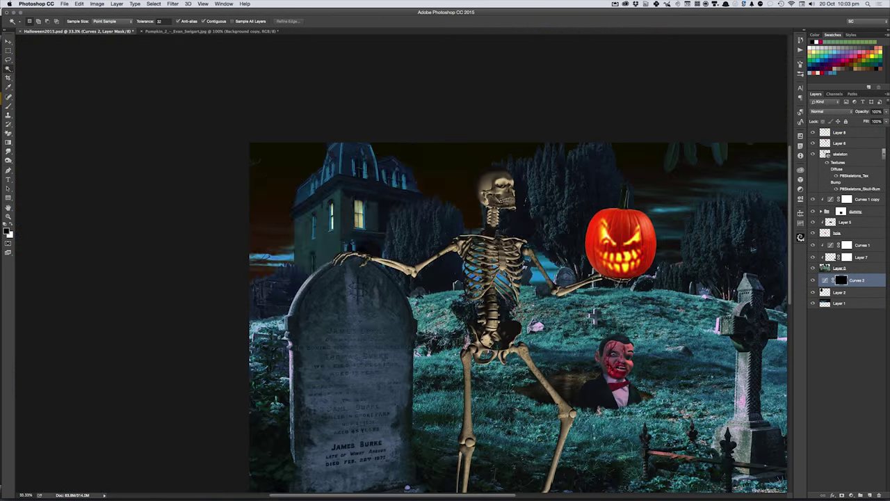
key(v)
key(ctrl+v)
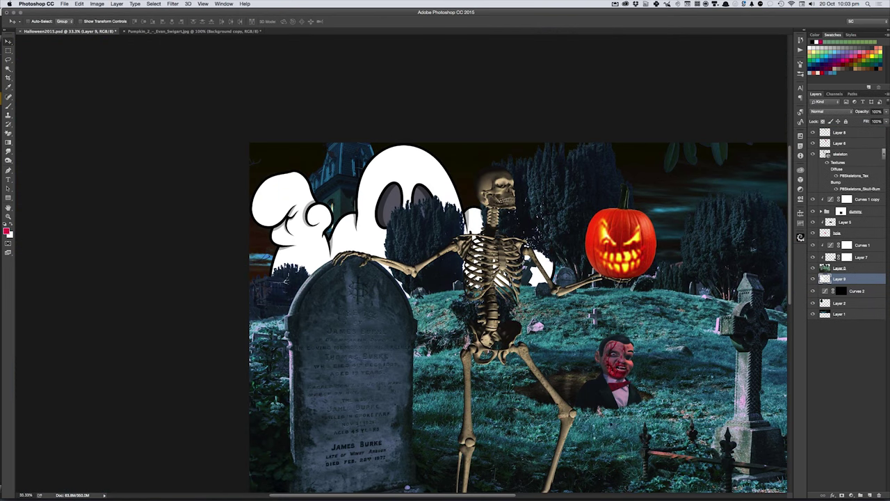
Step: Set the ghost layer (Layer 9) to 30% opacity, scale it to about 73%, and place it over the haunted house
key(3)
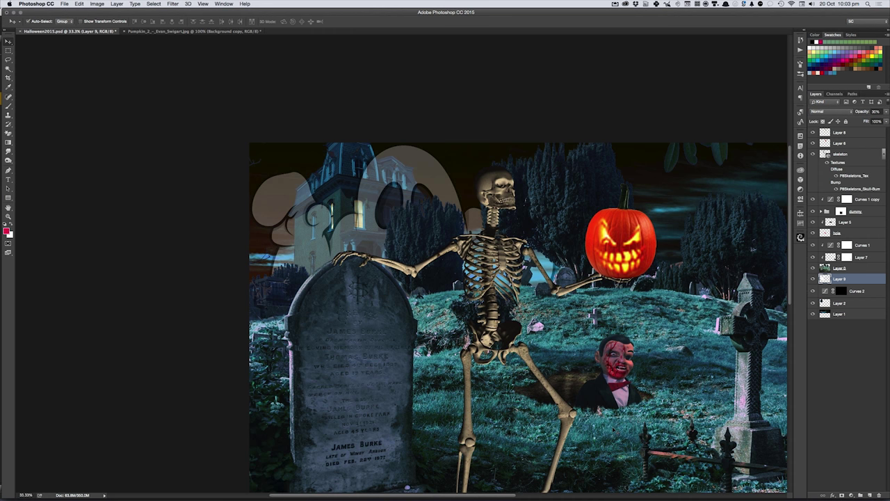
key(ctrl+t)
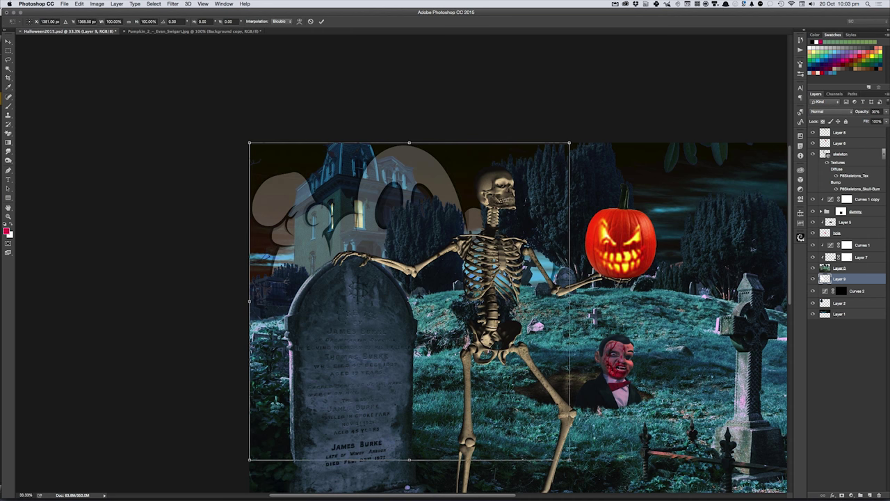
drag(569, 459, 481, 375)
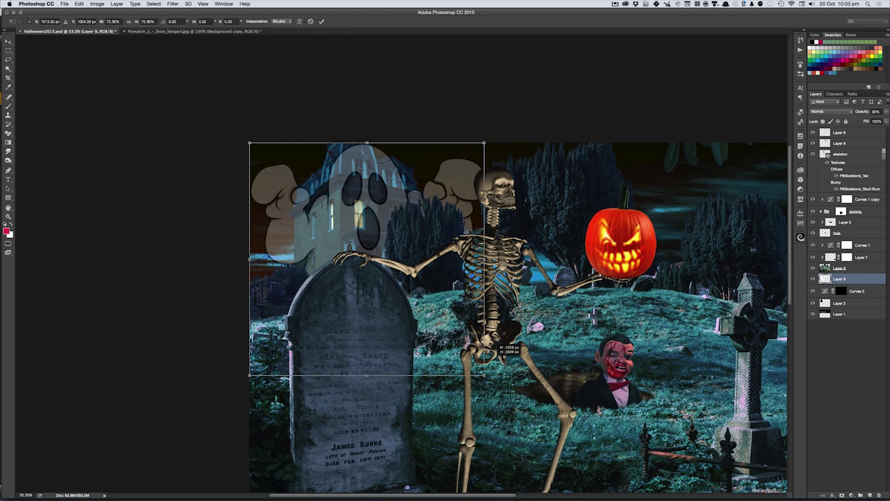
drag(445, 306, 445, 320)
key(Return)
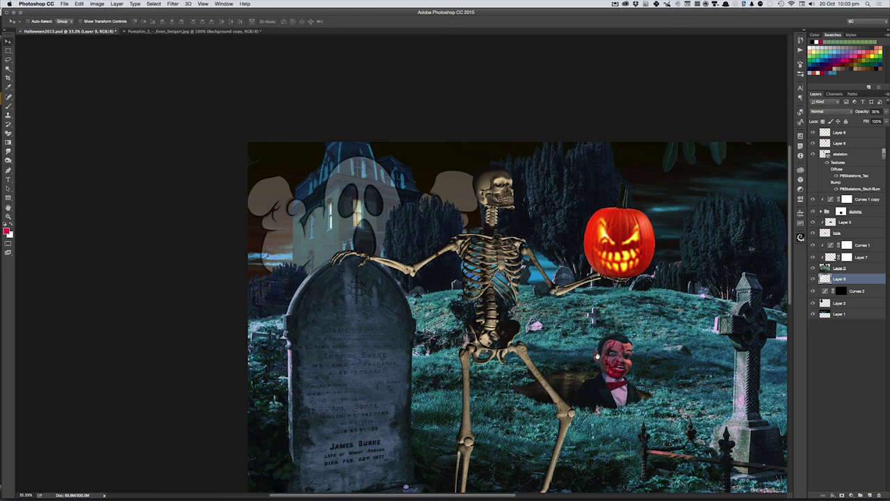
mouse_move(596, 356)
mouse_down()
mouse_move(533, 307)
mouse_move(446, 275)
mouse_up()
scroll(468, 285, down, 1)
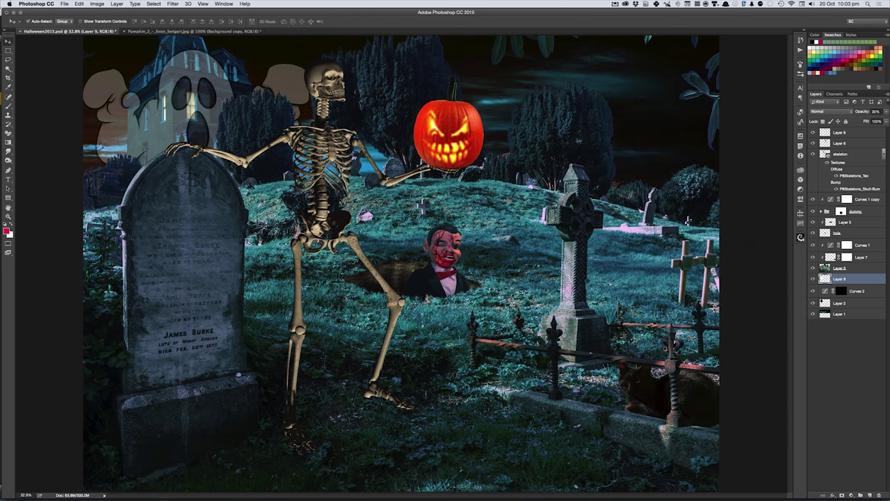
Step: Select the skeleton 3D layer, load and clear its outline selection, and switch to the SC3D workspace
click(393, 303)
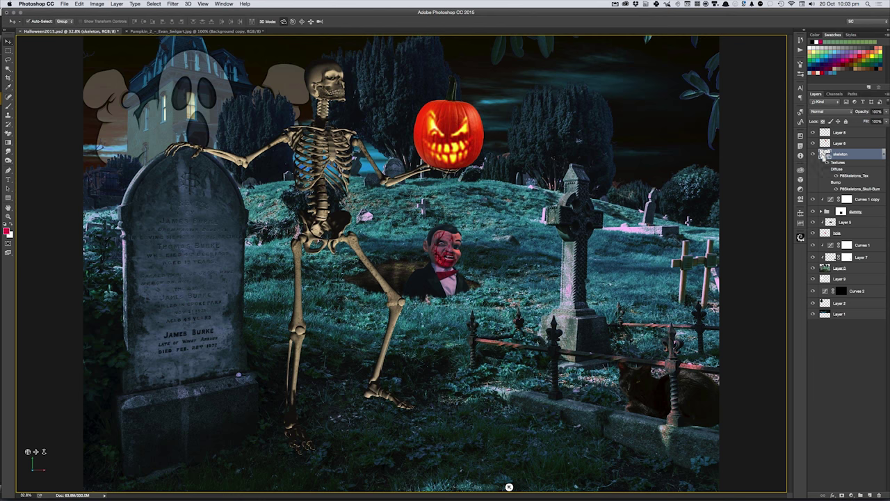
super+click(825, 153)
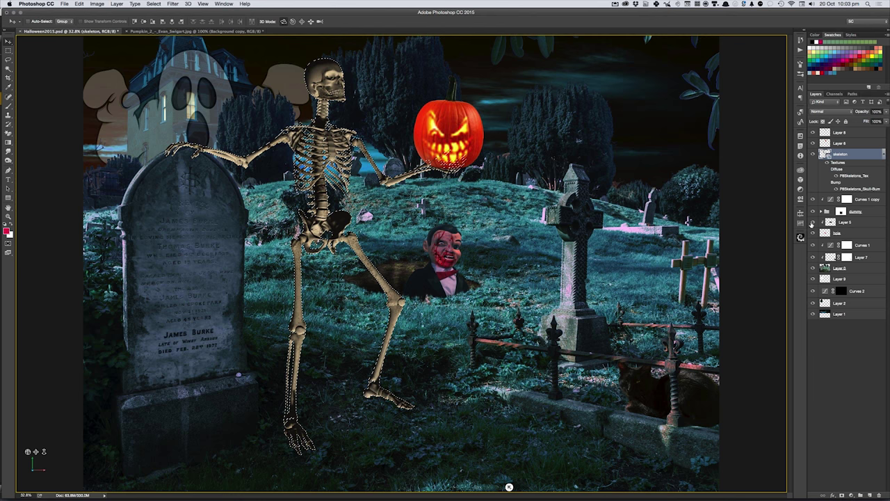
key(super+d)
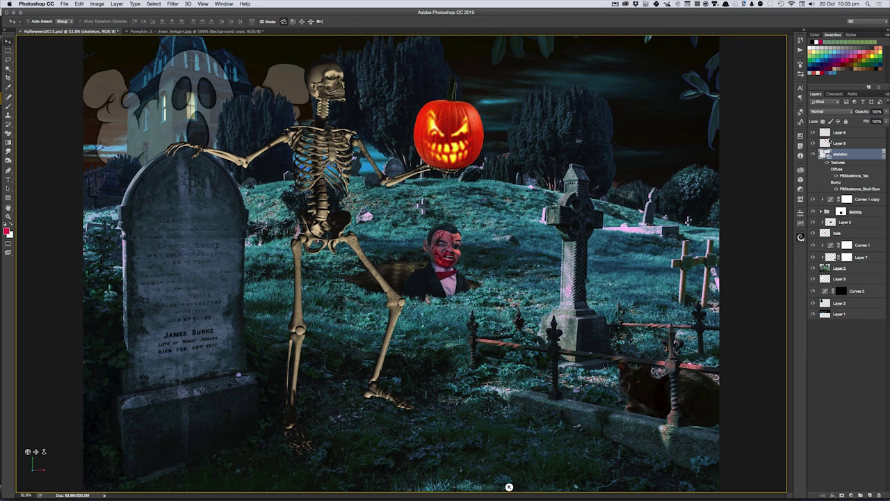
click(848, 28)
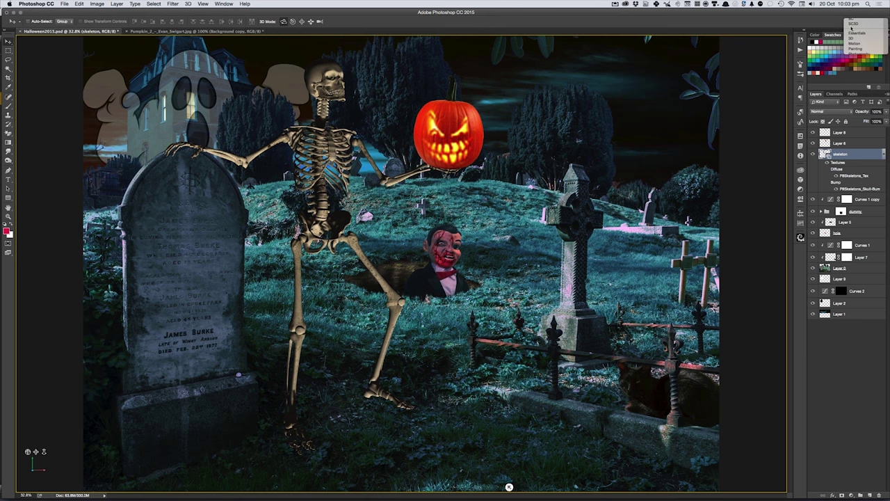
click(853, 24)
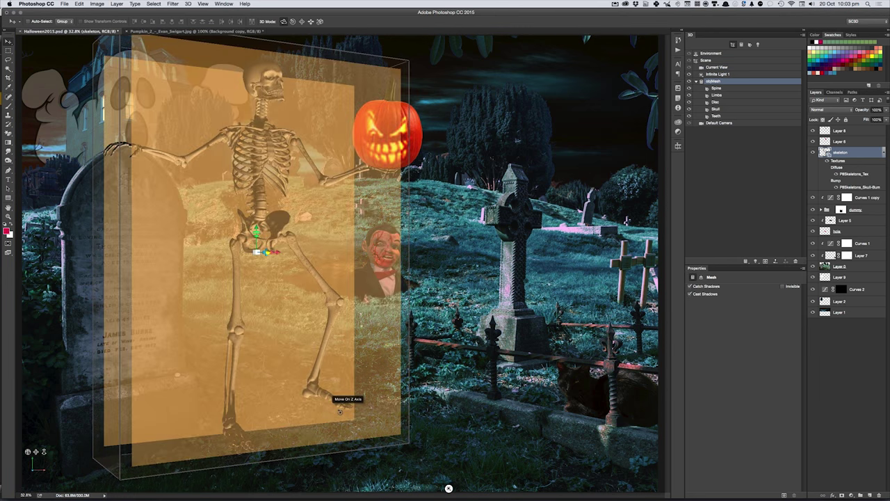
Step: Change Infinite Light 1's type to Point in the 3D Properties
click(449, 488)
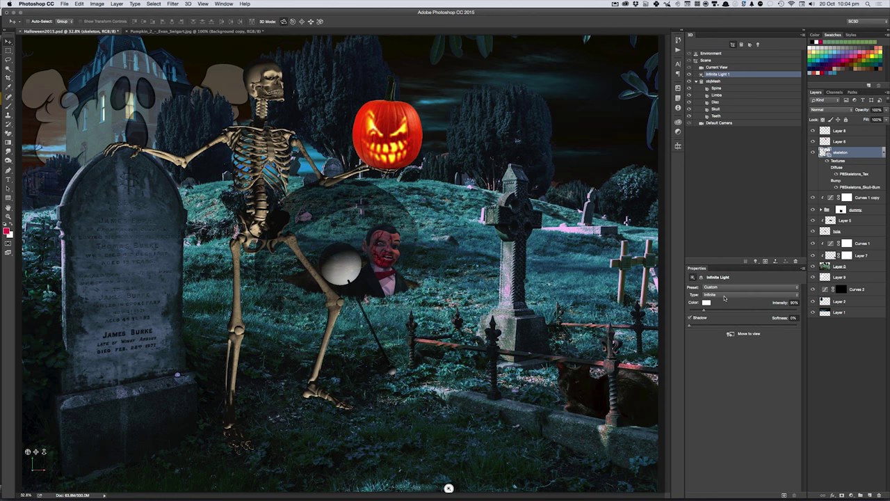
click(725, 297)
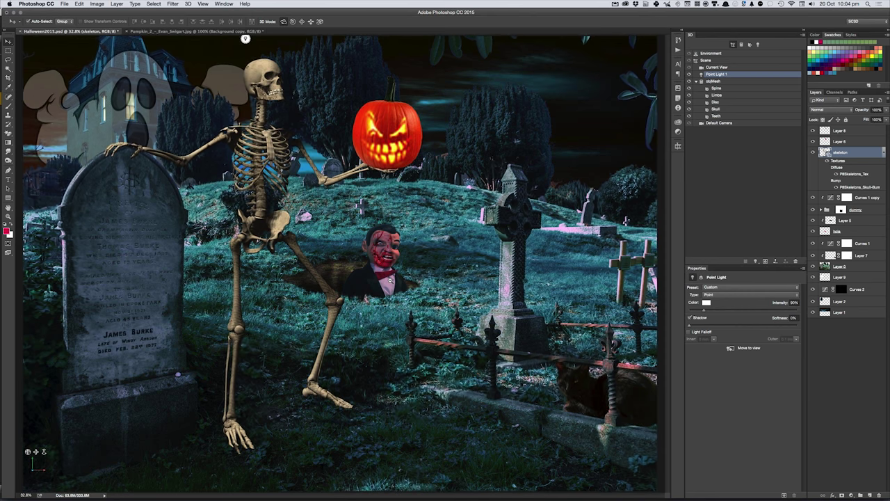
key(ctrl+minus)
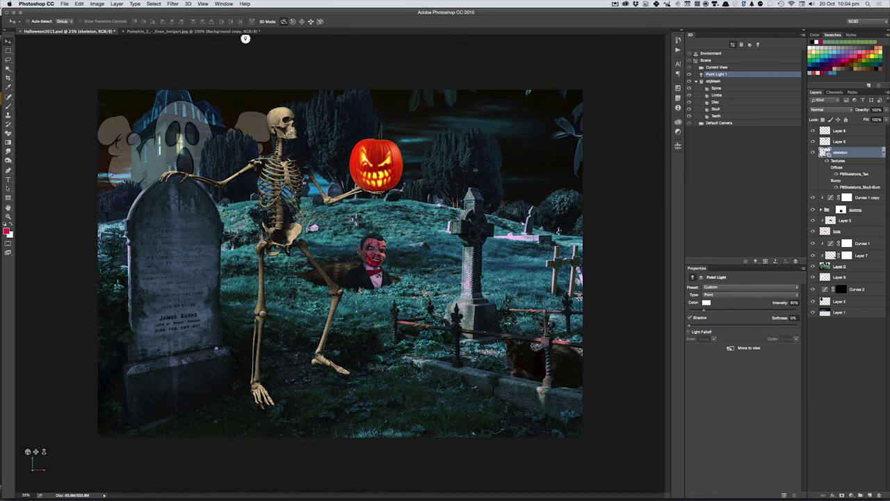
Step: Raise Point Light 1, slide it right toward the cross, and push it back in depth
key(ctrl+plus)
key(ctrl+plus)
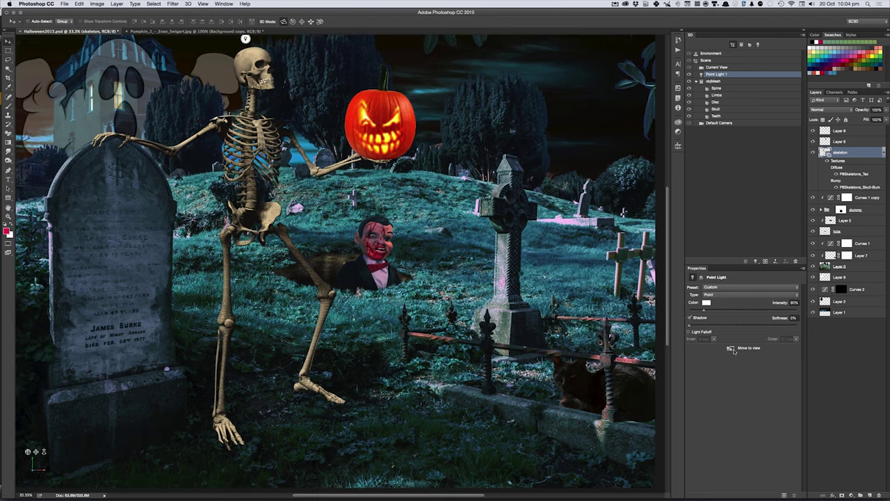
drag(262, 408, 313, 38)
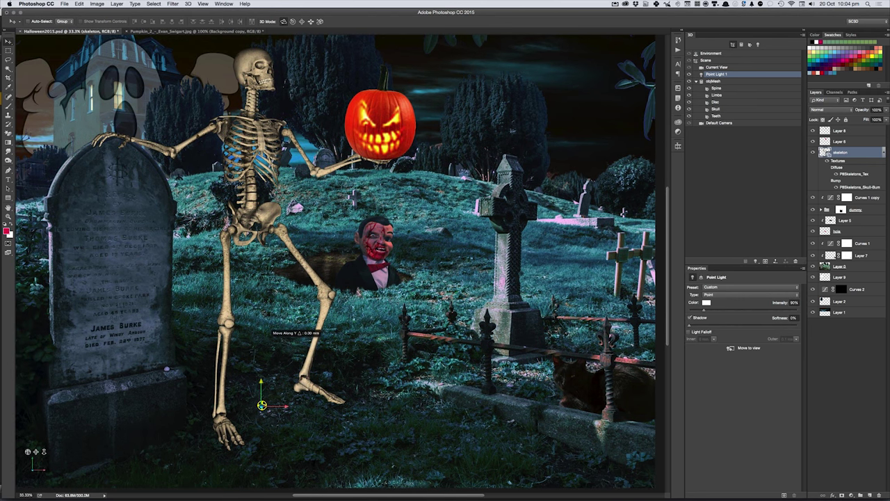
drag(313, 38, 310, 38)
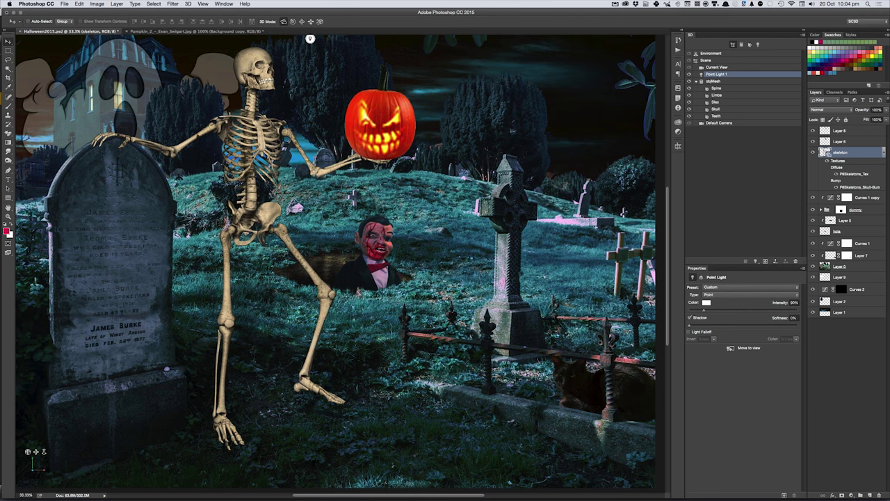
click(731, 348)
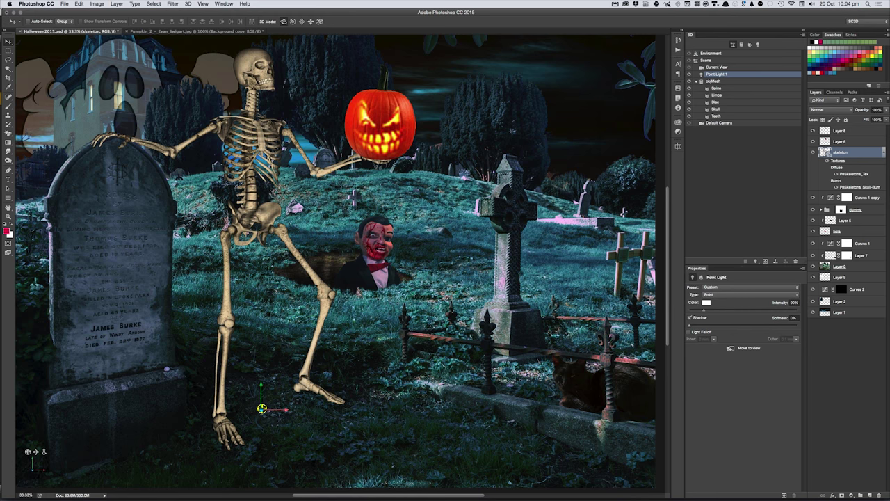
drag(285, 409, 376, 407)
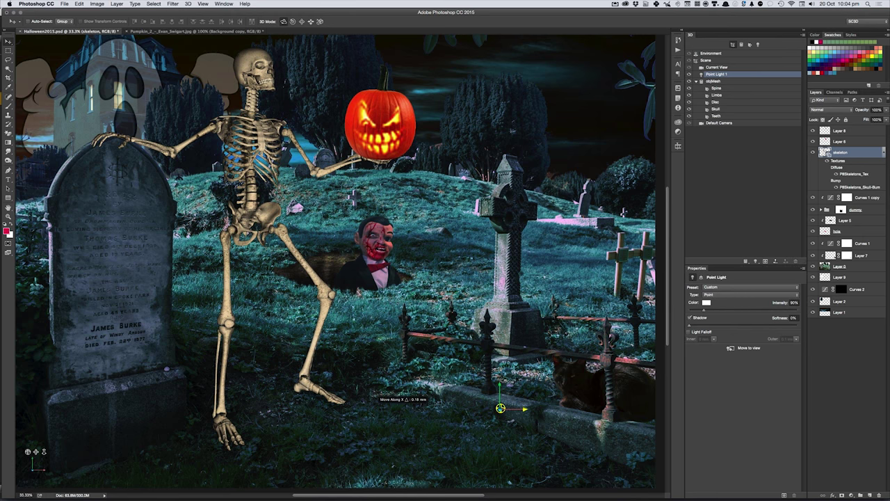
drag(501, 379, 500, 303)
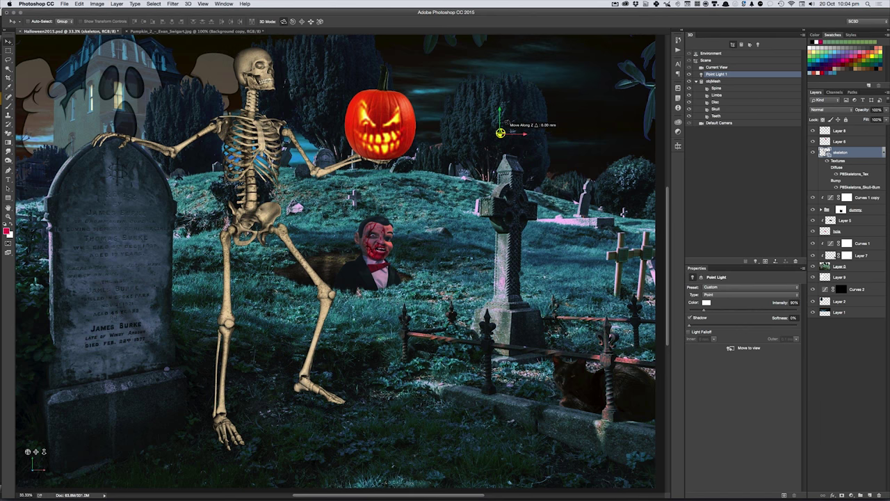
drag(501, 132, 582, 33)
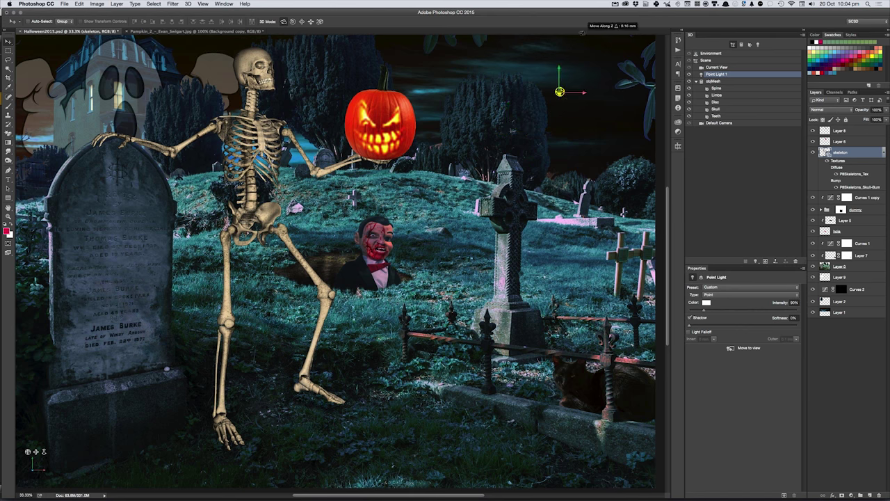
Step: Fine-tune Point Light 1 so it sits just above the pumpkin, checking Current View
mouse_move(583, 92)
mouse_down()
mouse_move(527, 96)
mouse_move(537, 97)
mouse_up()
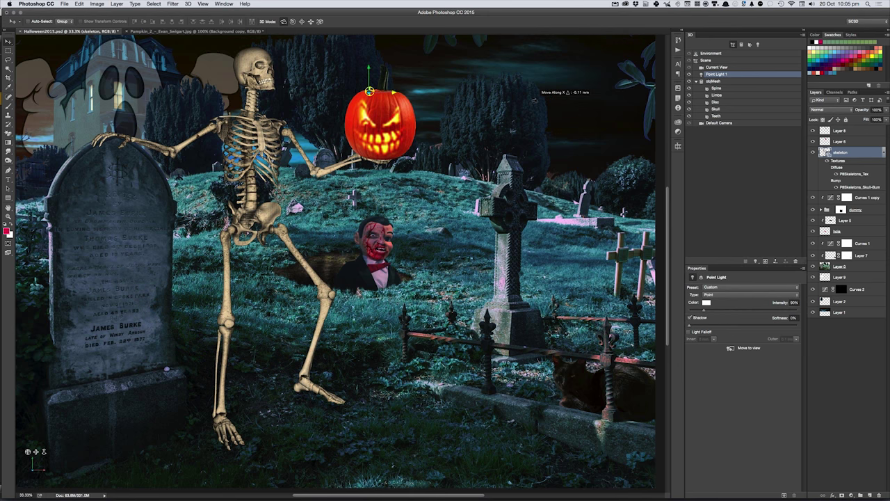
drag(369, 70, 383, 78)
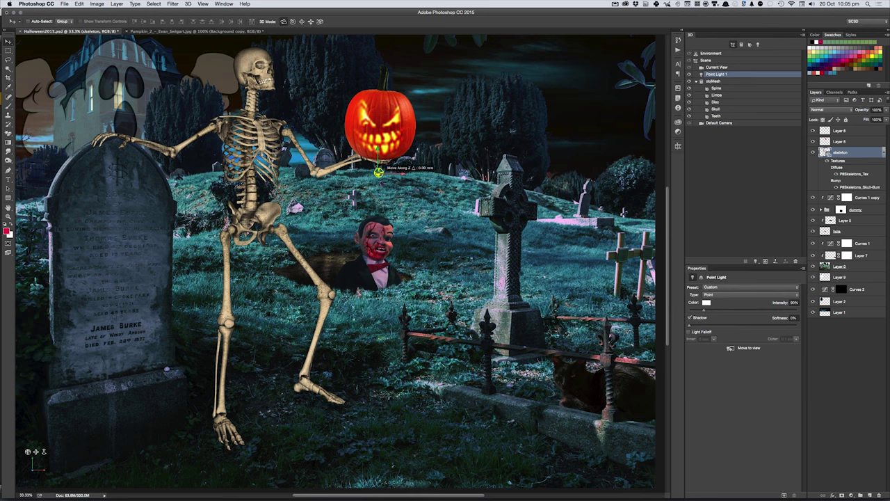
drag(379, 171, 379, 171)
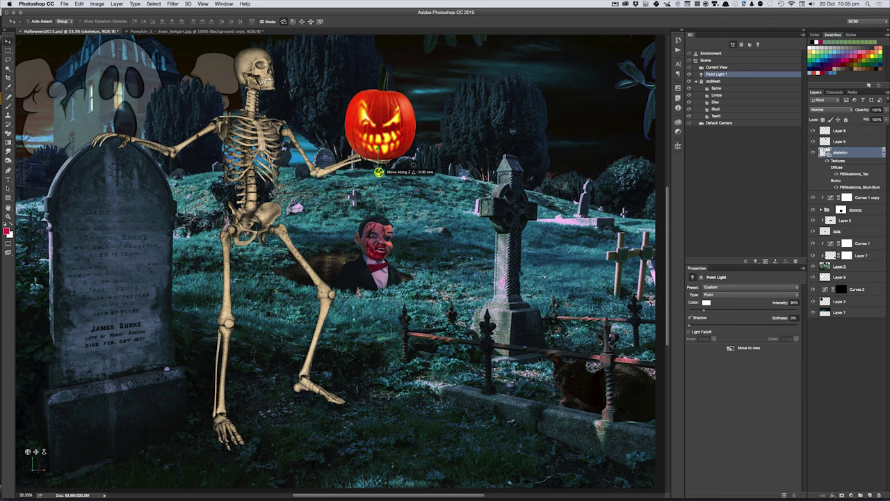
click(379, 171)
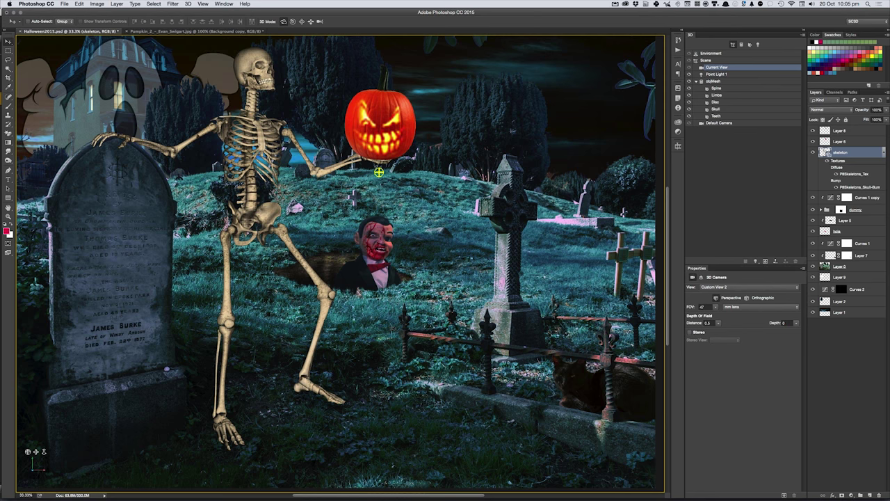
click(379, 171)
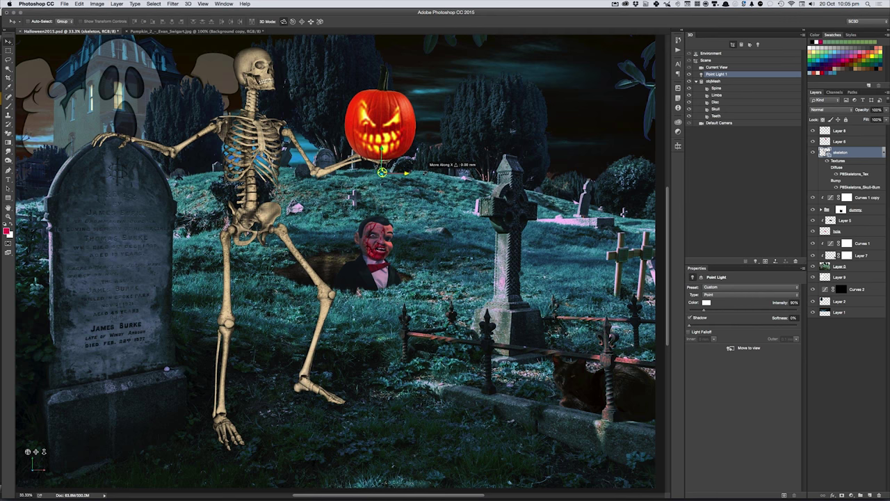
drag(402, 173, 406, 174)
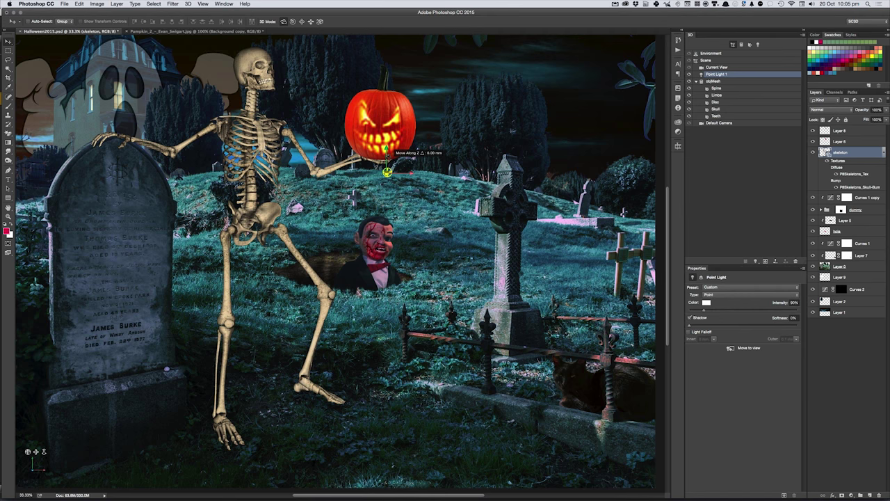
drag(392, 112, 518, 62)
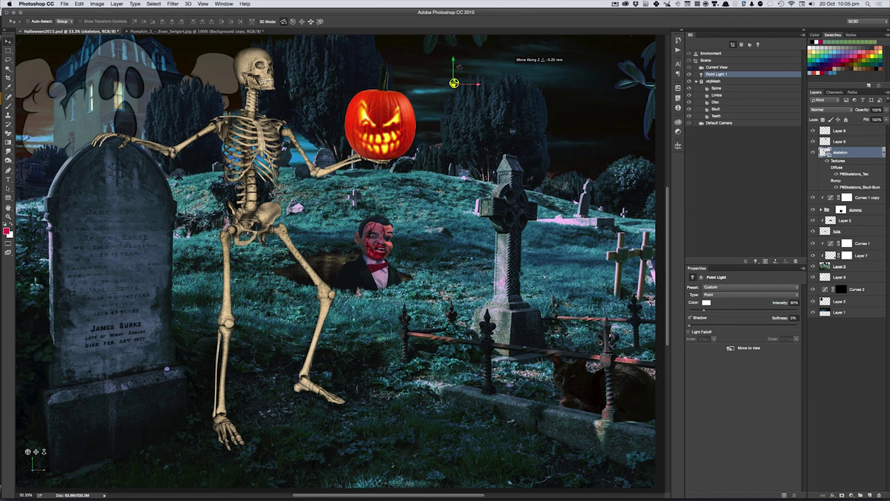
drag(441, 83, 392, 83)
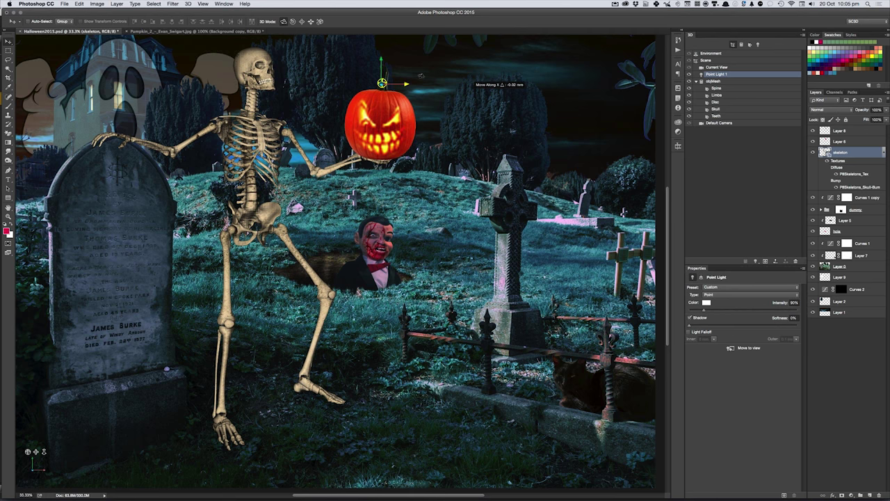
click(411, 151)
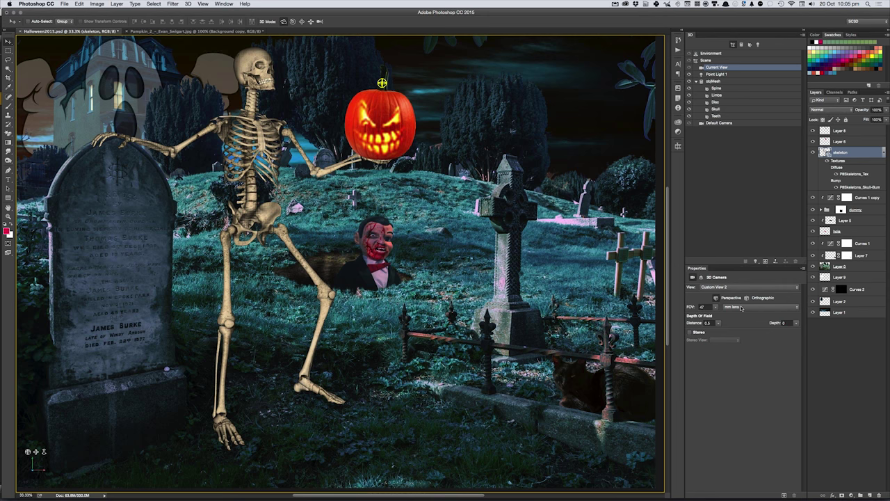
Step: Change Point Light 1 to an Infinite light angled across the skeleton
click(716, 75)
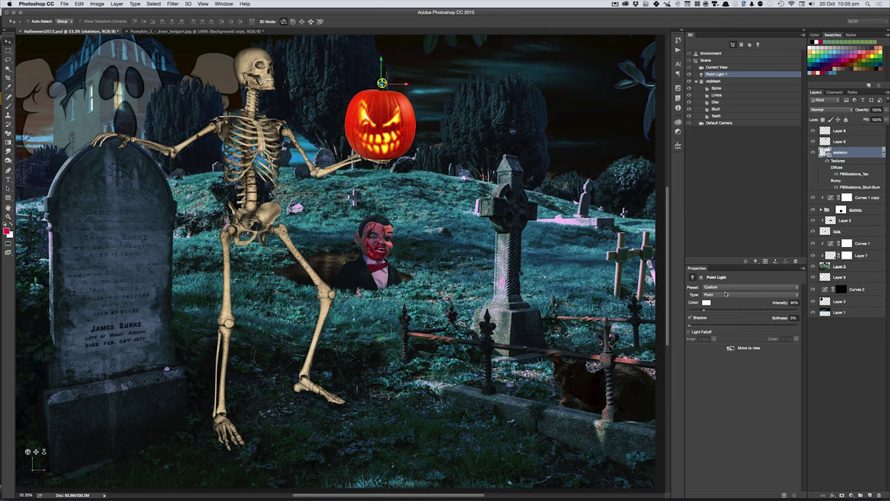
click(726, 295)
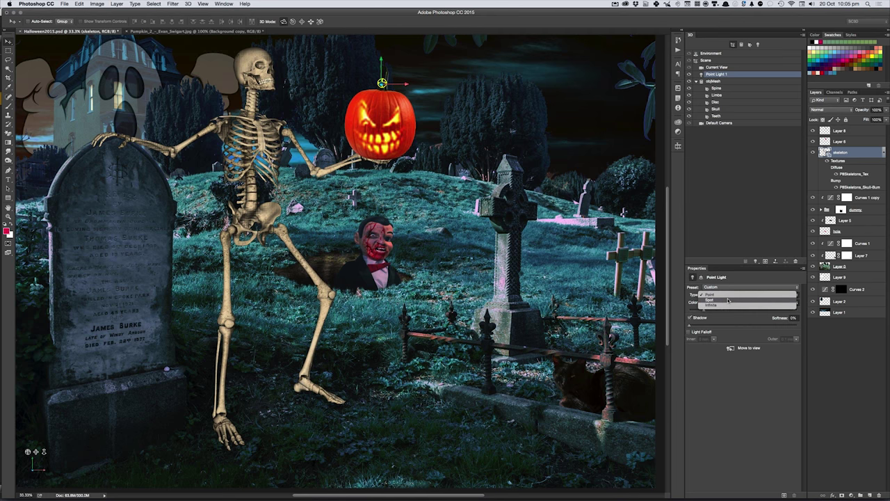
click(729, 305)
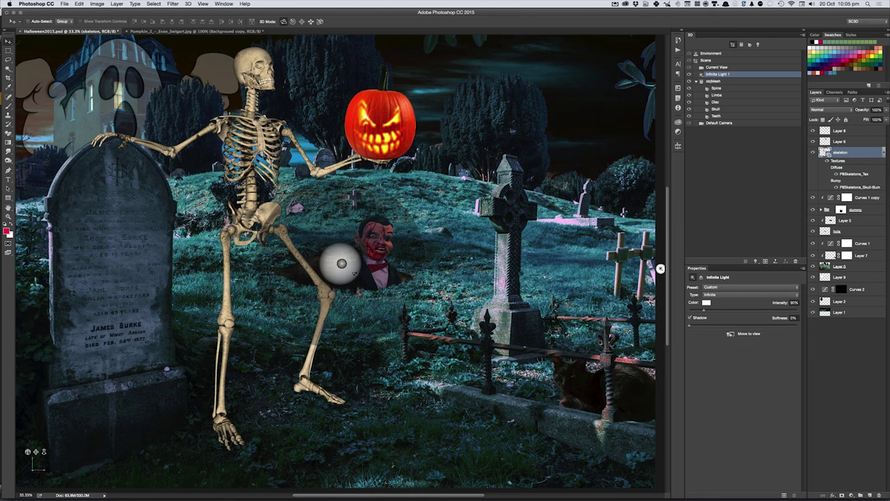
mouse_move(660, 266)
mouse_down()
mouse_move(448, 488)
mouse_move(486, 488)
mouse_up()
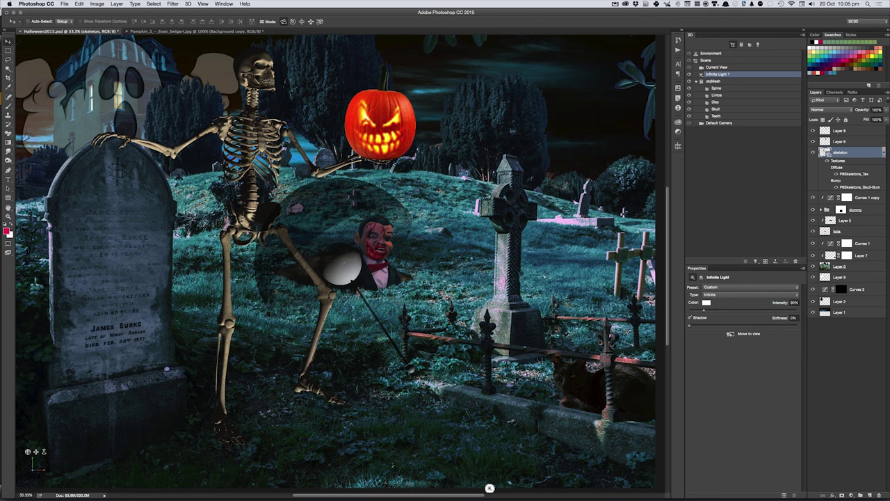
drag(486, 488, 488, 488)
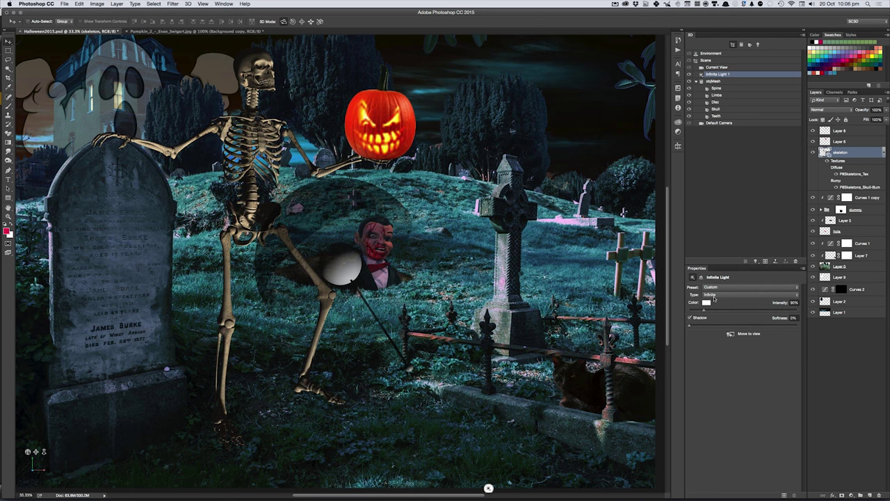
Step: Tint the infinite light a pale sky blue (RGB 141, 205, 232)
click(706, 302)
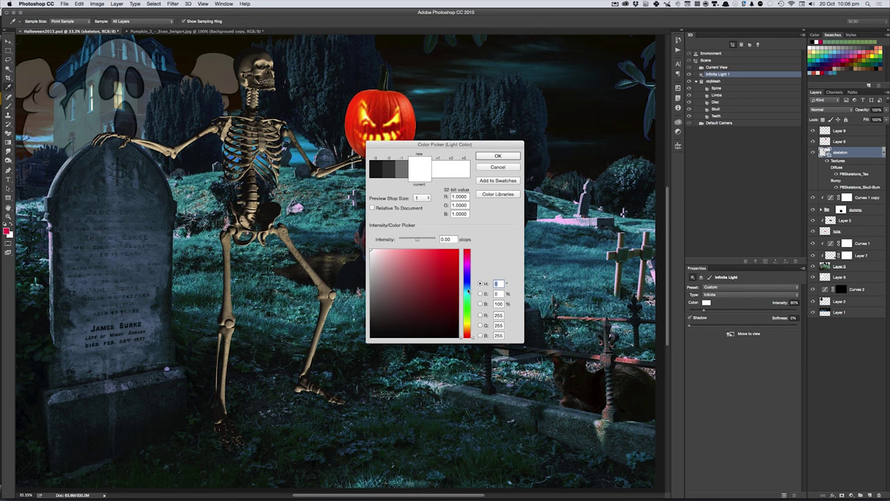
click(468, 290)
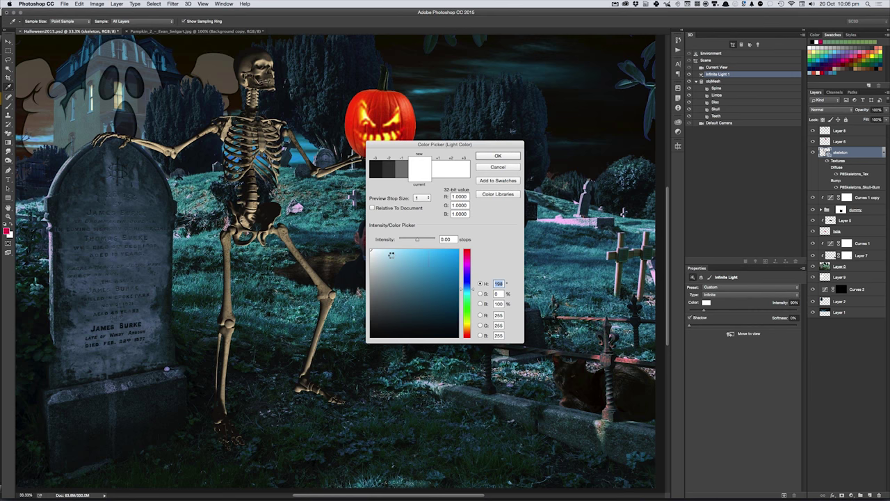
click(410, 266)
click(409, 265)
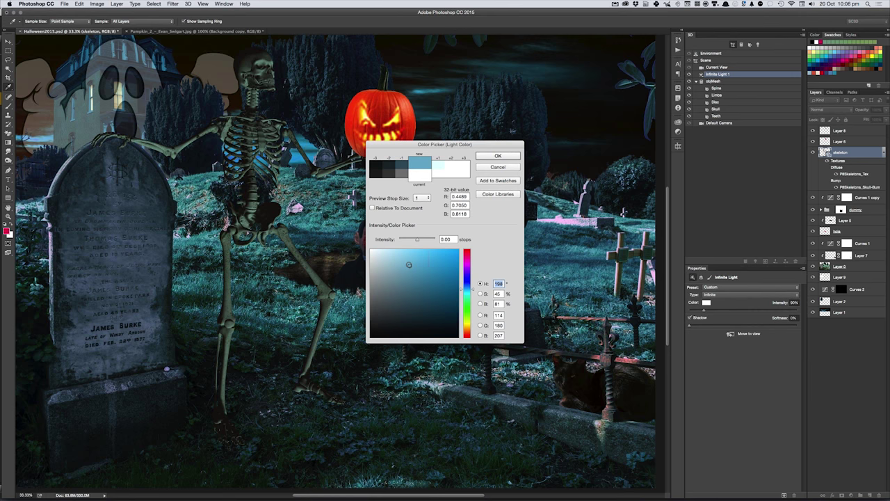
click(404, 257)
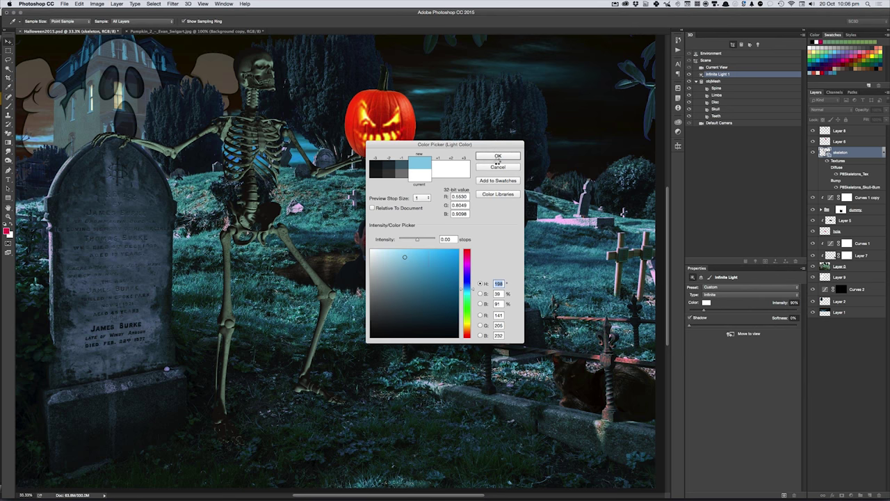
click(494, 158)
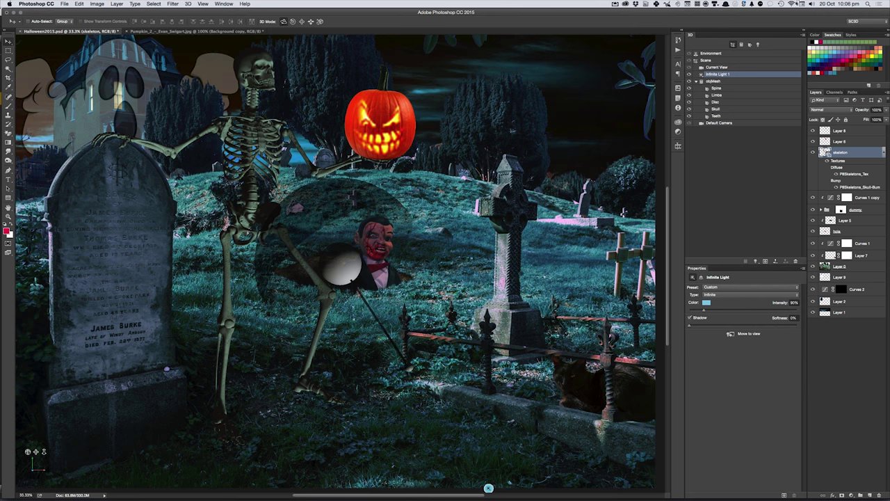
Step: Collapse the 3D panels and brush extra glow into the pumpkin face on Layer 8
click(856, 16)
click(814, 160)
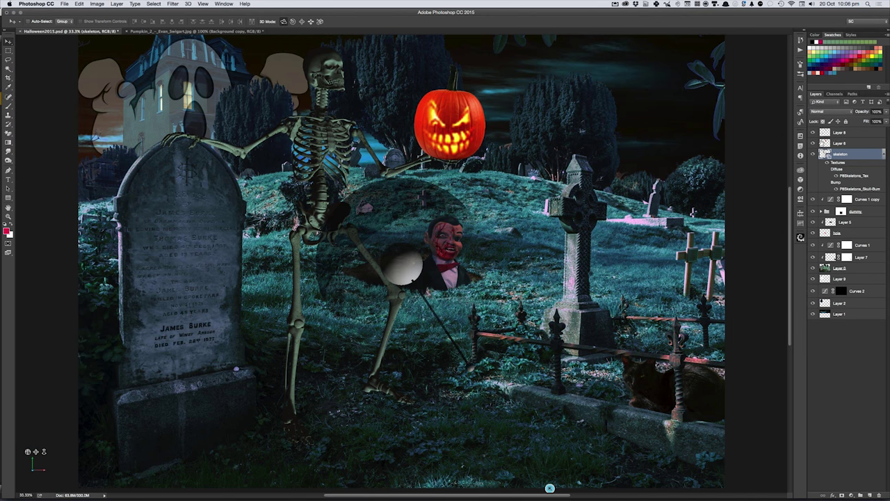
click(825, 132)
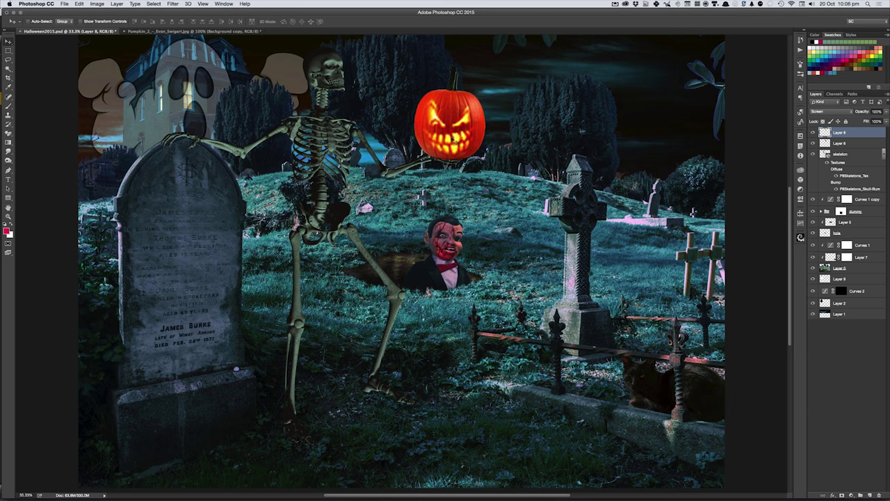
drag(459, 141, 446, 128)
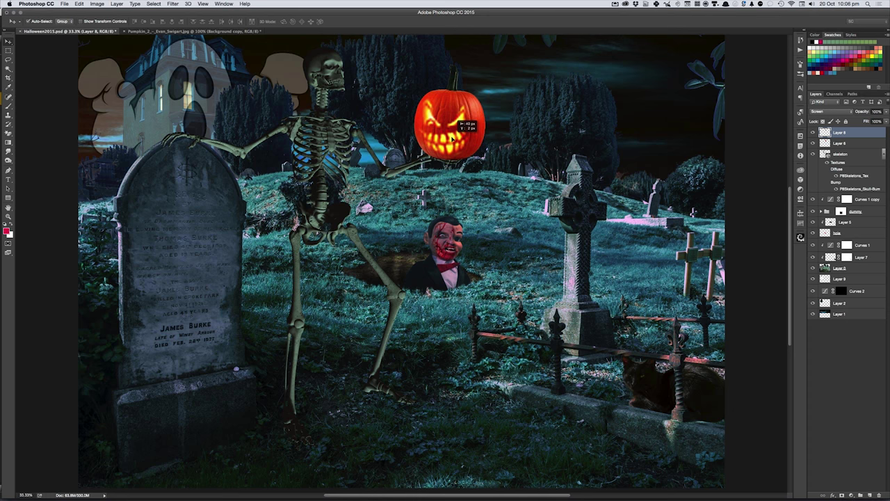
Step: Rotate, narrow and skew the glow layer to fit the pumpkin, then select Layer 6
key(ctrl+t)
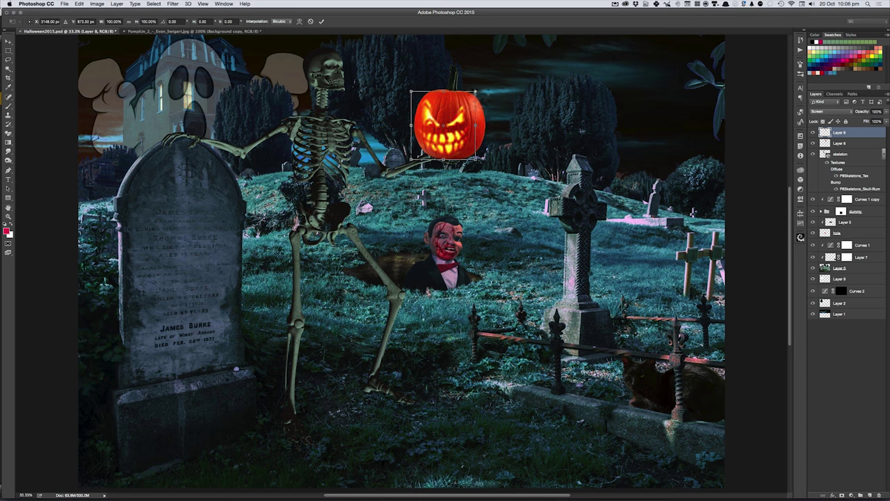
drag(476, 91, 485, 75)
drag(477, 124, 473, 123)
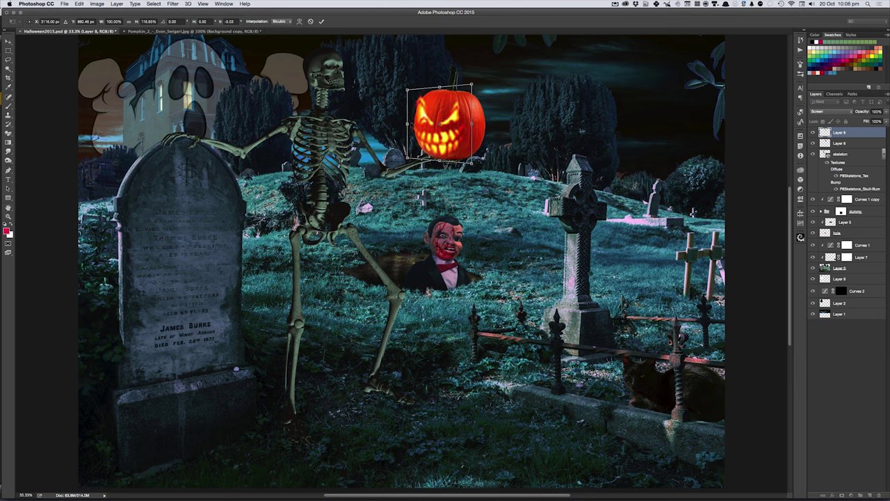
drag(415, 158, 418, 156)
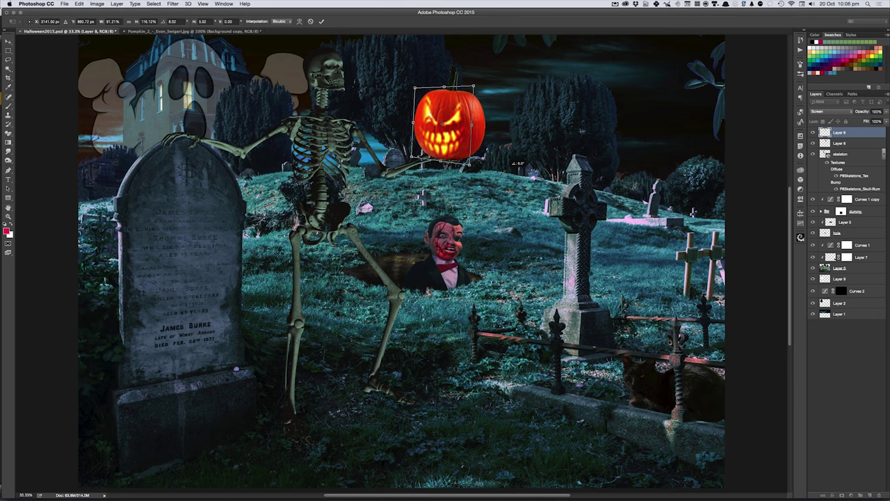
key(Return)
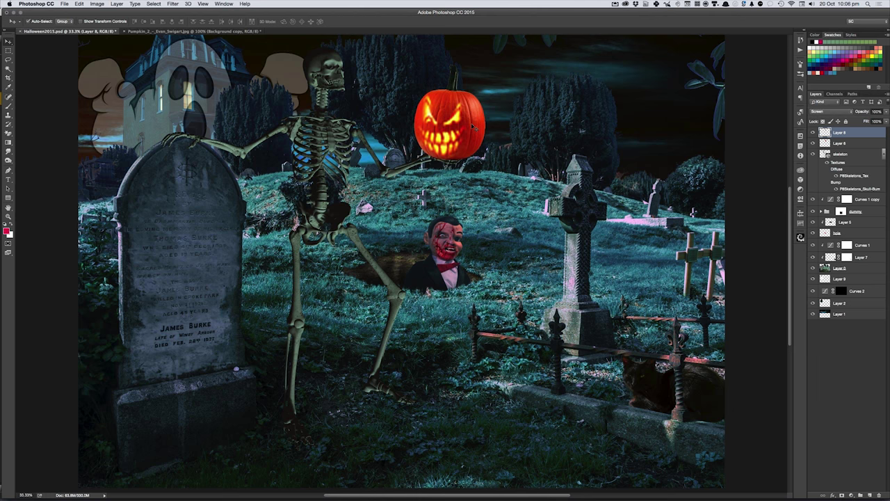
click(473, 124)
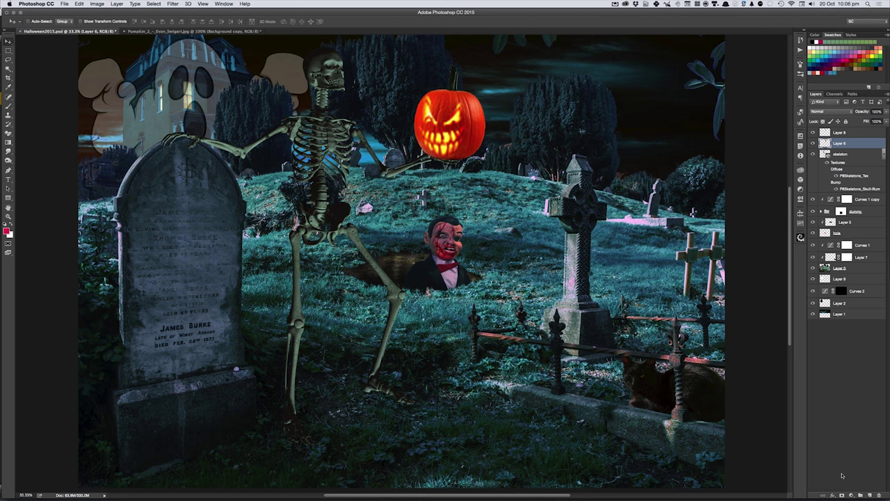
Step: Paint a quick mask around the pumpkin with a large soft brush and turn it into a selection
key(q)
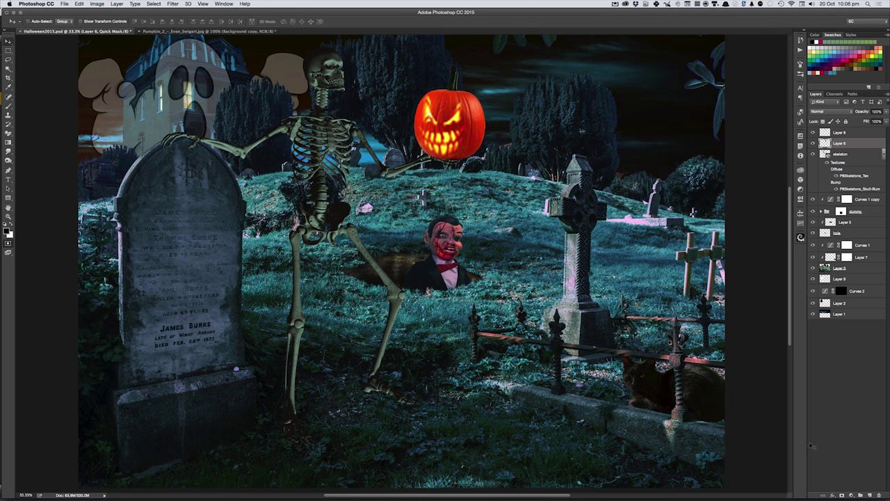
key(b)
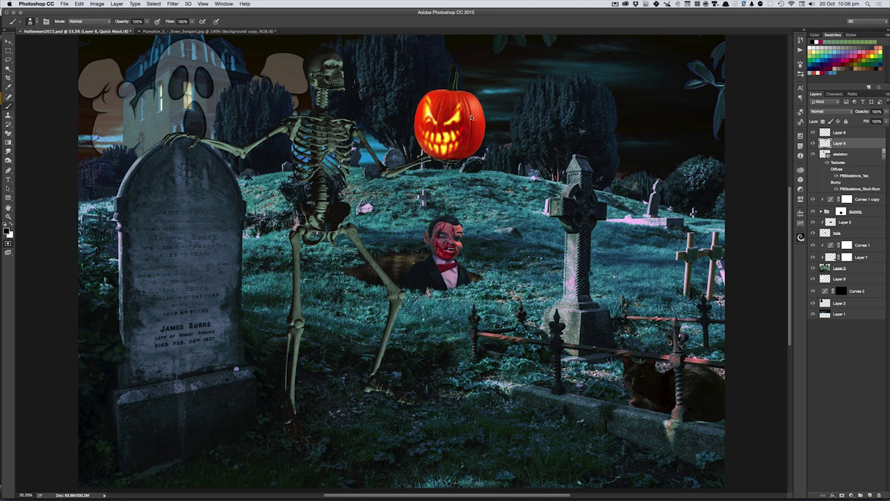
drag(469, 198, 500, 189)
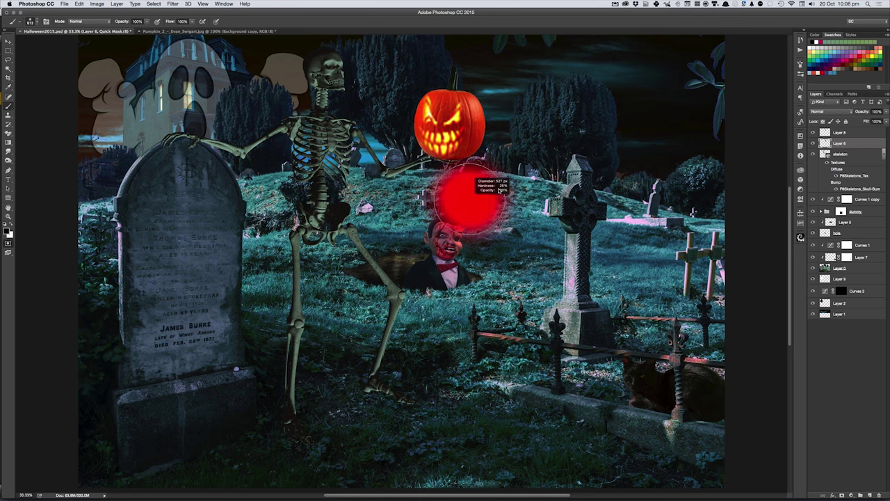
click(465, 84)
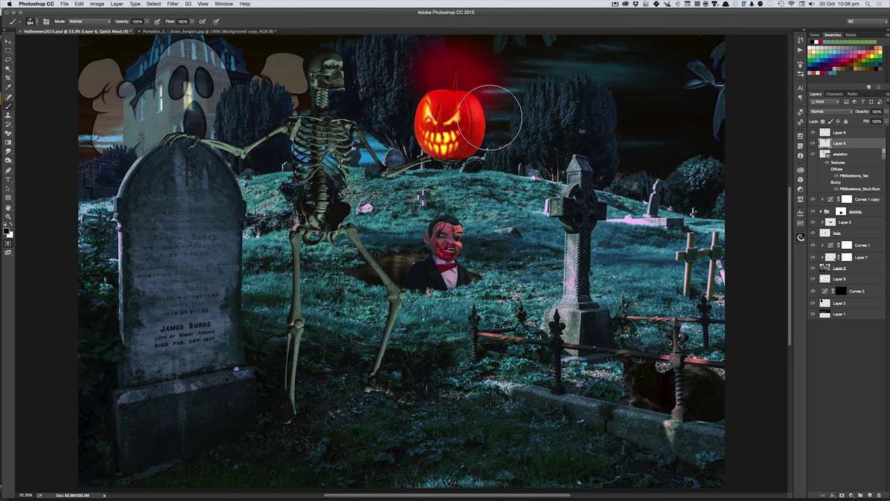
mouse_move(491, 117)
mouse_down()
mouse_move(491, 101)
mouse_move(514, 131)
mouse_up()
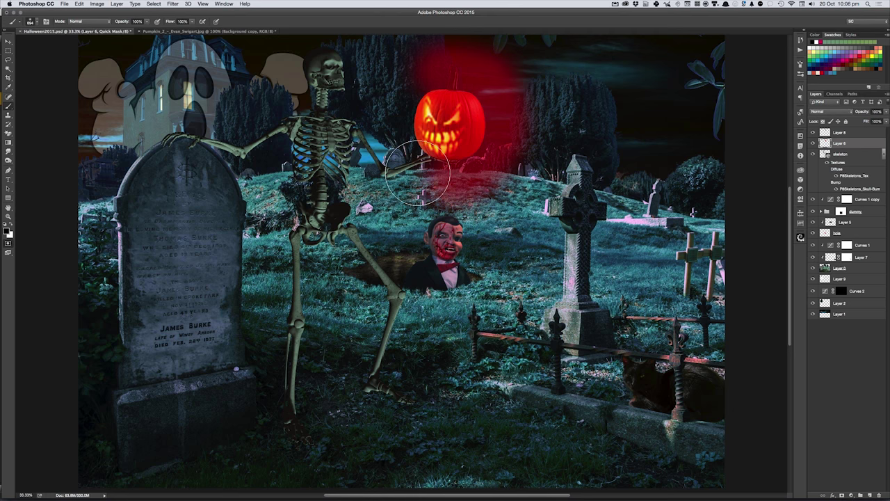
drag(515, 131, 496, 67)
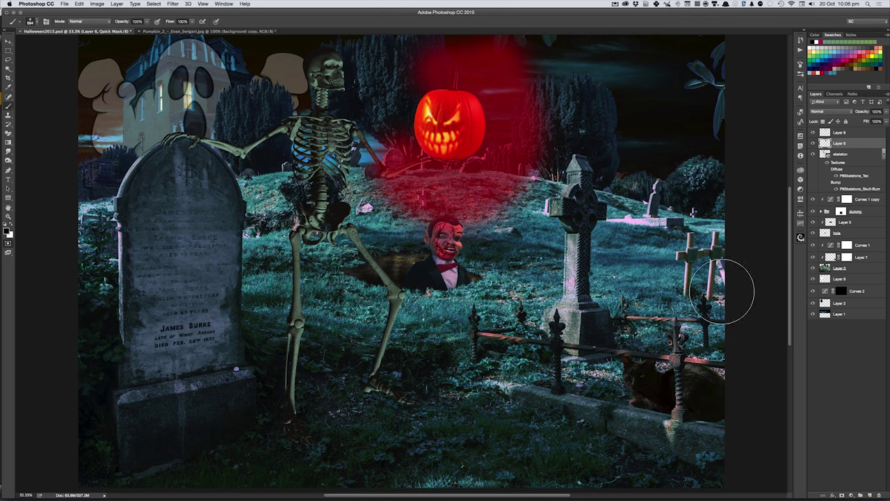
key(q)
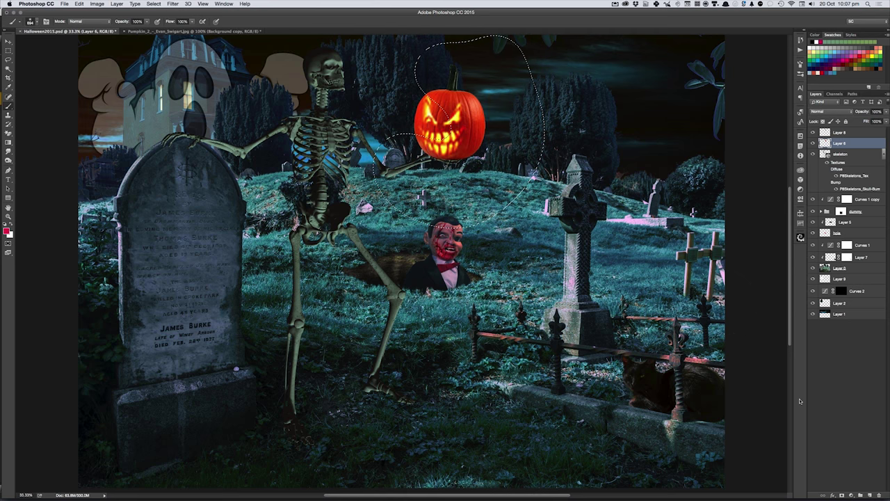
Step: Add a Curves adjustment clipped to Layer 8, pulling its highlights down to dim the glow
click(851, 495)
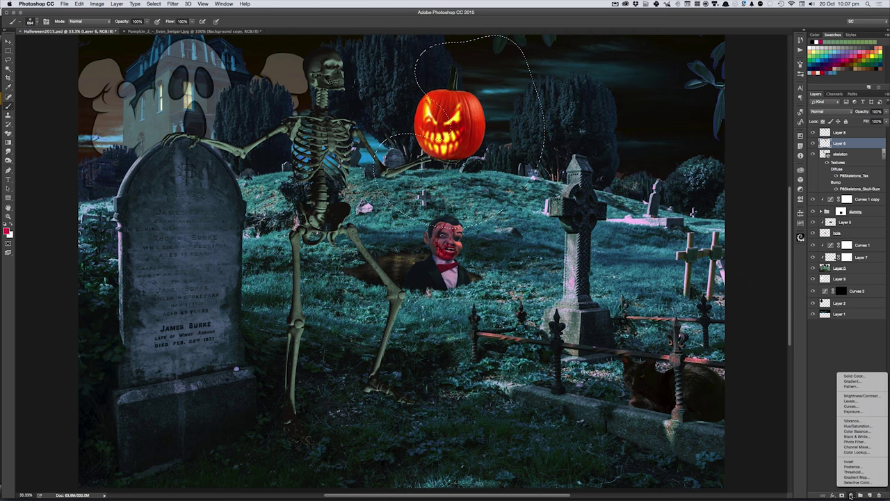
click(857, 407)
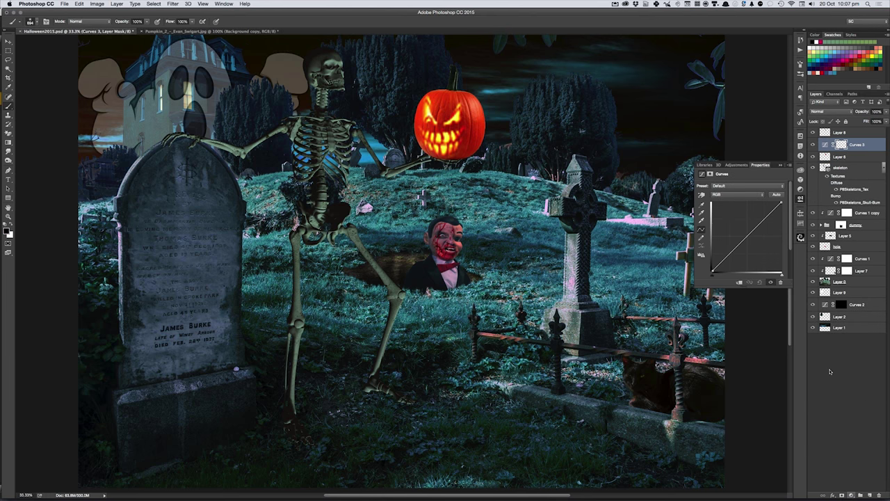
alt+click(827, 150)
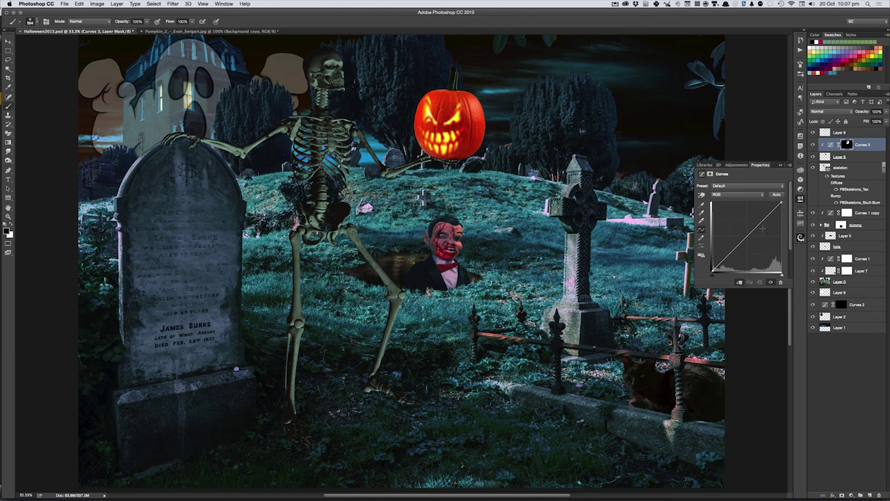
drag(747, 236, 752, 244)
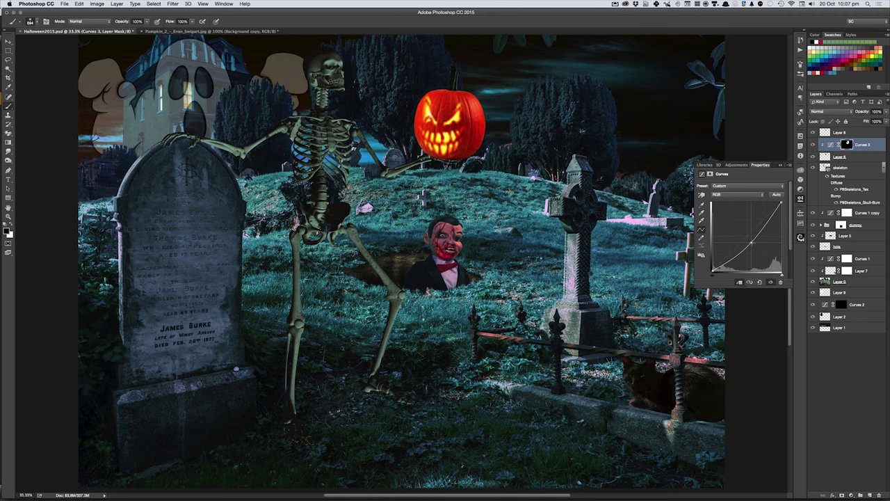
mouse_move(782, 203)
mouse_down()
mouse_move(782, 223)
mouse_move(756, 256)
mouse_up()
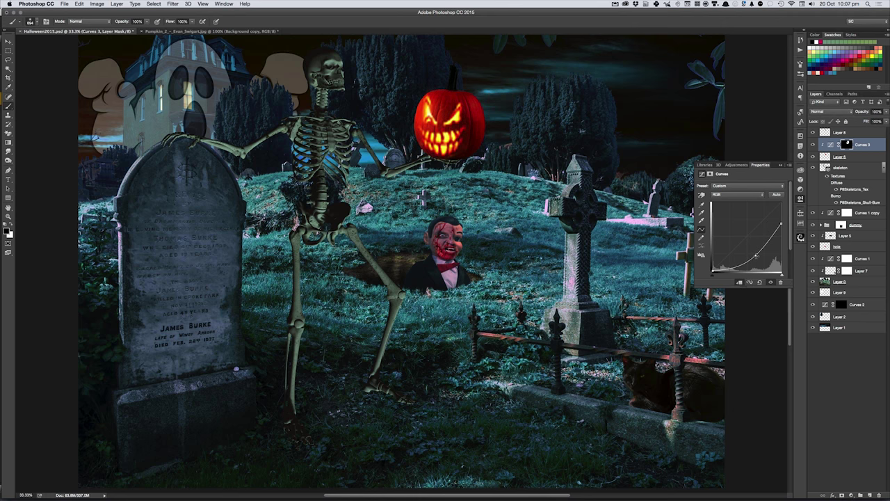
drag(782, 224, 782, 235)
click(781, 166)
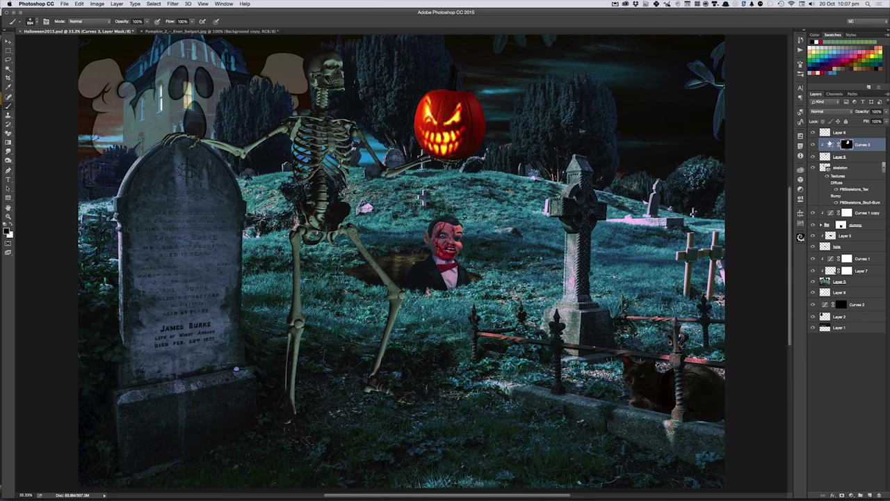
super+click(826, 168)
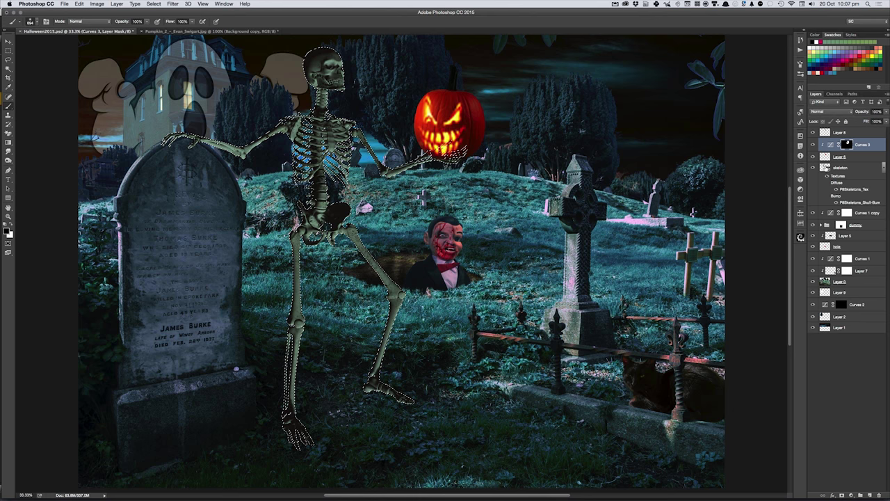
Step: Create a 50%-gray Hard Light Layer 10 clipped above the skeleton, then invert the selection
click(827, 168)
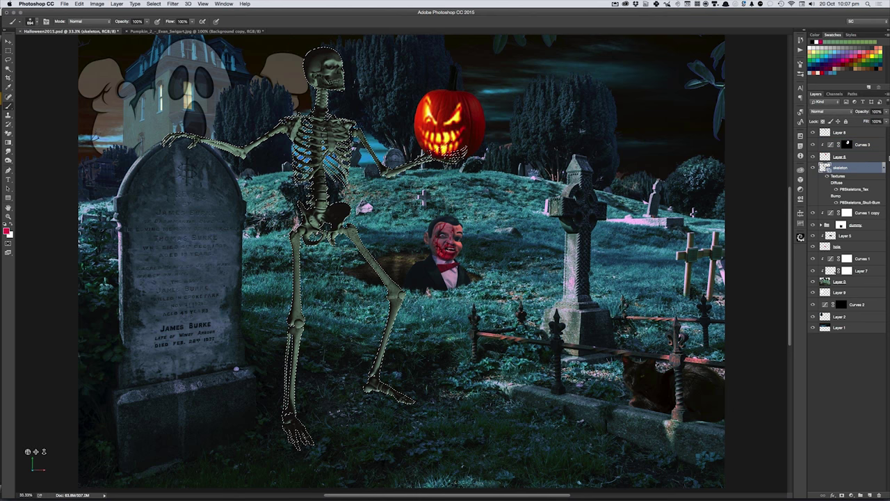
click(117, 4)
key(shift+super+n)
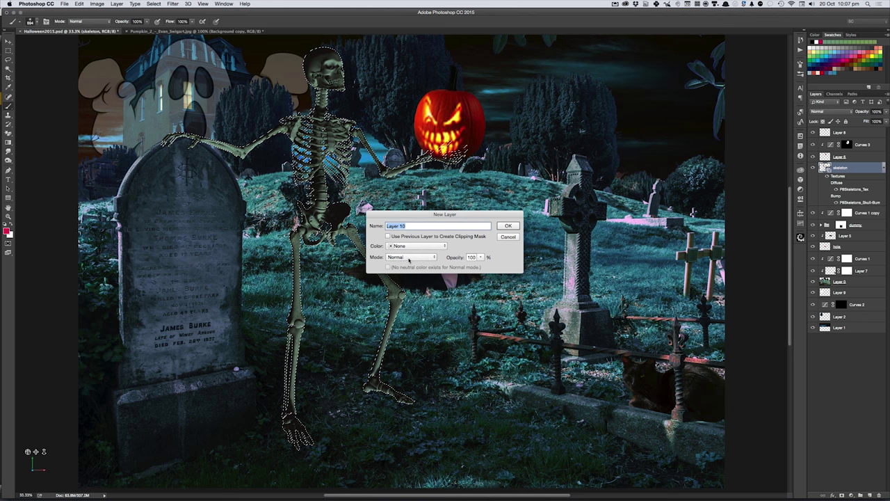
click(412, 259)
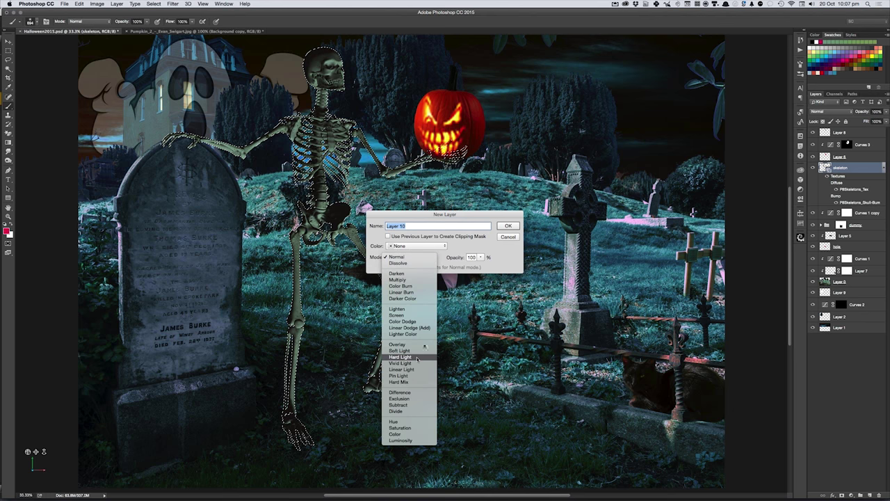
click(416, 357)
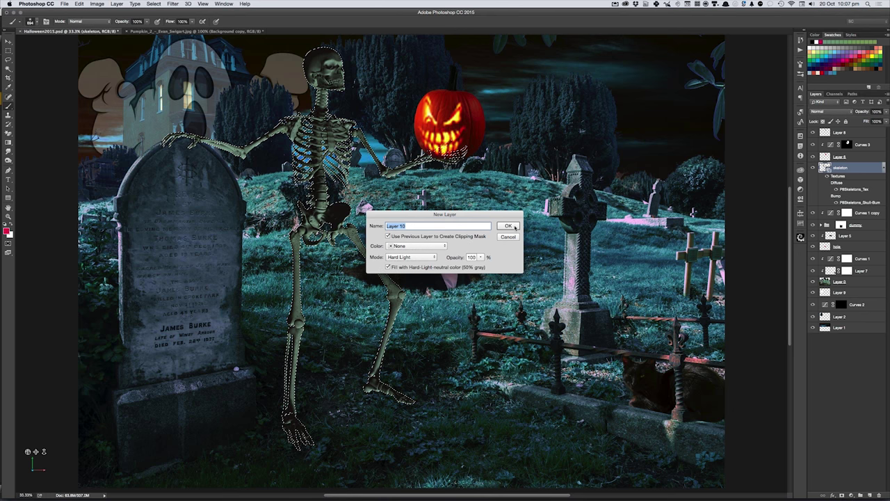
click(509, 227)
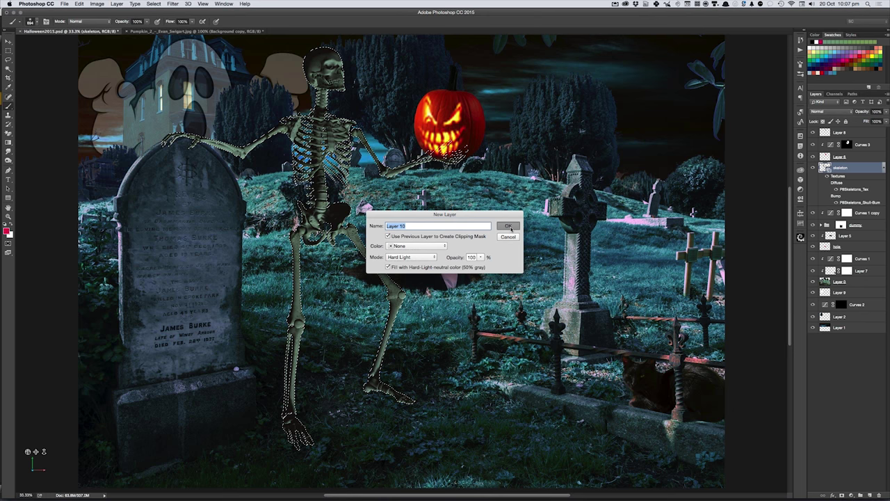
click(509, 226)
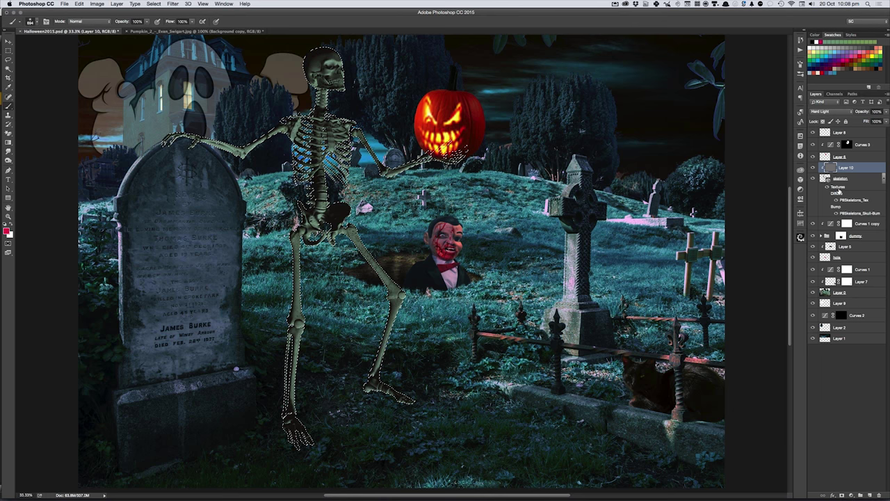
key(ctrl+shift+i)
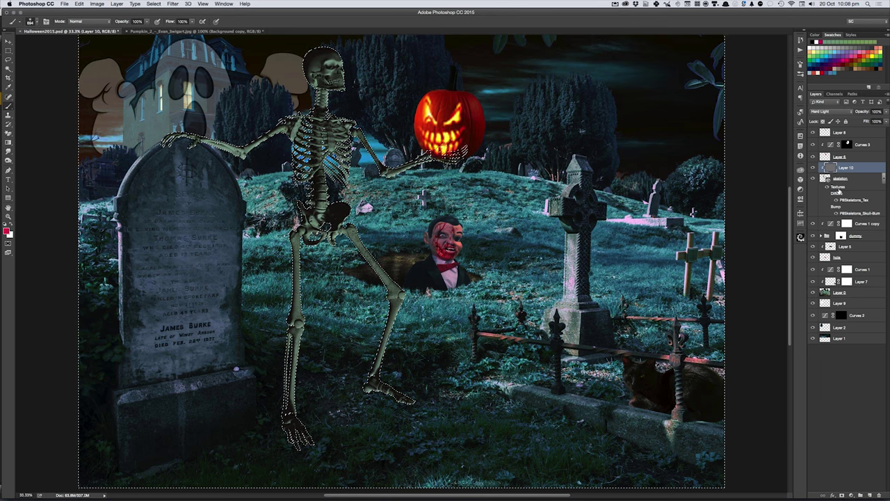
Step: Deselect, lock Layer 10's transparency, and set a large soft brush at 20% opacity
key(v)
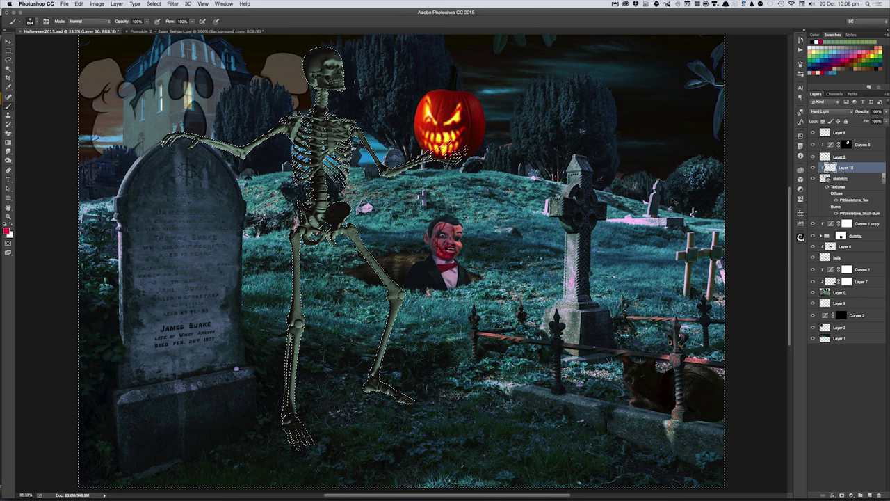
key(ctrl+d)
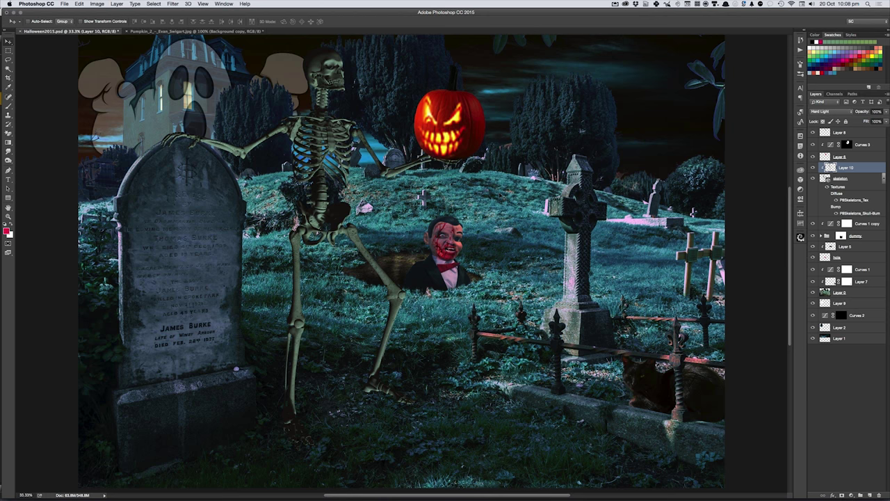
key(b)
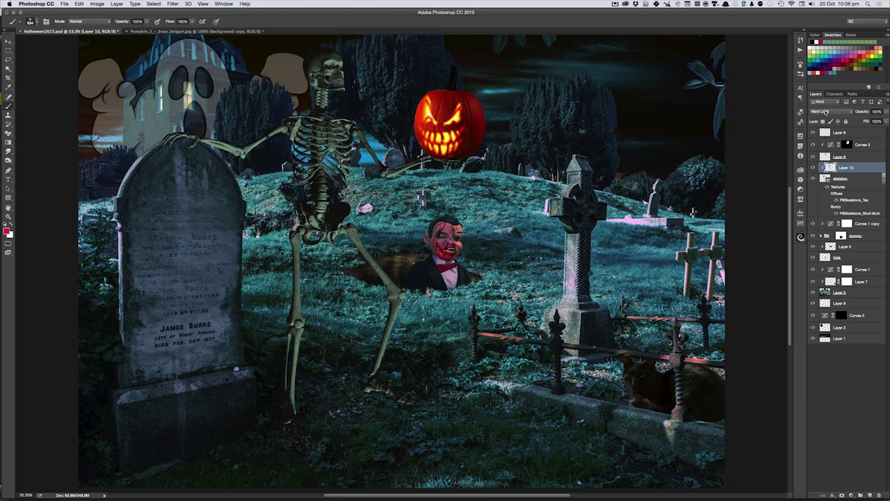
click(823, 121)
drag(458, 111, 462, 107)
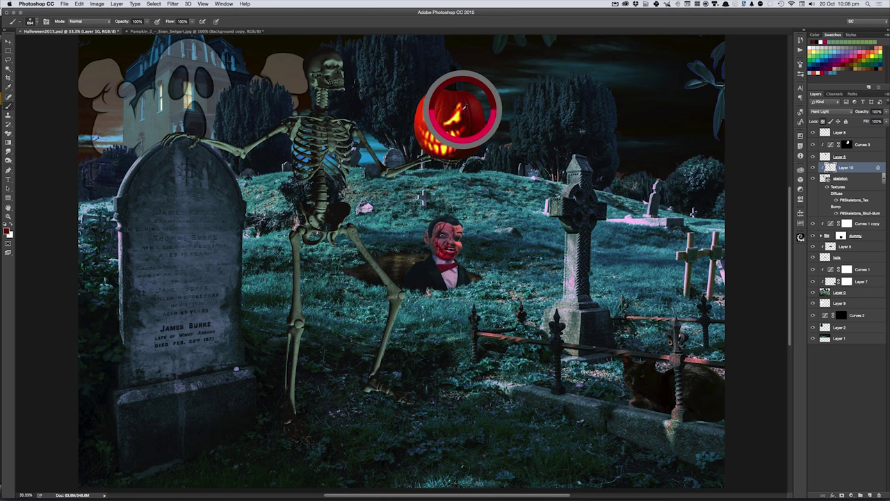
drag(461, 106, 461, 105)
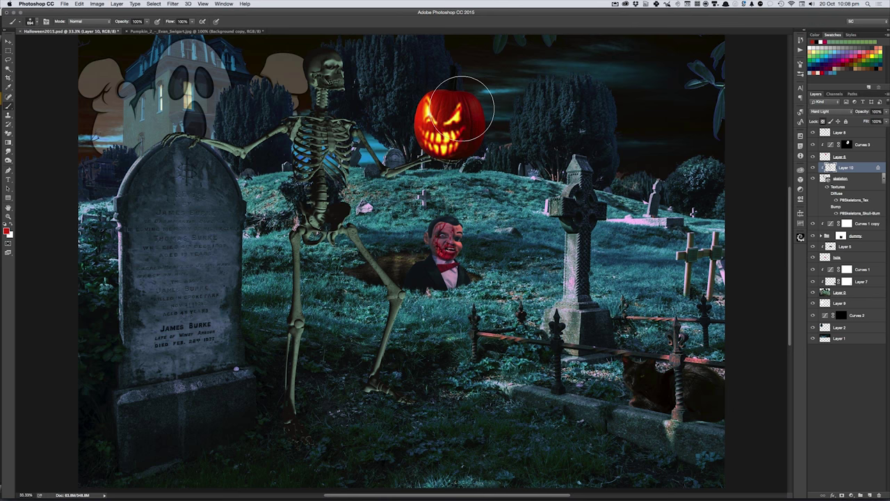
drag(327, 137, 332, 119)
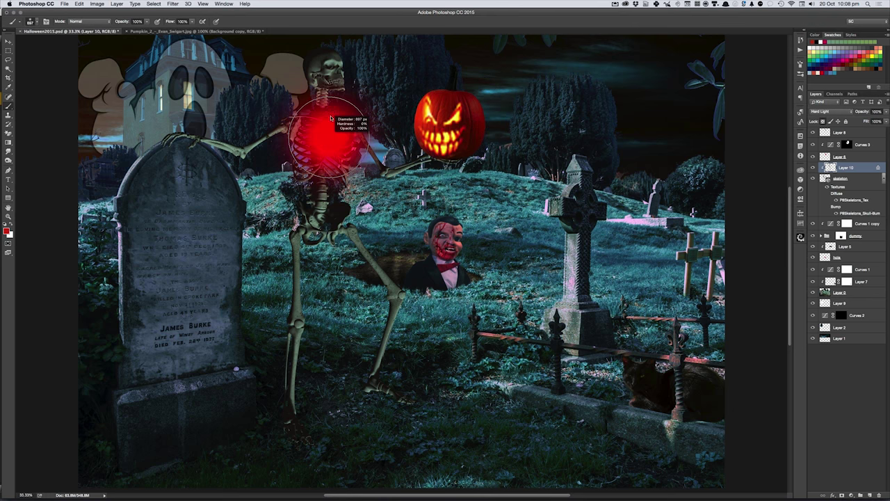
drag(323, 32, 323, 32)
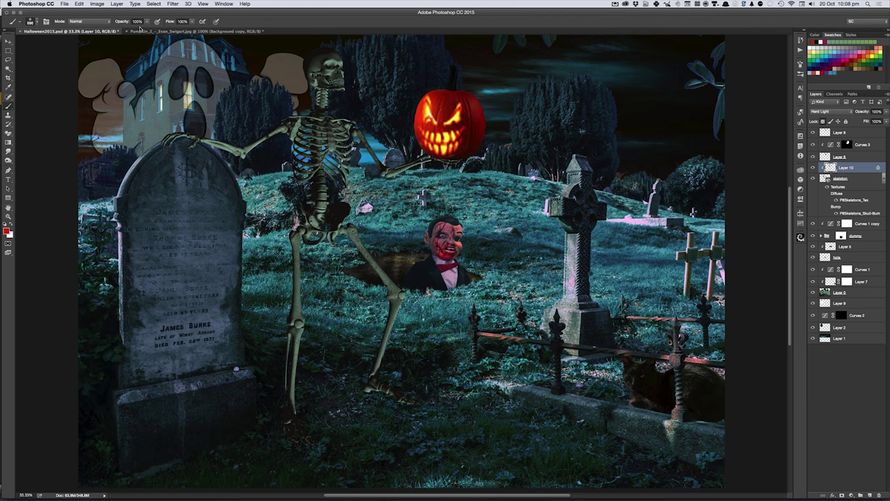
key(2)
Step: Paint a warm orange pumpkin glow over the skull, ribcage, pelvis and jaw
drag(348, 65, 365, 80)
alt+click(428, 110)
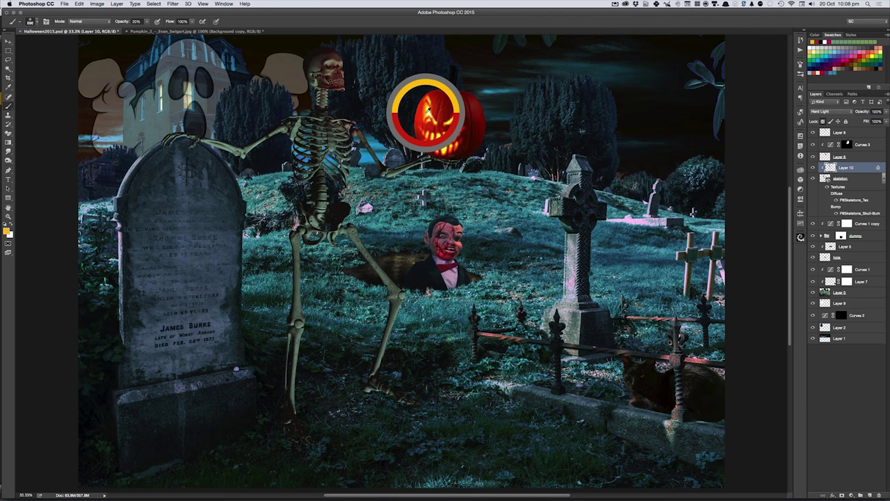
mouse_move(368, 79)
mouse_down()
mouse_move(356, 177)
mouse_move(445, 146)
mouse_up()
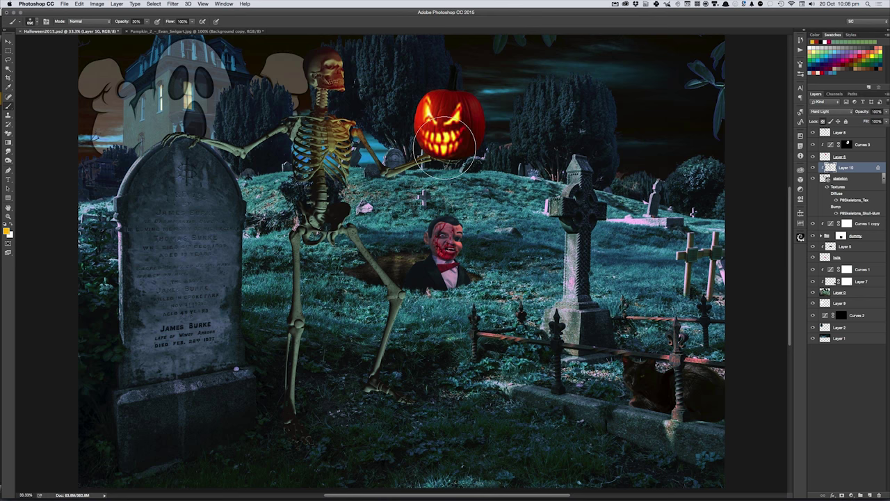
drag(382, 216, 352, 183)
drag(375, 99, 389, 120)
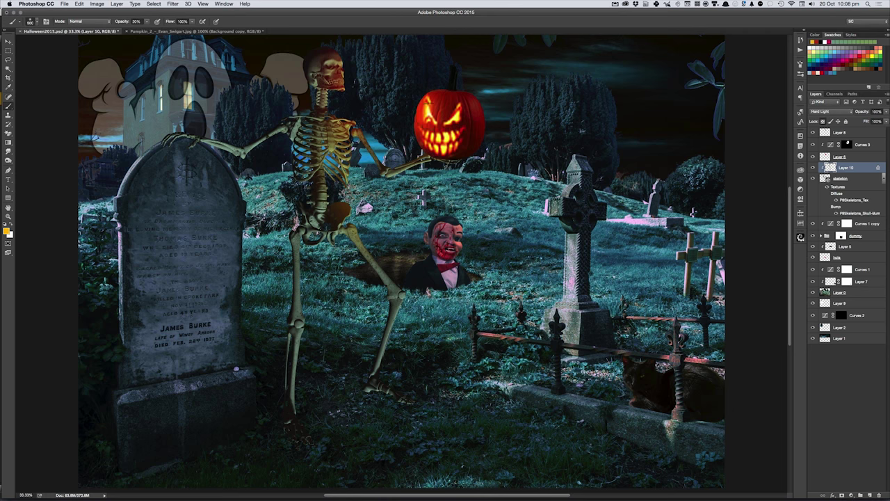
drag(341, 86, 338, 91)
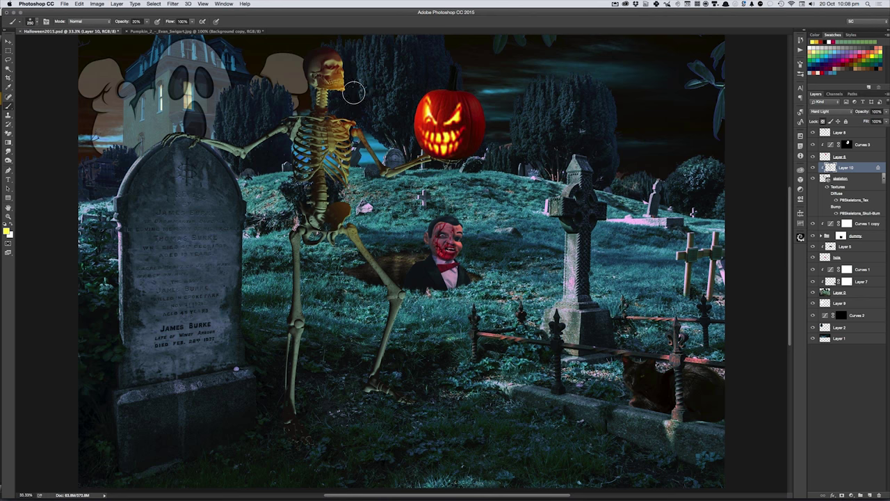
key(bracketright)
key(bracketright)
drag(349, 83, 358, 70)
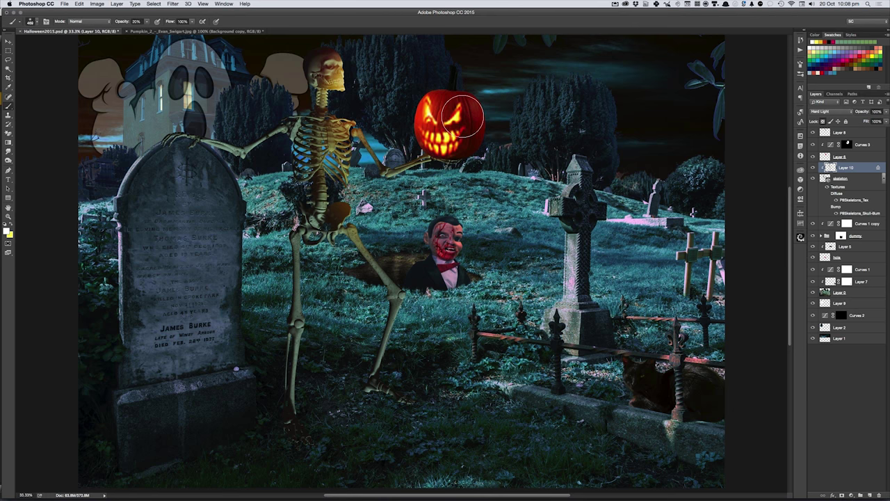
Step: Erase some glow from the skull's face with a 20% eraser, undoing the last stroke
key(e)
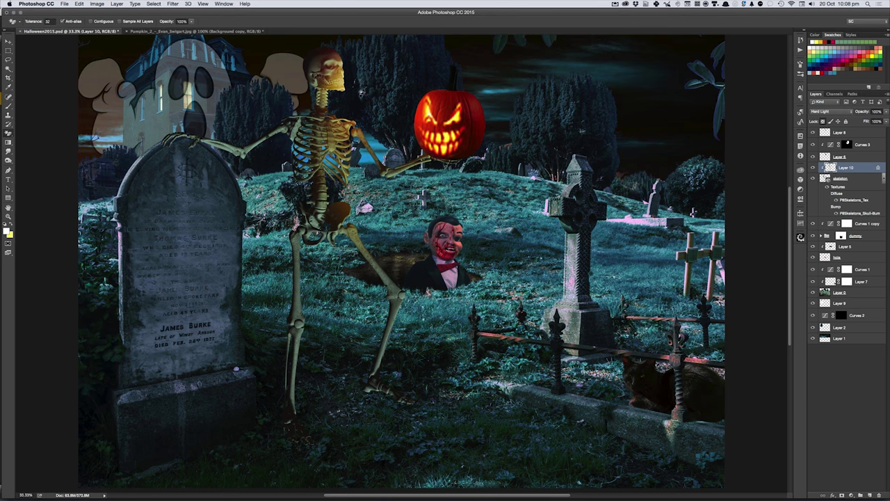
key(shift+e)
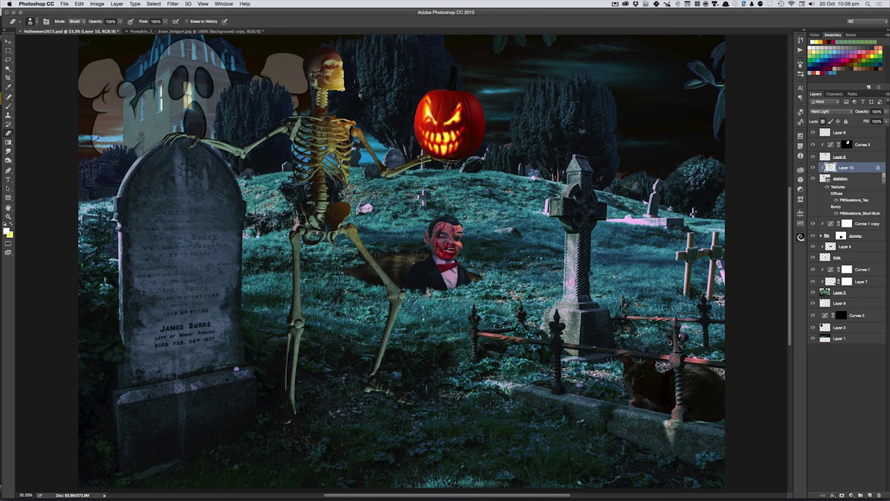
mouse_move(360, 98)
mouse_down()
mouse_move(391, 8)
mouse_move(389, 20)
mouse_up()
key(2)
drag(348, 76, 350, 89)
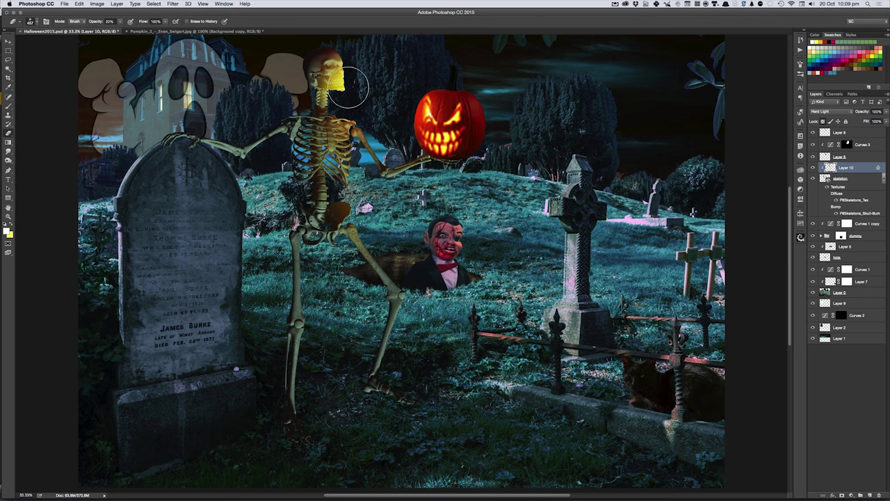
key(ctrl+z)
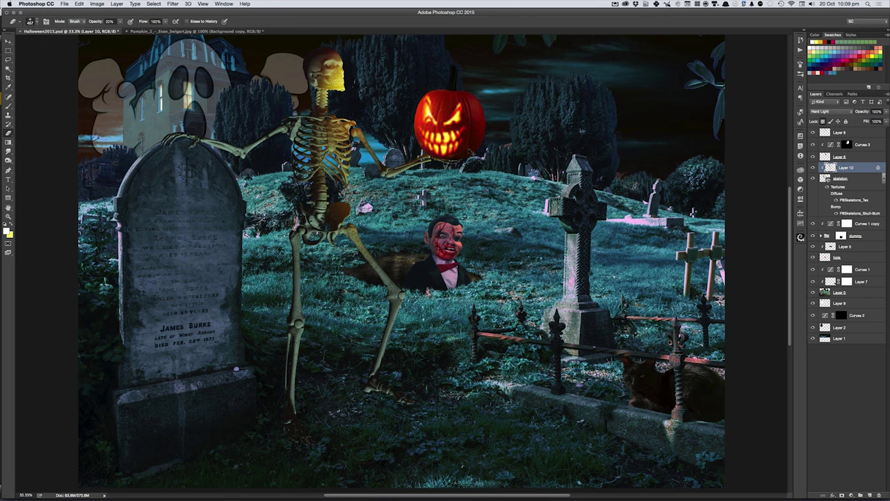
Step: Smudge the glow on the skull's face, jaw and neck to blend it
key(r)
right_click(291, 73)
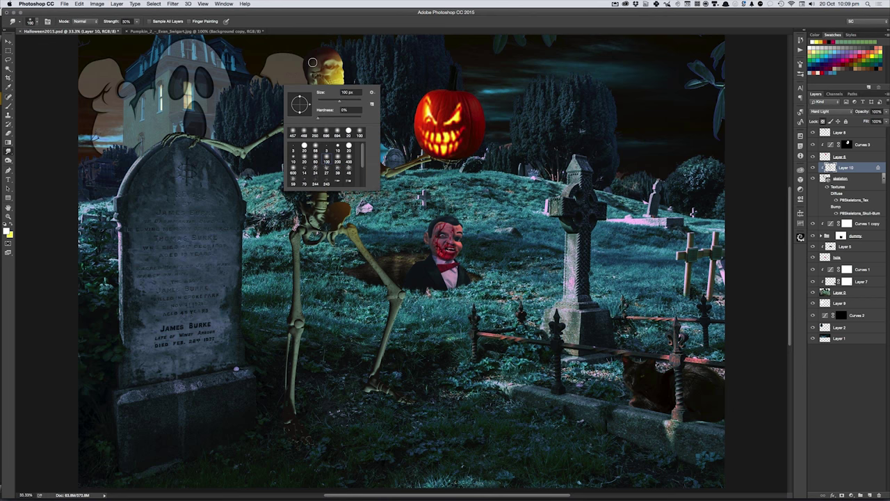
key(Return)
drag(321, 66, 339, 91)
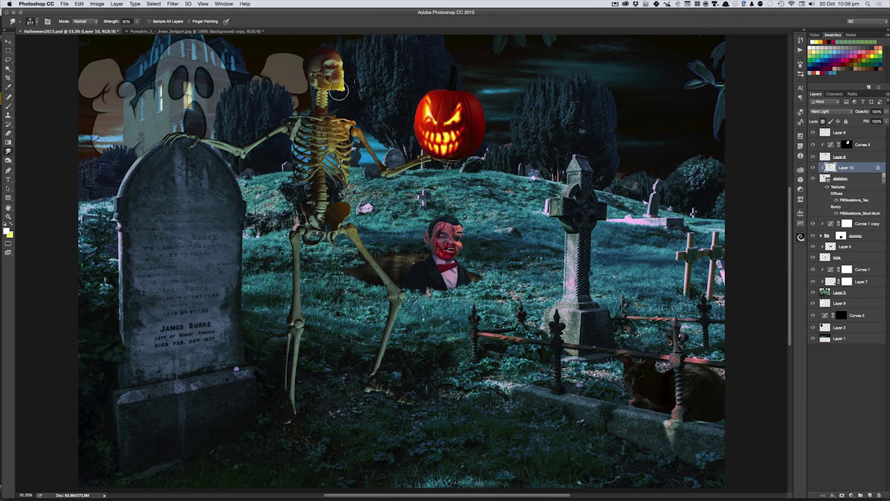
drag(341, 116, 324, 90)
scroll(438, 193, left, 2)
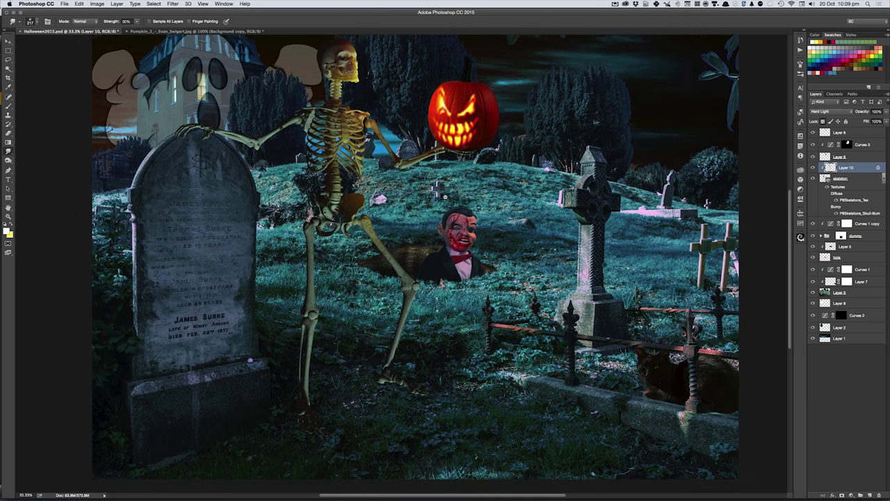
scroll(440, 194, down, 1)
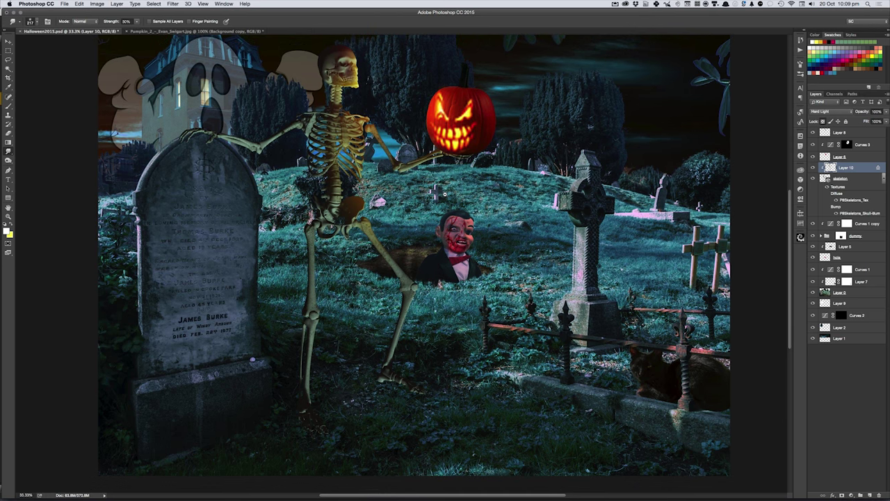
scroll(360, 290, down, 1)
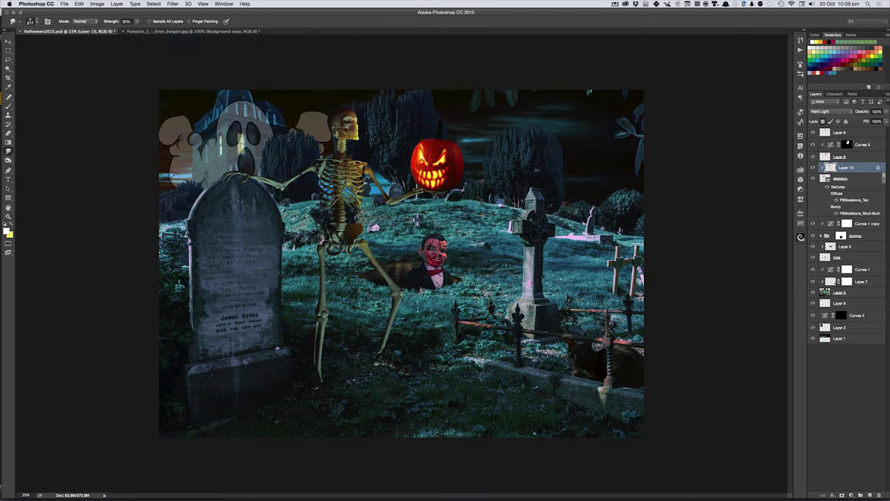
scroll(402, 278, up, 2)
Step: Save Halloween2015.psd, then open the cobweb PNG from Adobe Bridge
key(super+s)
key(super+Tab)
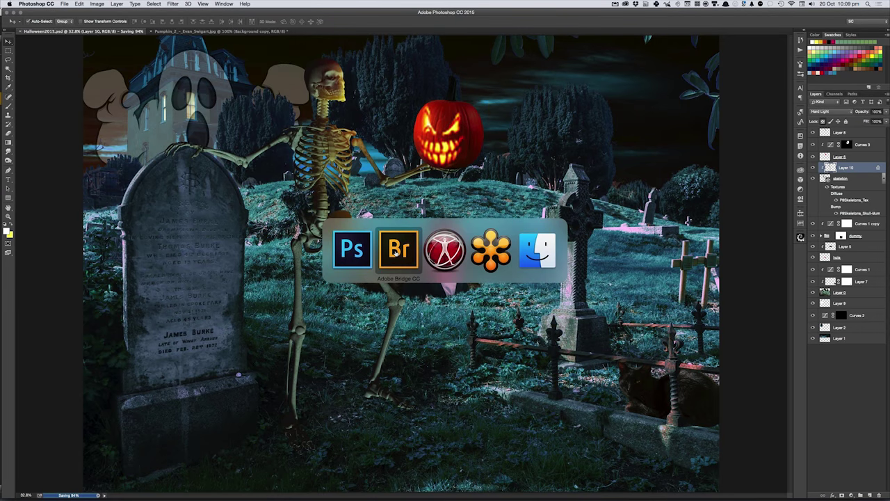
click(396, 252)
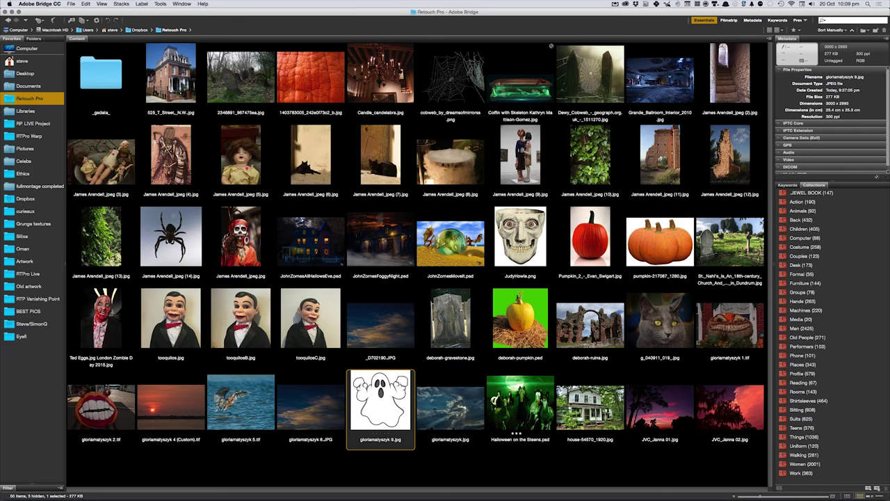
click(456, 85)
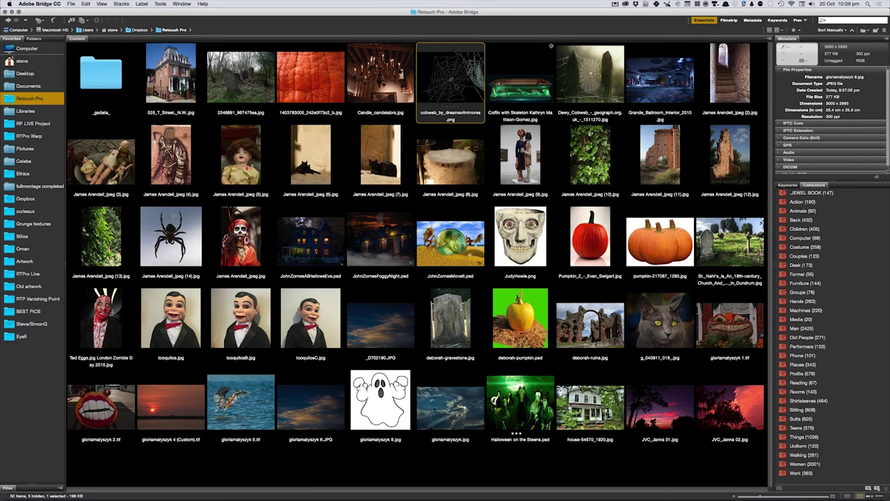
double_click(456, 85)
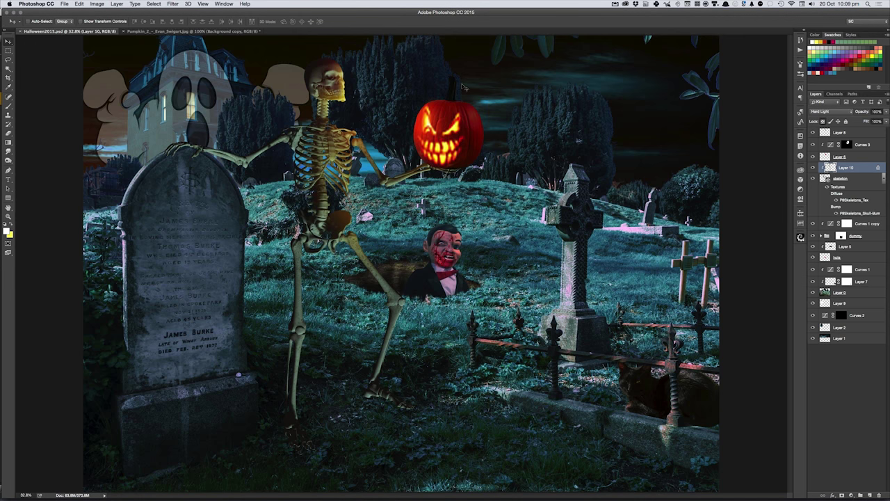
Step: Paste the whole cobweb image below the large gravestone and enlarge it
key(ctrl+a)
key(ctrl+w)
key(ctrl+v)
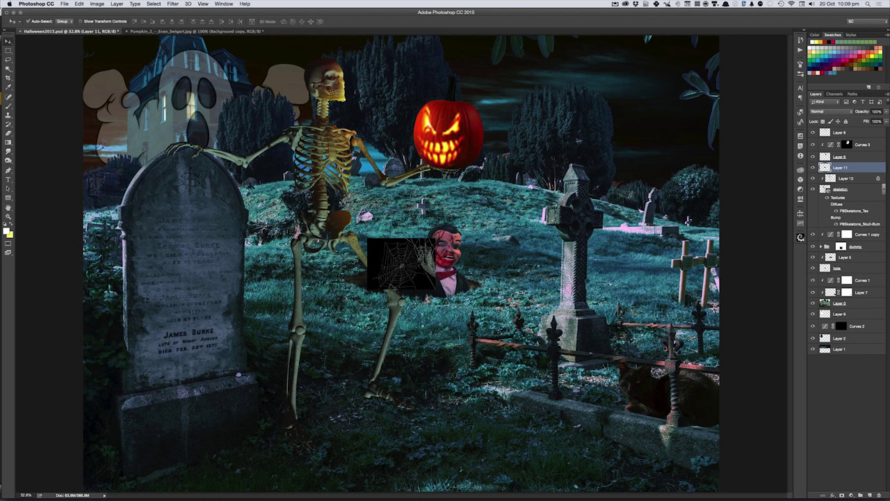
drag(401, 260, 151, 436)
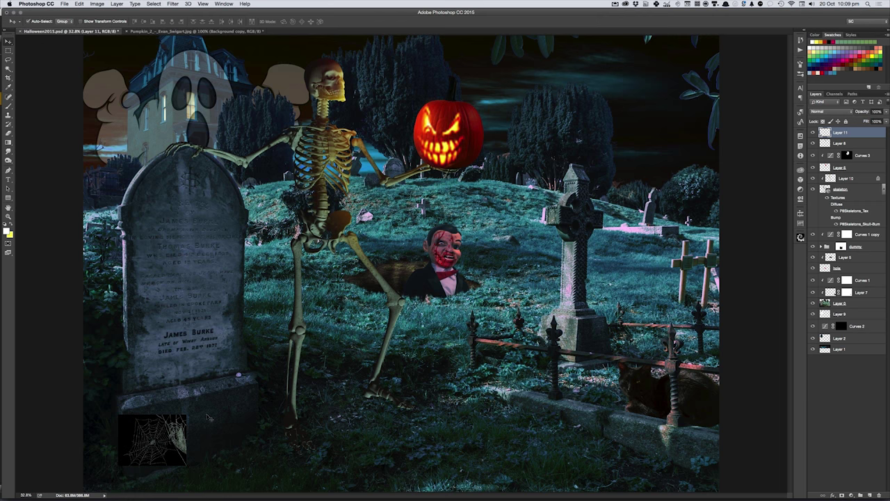
key(ctrl+t)
mouse_move(186, 413)
mouse_down()
mouse_move(248, 309)
mouse_move(265, 310)
mouse_up()
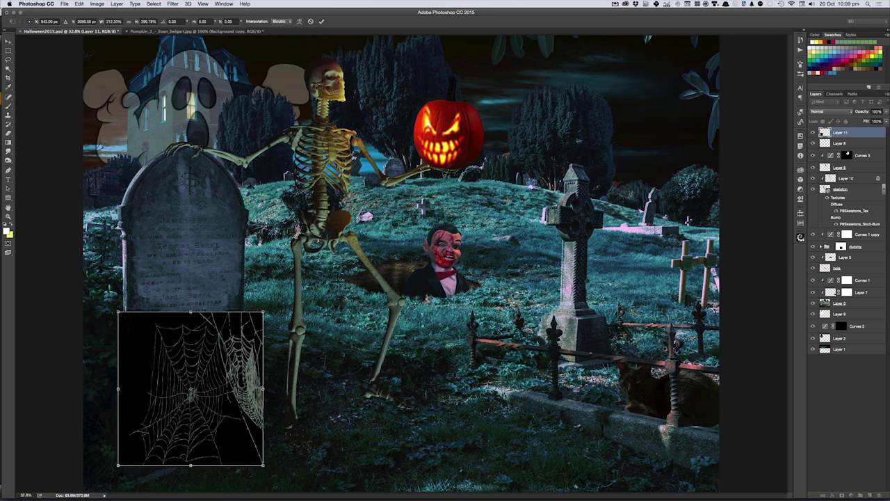
drag(110, 311, 82, 287)
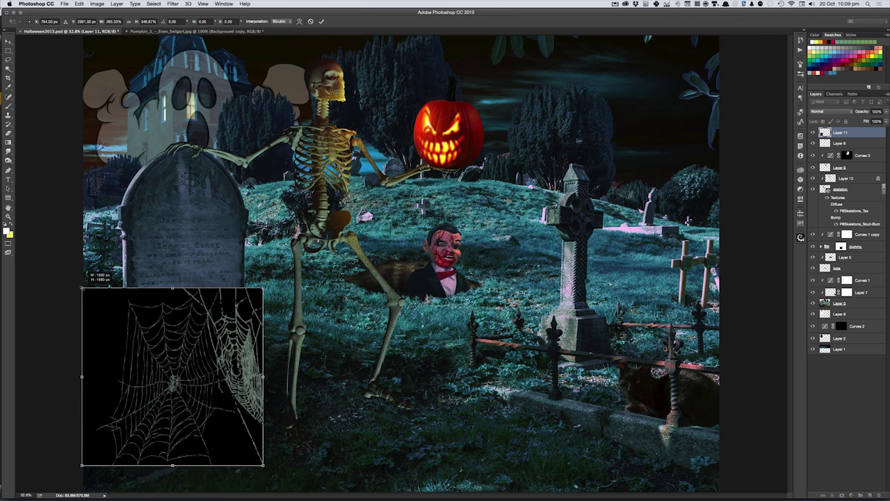
drag(85, 466, 72, 490)
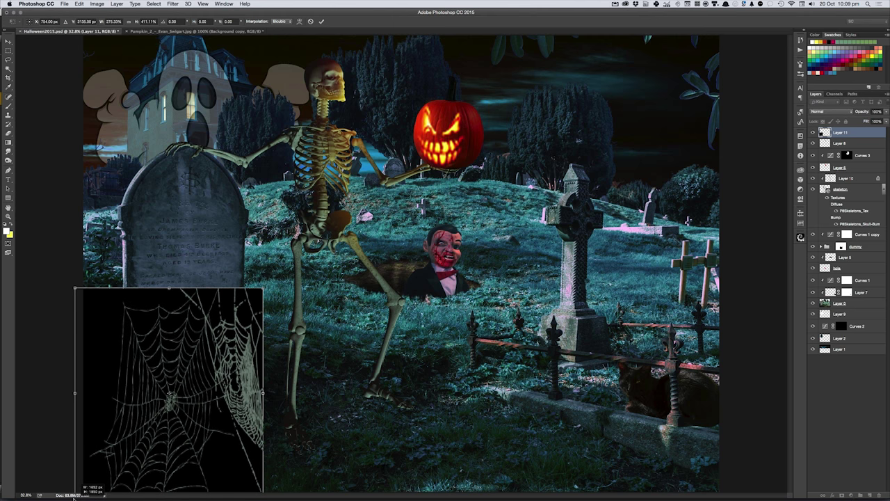
key(Return)
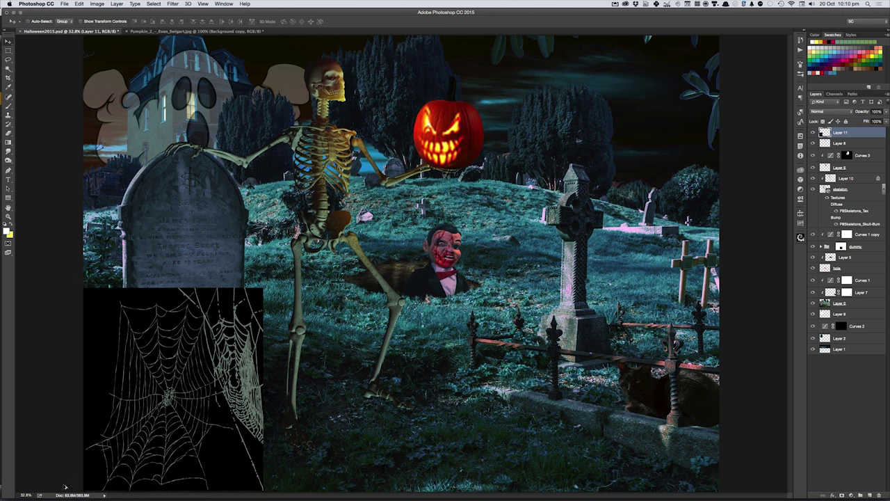
Step: Set the cobweb to Screen blending and distort it in perspective over the gravestone's lower left
click(823, 111)
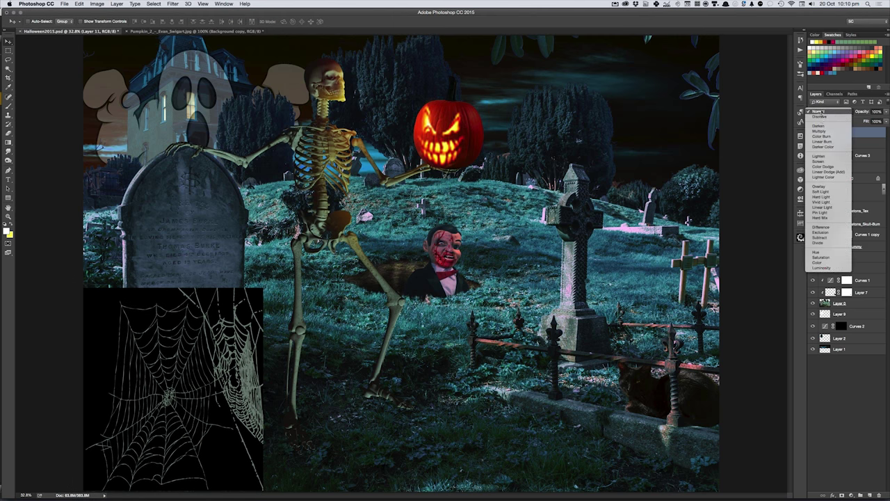
click(832, 162)
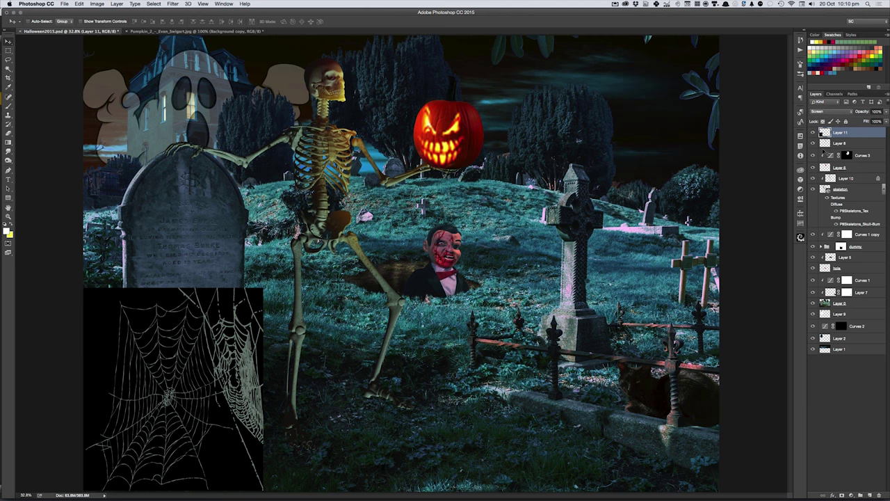
key(ctrl+z)
key(ctrl+z)
key(ctrl+z)
key(ctrl+t)
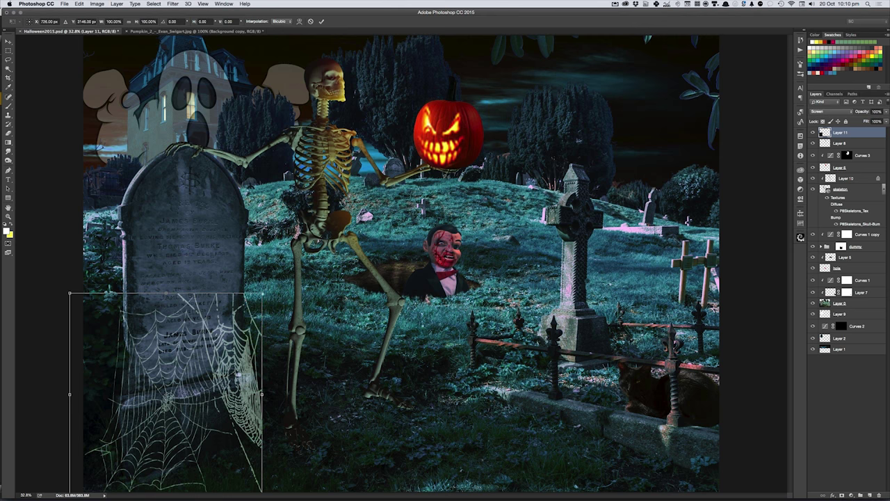
drag(261, 294, 236, 295)
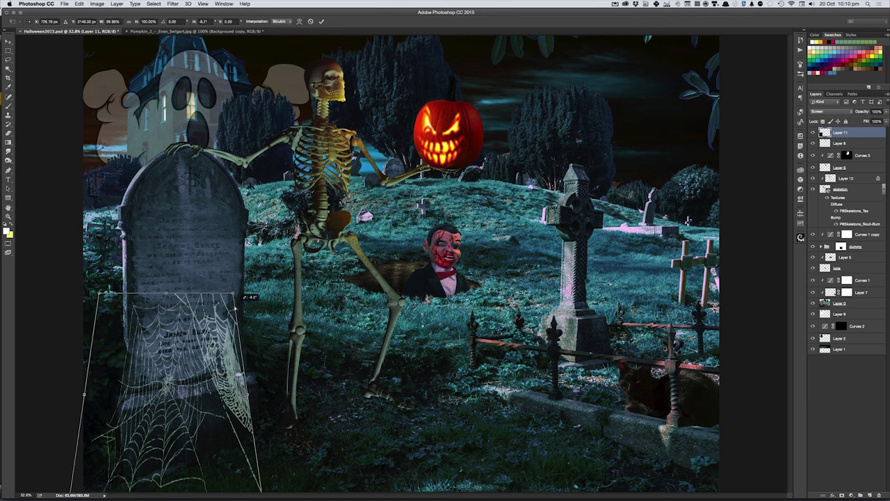
mouse_move(126, 358)
mouse_down()
mouse_move(198, 419)
mouse_move(245, 367)
mouse_up()
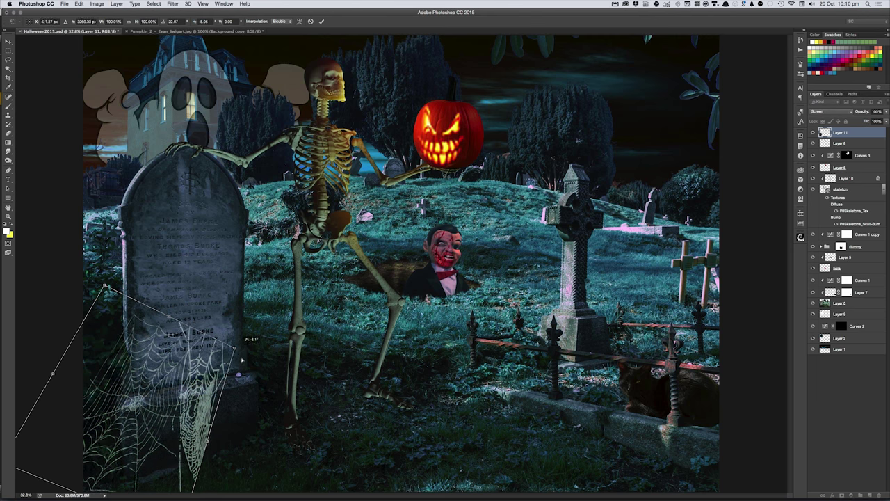
drag(245, 368, 245, 366)
drag(104, 285, 82, 235)
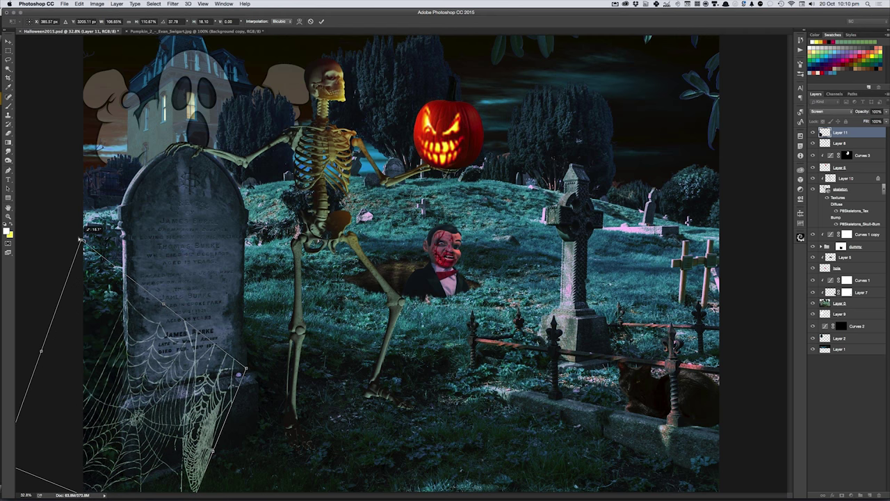
key(Return)
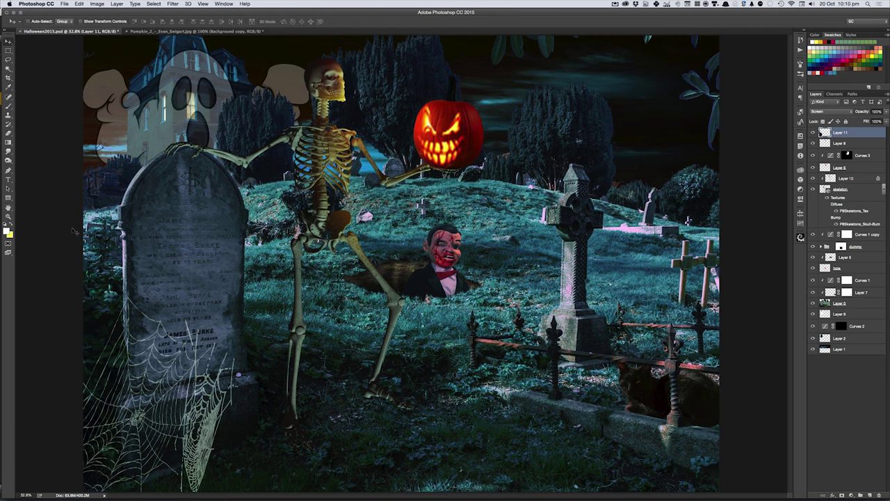
Step: Fade the cobweb layer to 50% opacity
key(8)
key(5)
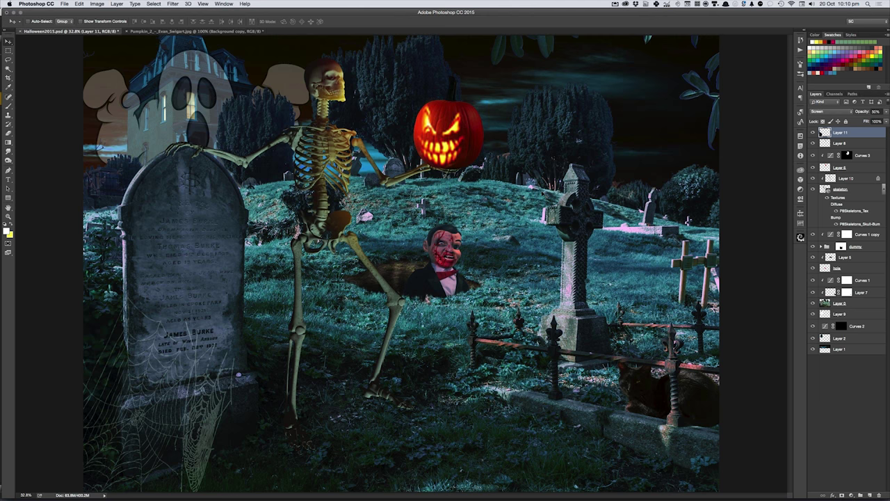
key(super+Tab)
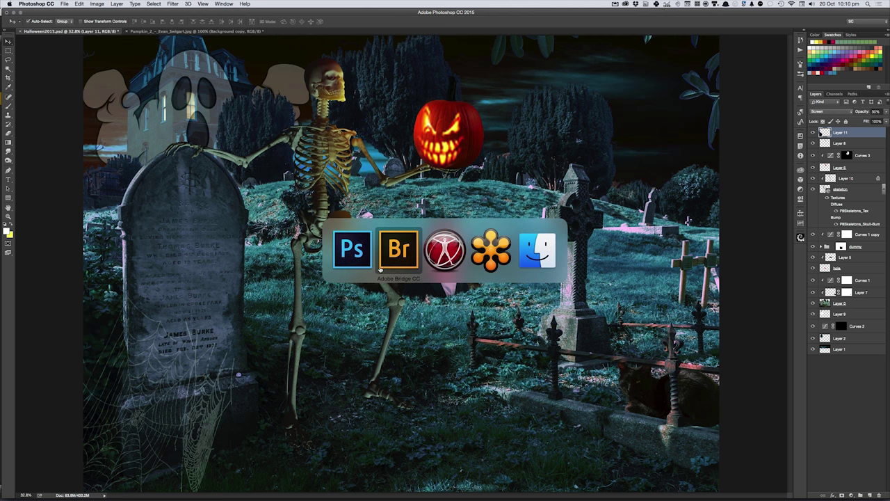
Step: Switch to Adobe Bridge and open the silhouetted spider photo in Photoshop
key(Escape)
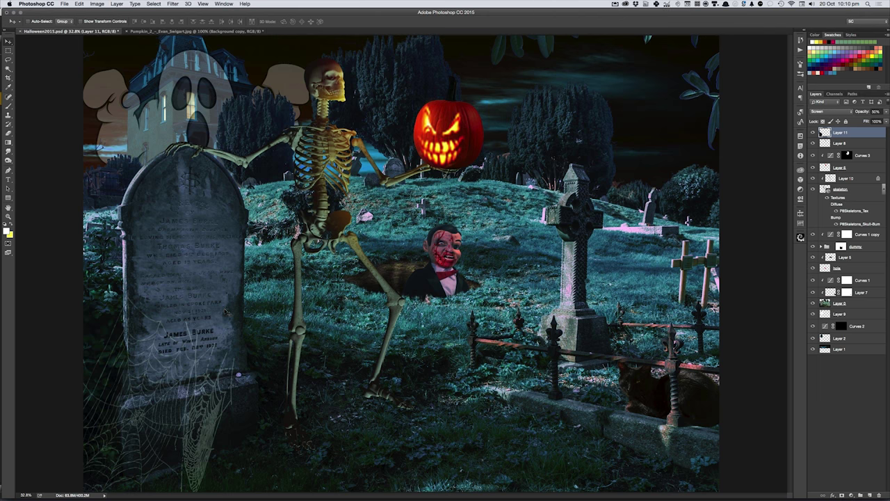
key(super+Tab)
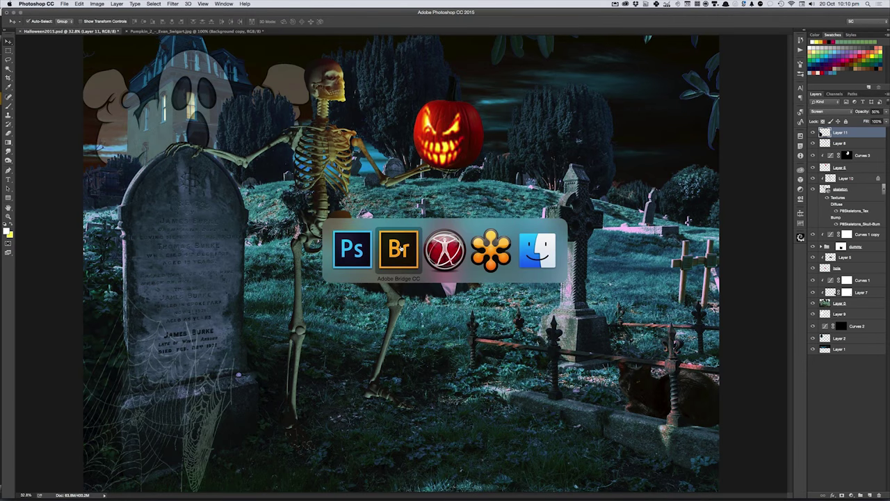
click(401, 249)
double_click(174, 240)
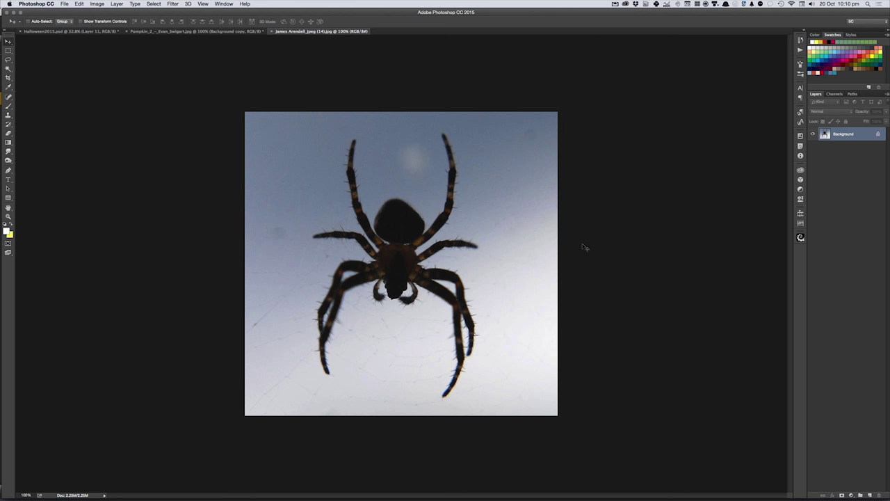
Step: Paste the whole spider photo into the composite and brighten it with Curves
key(super+a)
key(super+c)
key(super+w)
key(super+v)
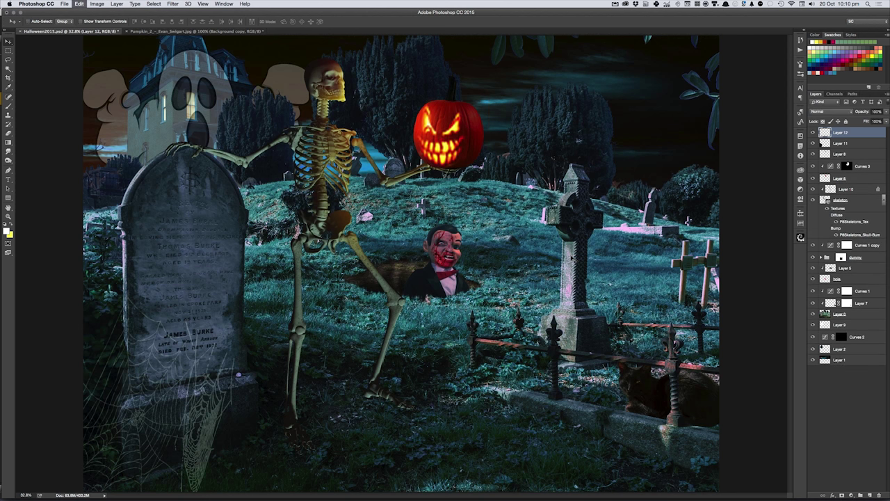
drag(407, 255, 382, 287)
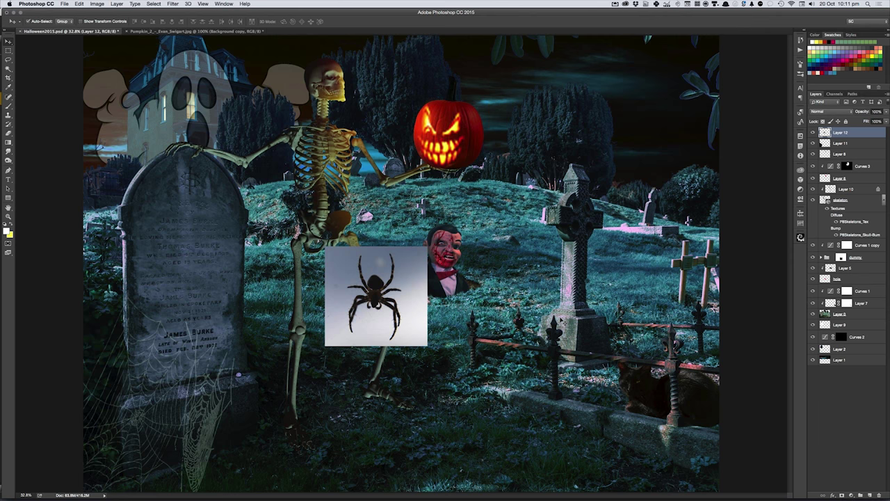
key(super+m)
drag(621, 283, 624, 255)
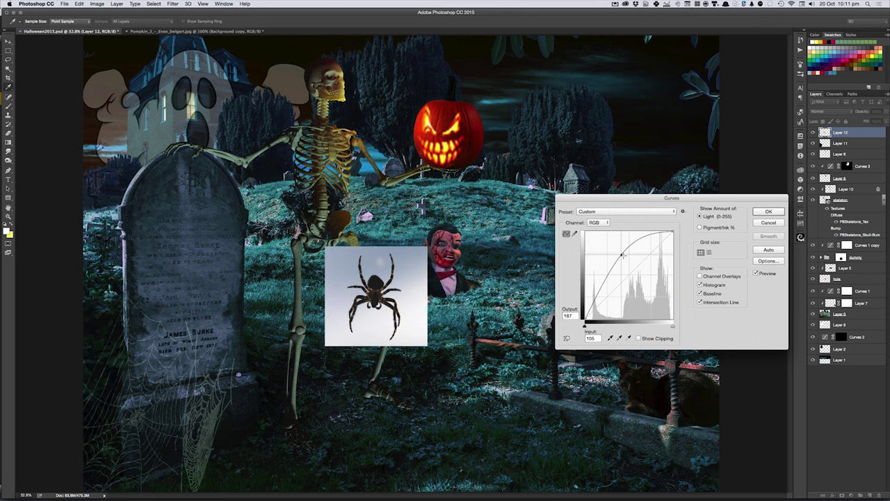
key(Return)
Step: Place the spider at the gravestone's lower left, revert a Multiply trial, and zoom in
key(v)
drag(409, 271, 198, 392)
click(826, 112)
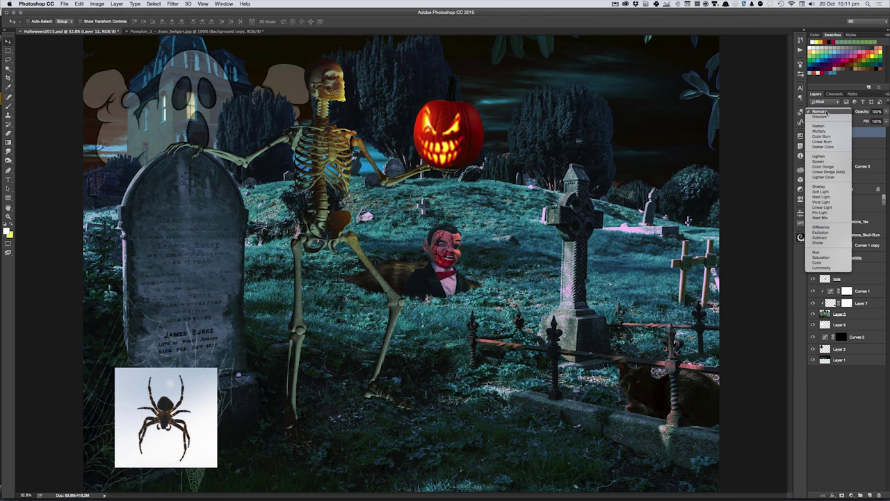
click(820, 131)
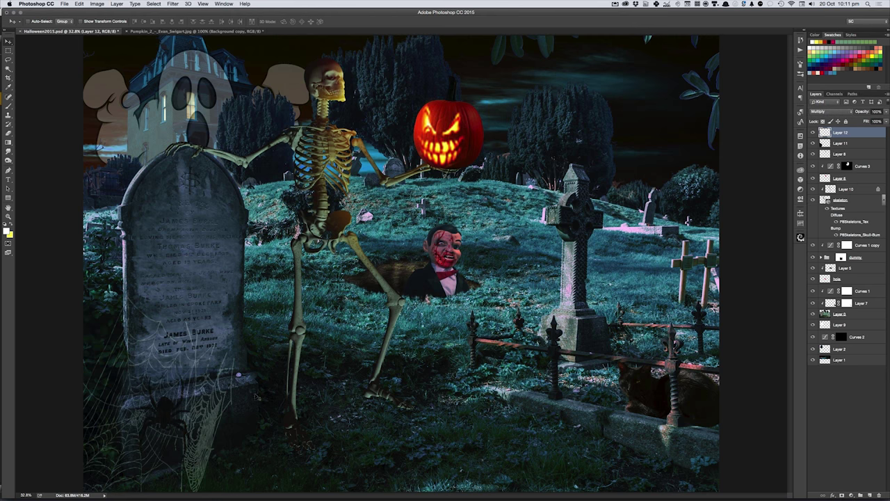
drag(206, 414, 199, 422)
key(ctrl+t)
key(ctrl+alt+z)
key(ctrl+alt+z)
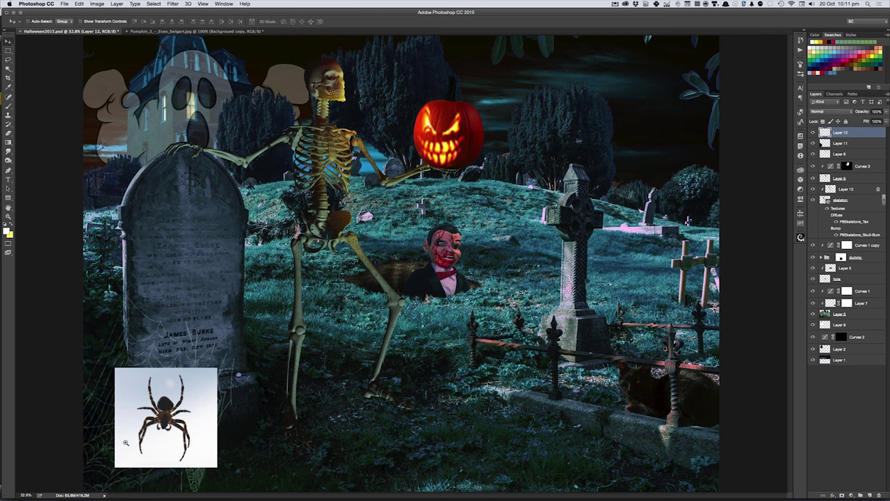
drag(127, 440, 150, 443)
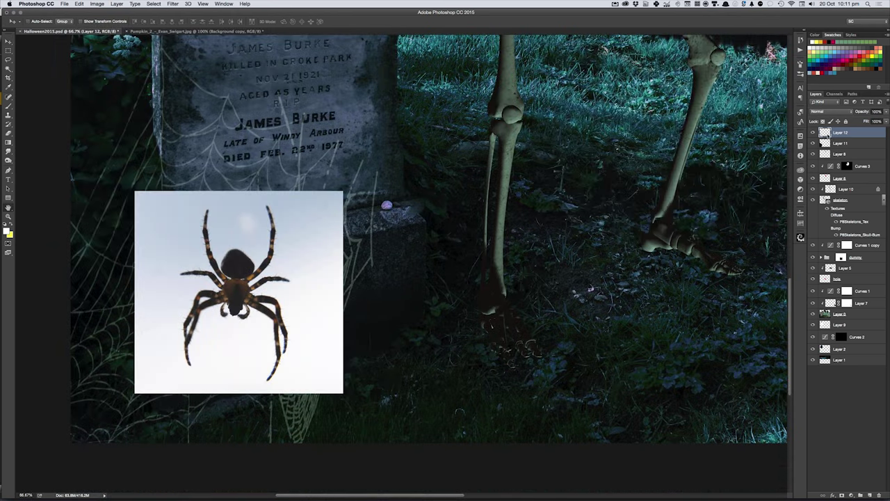
Step: Split and drag the white This Layer Blend If slider left to fade the spider's light tones
double_click(831, 134)
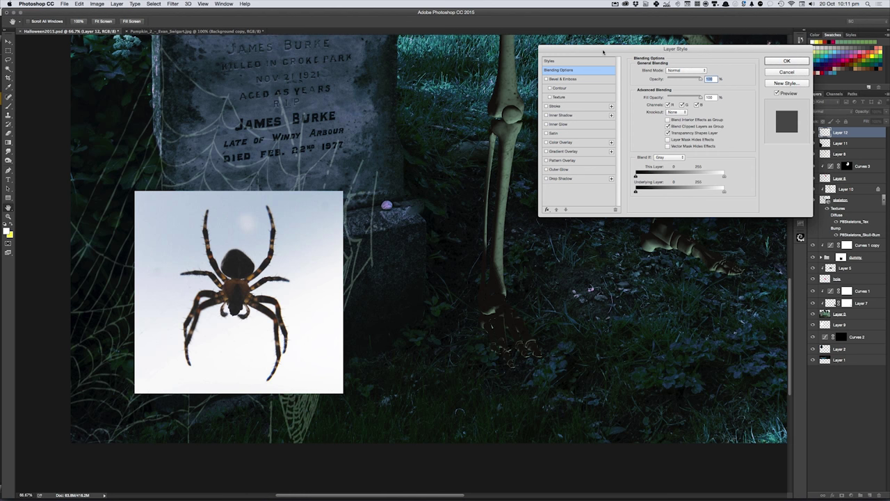
drag(603, 52, 455, 153)
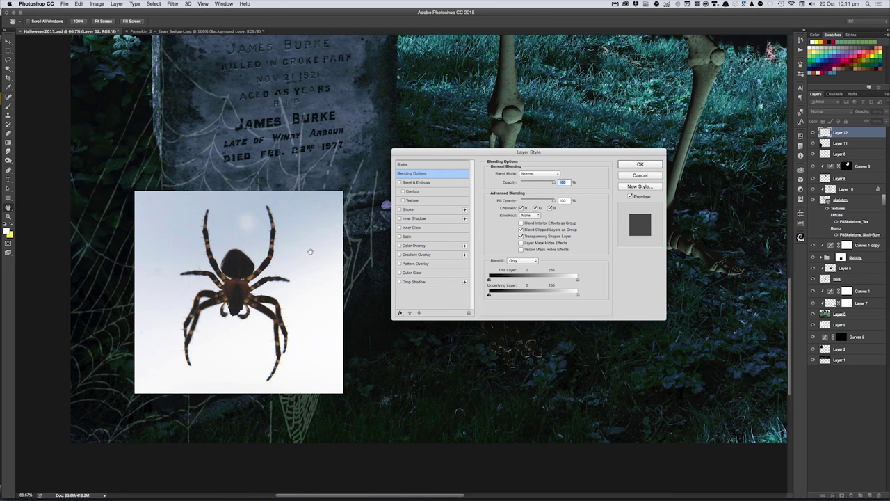
drag(577, 279, 556, 281)
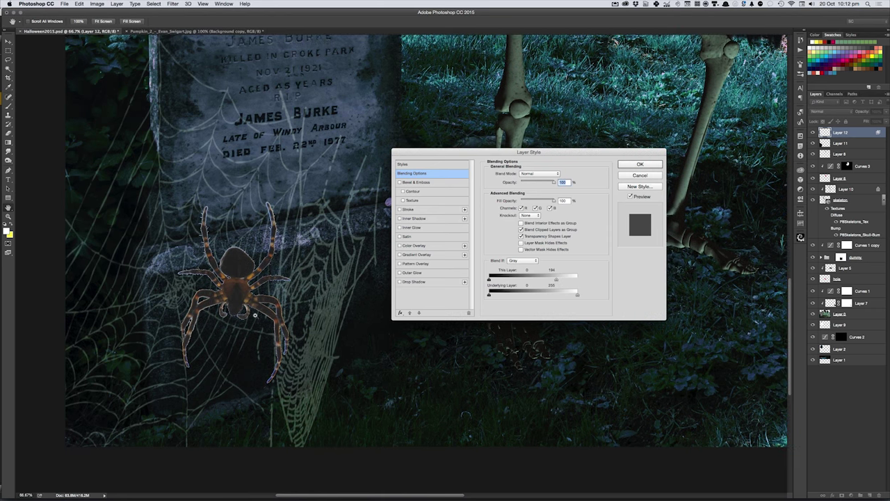
super+click(254, 315)
super+click(260, 314)
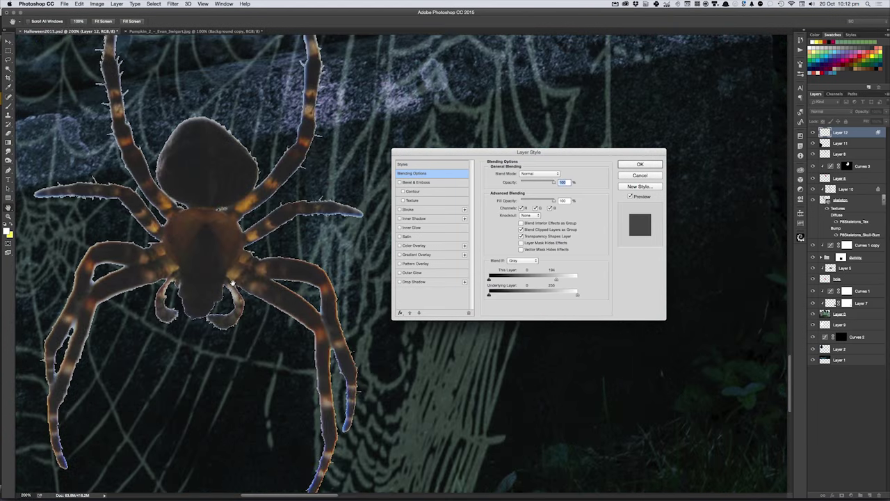
drag(556, 280, 546, 283)
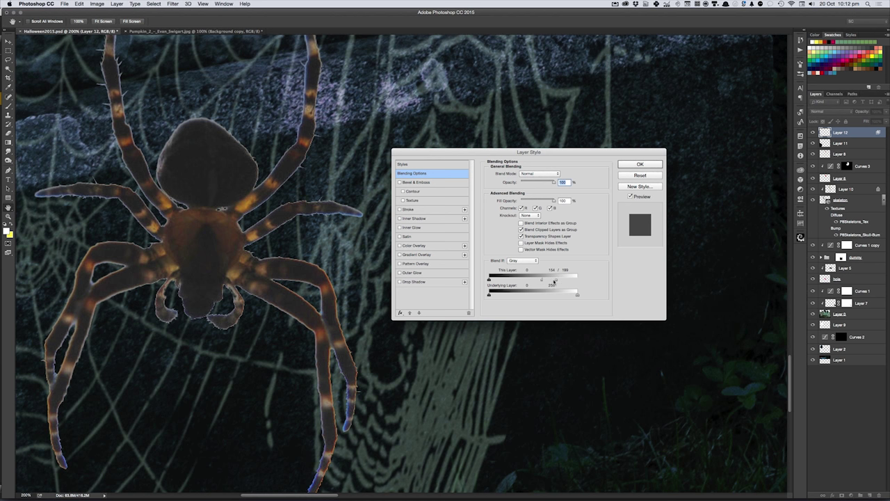
drag(547, 283, 519, 280)
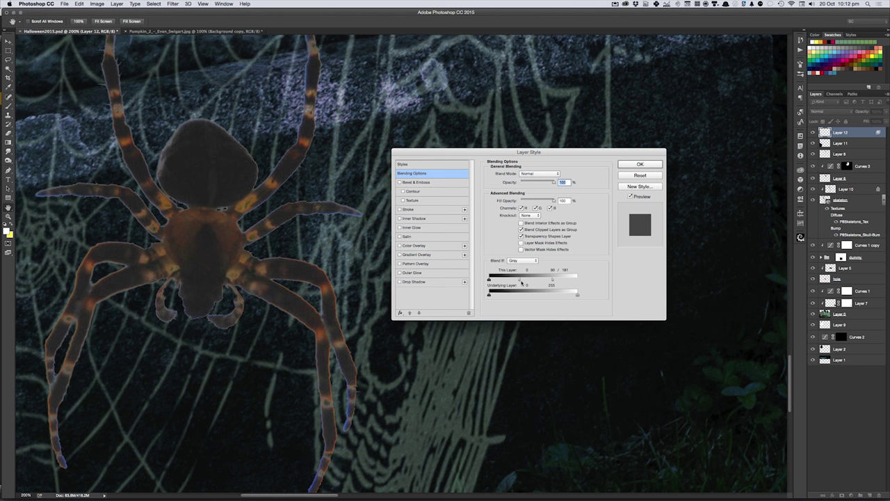
click(640, 165)
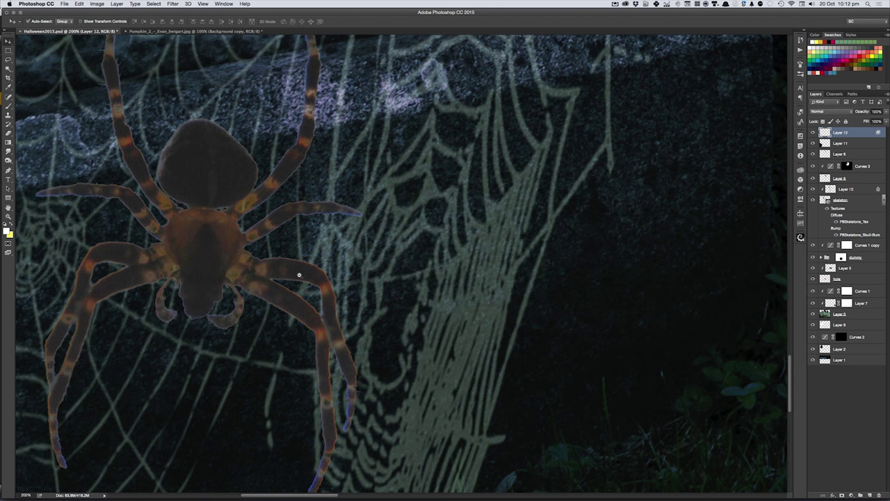
Step: Darken the spider by lowering its RGB Curves
scroll(299, 275, down, 2)
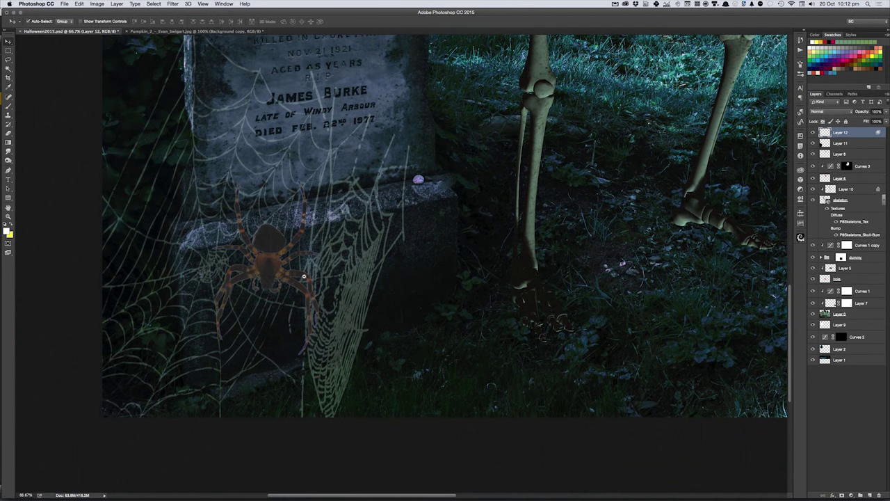
scroll(303, 276, down, 1)
key(ctrl+m)
drag(632, 273, 628, 286)
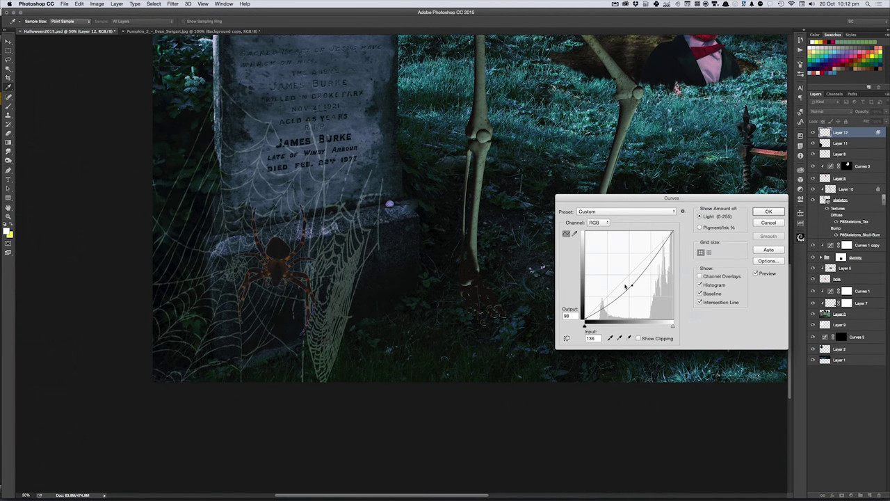
key(Return)
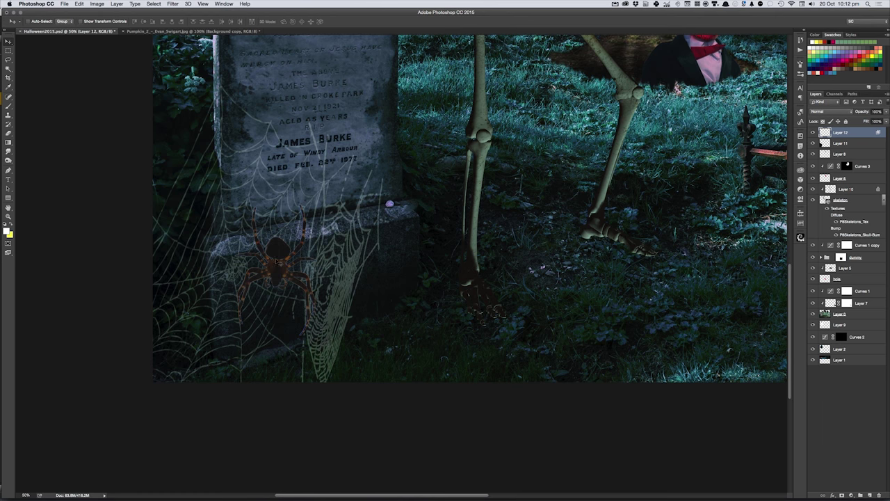
Step: Shrink and tilt the spider, placing it on the web beside the gravestone
key(ctrl+t)
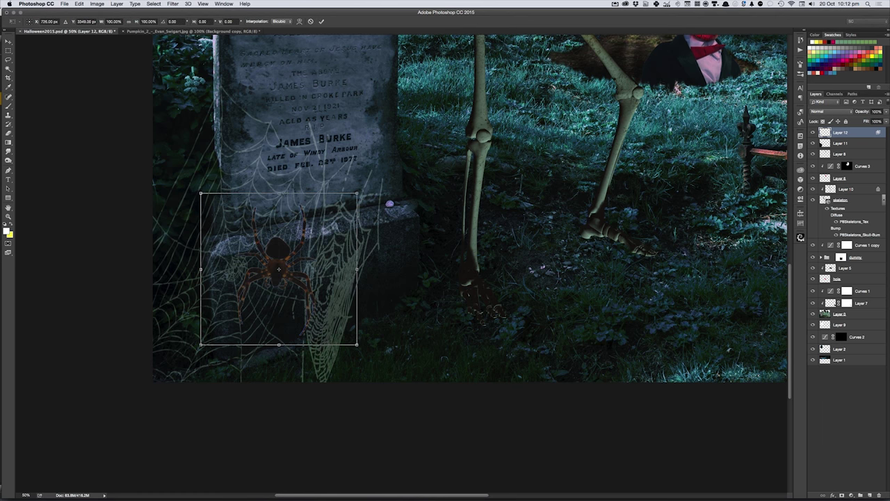
drag(356, 196, 303, 242)
drag(280, 370, 331, 321)
drag(264, 299, 261, 276)
drag(322, 281, 295, 276)
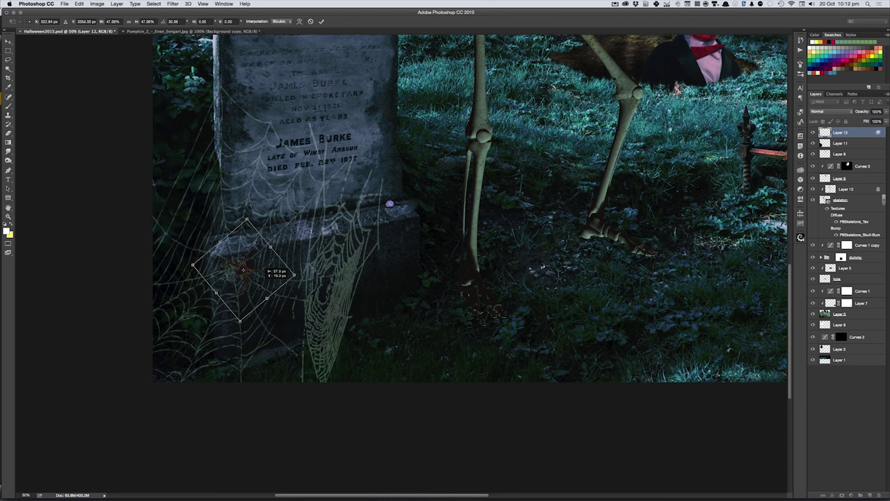
key(Return)
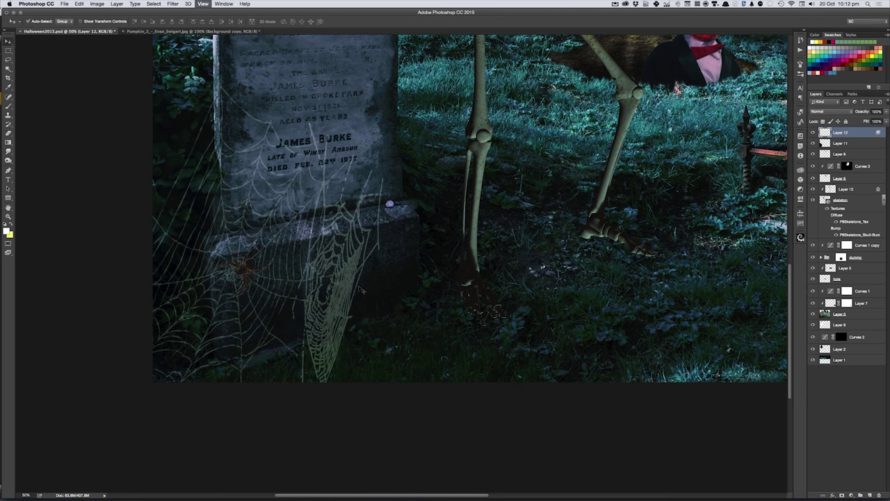
Step: Zoom out and save the composite as Halloween2015.psd
key(ctrl+minus)
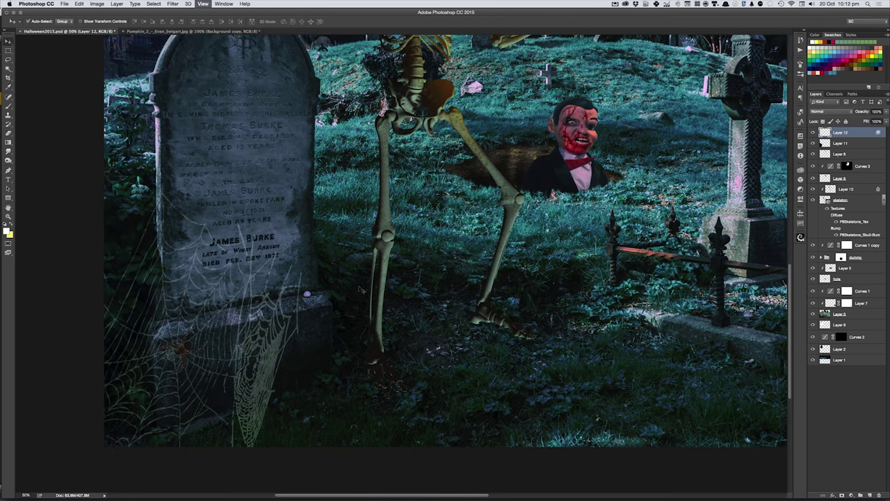
key(ctrl+minus)
key(ctrl+s)
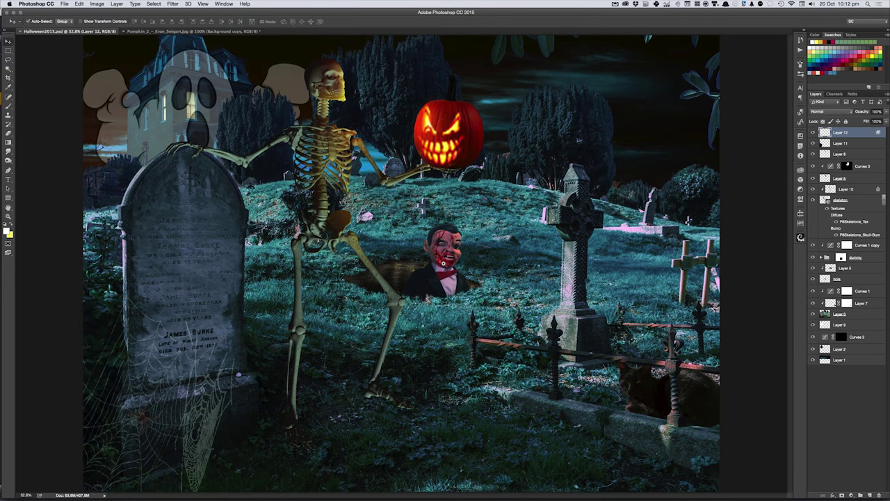
scroll(443, 263, up, 2)
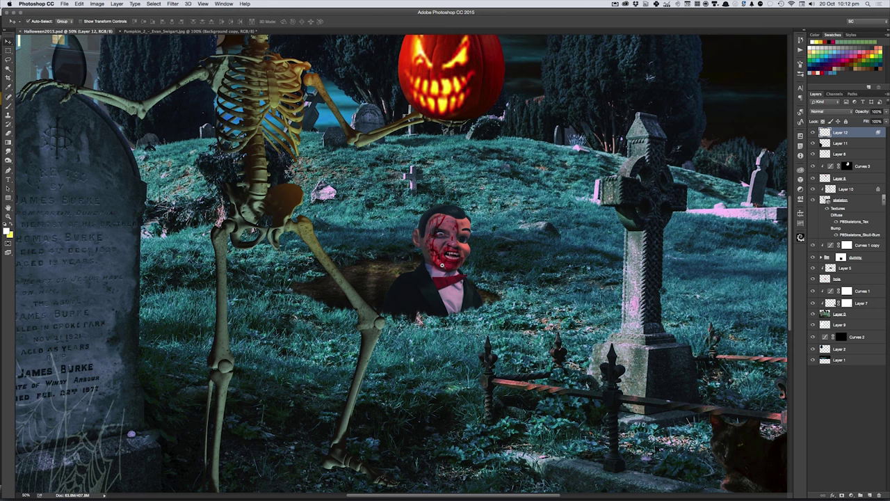
scroll(441, 265, up, 1)
click(441, 265)
Step: Warm the dummy with Curves (Red and RGB raised, Blue lowered) and fit the view on screen
key(ctrl+m)
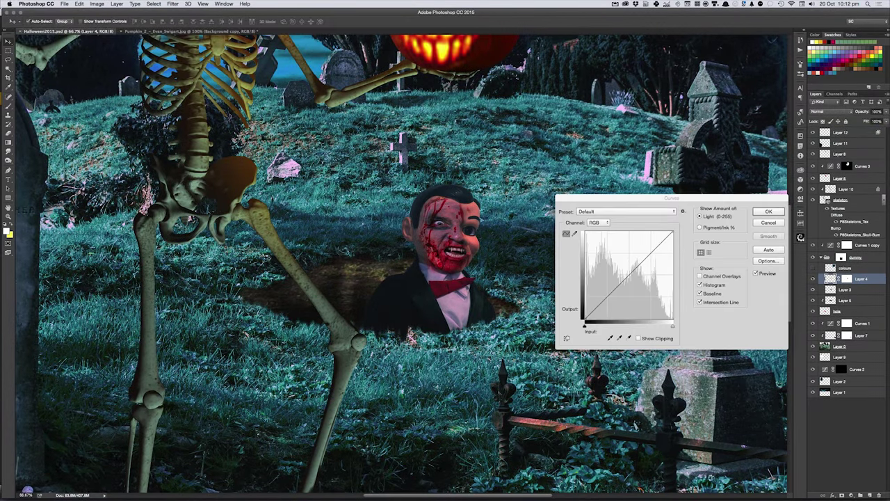
key(alt+3)
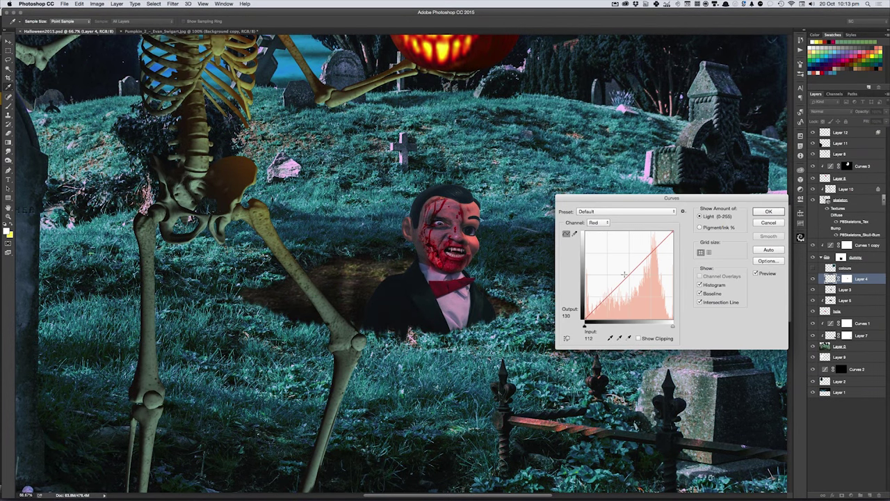
drag(625, 274, 626, 271)
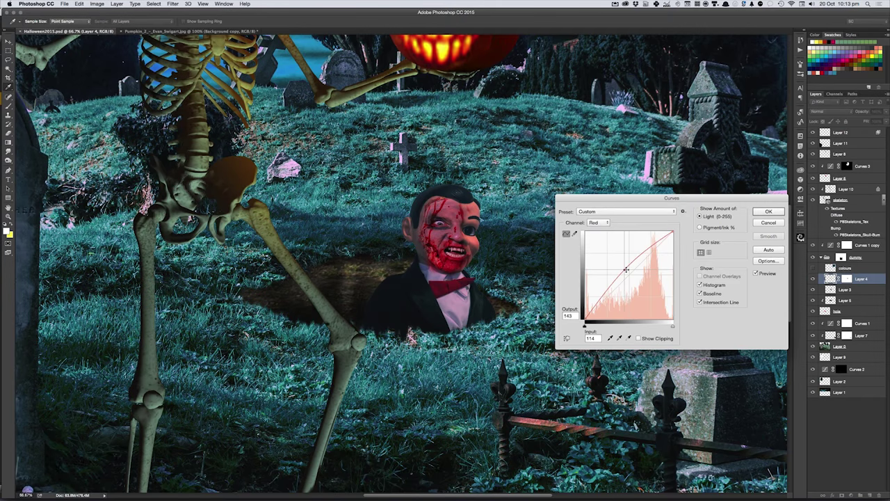
key(alt+2)
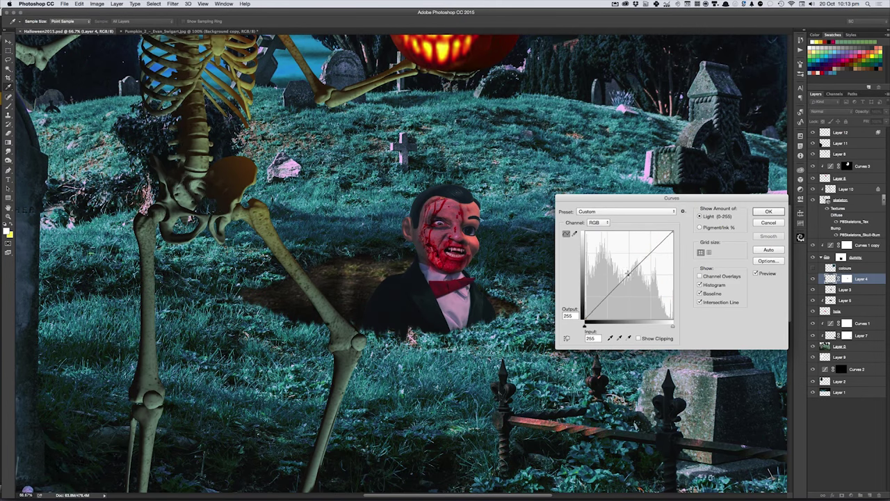
drag(627, 273, 627, 271)
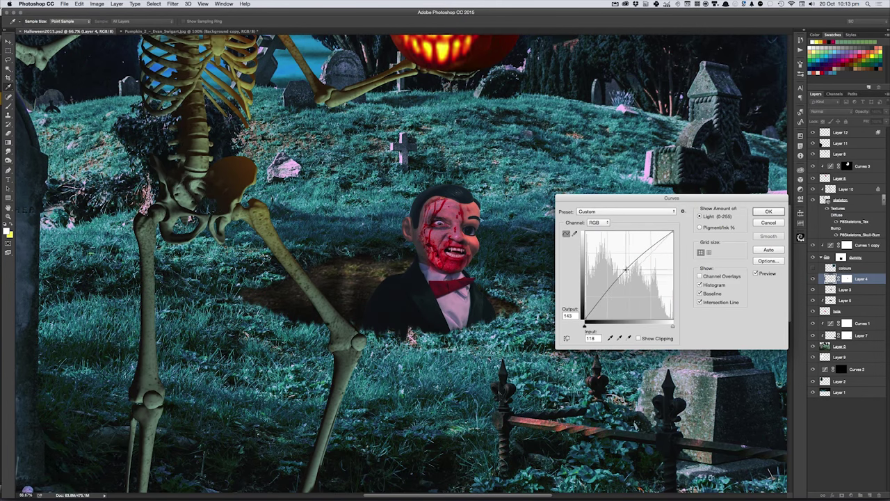
key(alt+4)
key(alt+5)
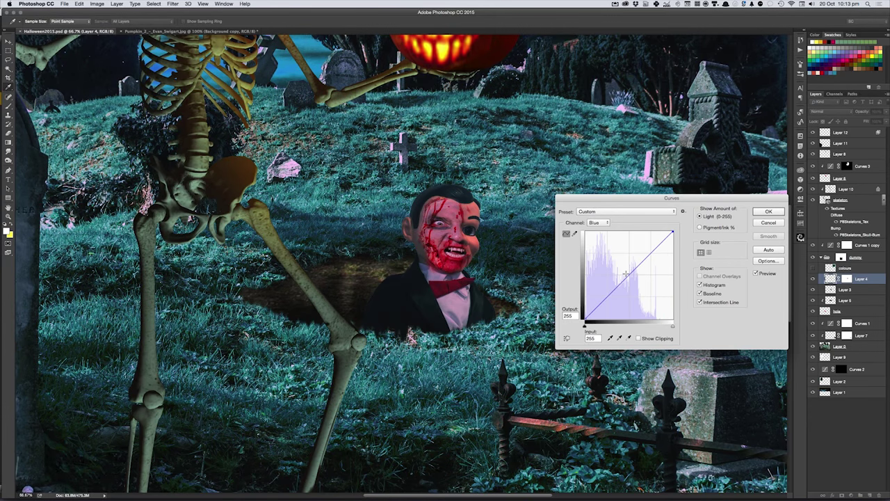
drag(628, 276, 630, 284)
click(765, 212)
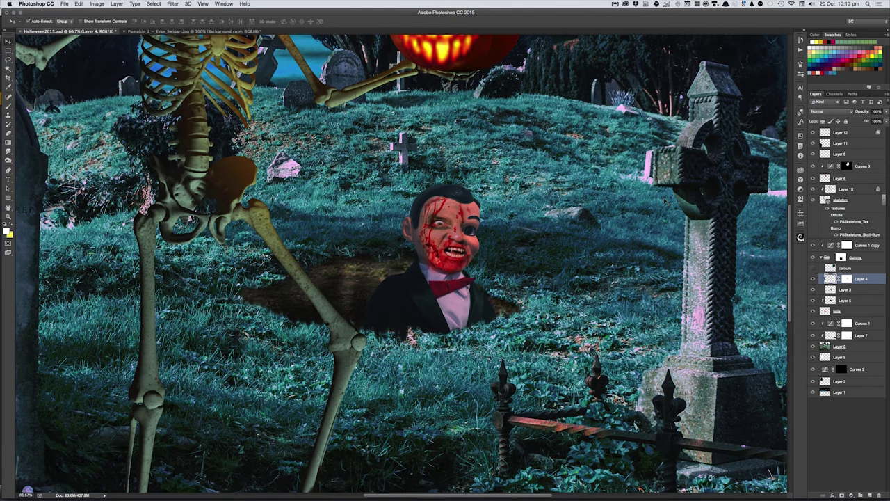
key(ctrl+h)
key(ctrl+0)
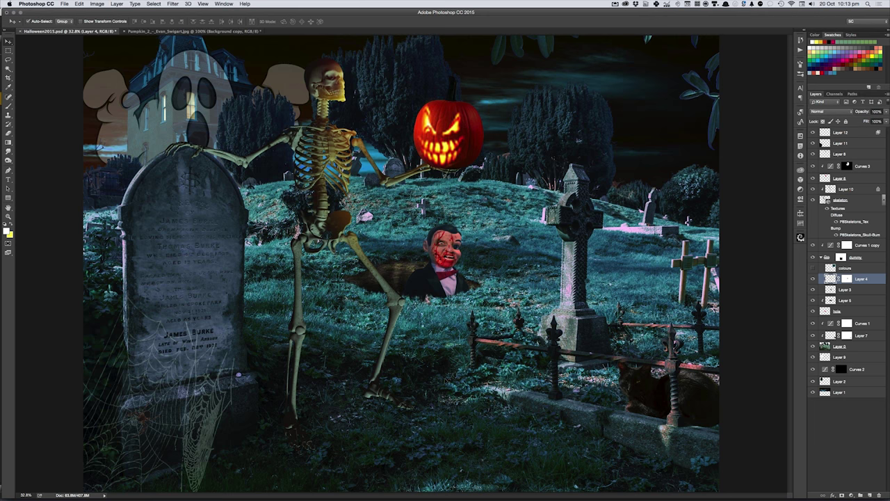
Step: Switch to Adobe Bridge and open the crumbling stone ruin photo in Photoshop
key(super+Tab)
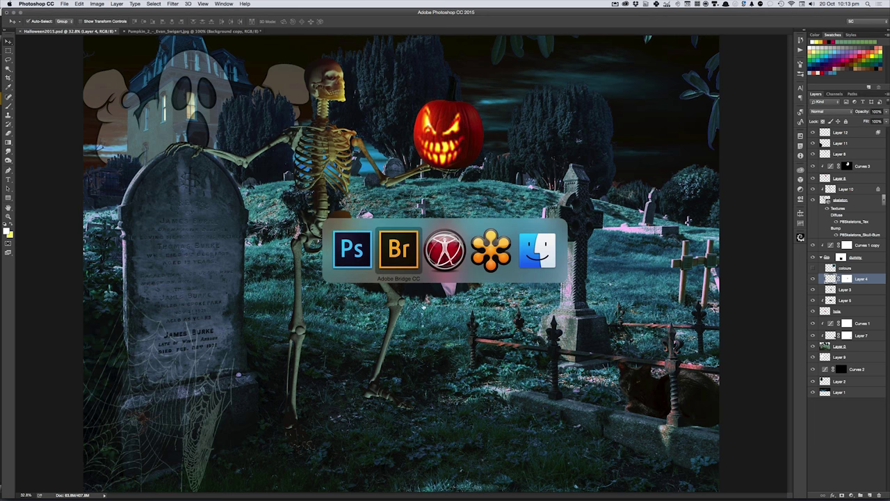
key(super+Tab)
click(409, 257)
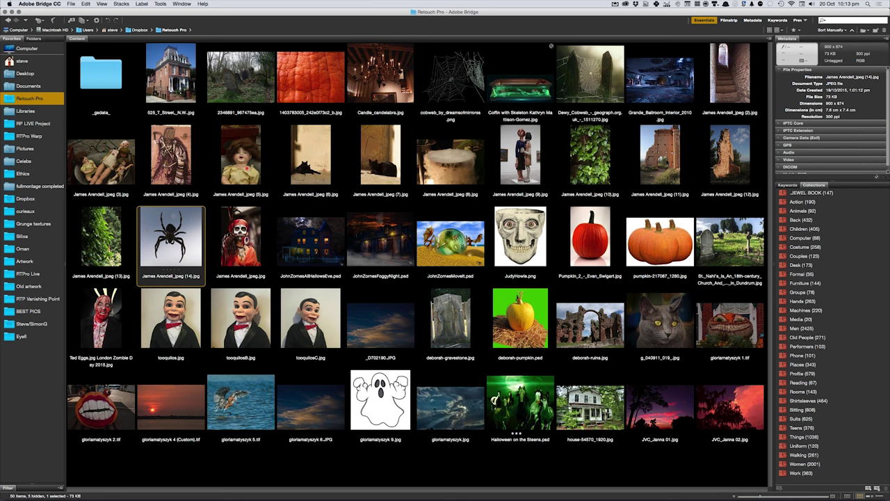
click(669, 200)
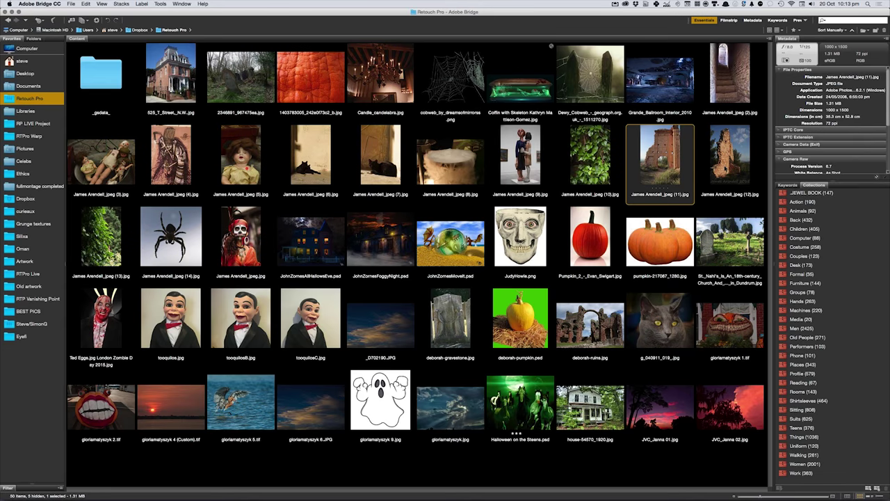
double_click(725, 169)
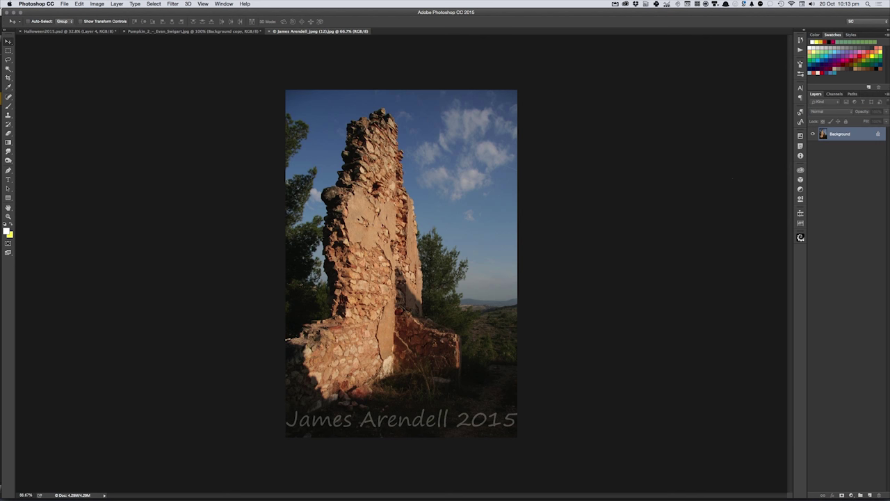
Step: Select the blue sky and clouds with the Magic Wand
key(l)
key(w)
click(485, 214)
shift+click(342, 105)
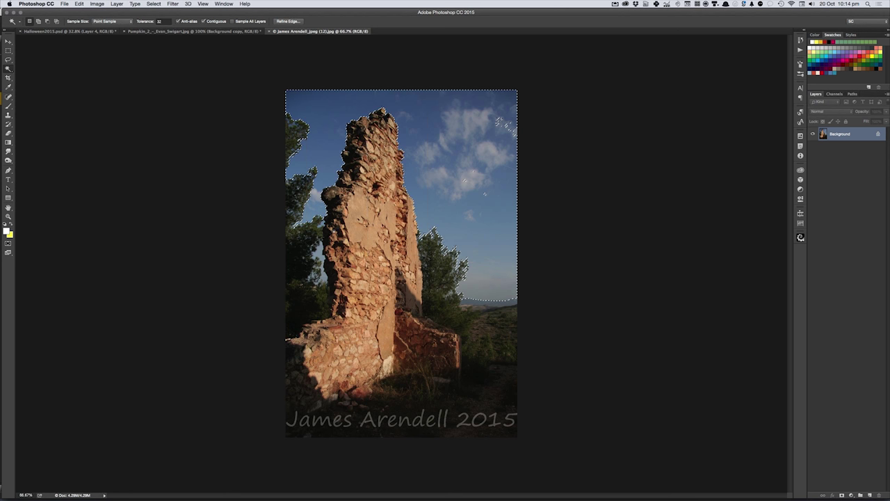
Step: Invert the selection, trim it to the ruin with the Lasso, copy it, and close the photo
key(ctrl+shift+i)
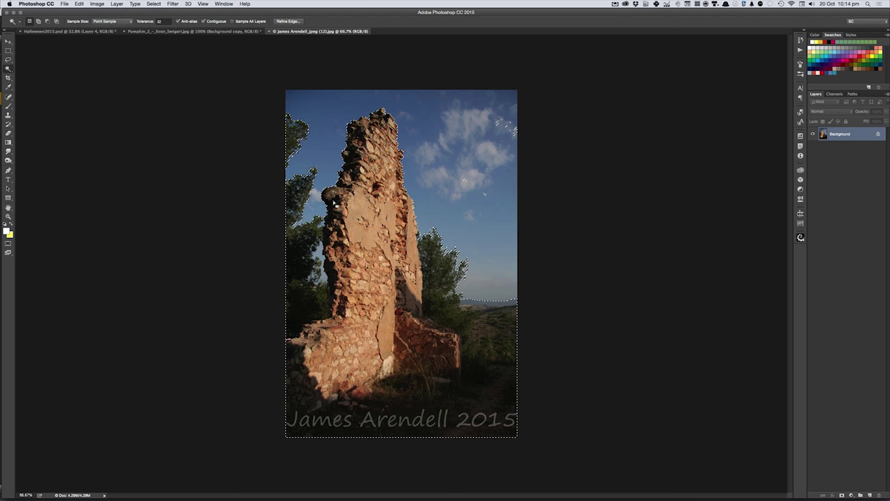
key(l)
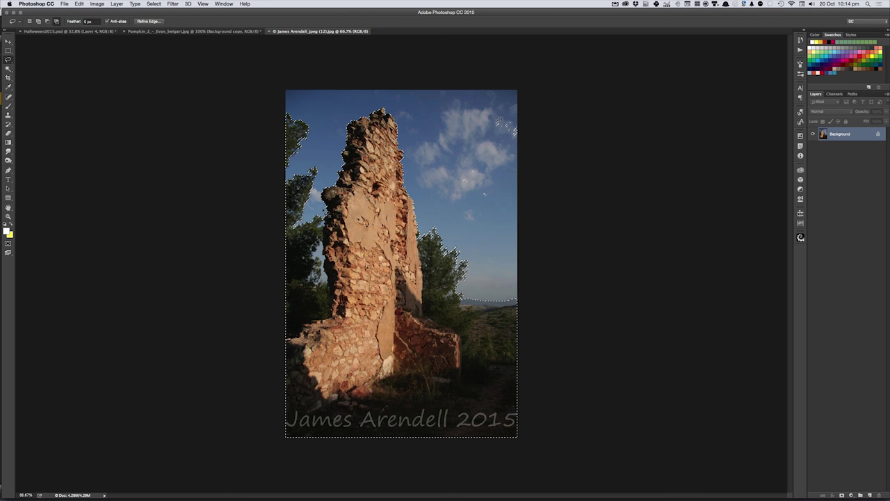
drag(326, 249, 338, 315)
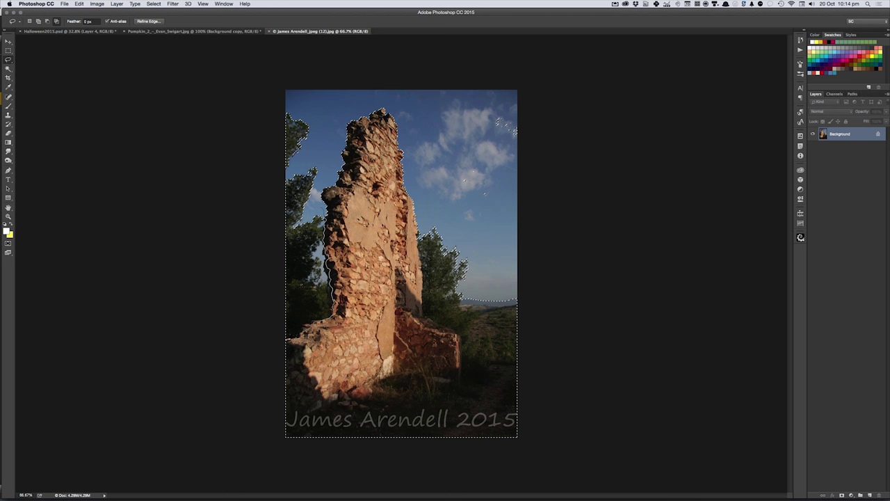
mouse_move(296, 347)
mouse_down()
mouse_move(328, 408)
mouse_move(366, 401)
mouse_move(397, 381)
mouse_move(452, 391)
mouse_move(462, 382)
mouse_move(460, 335)
mouse_move(424, 318)
mouse_move(417, 240)
mouse_up()
mouse_move(426, 167)
mouse_down()
mouse_move(394, 101)
mouse_move(321, 147)
mouse_up()
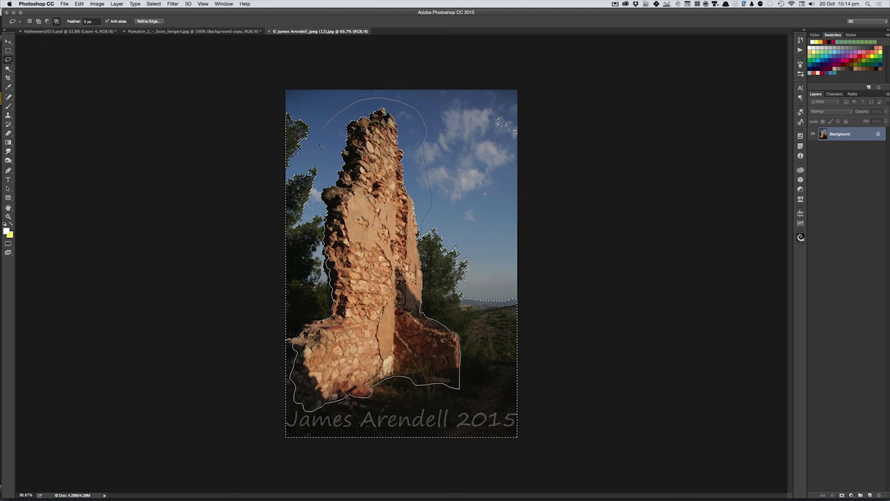
drag(295, 402, 295, 404)
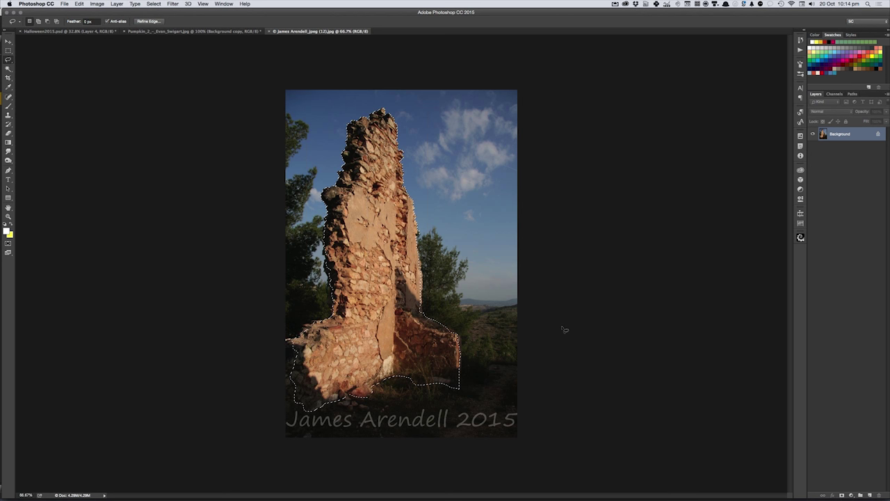
key(super+c)
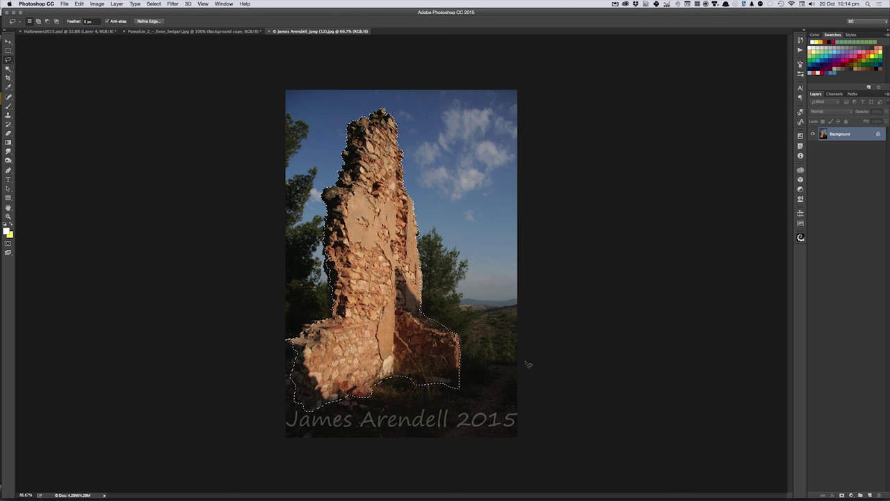
key(super+w)
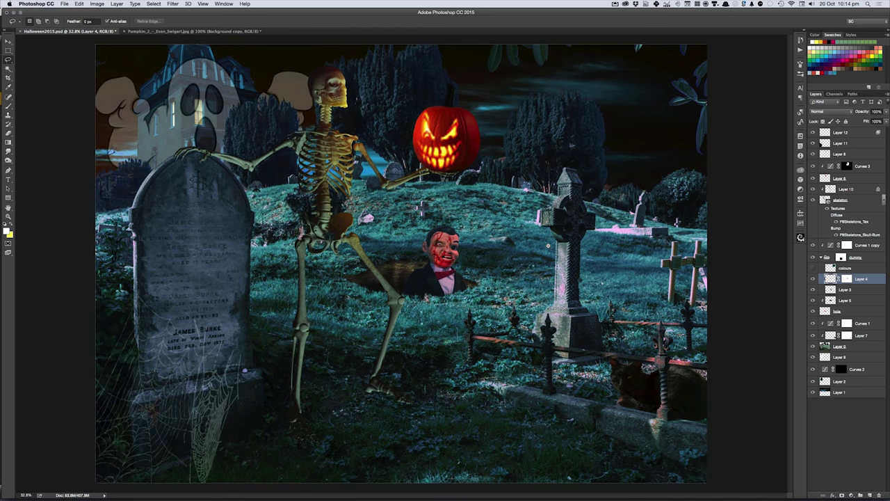
Step: Paste the ruin at the upper right, rotated 3.31° and scaled to 132.15%
key(super+minus)
key(super+v)
mouse_move(423, 232)
mouse_down()
mouse_move(516, 189)
mouse_move(621, 181)
mouse_up()
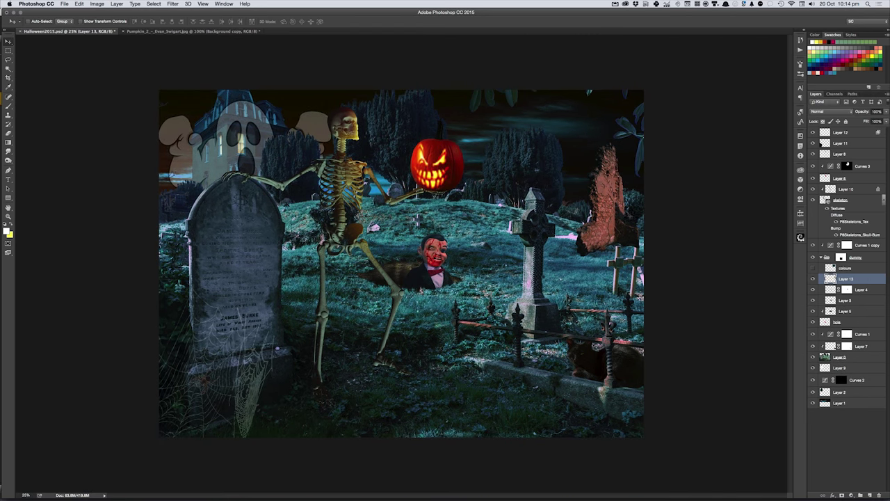
key(super+t)
mouse_move(665, 143)
mouse_down()
mouse_move(644, 144)
mouse_move(662, 103)
mouse_up()
drag(631, 160, 625, 147)
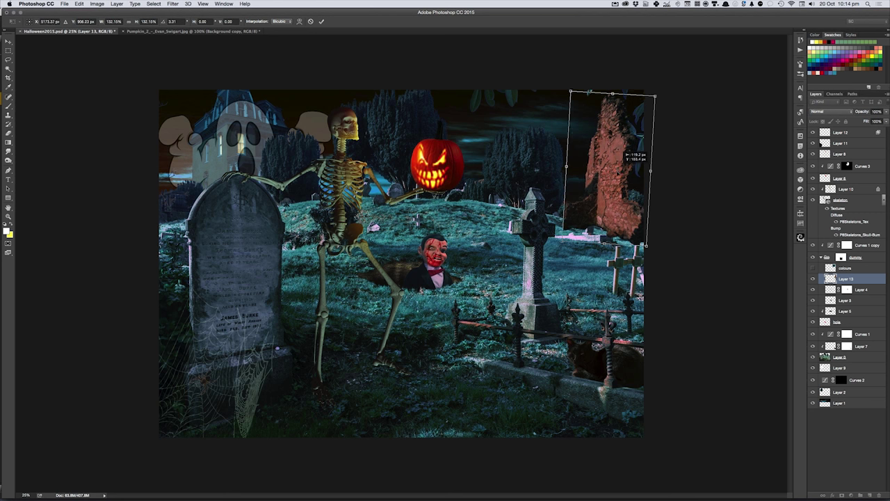
key(Return)
Step: Move the ruin's Layer 13 just above Layer 1 so it sits behind the trees
drag(835, 336, 826, 393)
drag(614, 176, 615, 155)
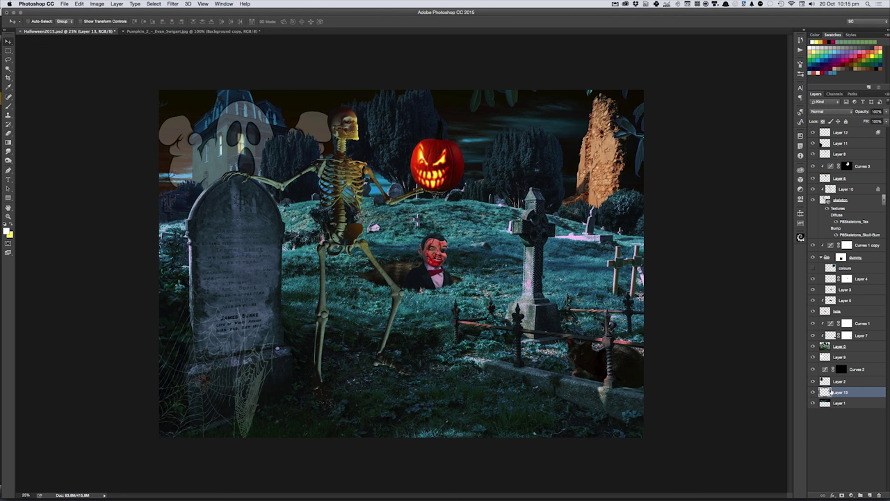
key(ctrl+z)
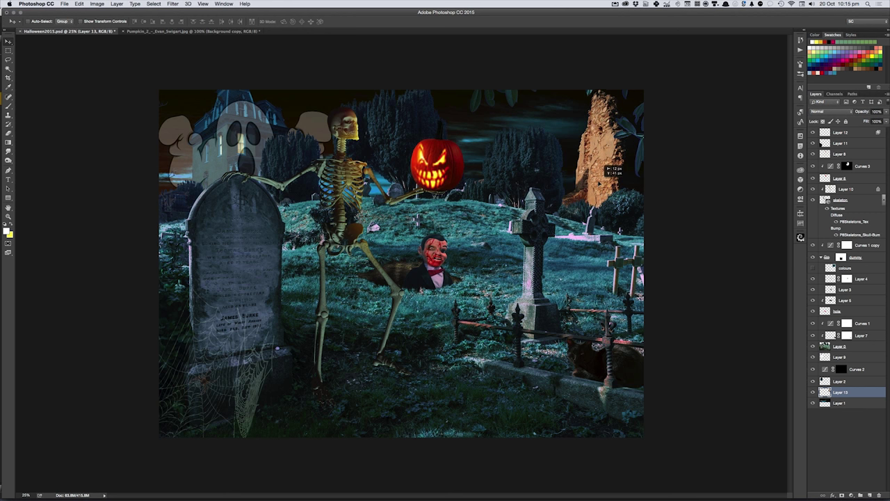
click(98, 4)
mouse_move(108, 23)
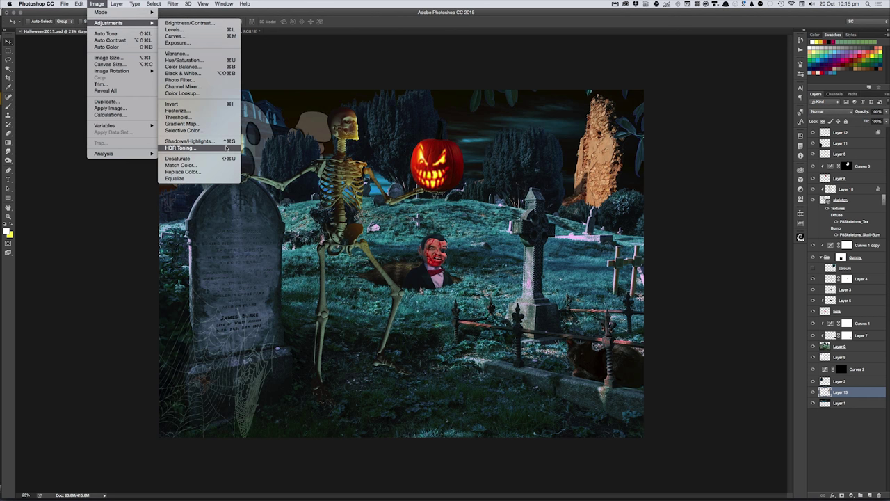
Step: Match Color the ruin to the colours layer of Halloween2015.psd
click(219, 166)
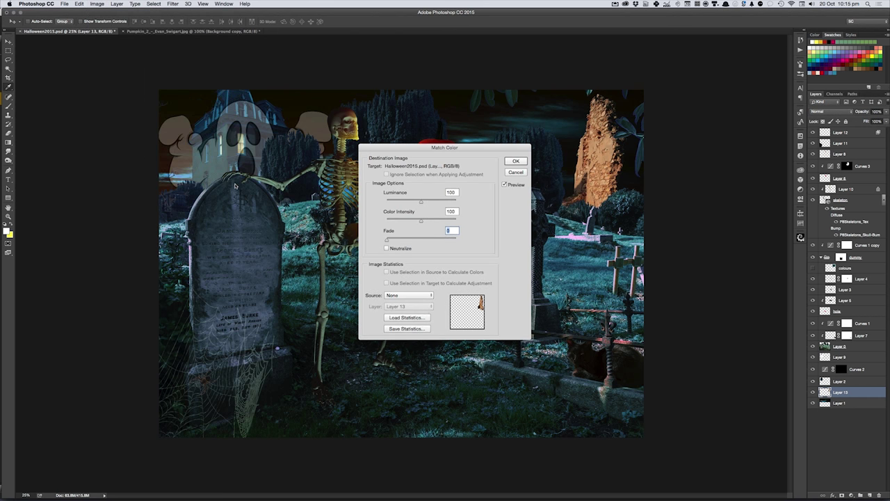
click(409, 297)
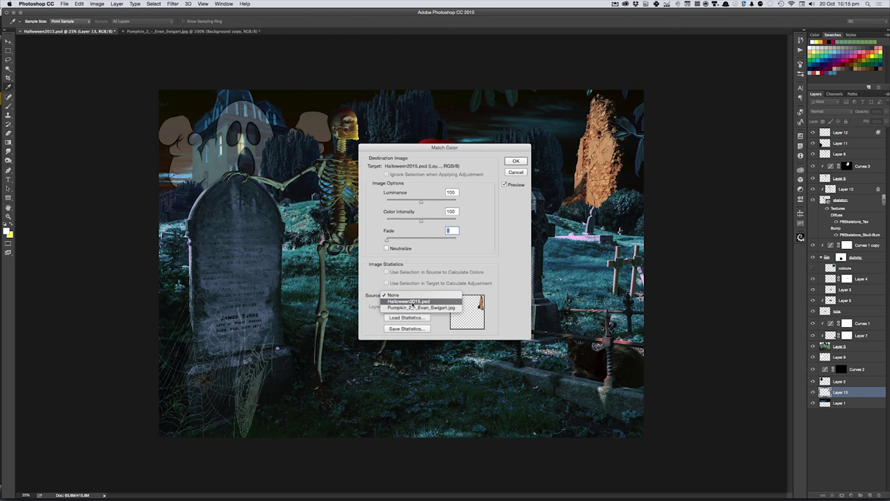
click(413, 301)
click(415, 307)
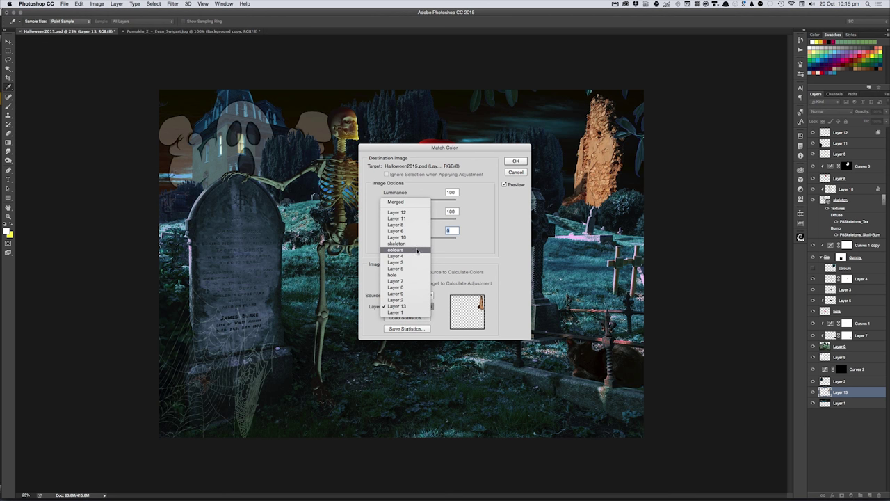
click(418, 251)
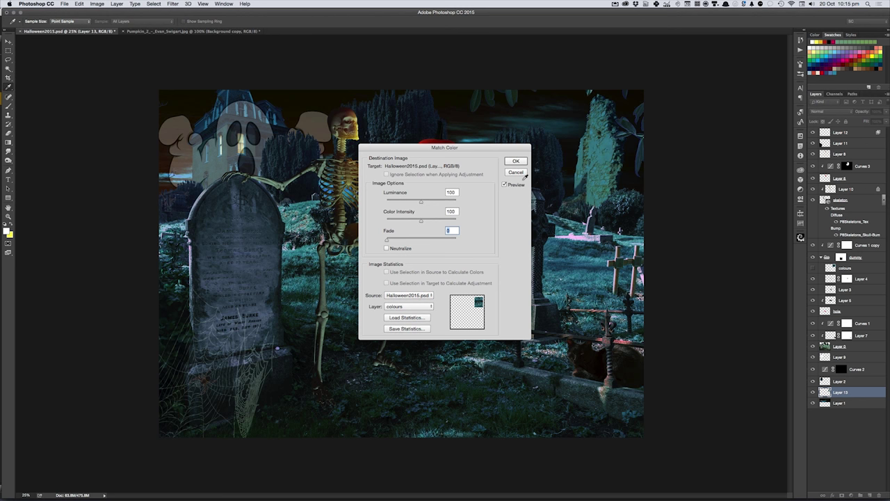
click(515, 161)
key(v)
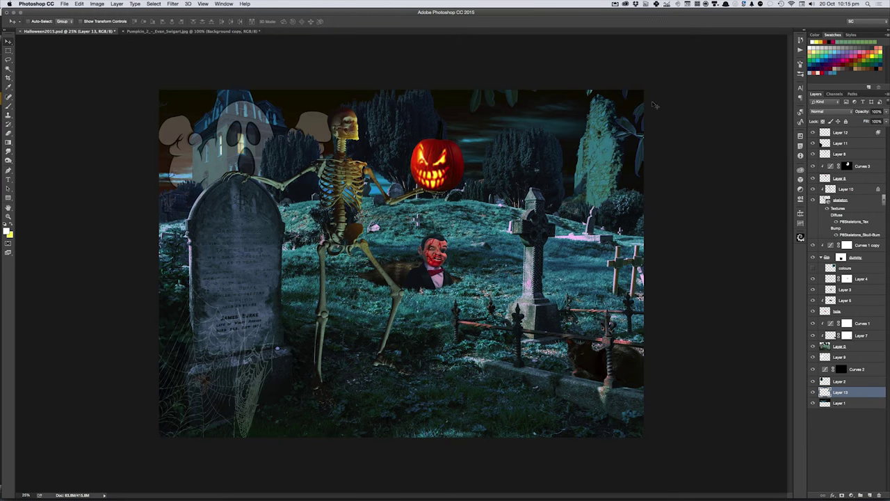
key(super+Tab)
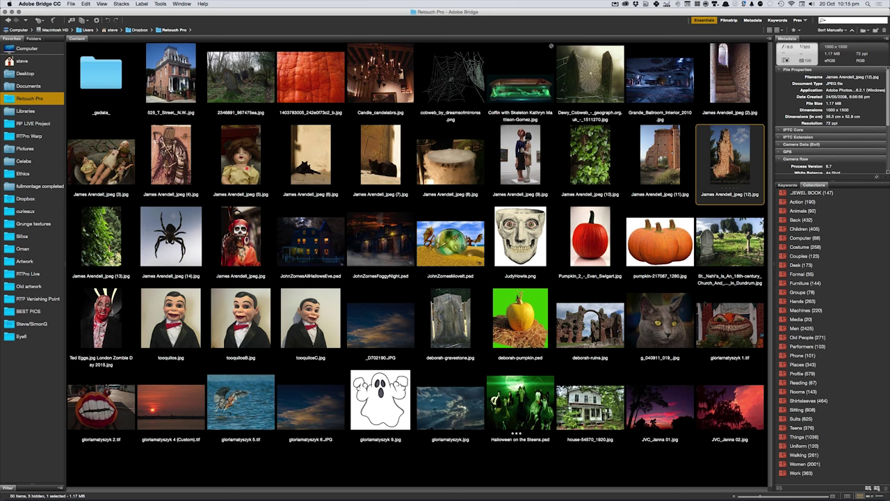
click(101, 407)
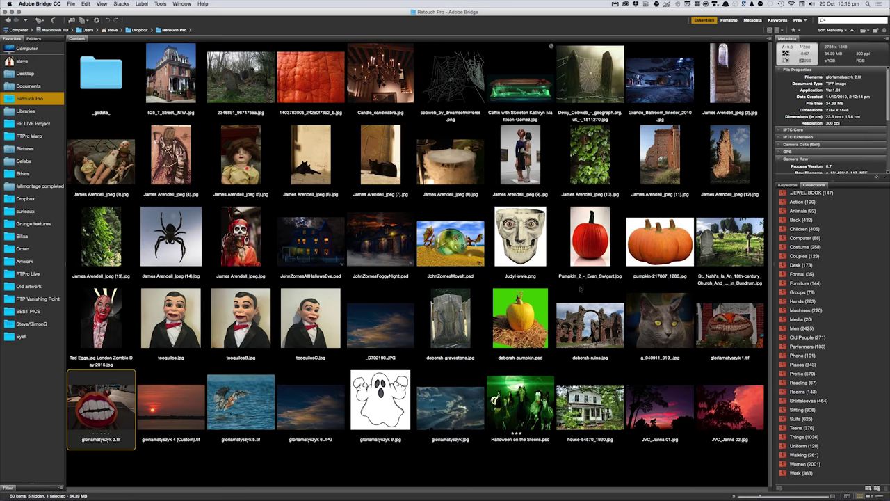
key(Left)
key(Right)
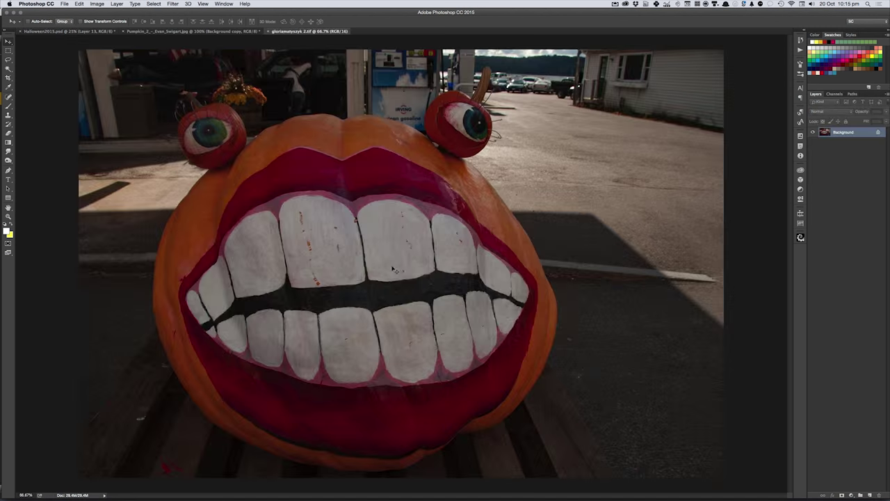
Step: Cycle through Quick Selection, Lasso and Marquee tools, then return to Halloween2015.psd
key(w)
key(shift+w)
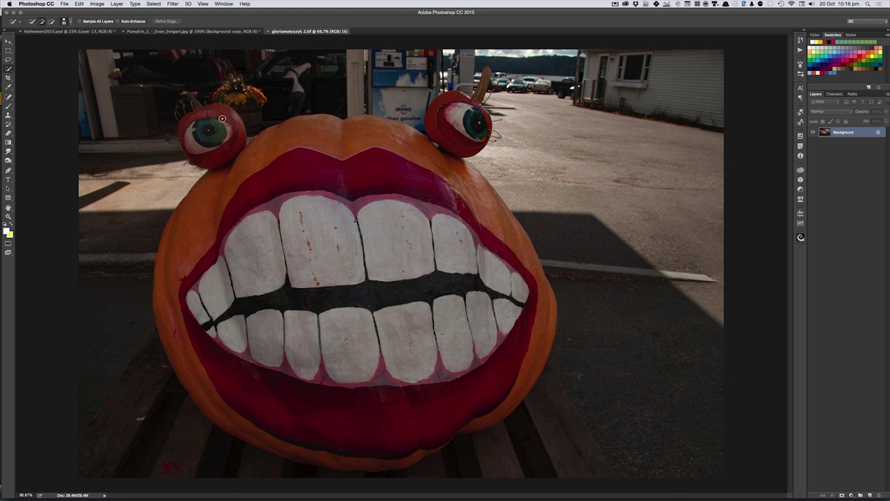
key(l)
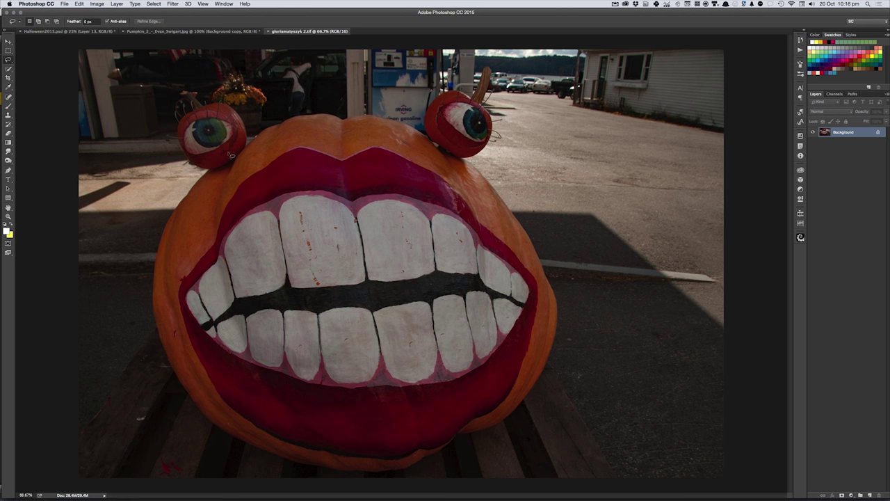
key(w)
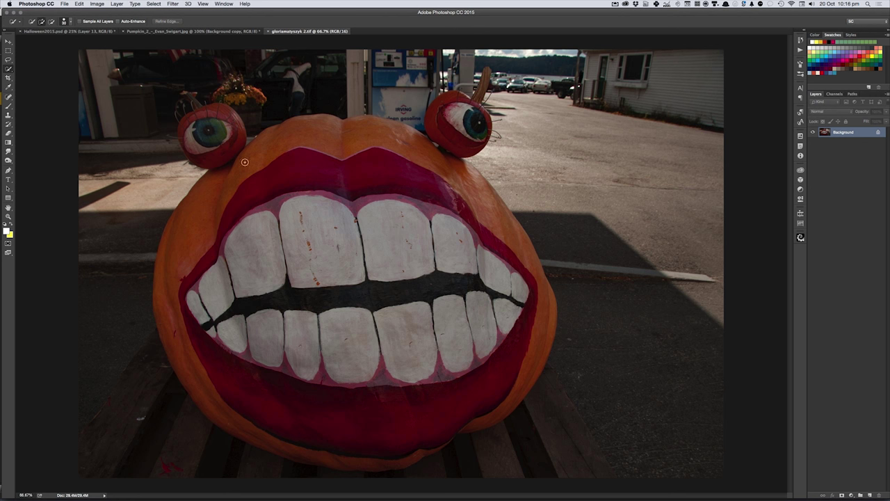
key(m)
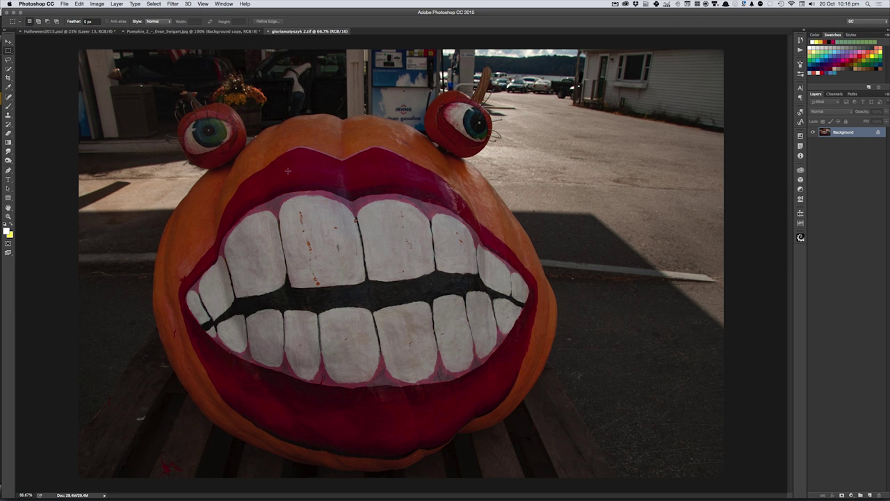
key(super+Tab)
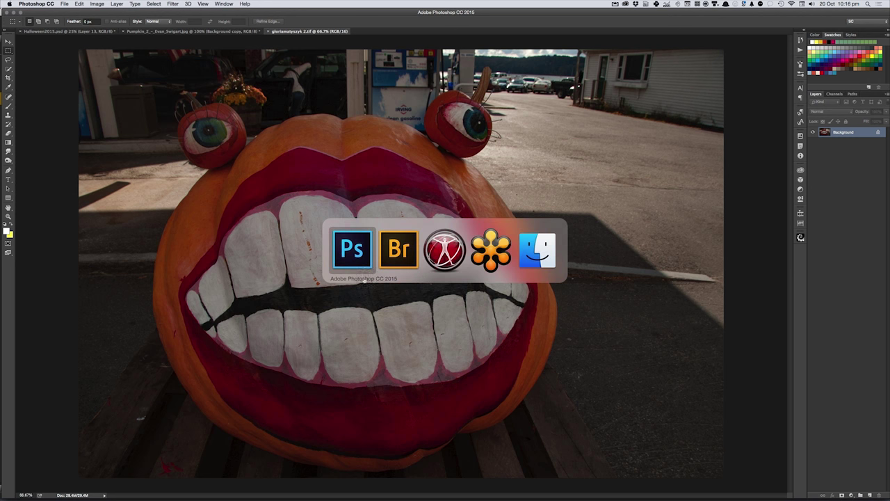
key(ctrl+Tab)
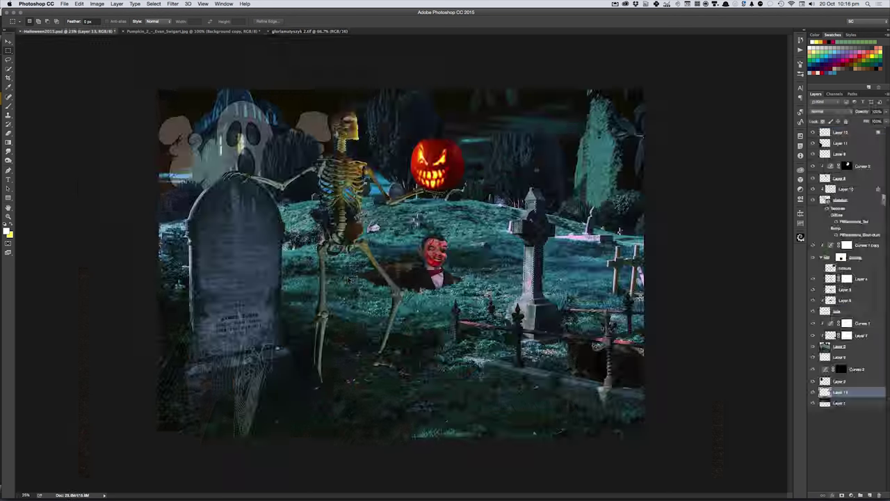
Step: With the Move tool active, zoom in on the skeleton's skull and jack-o'-lantern
key(v)
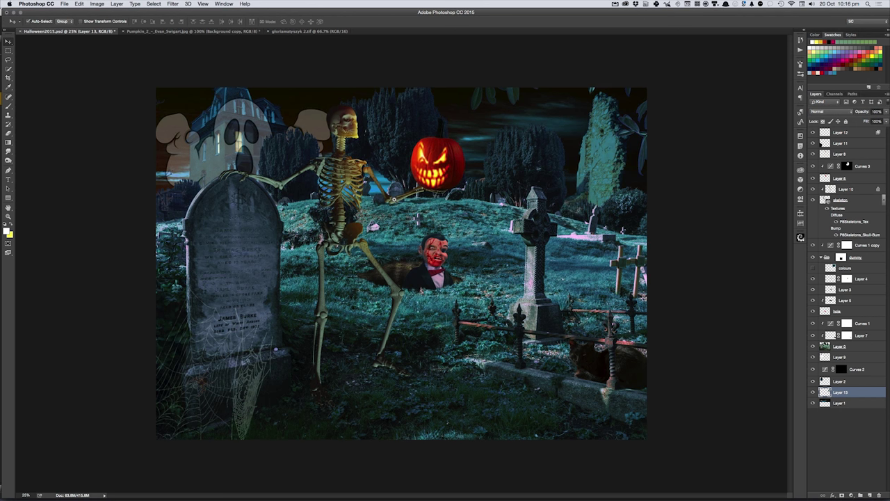
scroll(393, 199, up, 2)
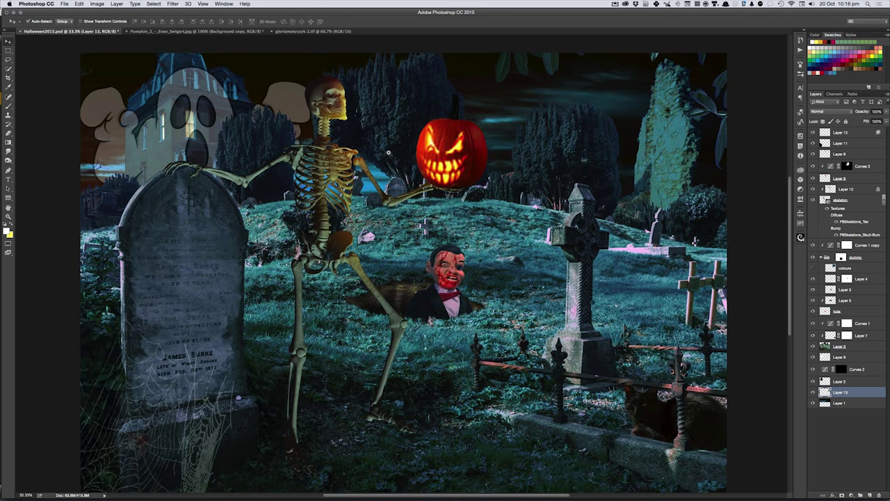
scroll(388, 152, up, 1)
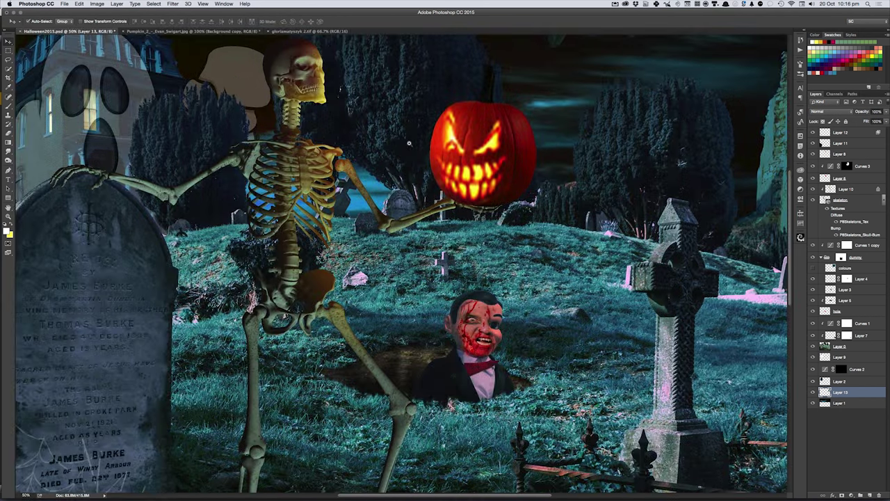
scroll(409, 144, up, 1)
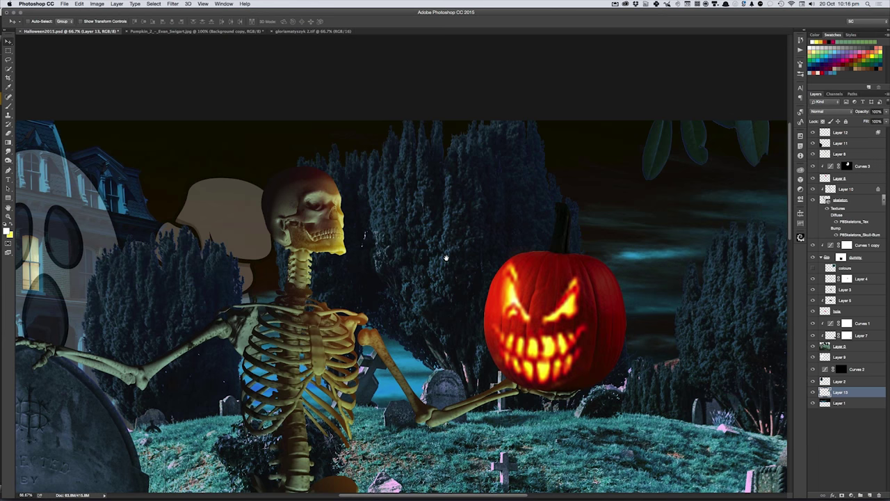
scroll(445, 258, down, 1)
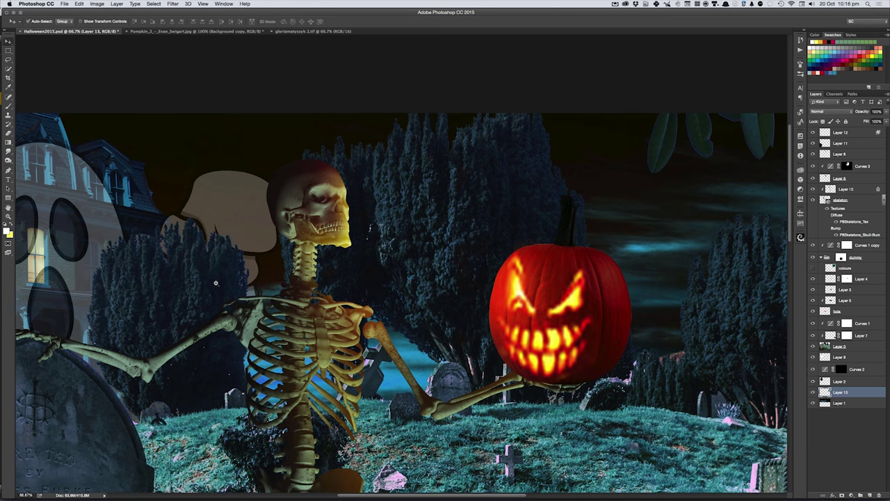
scroll(216, 283, up, 1)
scroll(517, 192, up, 1)
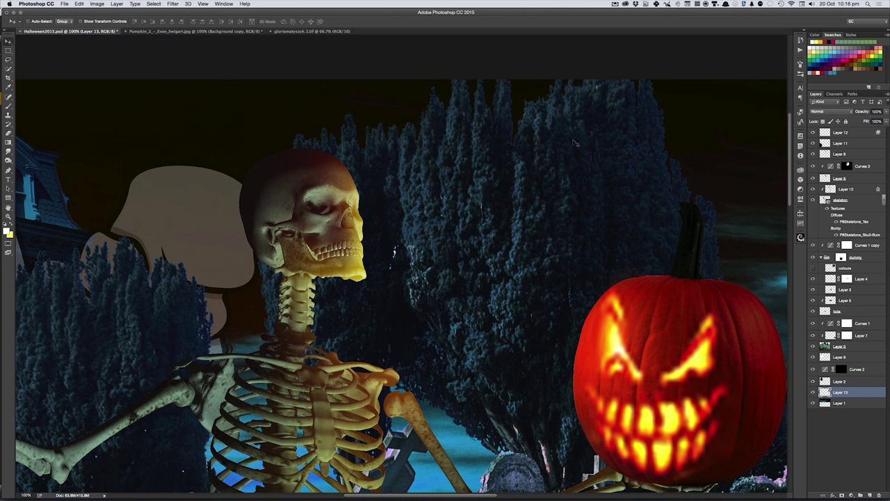
Step: Make Layer 0 the active layer from the canvas layer list
click(119, 4)
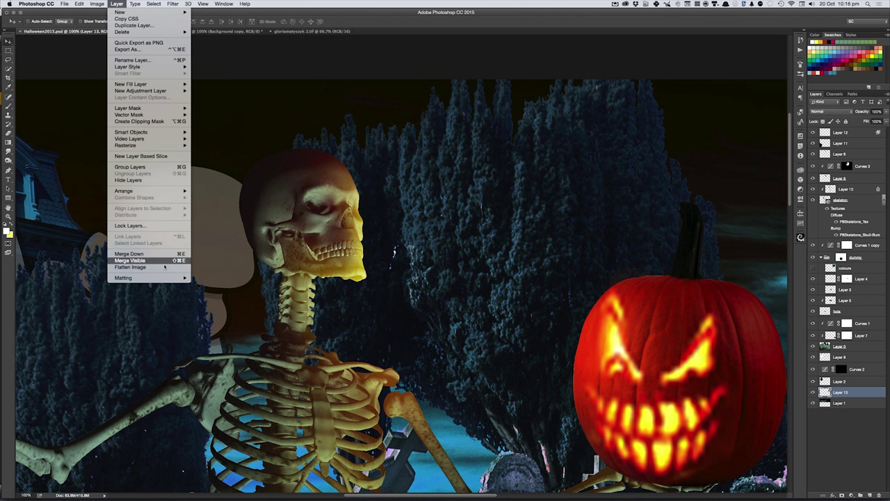
click(402, 151)
right_click(402, 151)
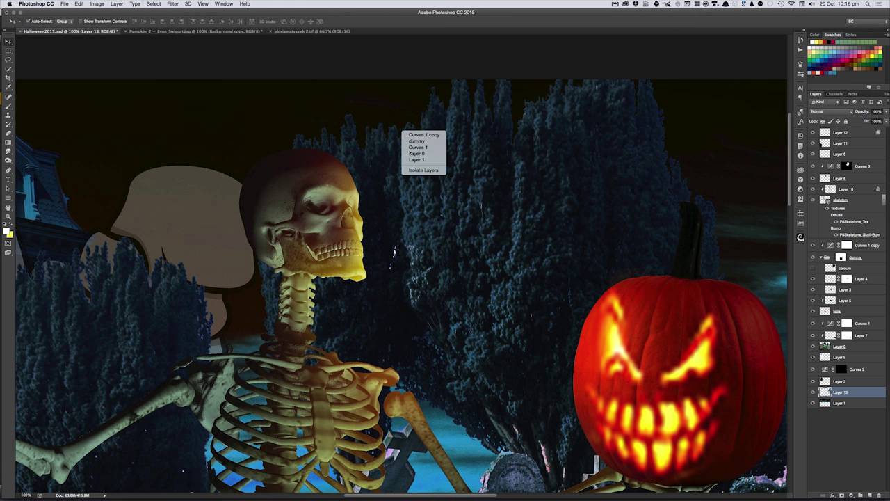
click(414, 154)
Step: Defringe Layer 0 by 1 pixel and apply Remove White Matte
click(117, 4)
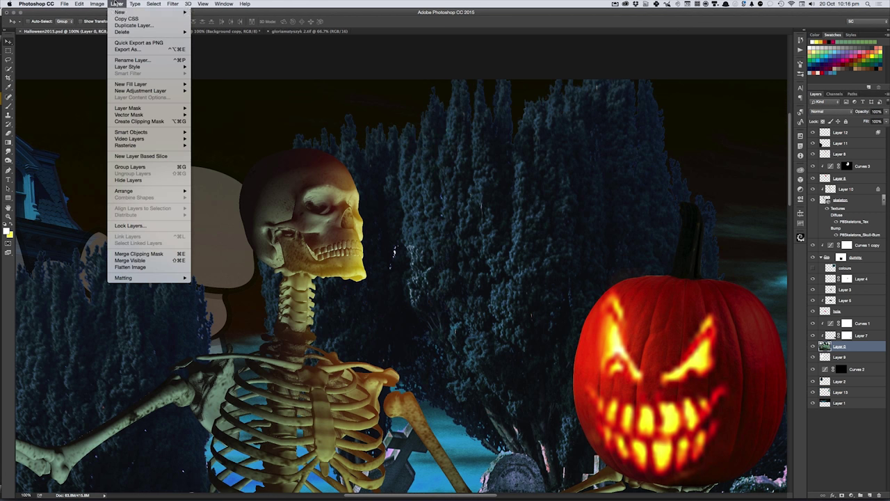
mouse_move(123, 277)
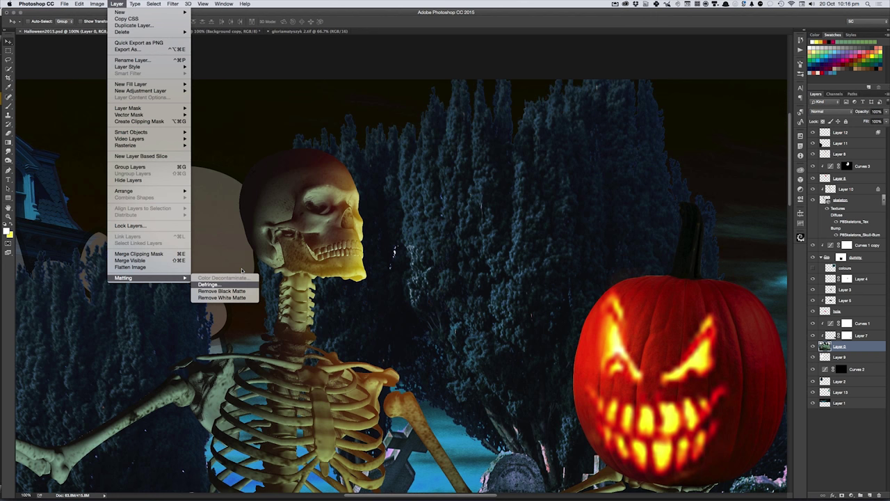
click(236, 284)
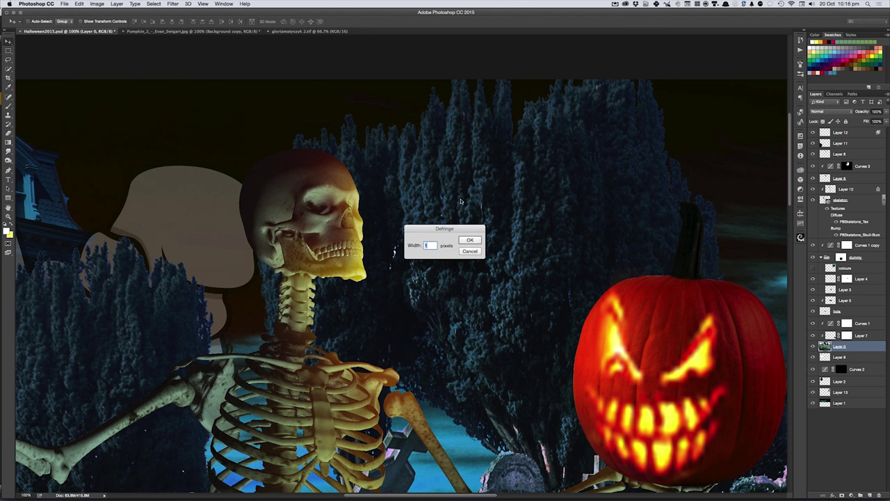
click(472, 241)
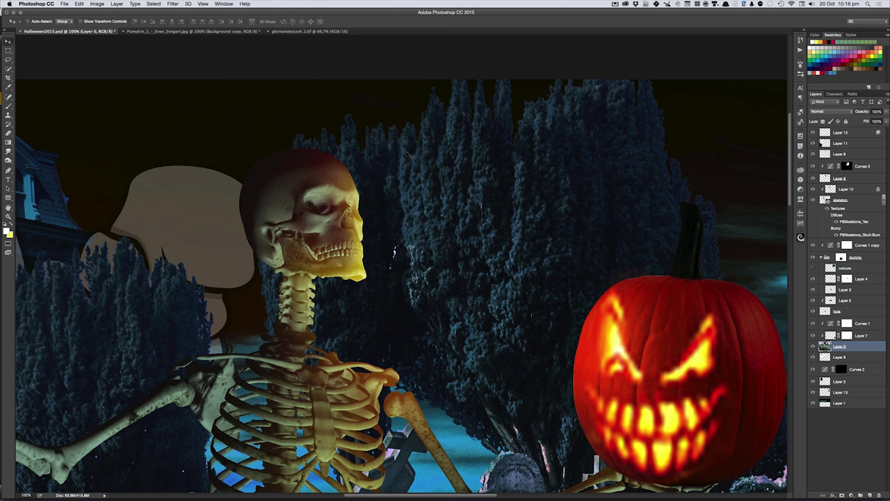
click(117, 5)
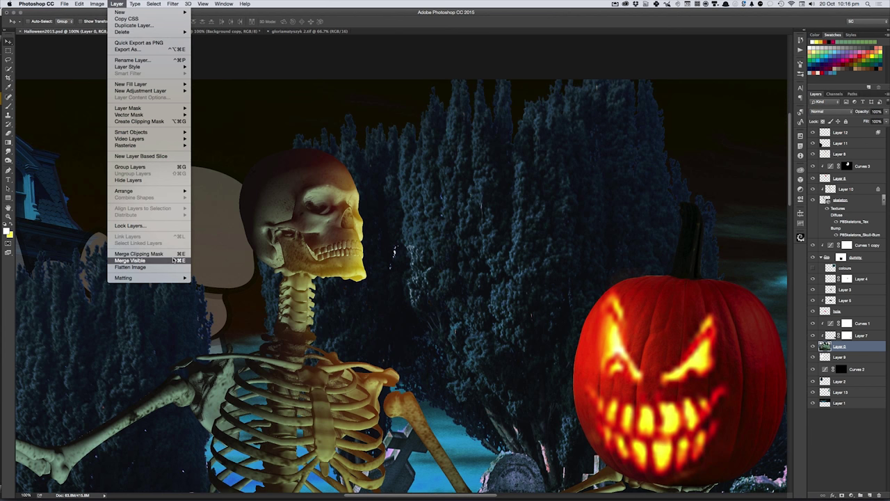
mouse_move(123, 277)
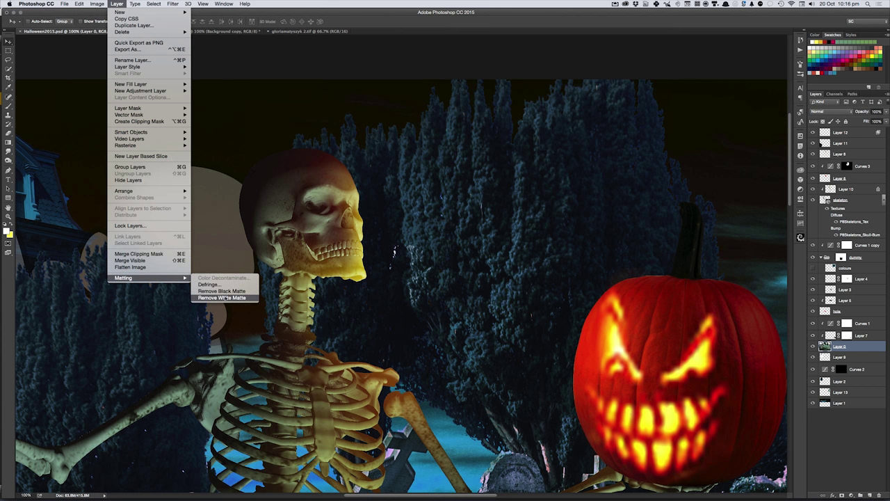
click(230, 297)
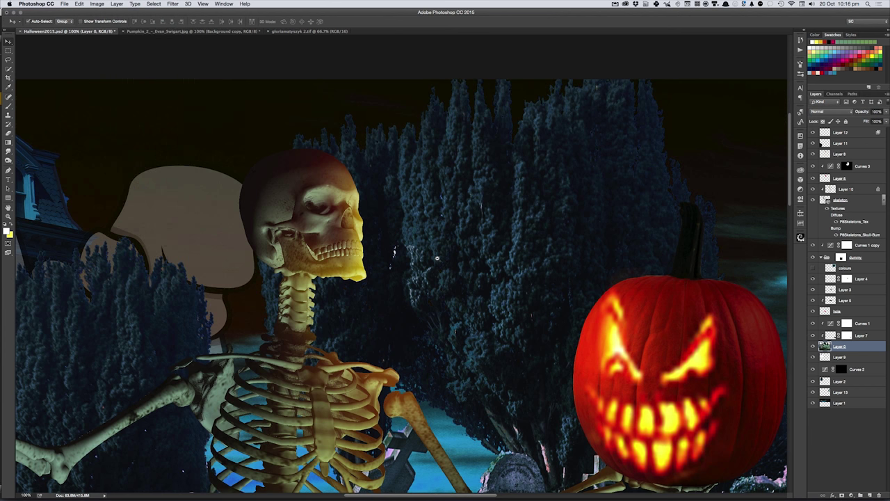
Step: Zoom out and switch to the plain pumpkin document
scroll(438, 258, down, 1)
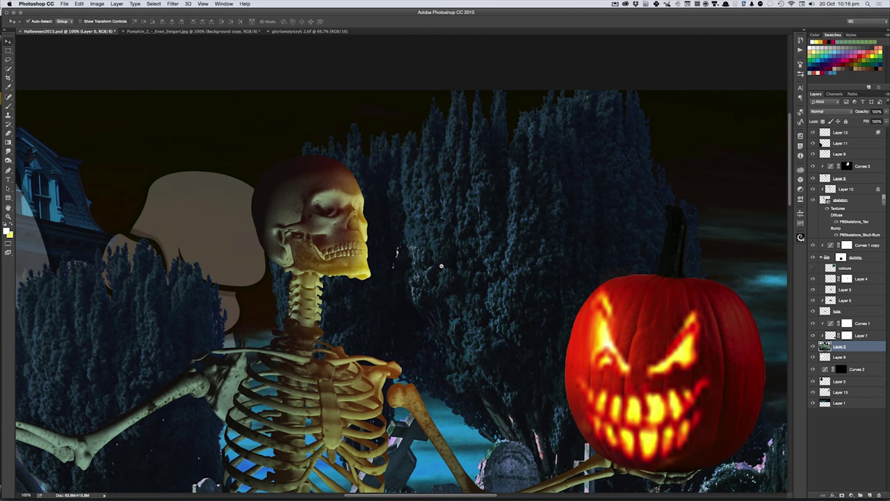
scroll(441, 265, down, 3)
key(ctrl+Tab)
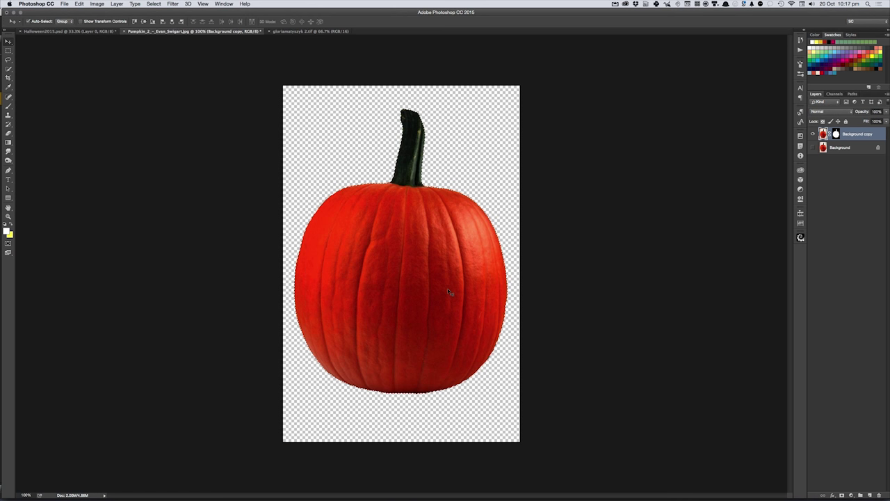
Step: Quick Select the painted pumpkin's mouth, body and eyeballs, excluding background and gas pump
key(ctrl+Tab)
key(w)
mouse_move(300, 139)
mouse_down()
mouse_move(217, 203)
mouse_move(182, 317)
mouse_move(220, 388)
mouse_up()
drag(308, 441, 359, 449)
mouse_move(133, 218)
mouse_down()
mouse_move(304, 467)
mouse_move(433, 460)
mouse_move(332, 454)
mouse_move(395, 455)
mouse_move(400, 467)
mouse_move(338, 464)
mouse_move(390, 463)
mouse_move(506, 402)
mouse_move(528, 318)
mouse_move(523, 262)
mouse_move(348, 174)
mouse_move(284, 302)
mouse_move(472, 291)
mouse_move(382, 347)
mouse_up()
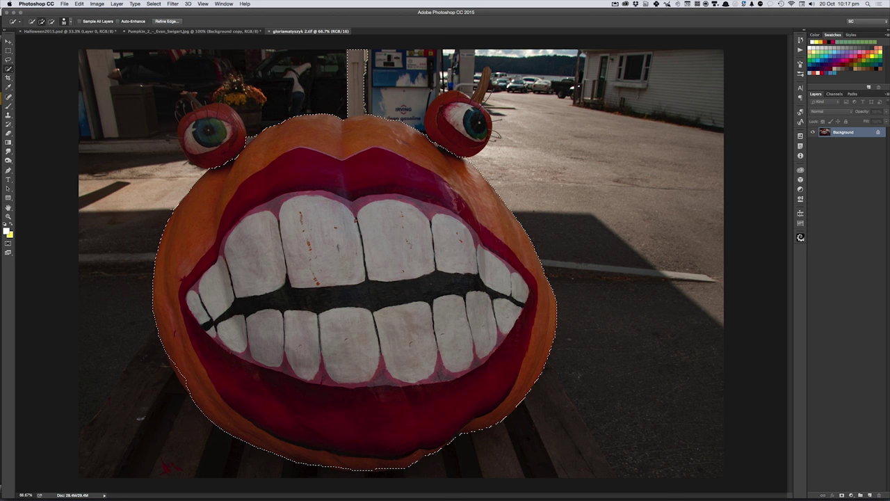
drag(444, 145, 471, 109)
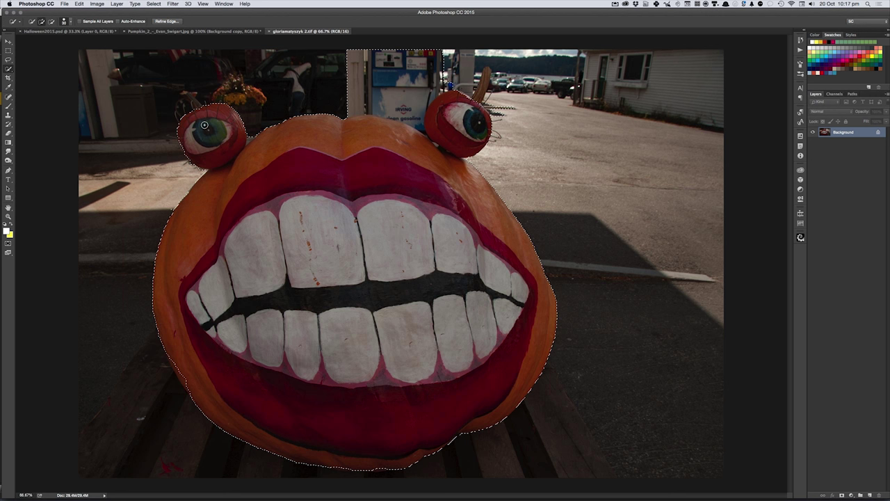
mouse_move(322, 60)
mouse_down()
mouse_move(388, 99)
mouse_move(427, 84)
mouse_up()
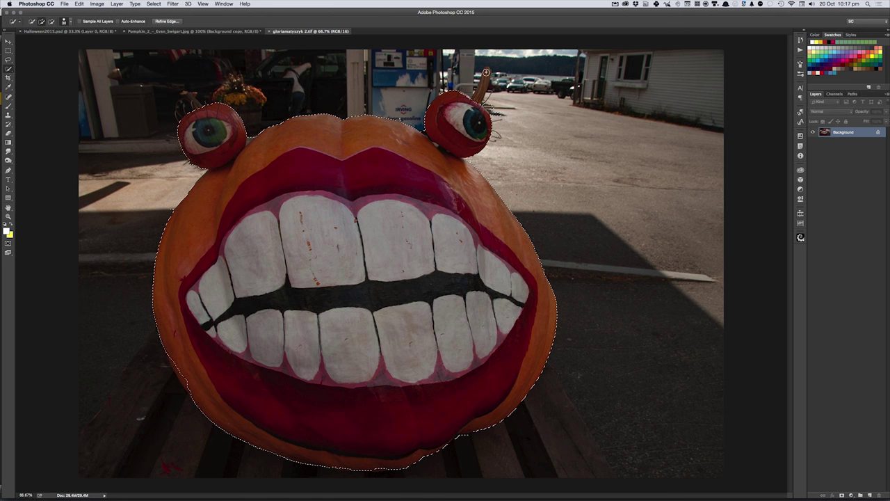
key(alt)
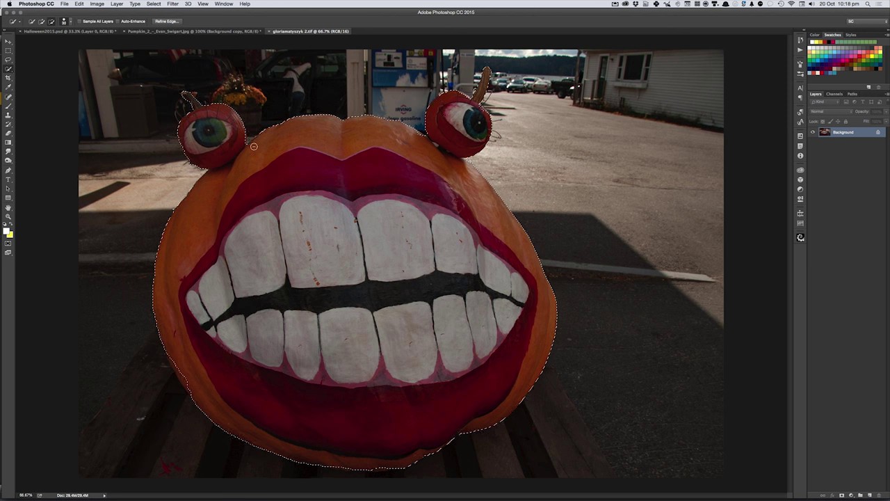
key(ctrl+alt+r)
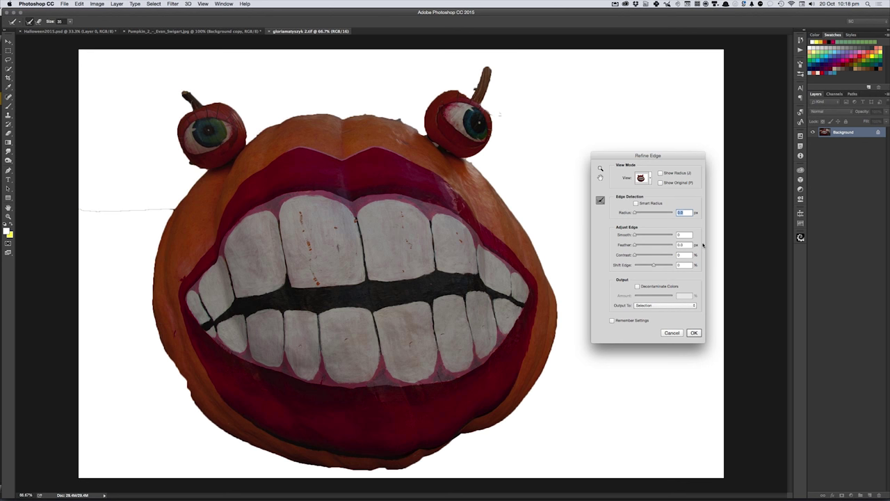
click(641, 235)
click(694, 332)
key(l)
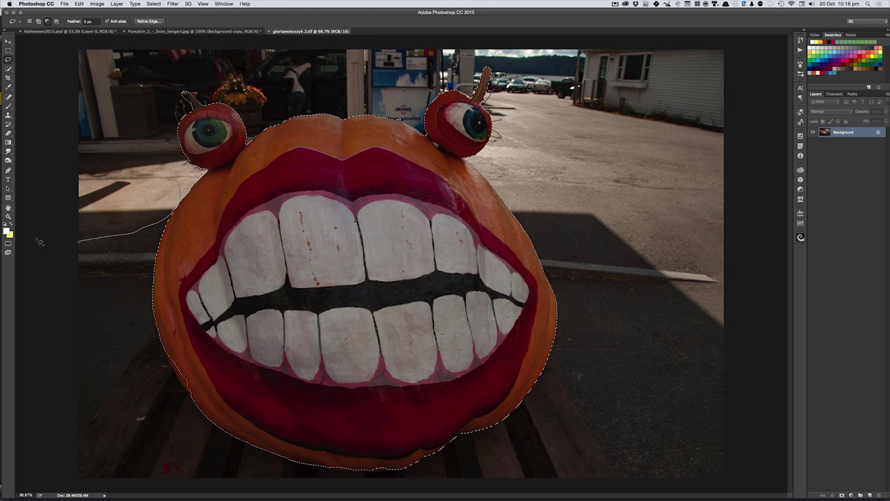
key(ctrl+c)
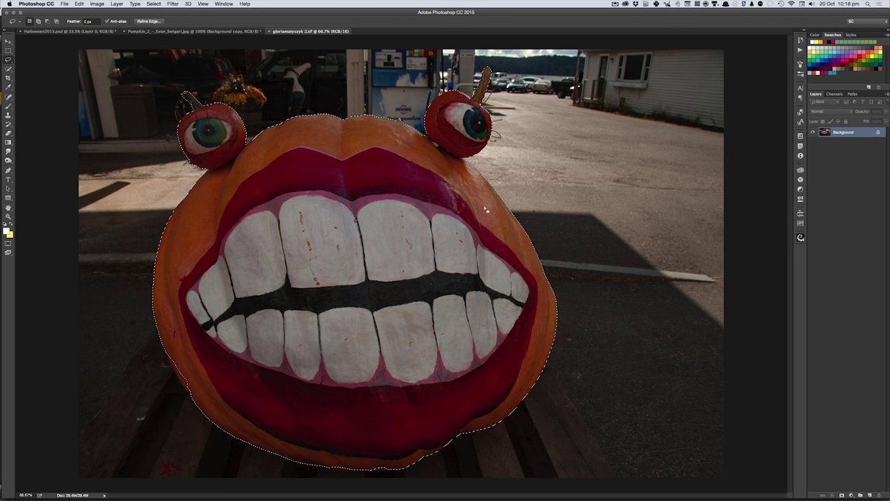
key(ctrl+w)
key(ctrl+w)
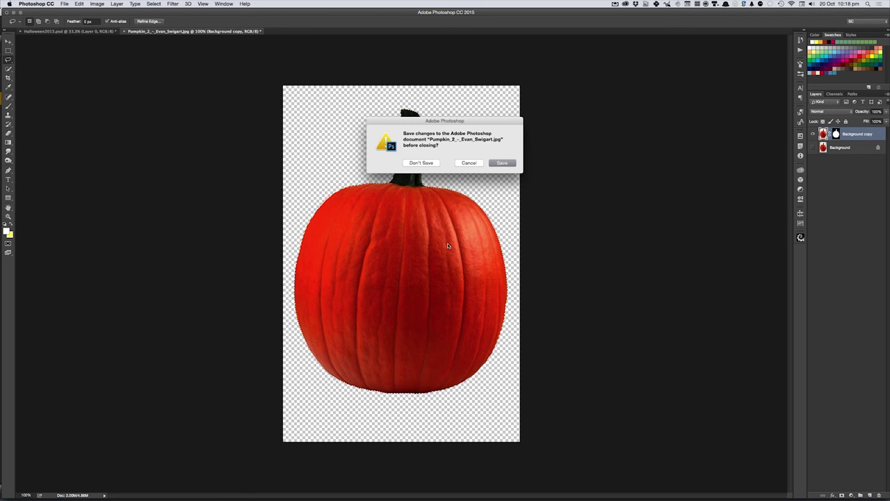
Step: Discard the plain pumpkin and paste the painted pumpkin into the composite's lower foreground
key(ctrl+d)
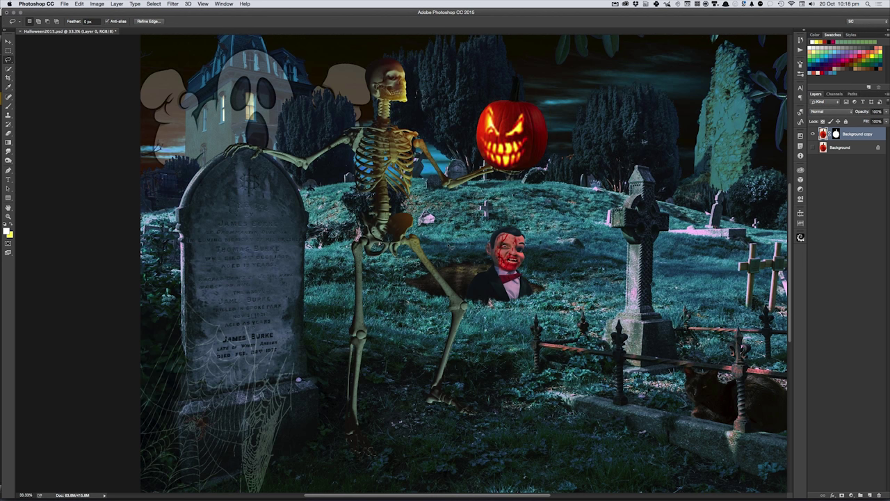
key(ctrl+v)
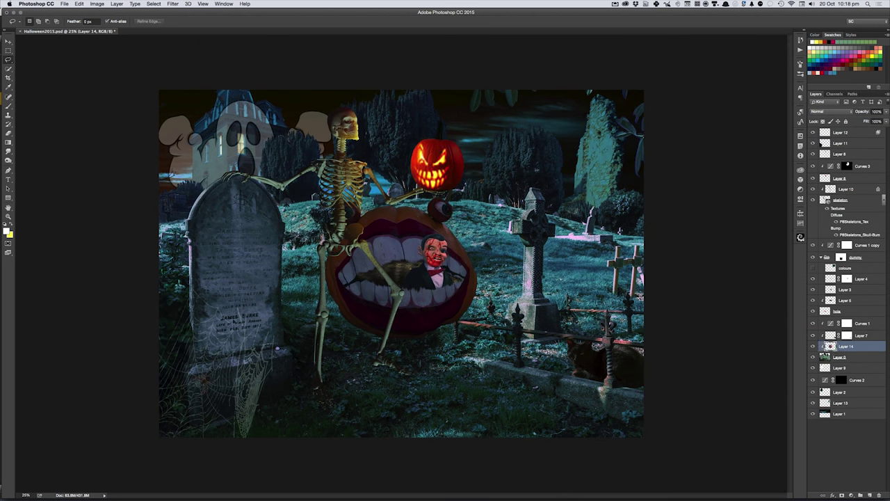
key(v)
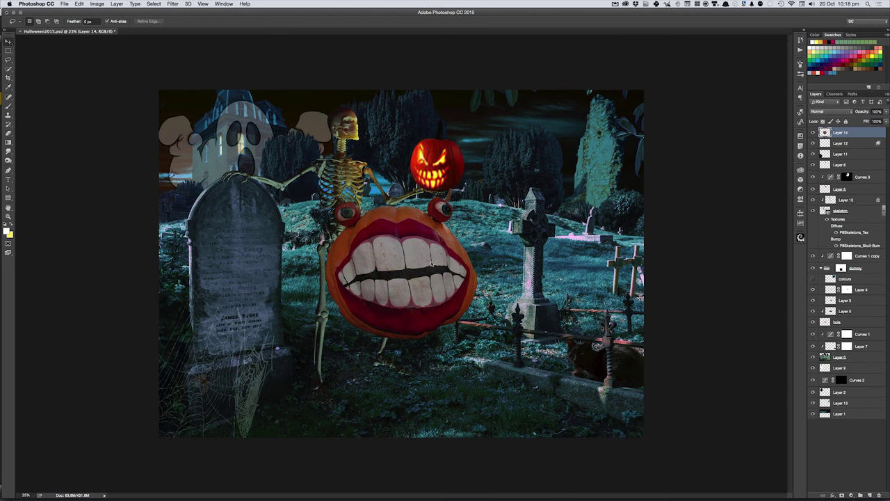
mouse_move(432, 256)
mouse_down()
mouse_move(528, 314)
mouse_move(541, 355)
mouse_up()
Step: Scale the pumpkin below 89%, straighten it to about 2°, and reselect its outline
key(ctrl+t)
drag(586, 285, 523, 324)
drag(526, 422, 535, 393)
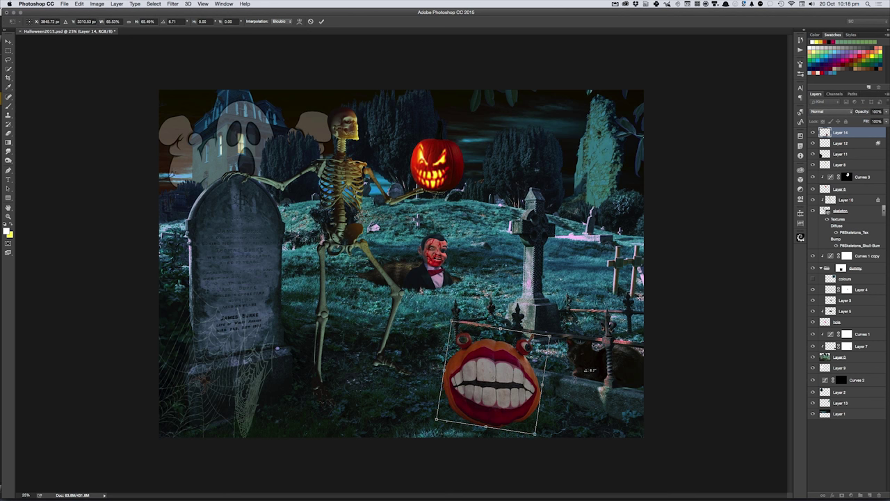
mouse_move(535, 391)
mouse_down()
mouse_move(587, 352)
mouse_move(542, 391)
mouse_up()
key(Return)
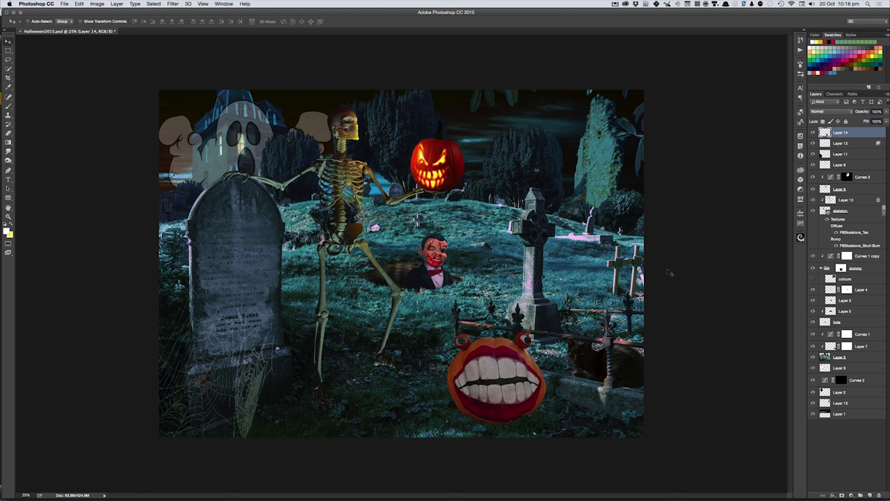
key(ctrl+shift+d)
Step: Add a blank Hard Light layer over Layer 14 and set a 549 px Dodge brush
key(F2)
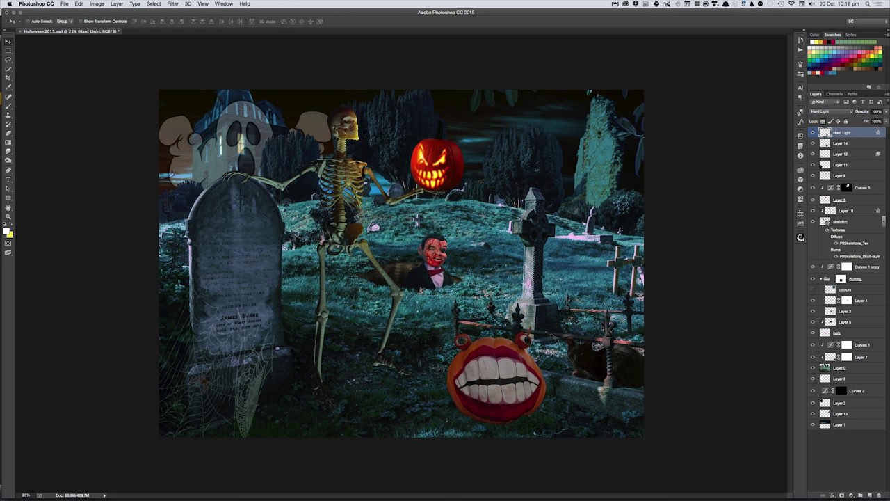
key(o)
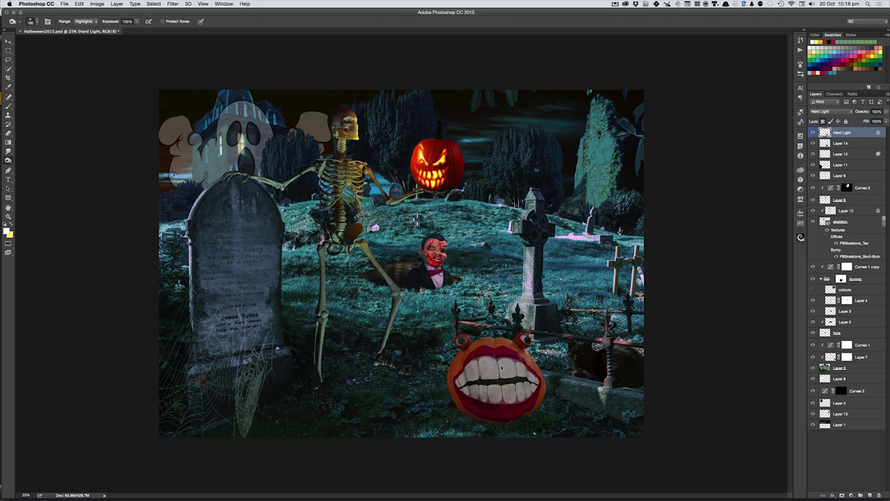
drag(501, 369, 523, 363)
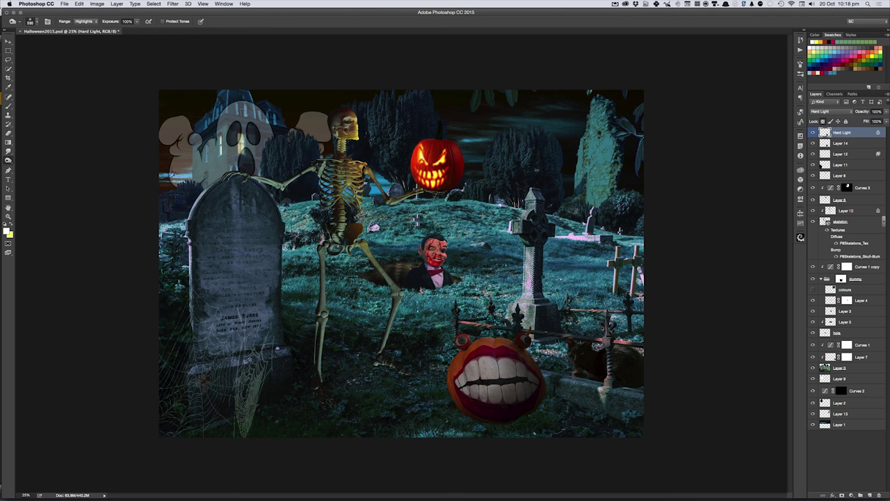
Step: Create a new layer named 'shadow' clipped to Layer 0
right_click(418, 403)
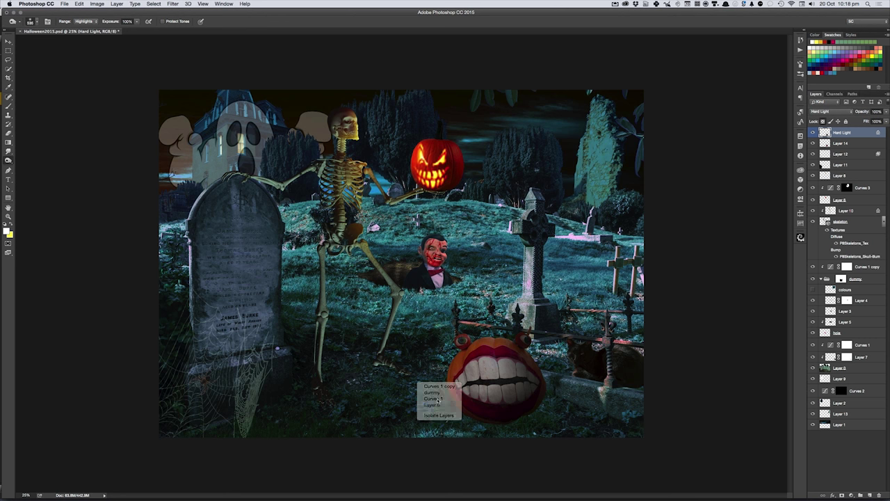
click(430, 404)
key(ctrl+shift+n)
text(shadow)
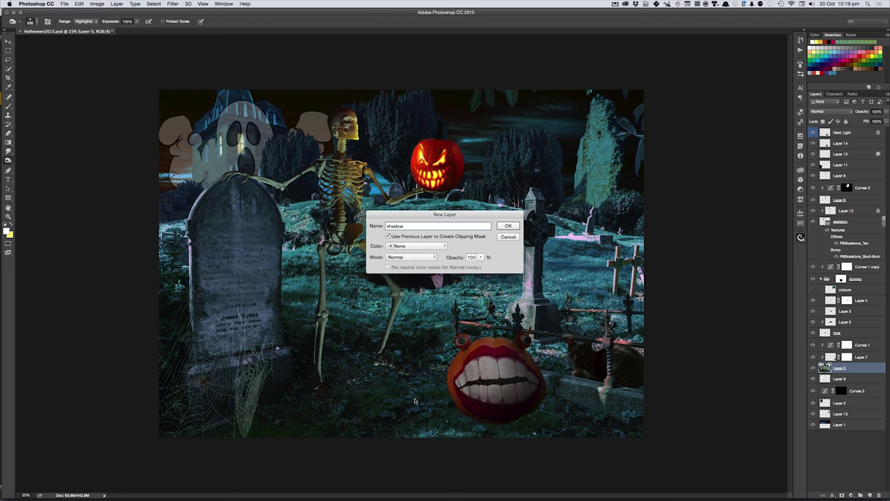
key(Return)
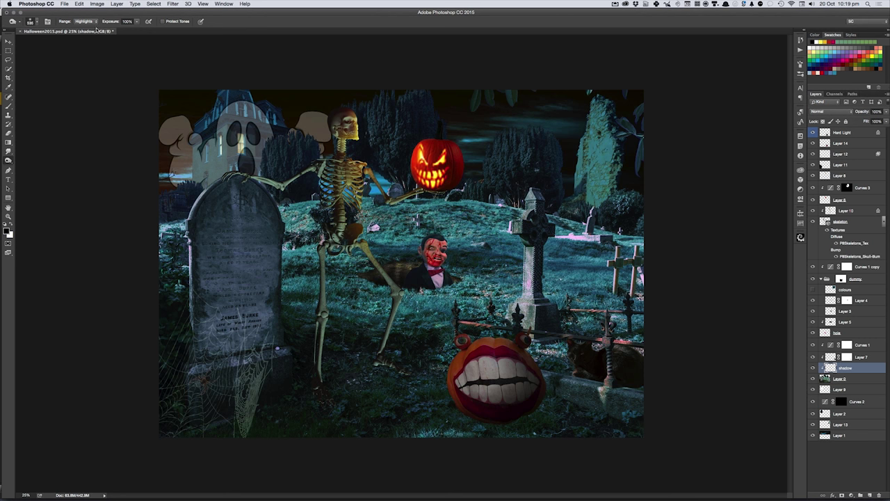
Step: Paint 20% opacity shadows under the pumpkin mouth, skeleton's feet and beside the dummy's hole
key(b)
key(2)
mouse_move(471, 417)
mouse_down()
mouse_move(531, 414)
mouse_move(501, 413)
mouse_move(508, 415)
mouse_up()
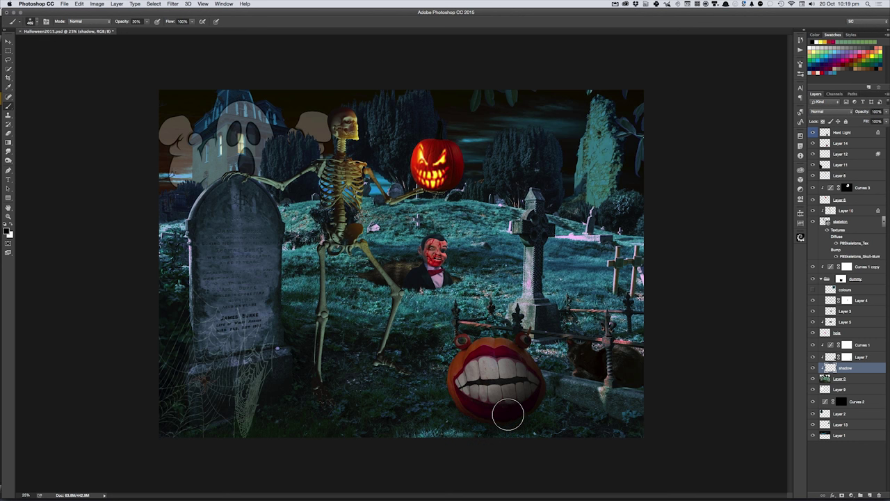
key(bracketleft)
key(bracketleft)
key(bracketleft)
mouse_move(400, 373)
mouse_down()
mouse_move(378, 364)
mouse_move(375, 374)
mouse_up()
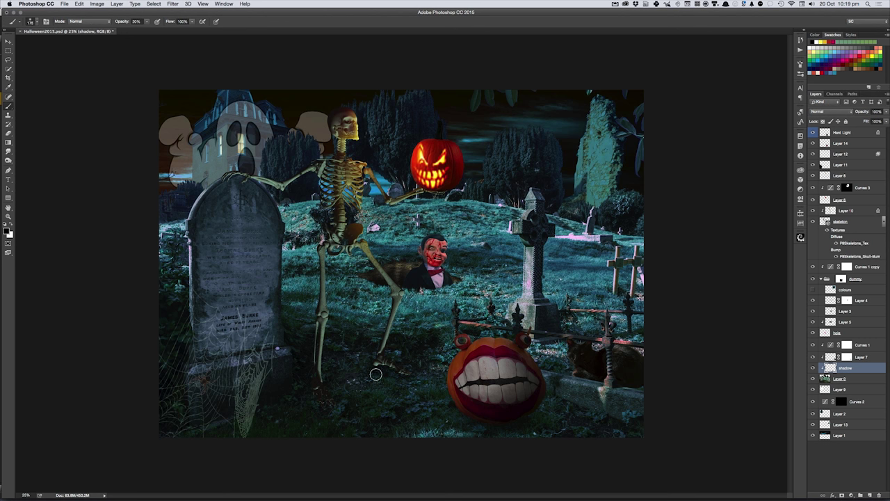
drag(235, 178, 248, 182)
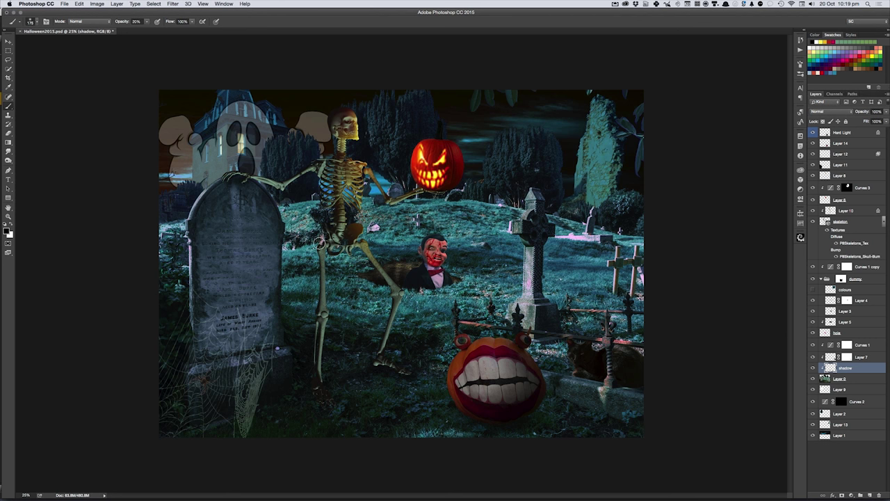
key(bracketright)
mouse_move(430, 292)
mouse_down()
mouse_move(503, 293)
mouse_move(417, 291)
mouse_up()
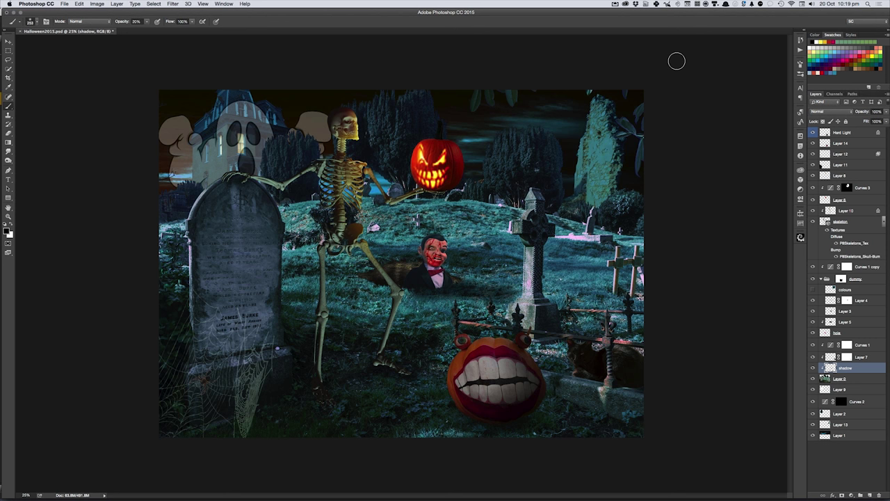
Step: Save Halloween2015.psd and switch over to Adobe Bridge
key(v)
key(ctrl+s)
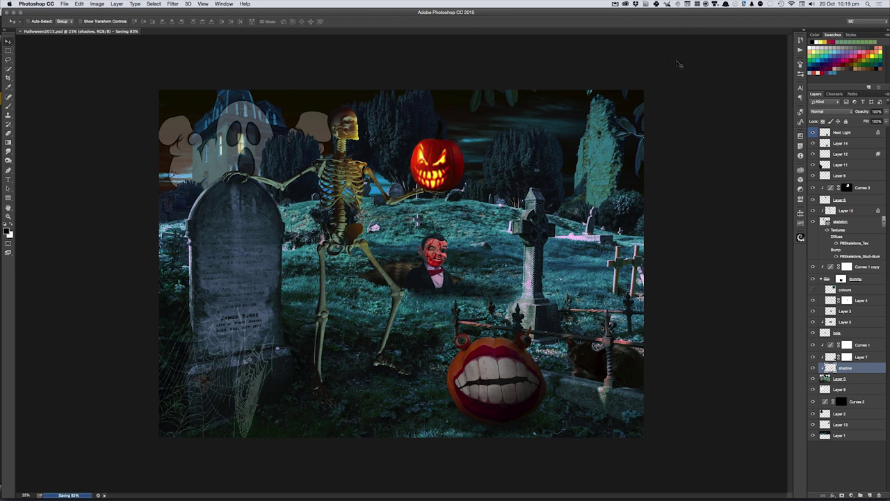
key(super+Tab)
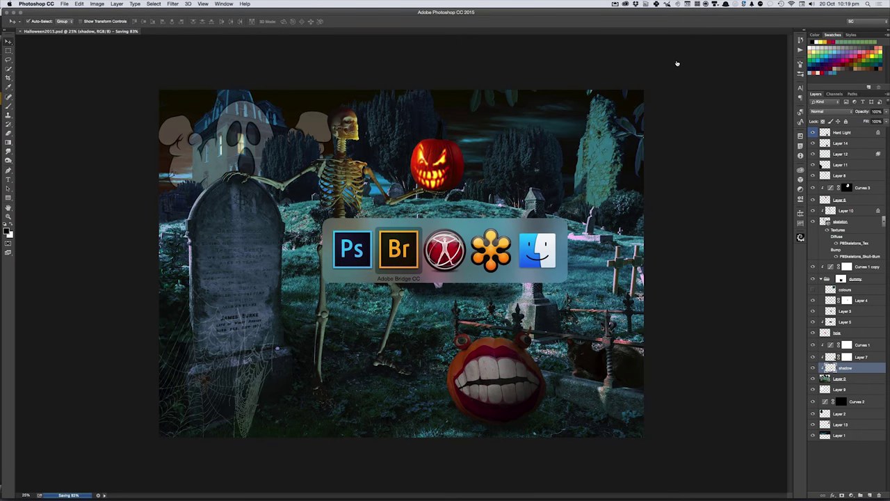
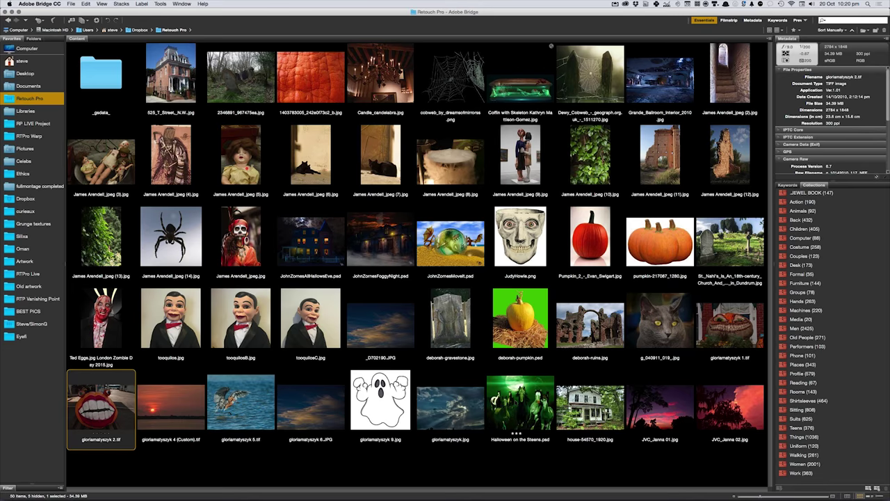
Step: Select the Halloween on the Steens.psd thumbnail in Bridge
click(520, 410)
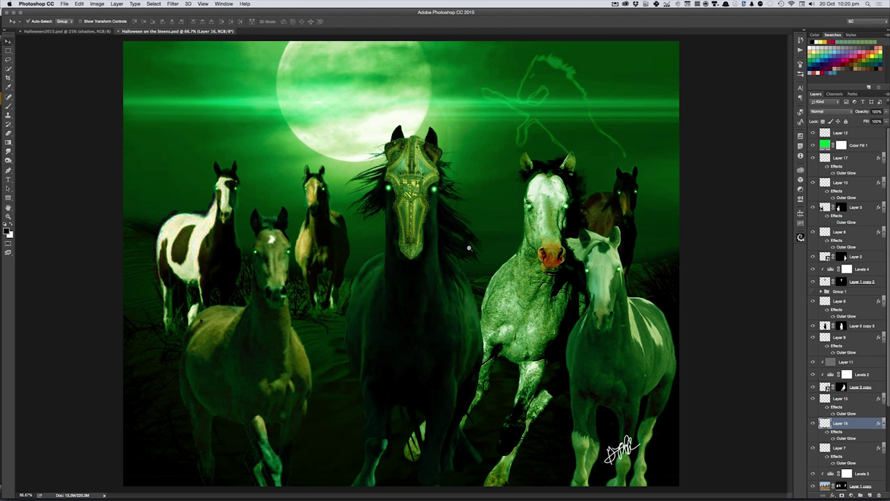
key(super+minus)
right_click(370, 140)
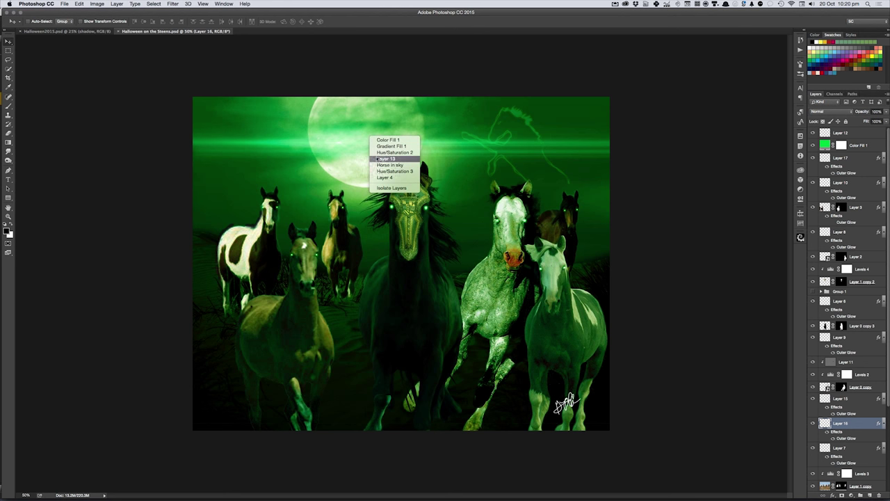
click(377, 159)
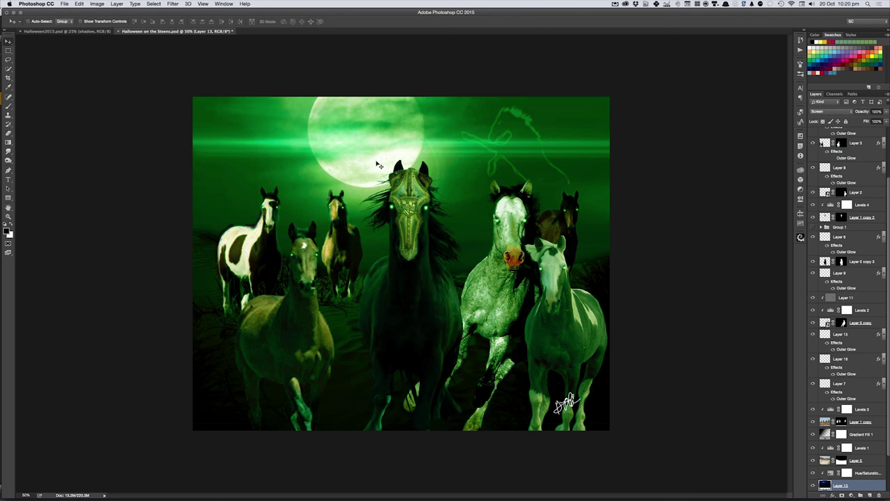
mouse_move(371, 165)
mouse_down()
mouse_move(347, 197)
mouse_move(348, 170)
mouse_up()
scroll(887, 479, down, 2)
scroll(814, 437, down, 1)
alt+click(812, 441)
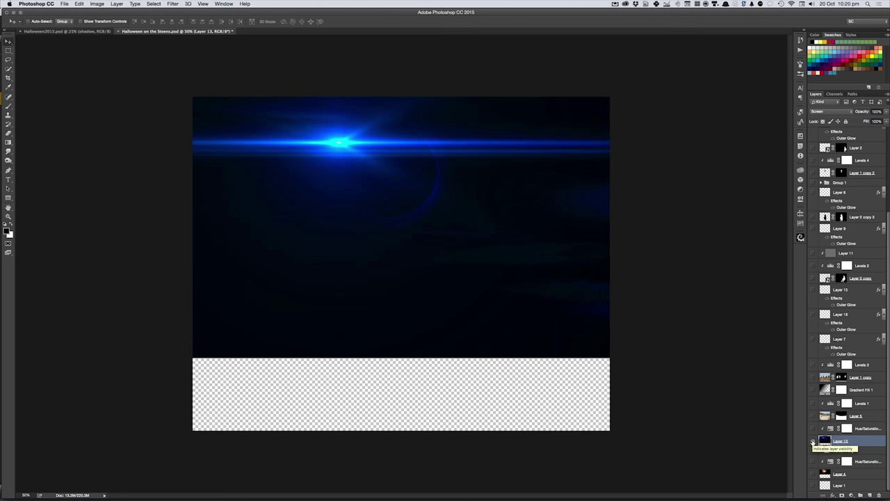
alt+click(813, 441)
alt+click(814, 473)
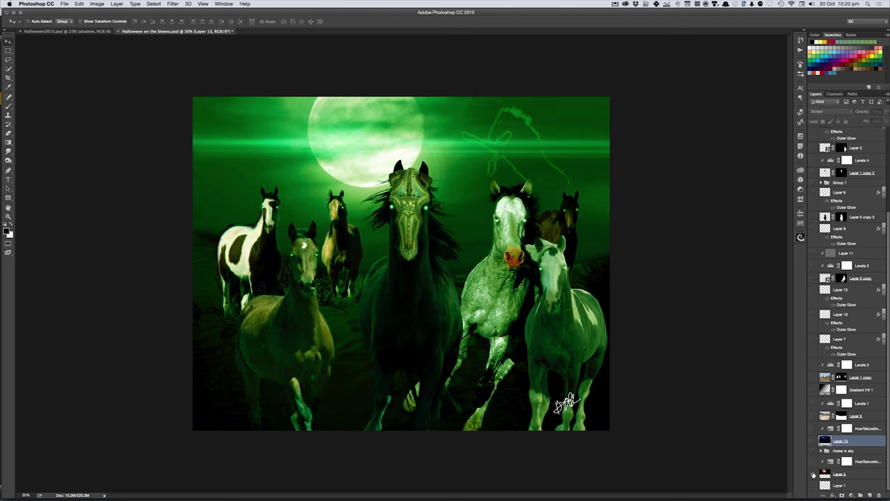
alt+click(814, 474)
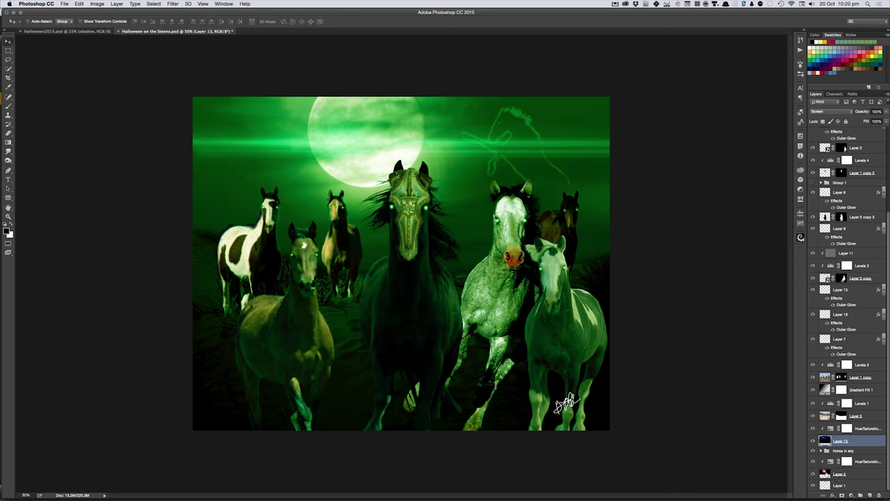
click(831, 478)
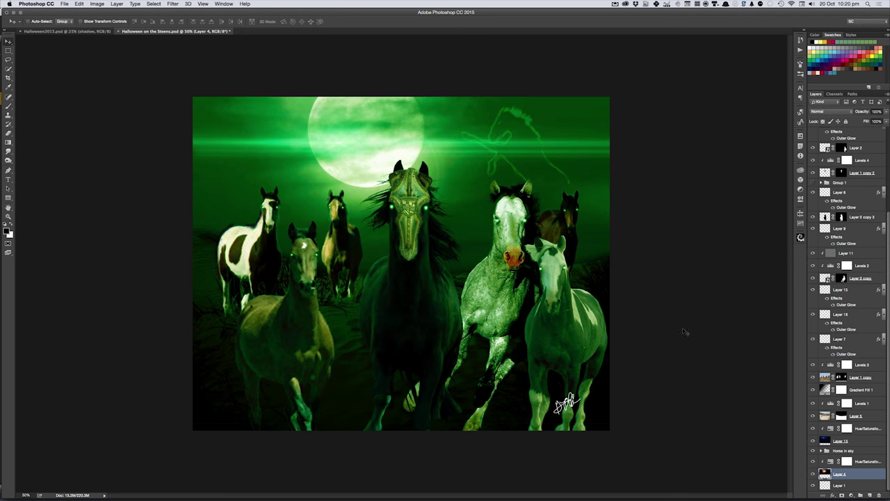
Step: Copy the moon into the Halloween2015 image and place it just above Layer 1
drag(304, 170, 92, 29)
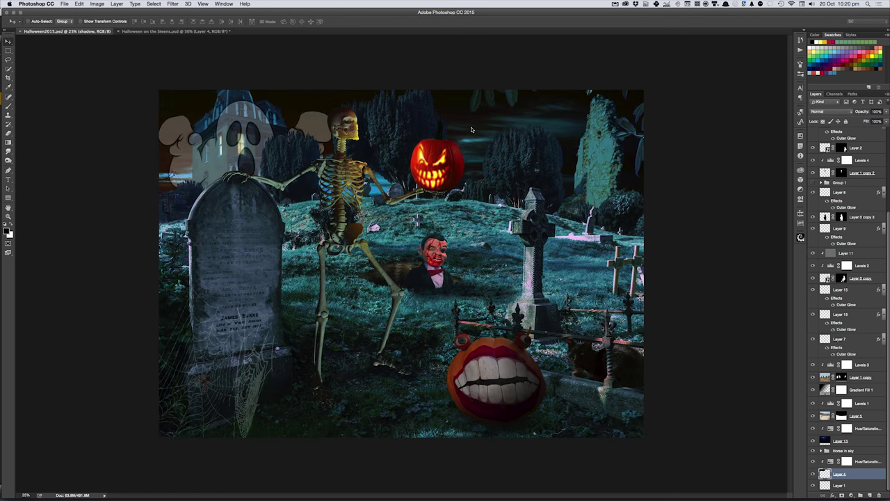
drag(93, 30, 527, 164)
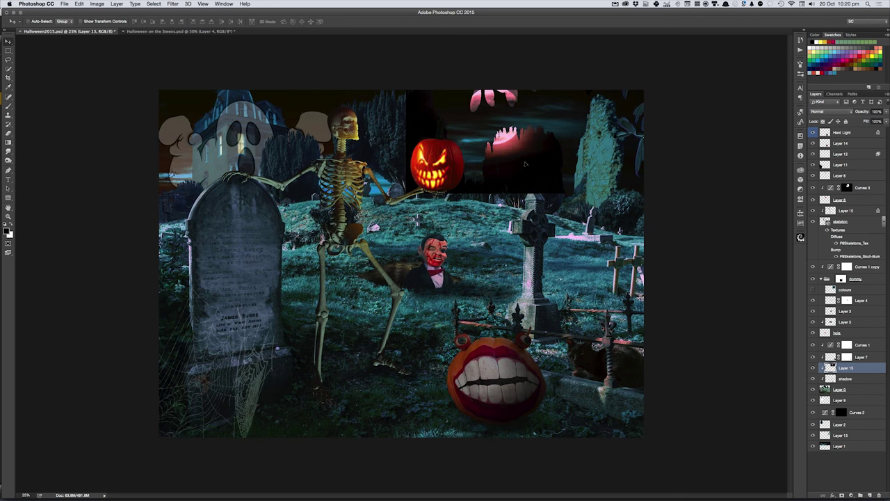
key(ctrl+shift+bracketleft)
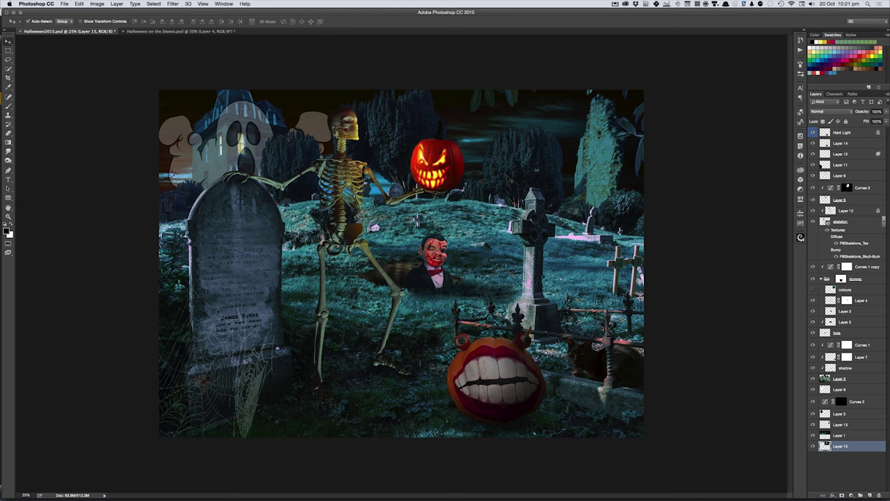
key(ctrl+bracketright)
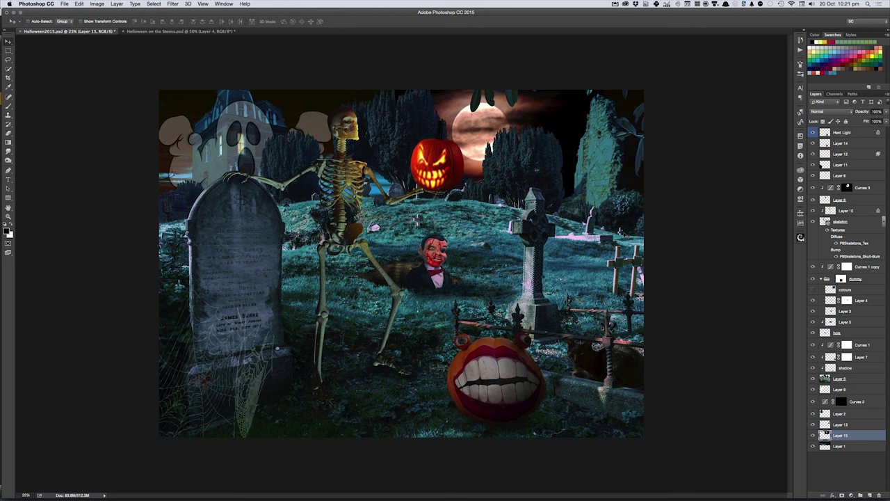
Step: Set the moon layer to Screen, group it, and start scaling it down
click(829, 112)
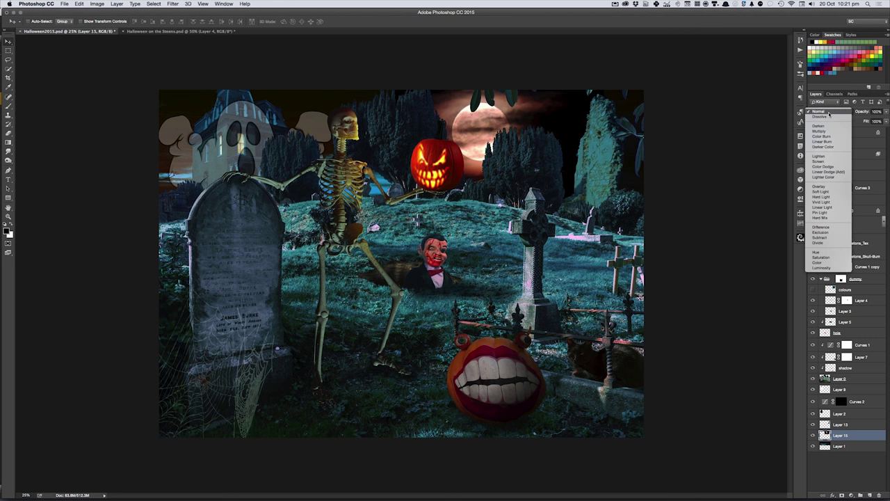
click(820, 161)
key(ctrl+g)
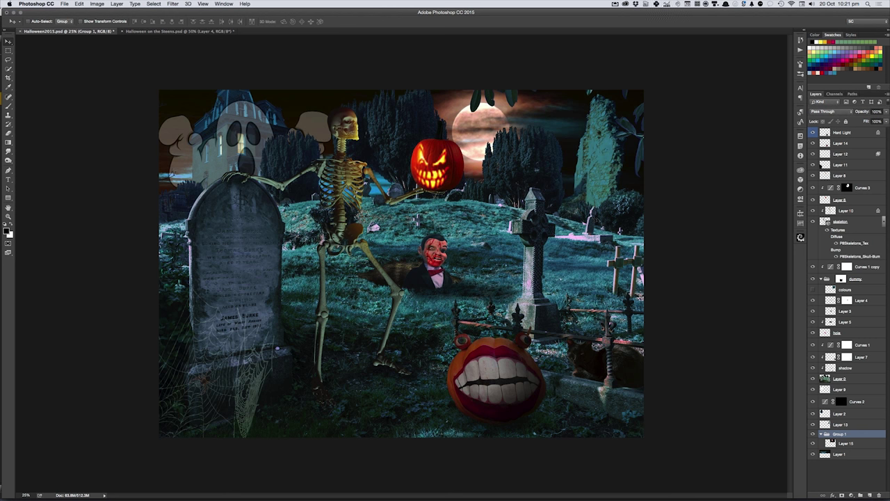
key(ctrl+t)
mouse_move(604, 209)
mouse_down()
mouse_move(538, 162)
mouse_move(601, 167)
mouse_up()
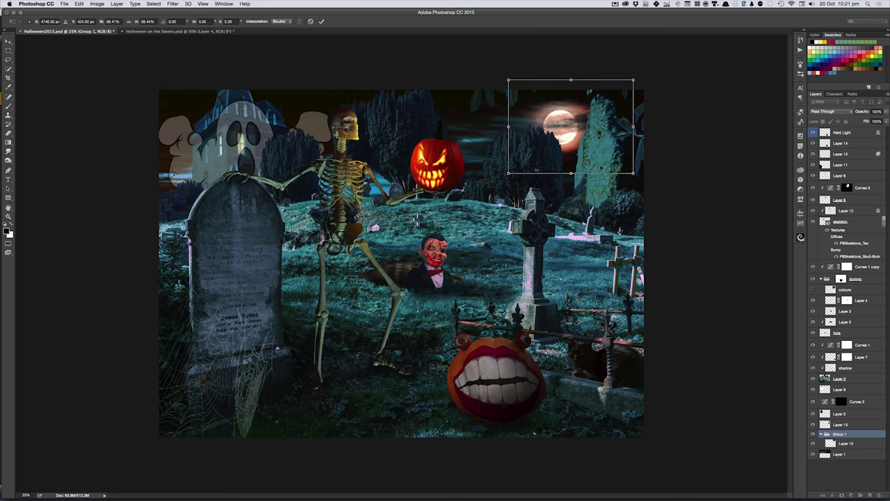
Step: Commit the moon's resize and select its layer, Layer 15
key(Return)
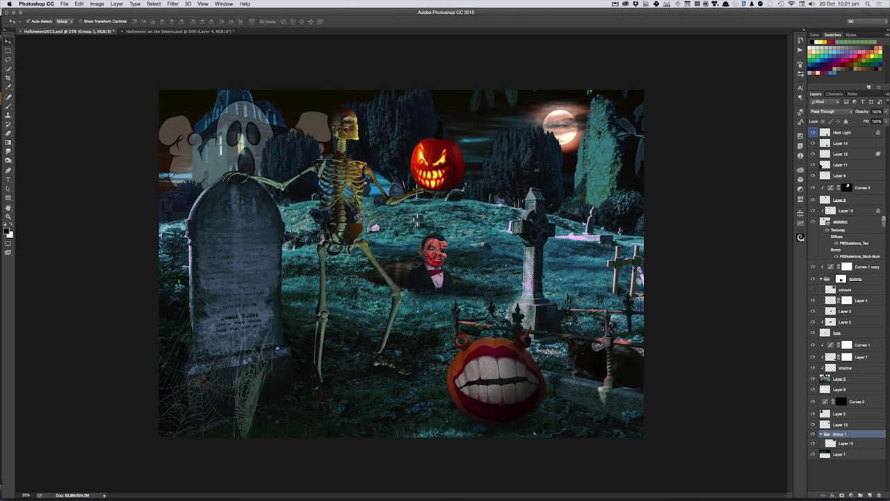
click(833, 443)
Step: Recolour the moon with Hue/Saturation at Hue +138 and Saturation -56
key(ctrl+u)
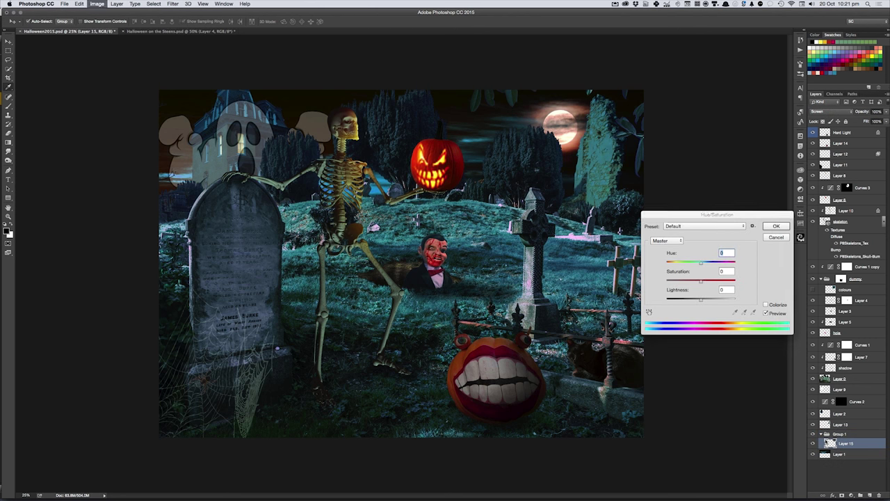
click(682, 281)
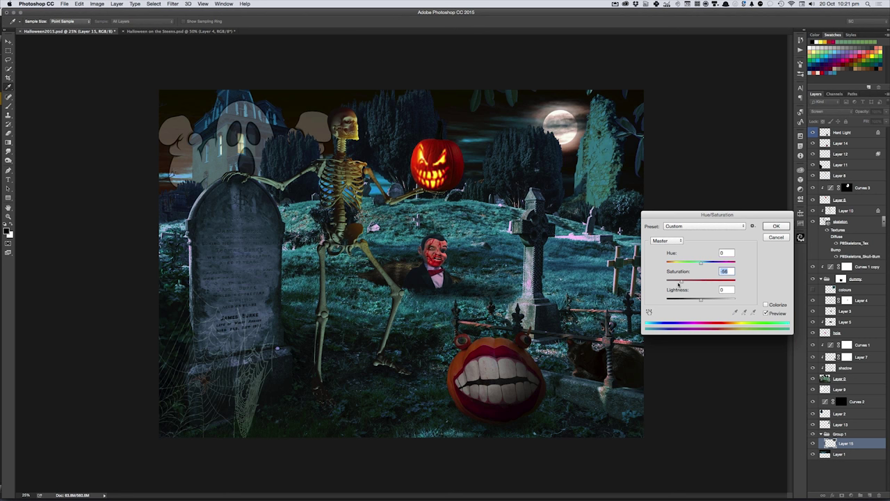
drag(701, 263, 735, 263)
click(777, 227)
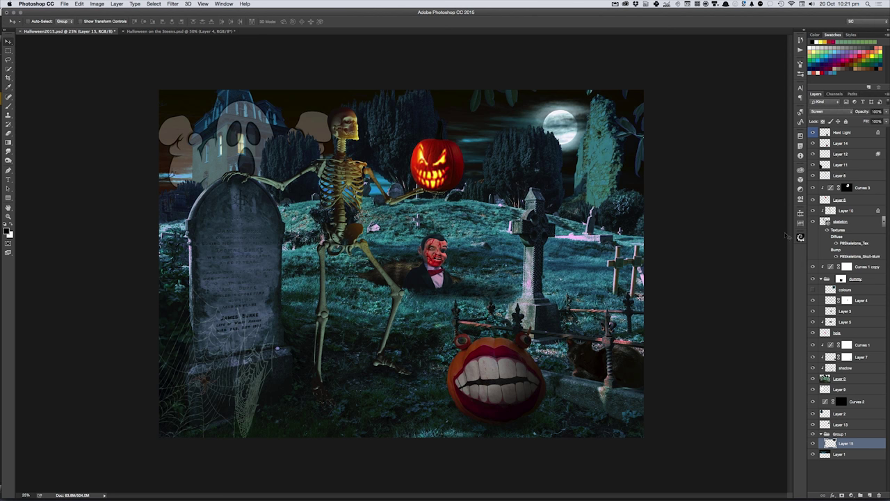
key(super+Tab)
Step: Drag Layer 13's light streak from the Steens image into the graveyard composite
key(ctrl+Tab)
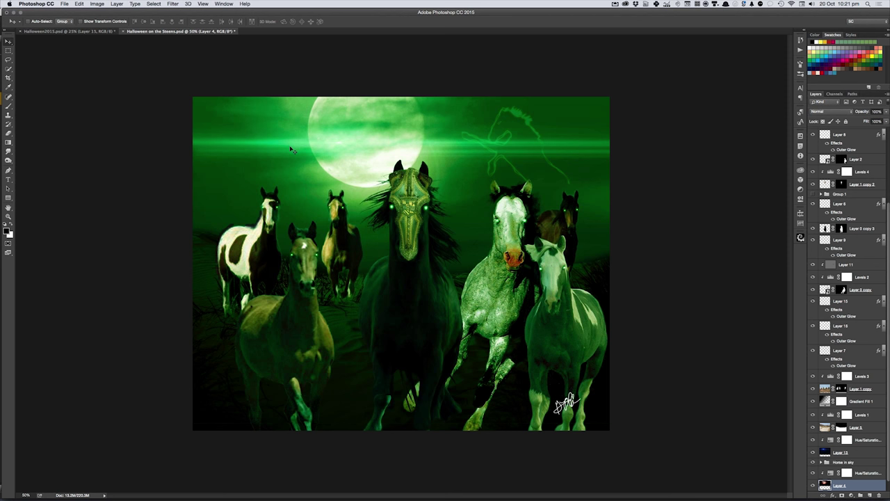
click(826, 454)
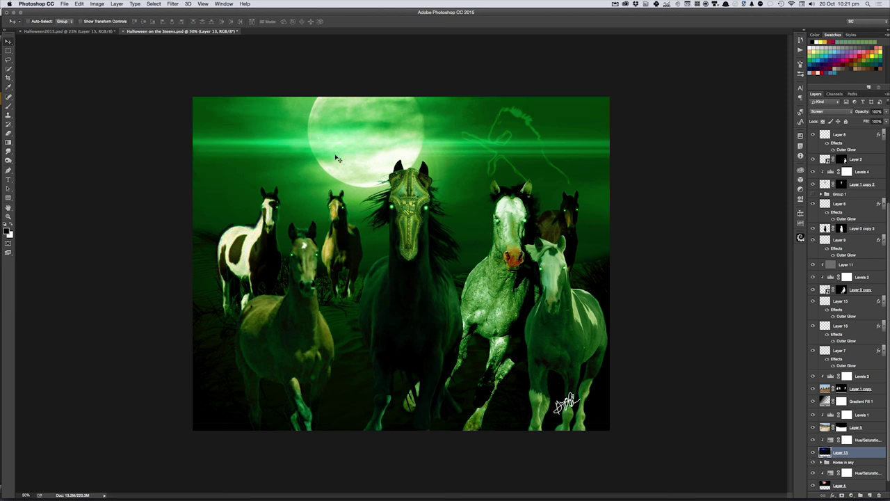
drag(286, 150, 89, 49)
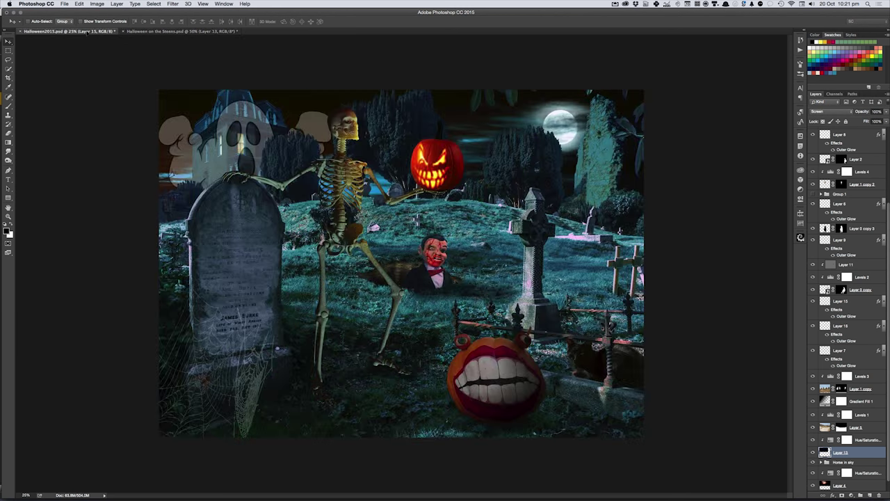
drag(89, 49, 358, 230)
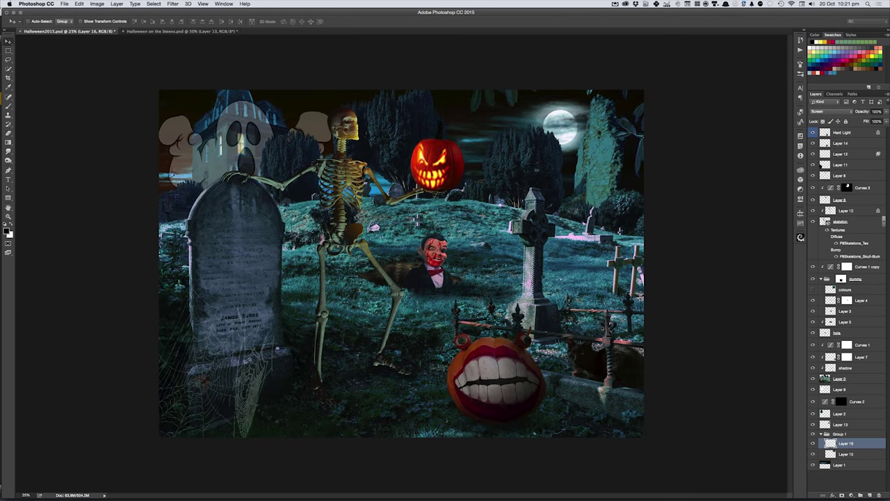
key(ctrl+bracketleft)
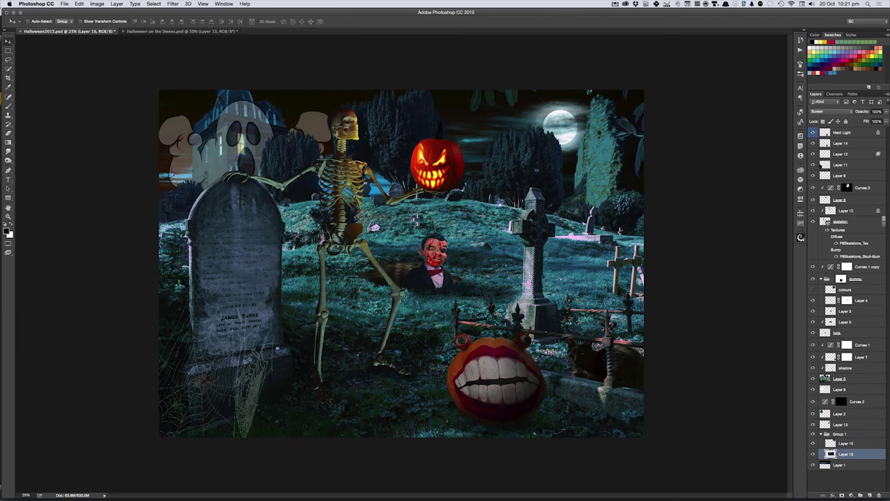
Step: Bring the flare layer to the top of the stack and move it across the upper sky
key(ctrl+bracketright)
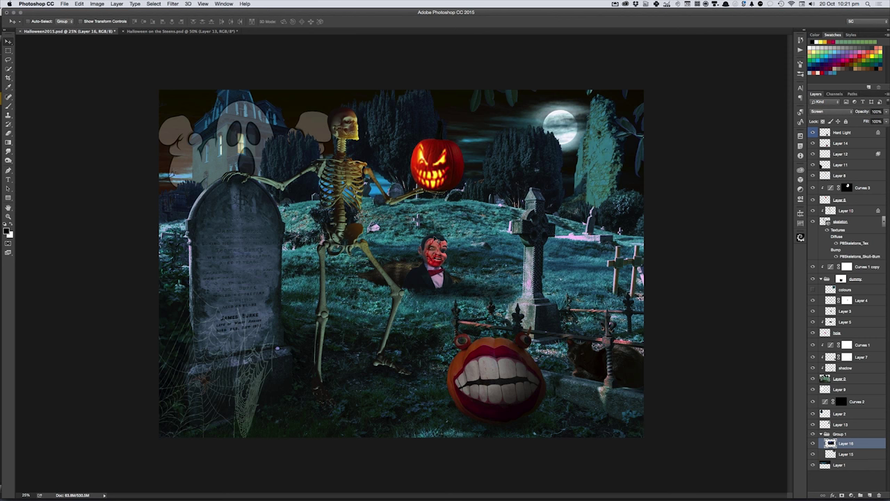
key(ctrl+shift+bracketright)
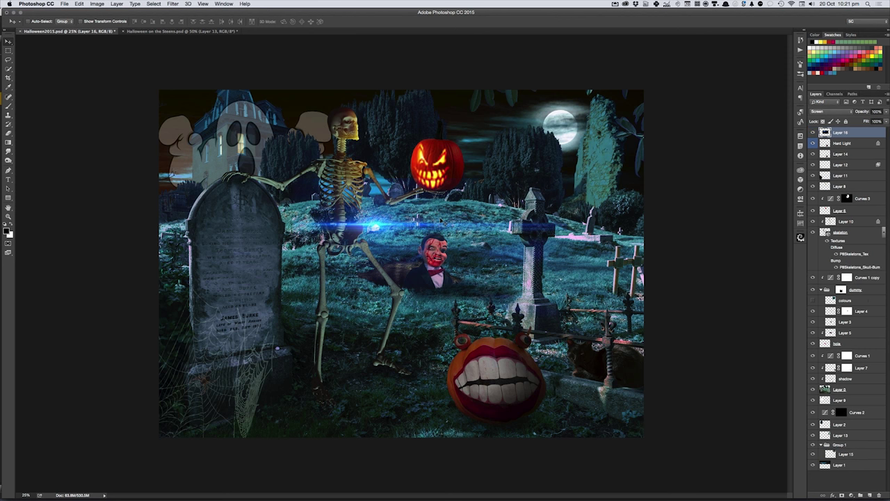
mouse_move(440, 226)
mouse_down()
mouse_move(300, 118)
mouse_move(580, 125)
mouse_up()
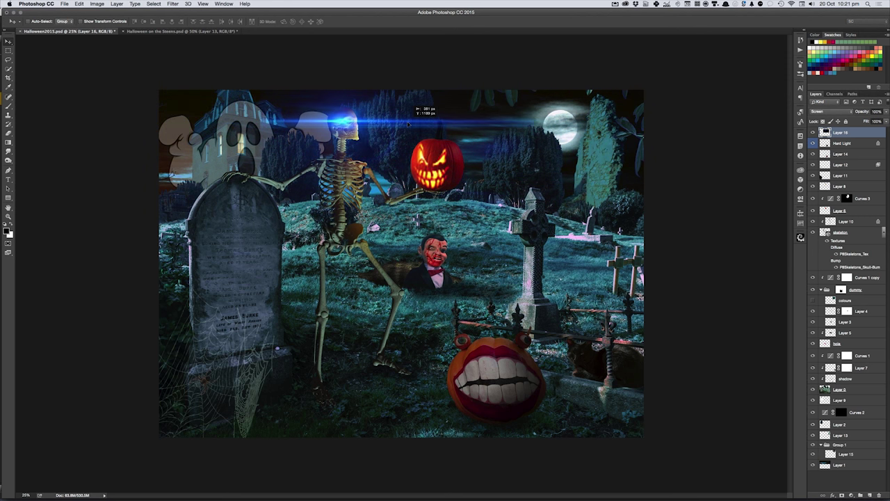
drag(579, 125, 306, 113)
Step: Stretch the blue flare wider above the ghost and skeleton
key(ctrl+t)
drag(433, 140, 665, 140)
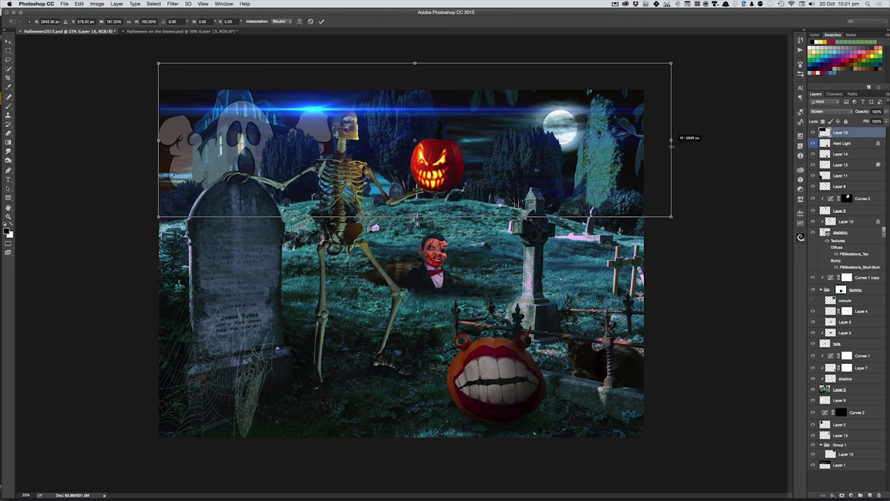
mouse_move(616, 151)
mouse_down()
mouse_move(610, 159)
mouse_move(602, 148)
mouse_up()
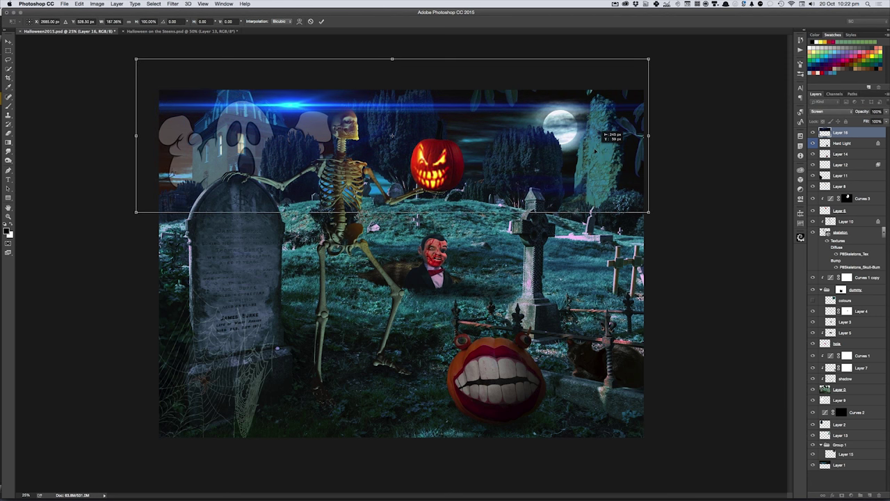
key(Return)
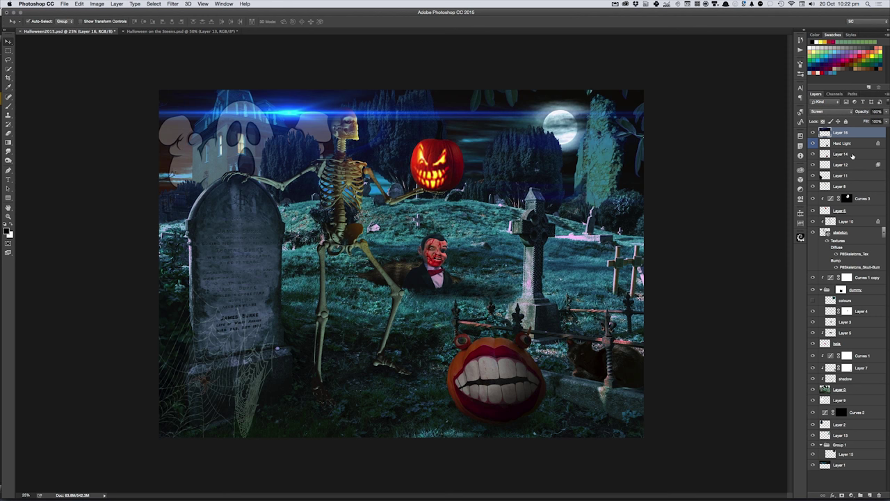
Step: Create a new layer named mist and fill it with Render > Clouds
key(ctrl+shift+n)
text(mist)
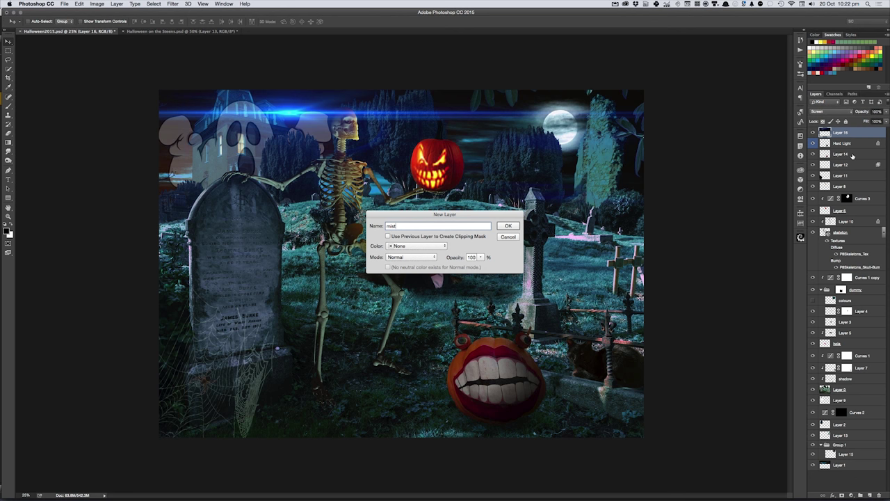
key(Return)
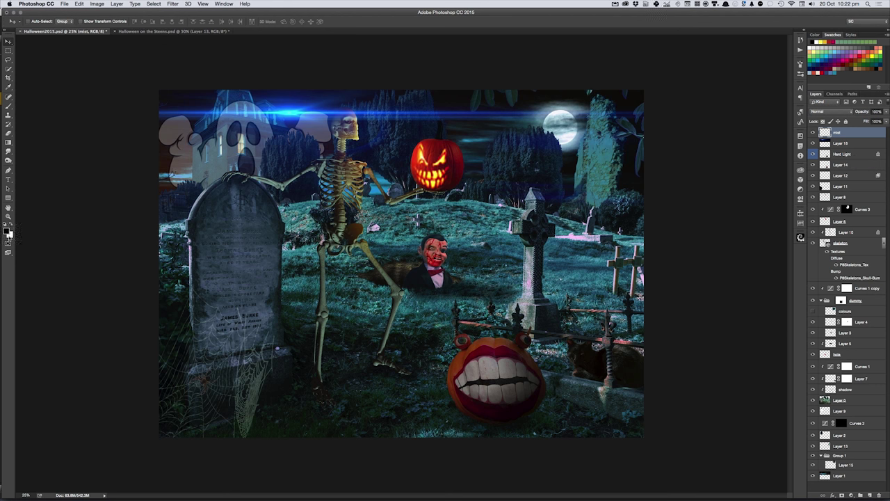
click(117, 5)
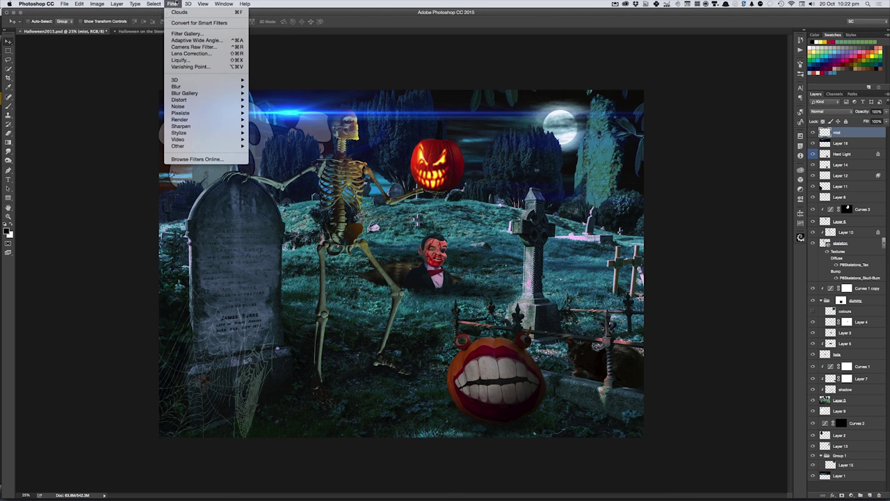
mouse_move(180, 120)
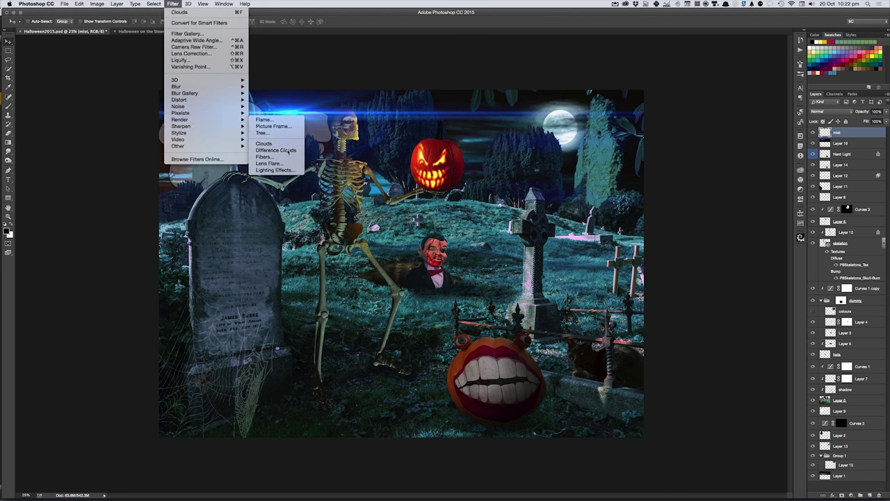
click(264, 144)
Step: Trim the clouds down to a small rectangular patch in the middle of the scene
key(m)
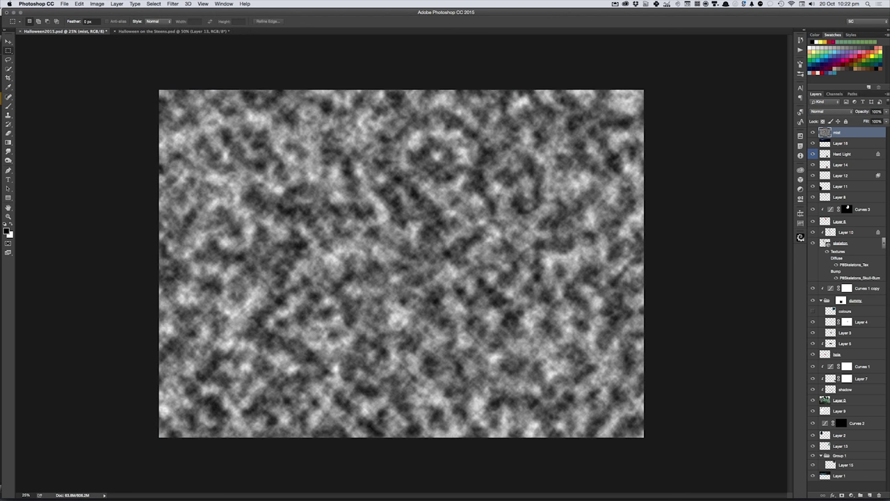
mouse_move(333, 220)
mouse_down()
mouse_move(416, 268)
mouse_move(405, 263)
mouse_up()
drag(405, 263, 407, 247)
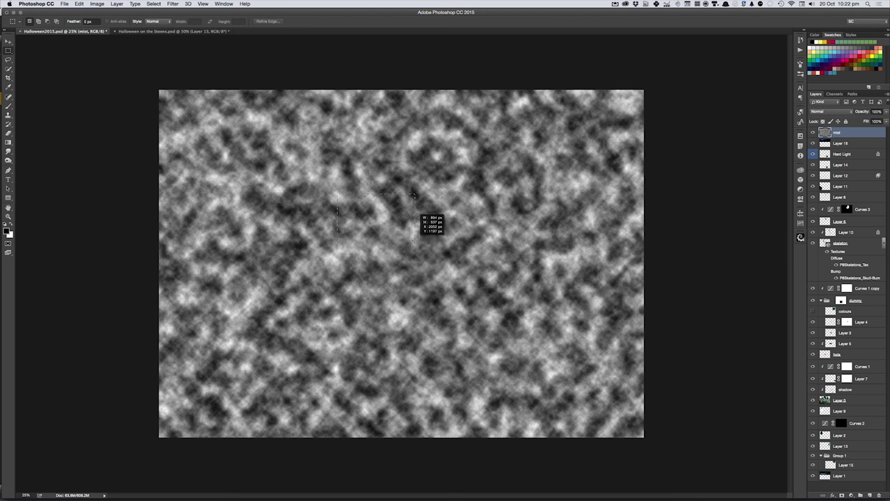
drag(407, 247, 418, 247)
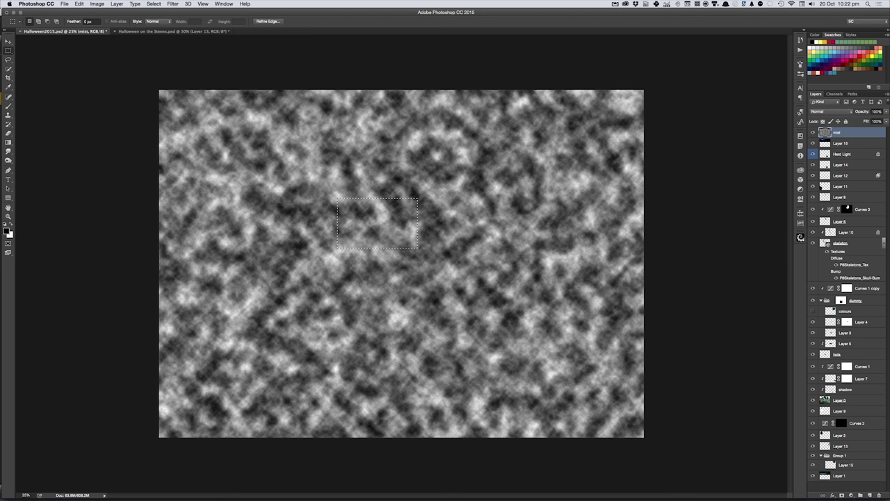
key(super+shift+i)
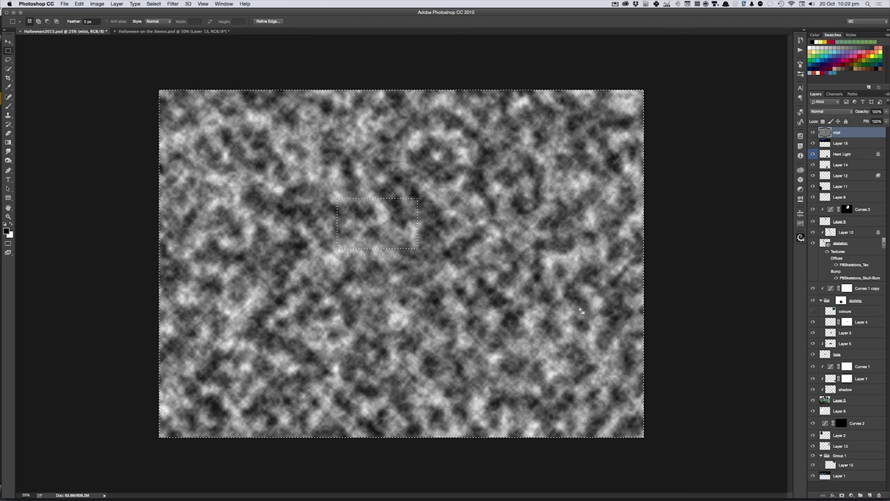
key(Delete)
key(super+d)
key(v)
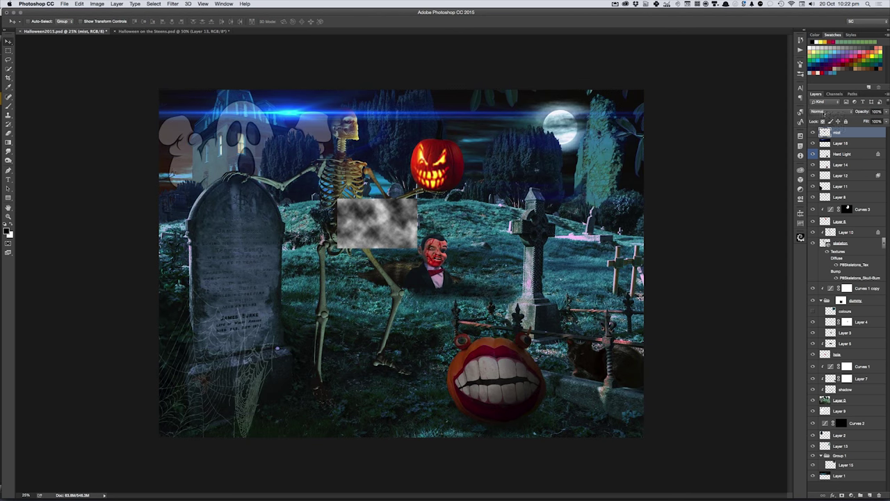
Step: Set the mist to Screen and stretch it in perspective across the graveyard's lower half
click(823, 112)
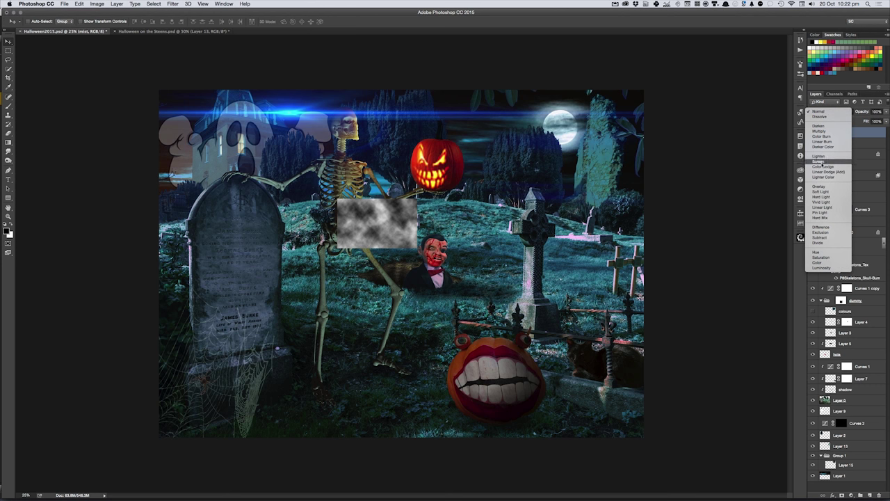
click(819, 161)
key(super+t)
mouse_move(418, 247)
mouse_down()
mouse_move(490, 301)
mouse_move(564, 302)
mouse_move(567, 317)
mouse_move(676, 322)
mouse_up()
drag(696, 285, 556, 278)
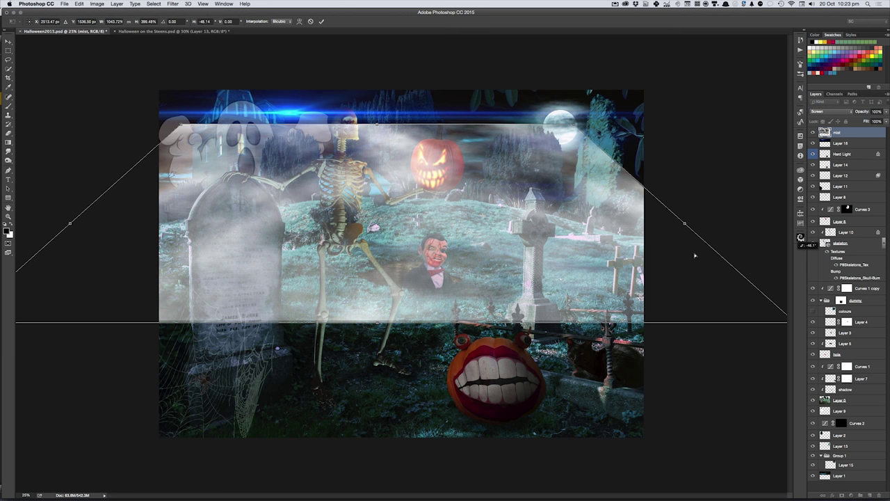
drag(554, 336, 553, 464)
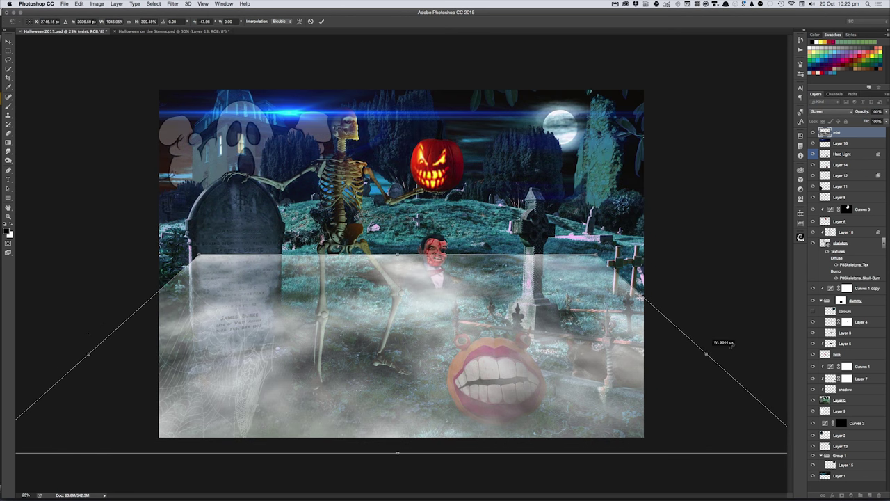
key(Return)
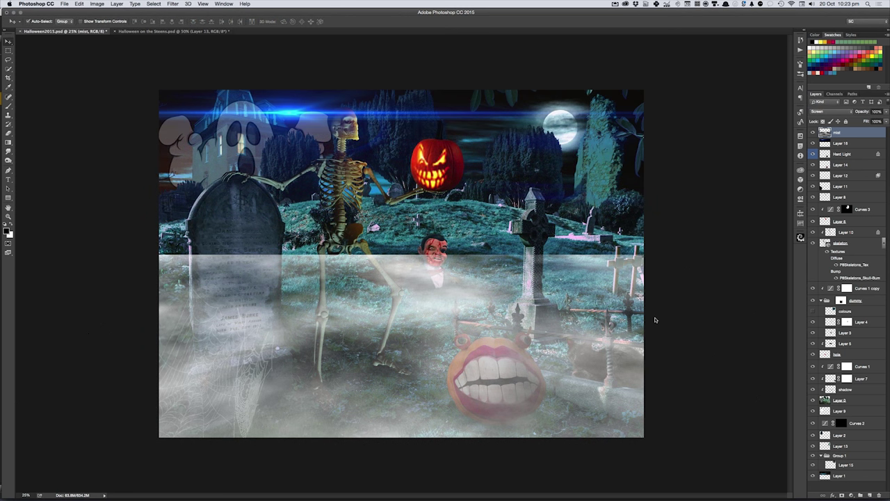
key(ctrl+m)
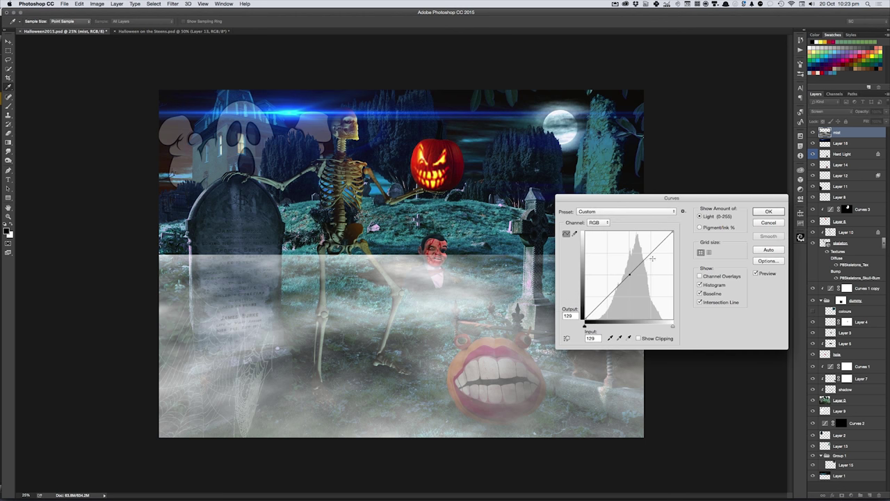
Step: Apply an S-shaped RGB Curves to boost the mist's contrast
drag(649, 255, 648, 245)
drag(632, 267, 635, 283)
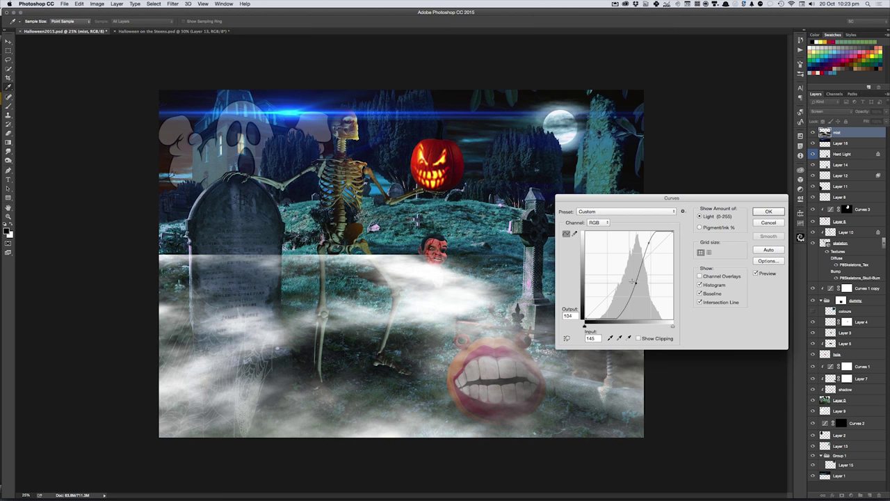
drag(650, 244, 653, 251)
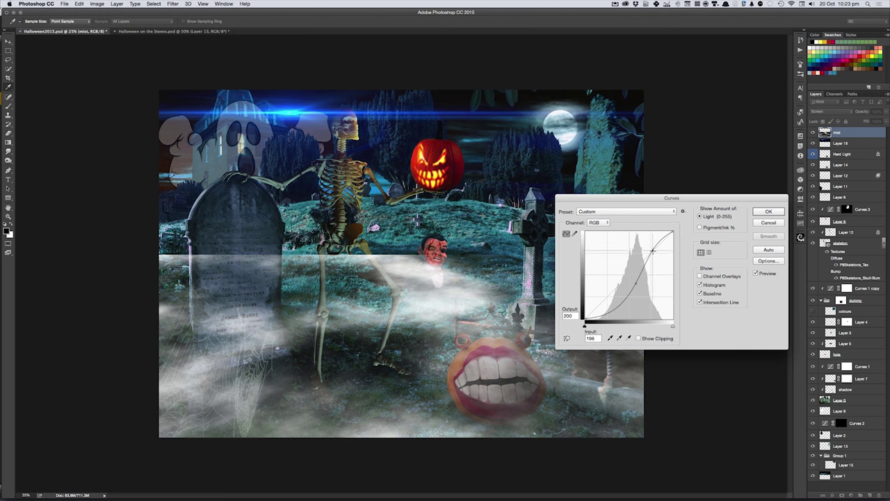
click(770, 212)
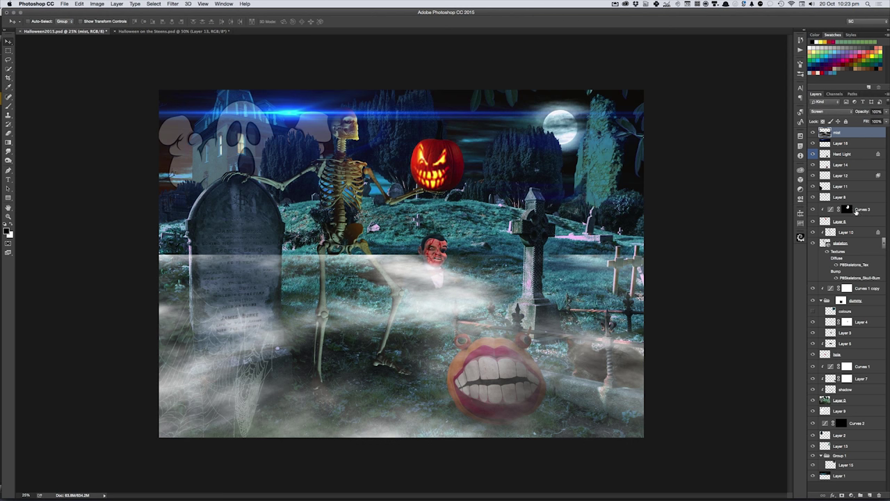
Step: Erase the mist off the tombstone, dummy and crosses at 100% opacity
key(b)
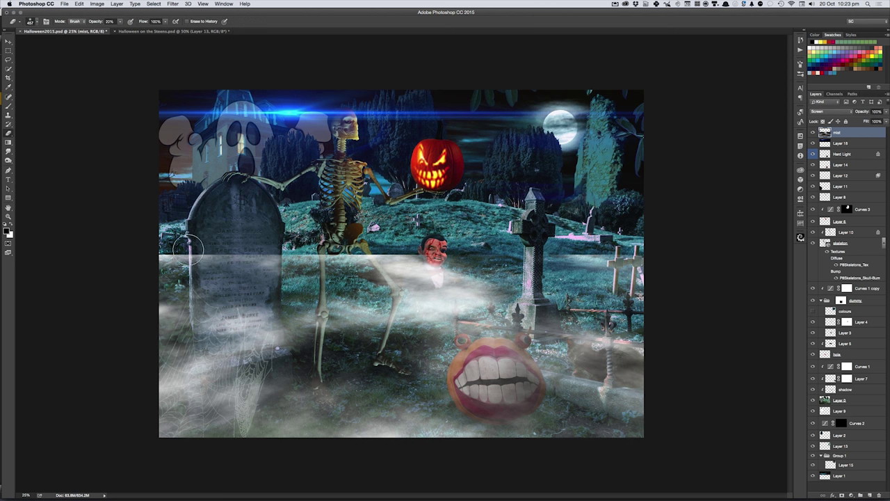
mouse_move(176, 245)
mouse_down()
mouse_move(227, 242)
mouse_move(200, 228)
mouse_move(511, 221)
mouse_up()
key(0)
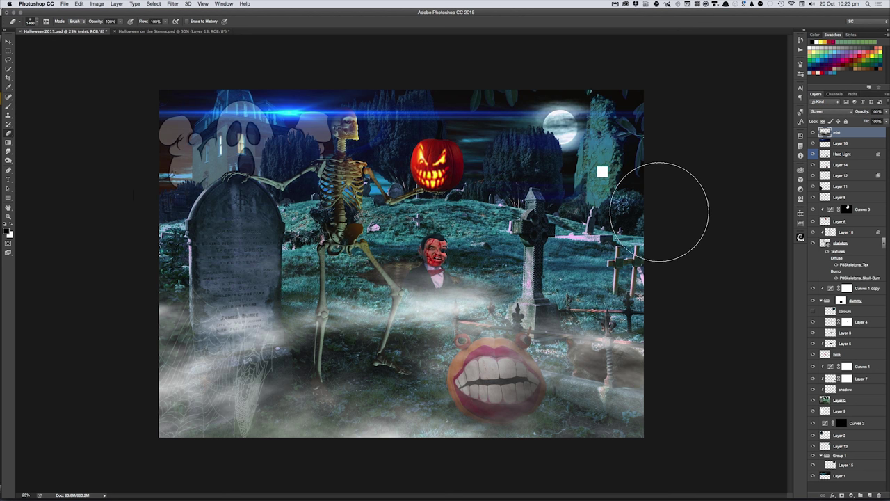
key(v)
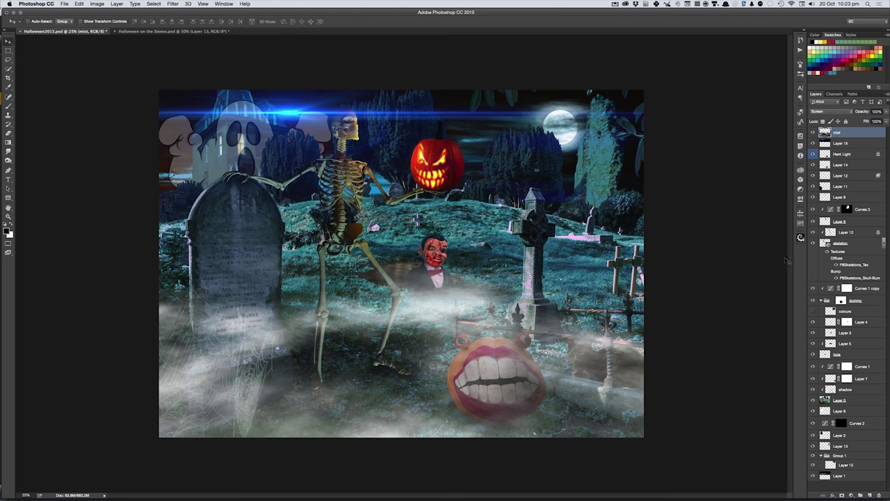
Step: Burn the mist over the pumpkin mouth's left edge, top and eye stalks
key(o)
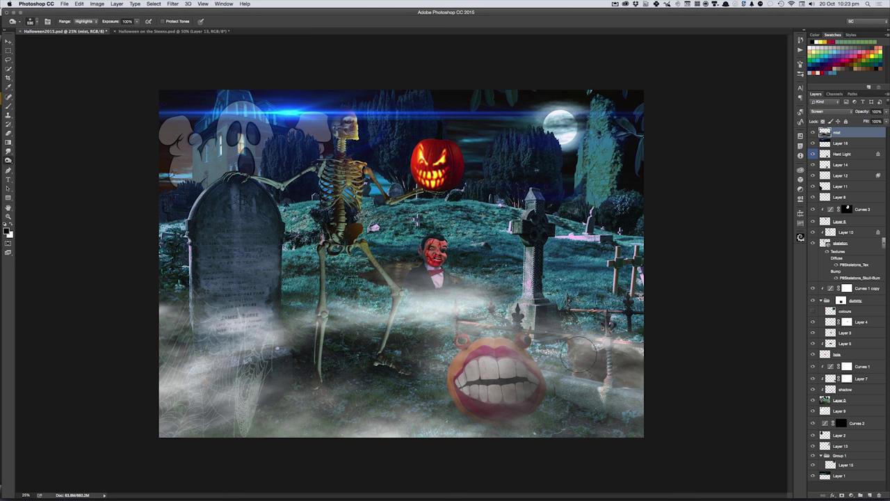
drag(568, 358, 619, 379)
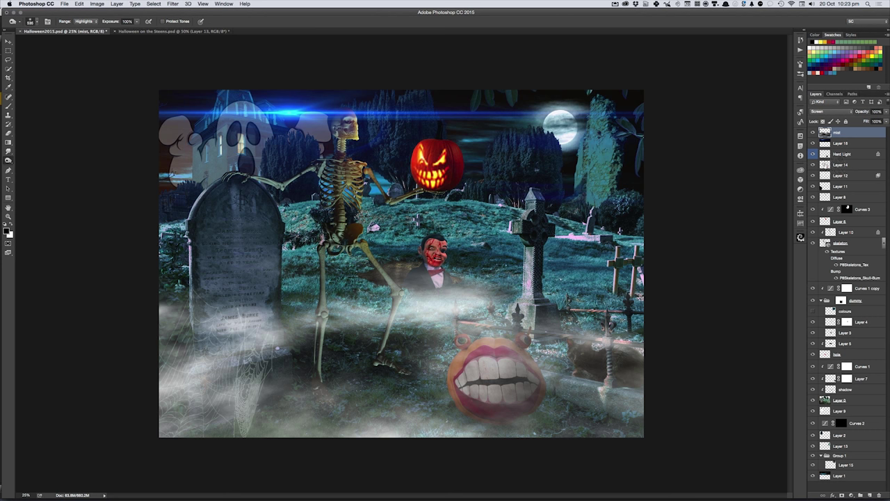
super+click(825, 165)
key(super+h)
drag(492, 375, 452, 361)
mouse_move(482, 333)
mouse_down()
mouse_move(518, 351)
mouse_move(511, 345)
mouse_move(494, 360)
mouse_up()
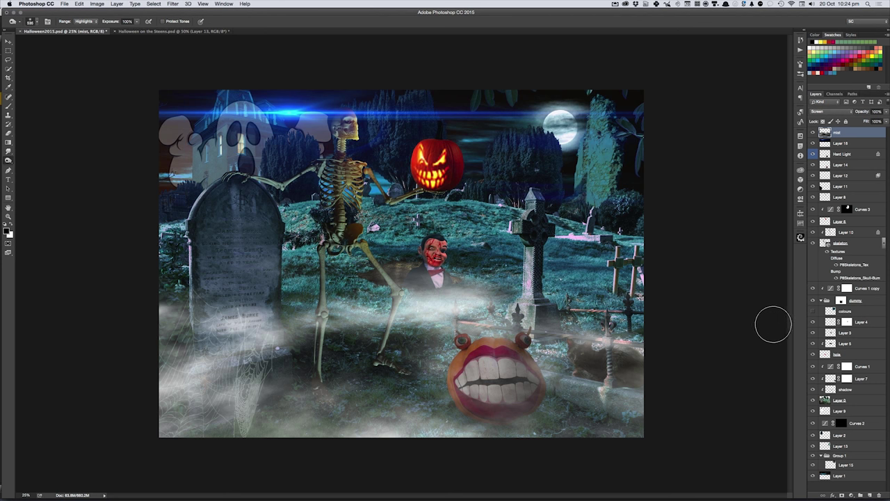
Step: Return to the Burn tool and enlarge its brush to about 90 px
key(v)
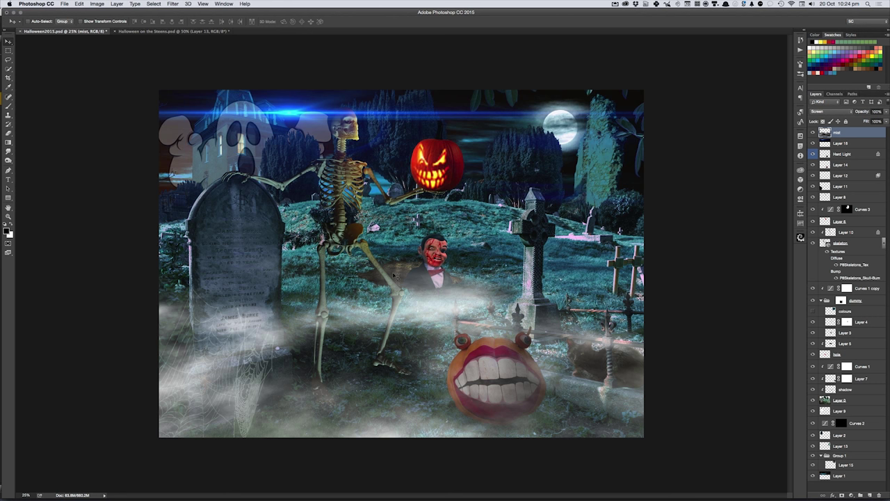
key(o)
drag(426, 313, 482, 300)
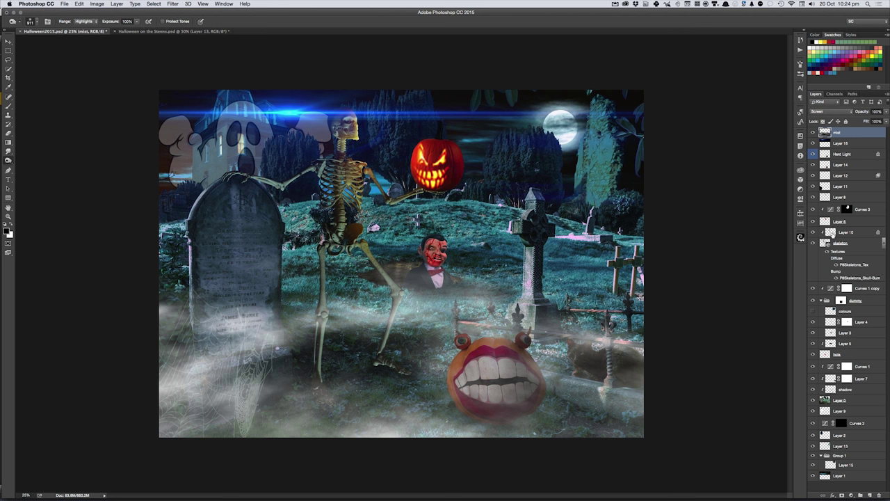
Step: Close the skeleton's 3D settings, reselect the mist layer and clear the selection
ctrl+click(825, 244)
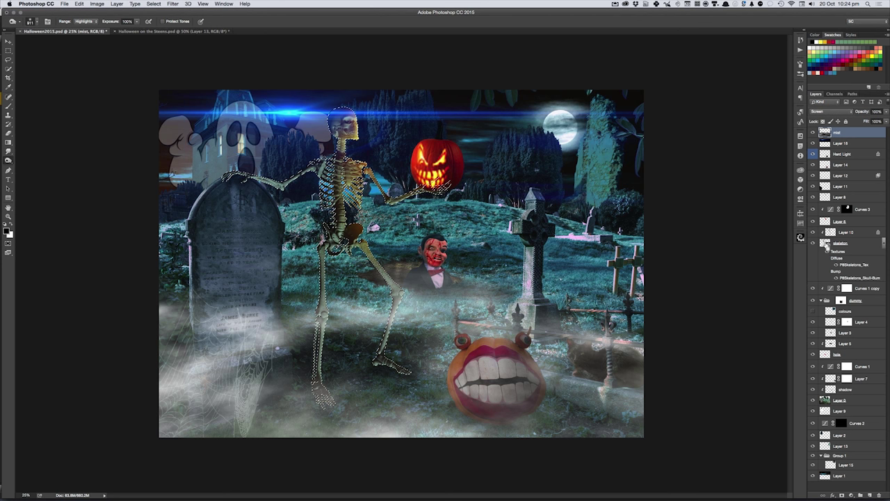
double_click(825, 244)
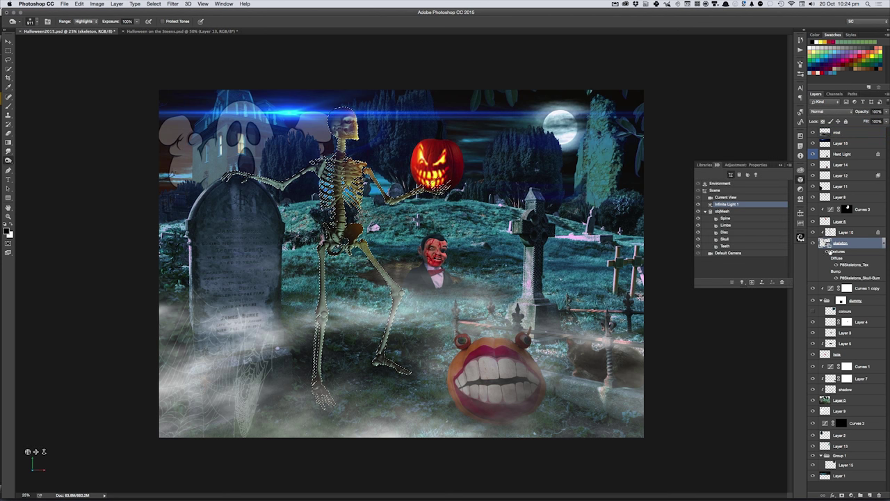
click(781, 164)
click(842, 132)
key(ctrl+h)
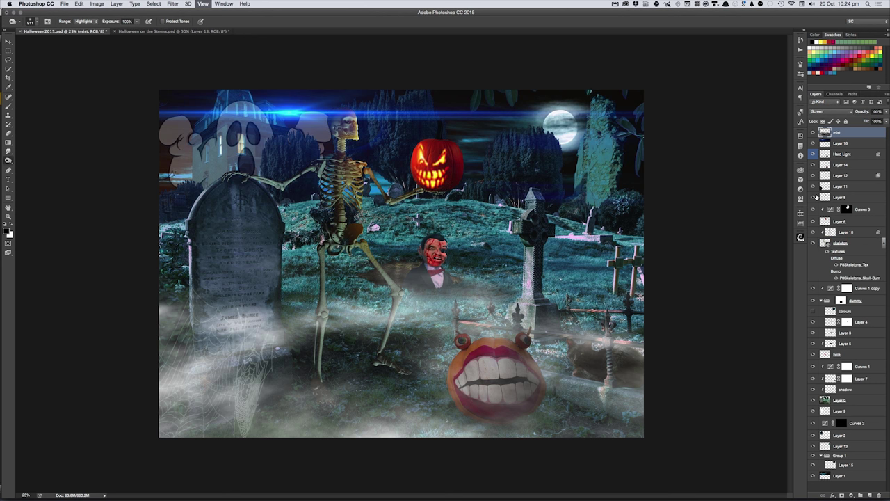
Step: Burn the mist around the skeleton's leg with a 700 px brush, then switch to Bridge
key(bracketleft)
key(bracketleft)
drag(313, 325, 329, 316)
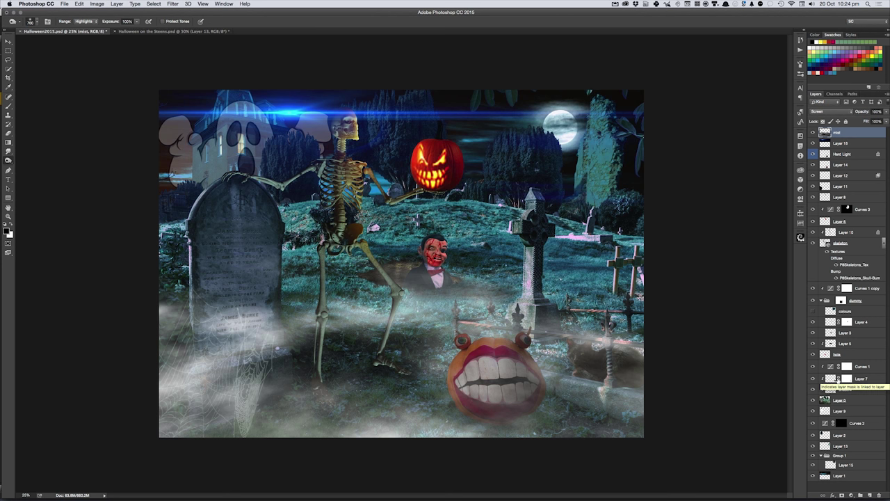
key(v)
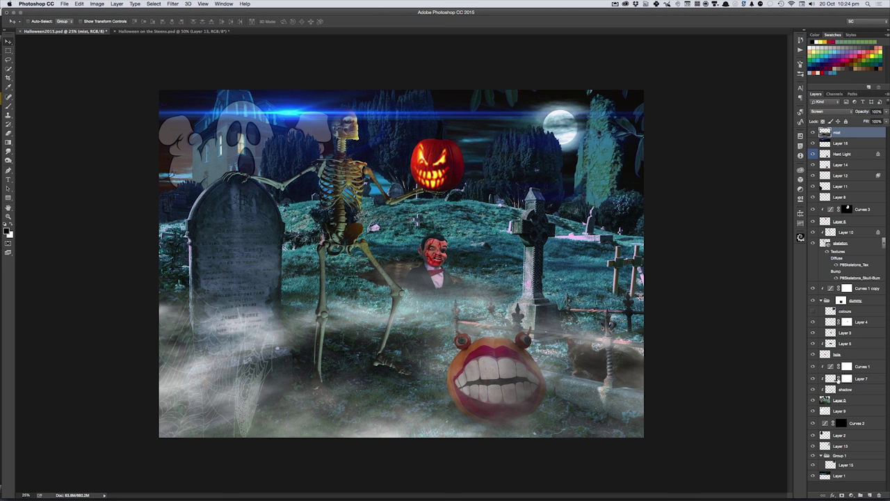
key(super+Tab)
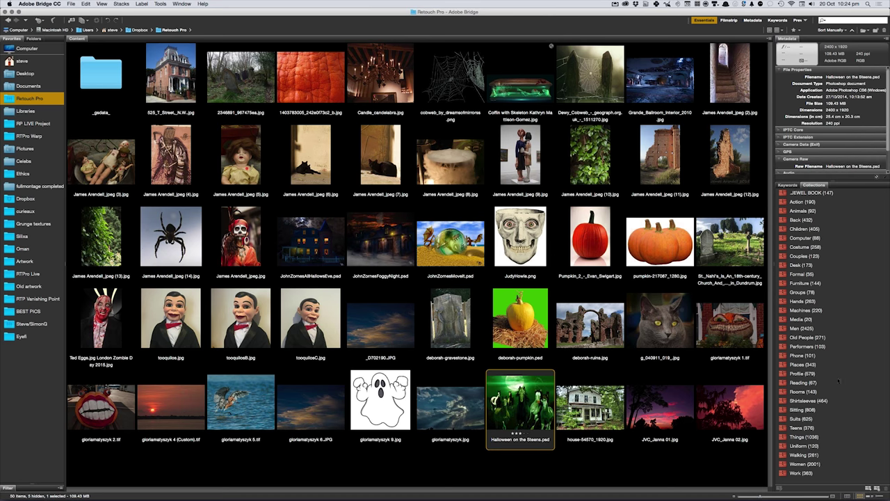
Step: Preview the dry-ice fog photo full screen, then return to the Photoshop composite
click(460, 170)
key(space)
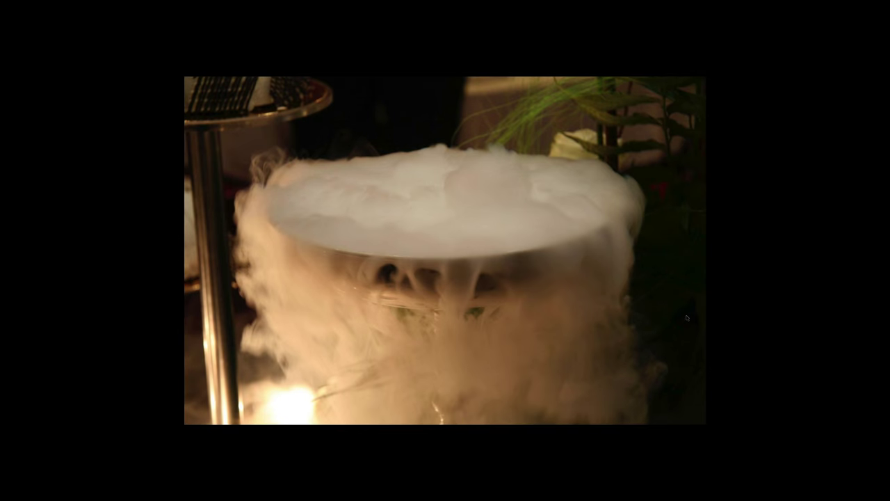
key(space)
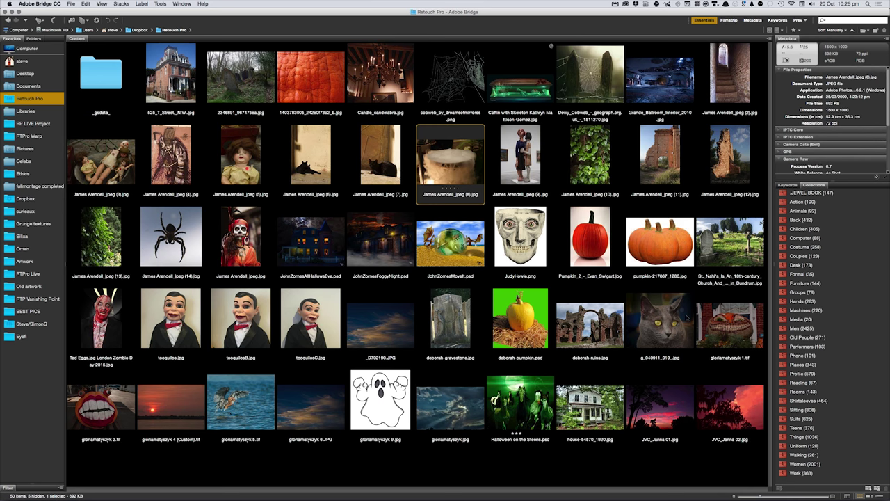
key(super+Tab)
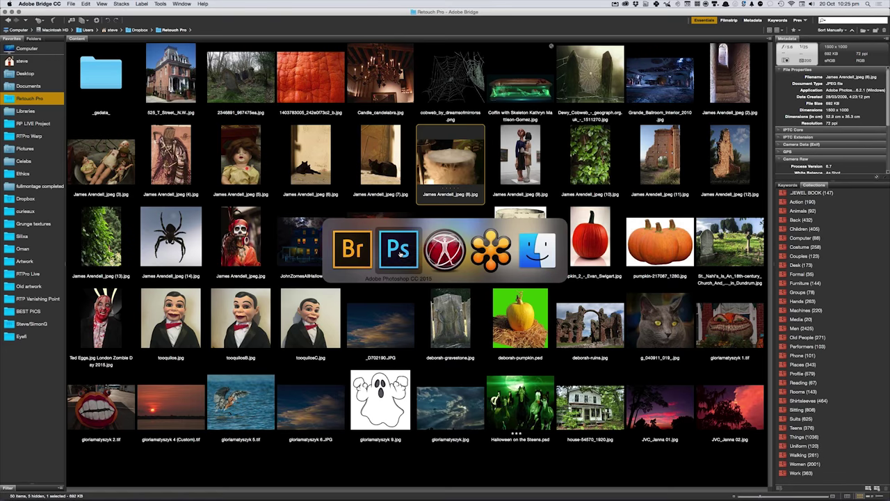
click(400, 255)
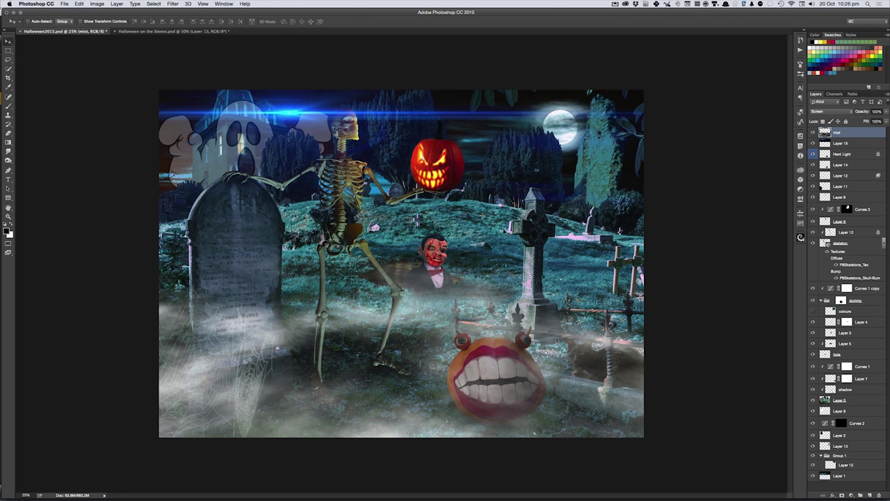
Step: Save Halloween2015.psd with the mist edits using Cmd-S
key(ctrl+s)
key(ctrl+Tab)
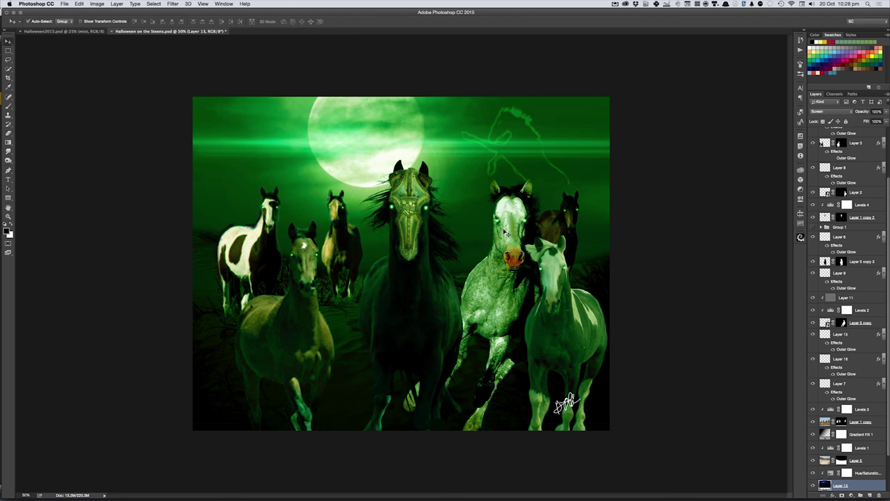
key(ctrl+Tab)
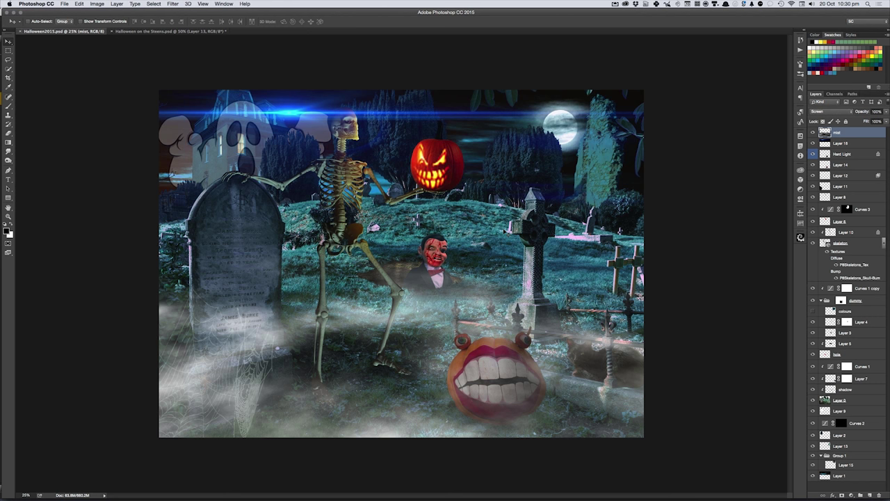
Step: Zoom the graveyard composite in from 25% to about 33%
click(202, 4)
key(ctrl+plus)
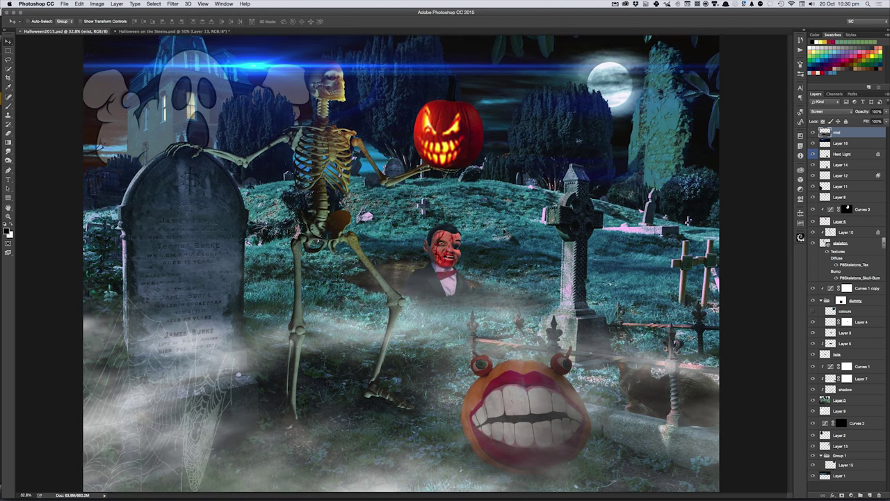